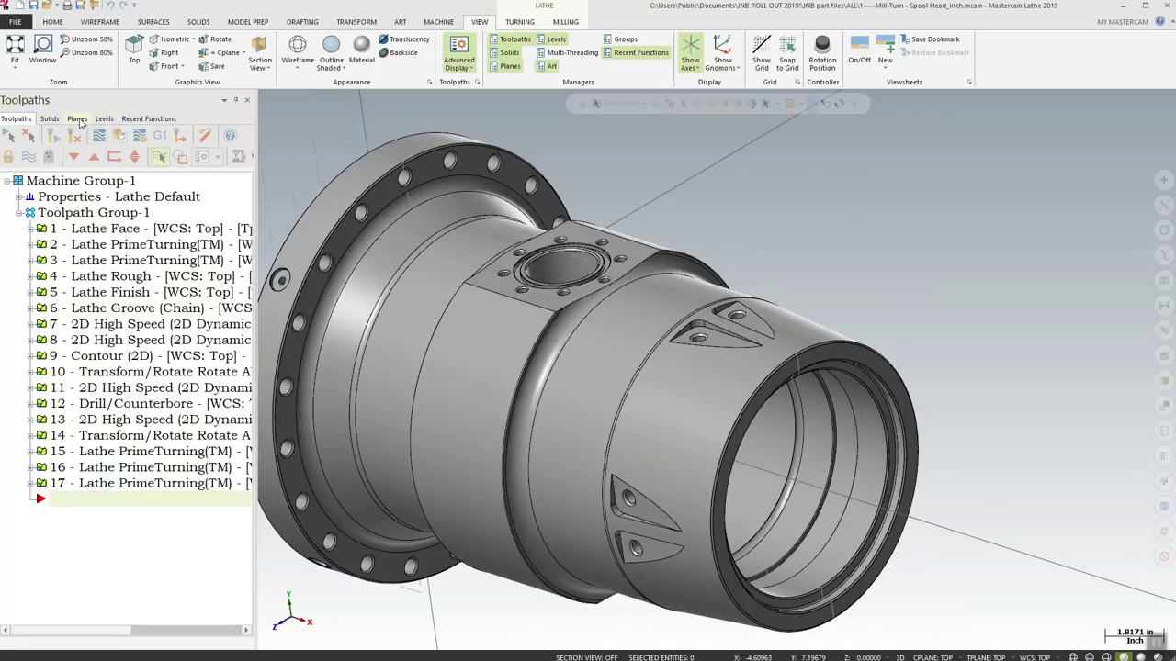
Mark the Top plane as a section plane and turn on the section view of the spool head
left_click(77, 119)
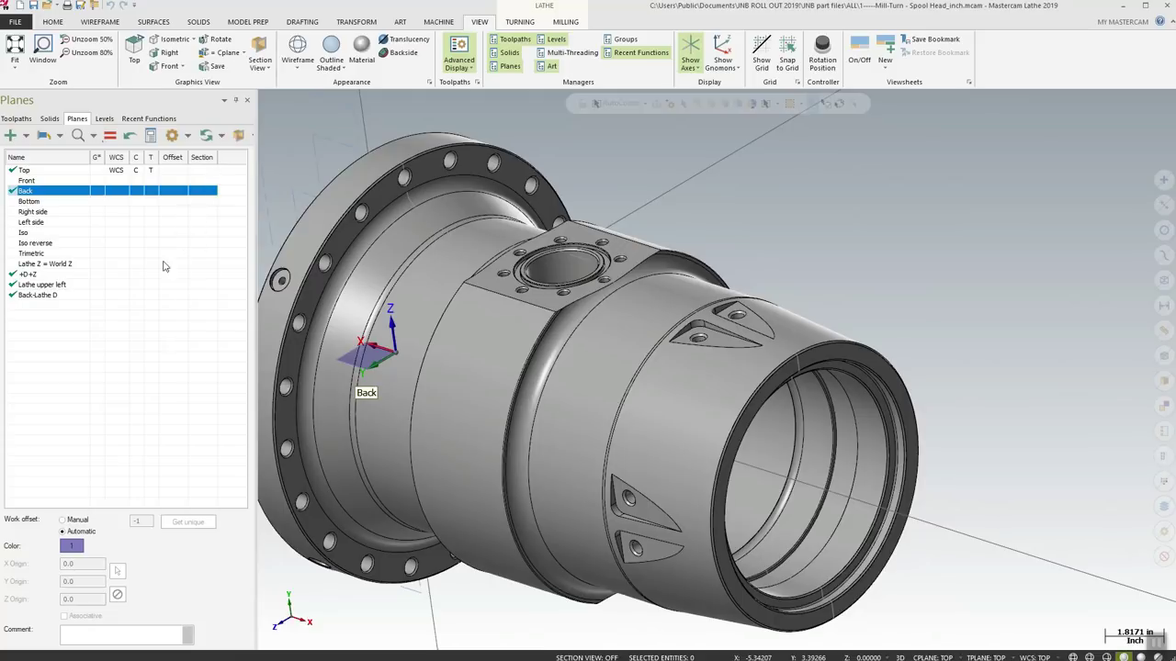
left_click(199, 171)
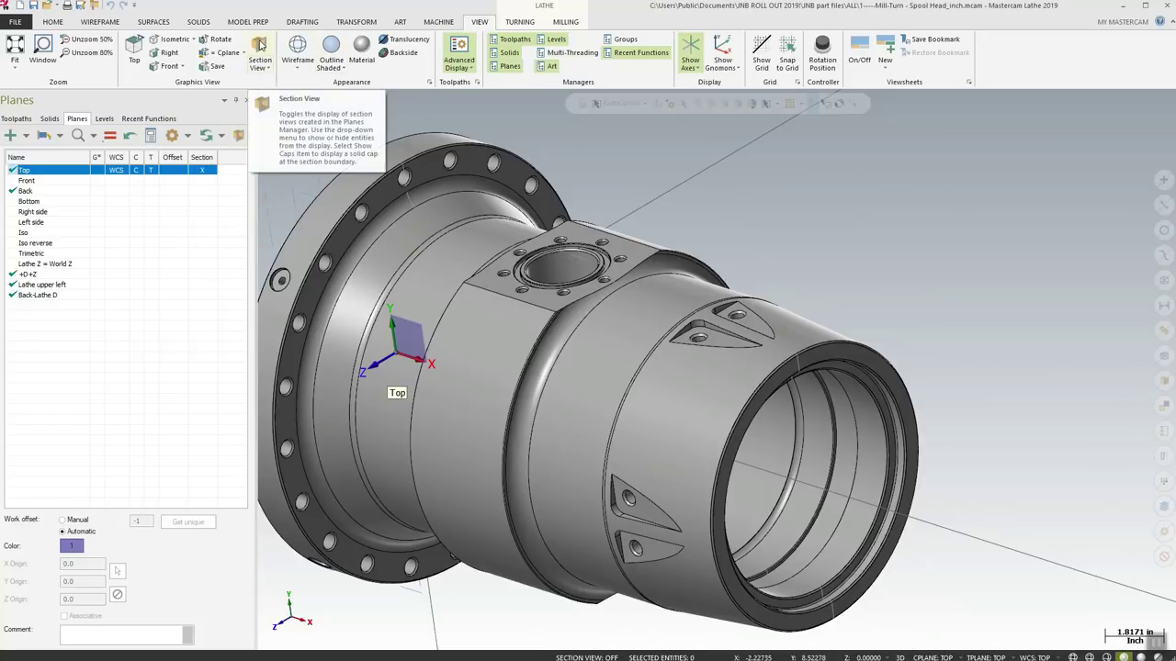
left_click(260, 45)
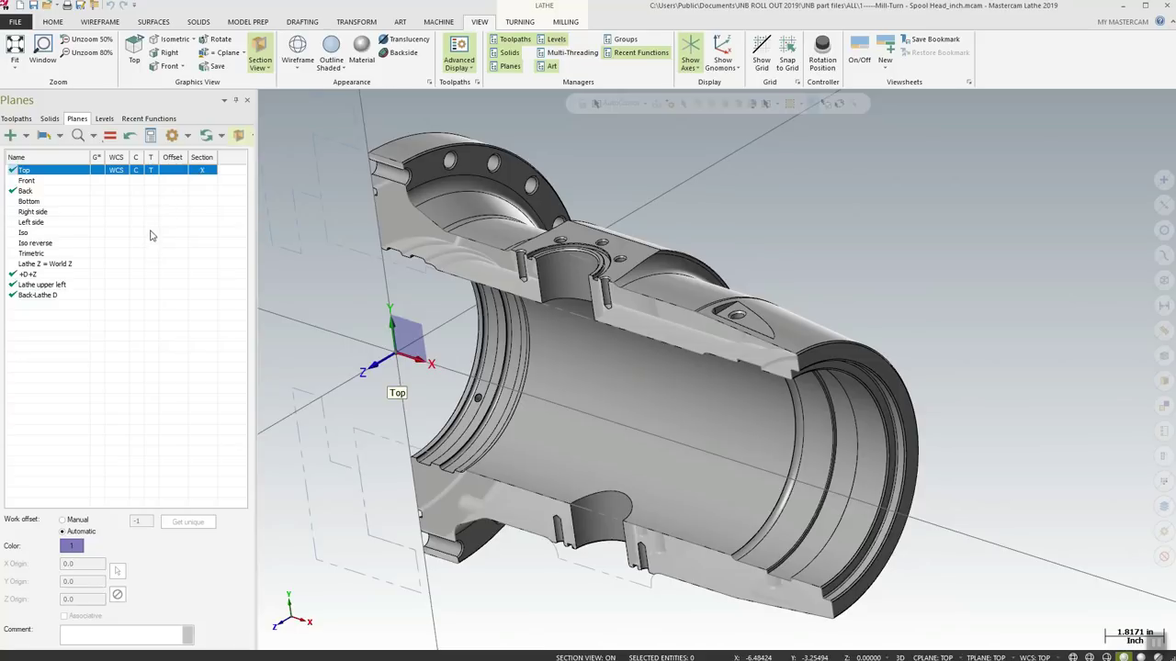
Try the Right side plane as an additional section, clear it, and section the part with the Front plane alongside Top
left_click(200, 212)
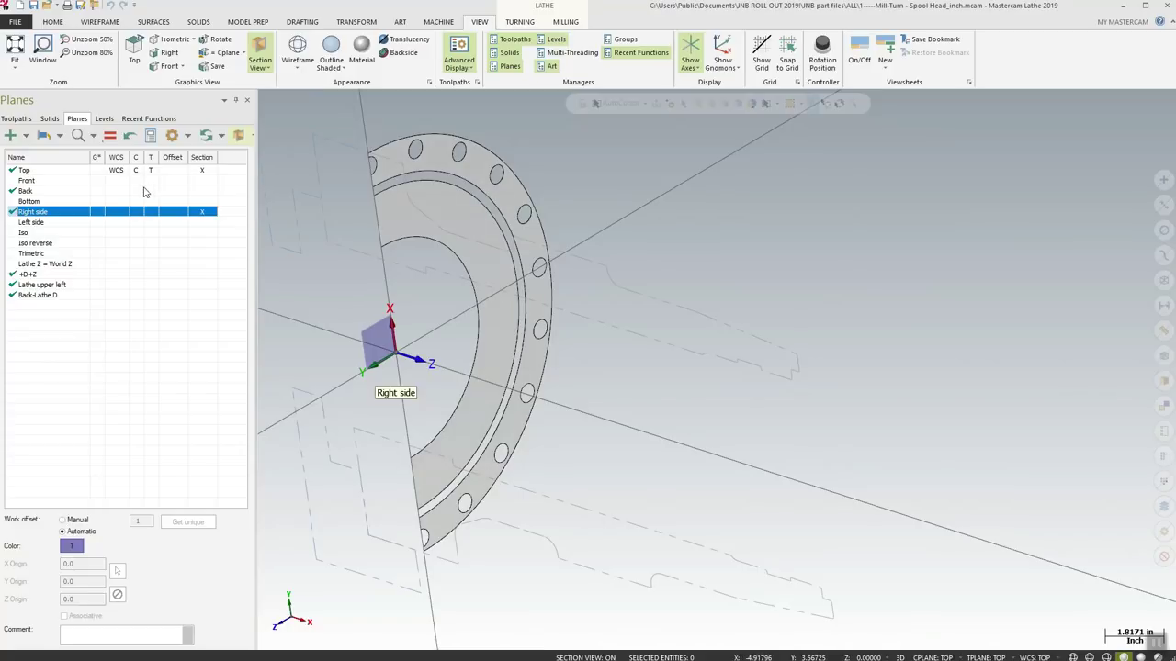
left_click(201, 214)
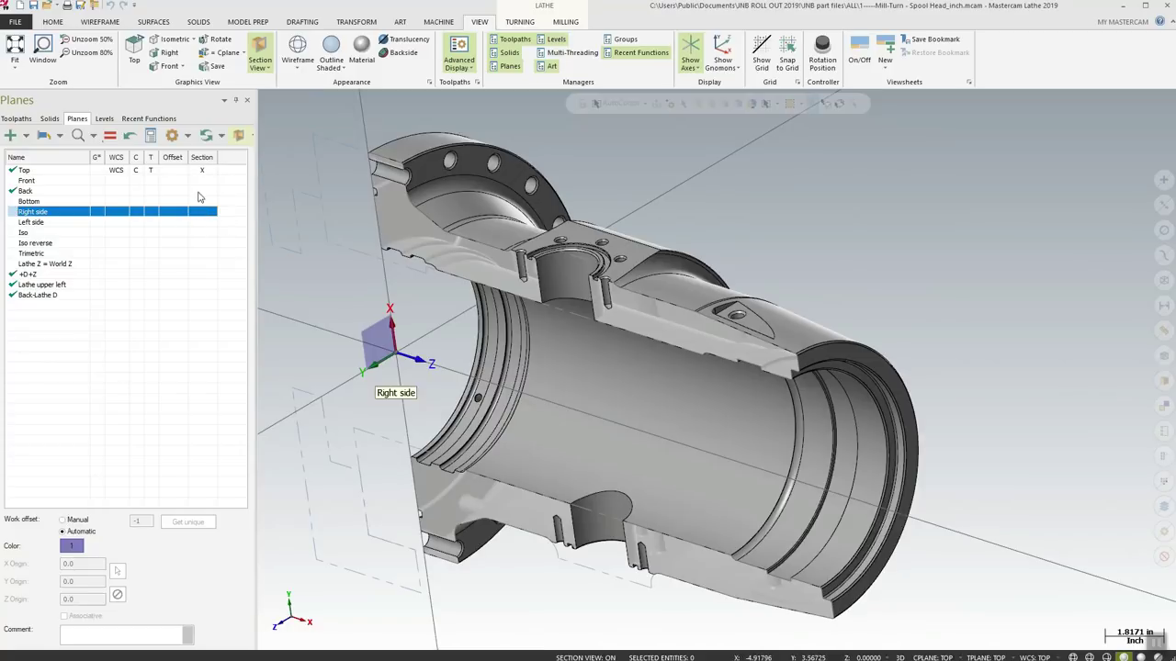
left_click(201, 180)
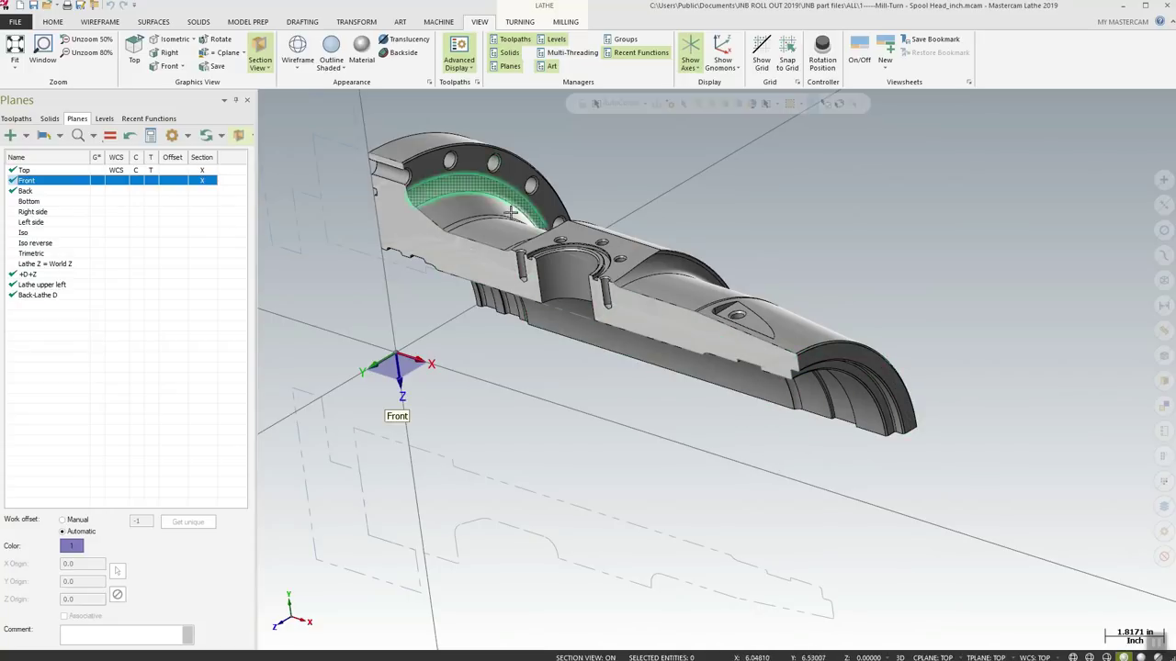
middle_click_drag(718, 452, 726, 349)
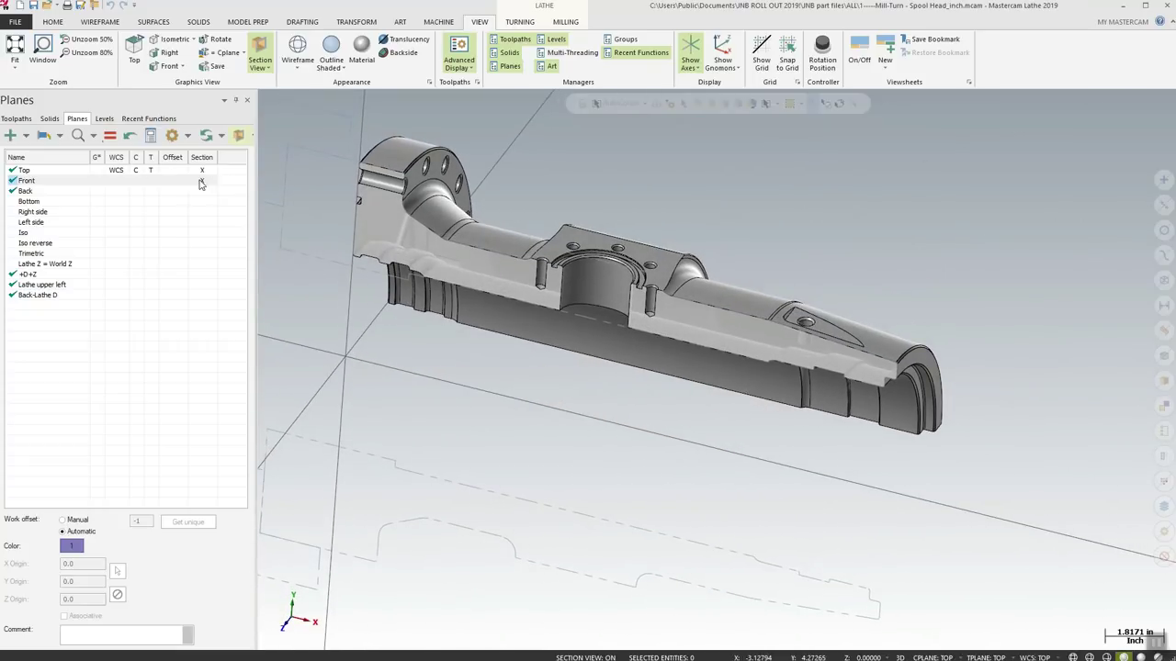
Clear the section marks from the Front and Top planes
left_click(200, 181)
left_click(206, 171)
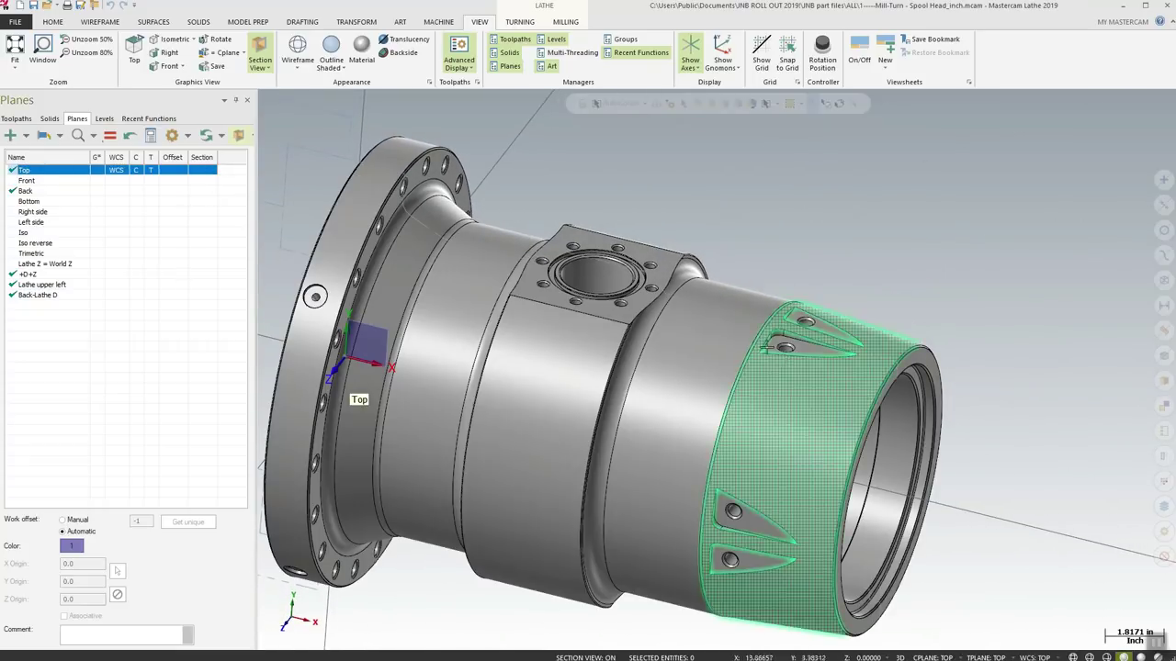
scroll(730, 404, "down", 2)
middle_click_drag(730, 404, 707, 404)
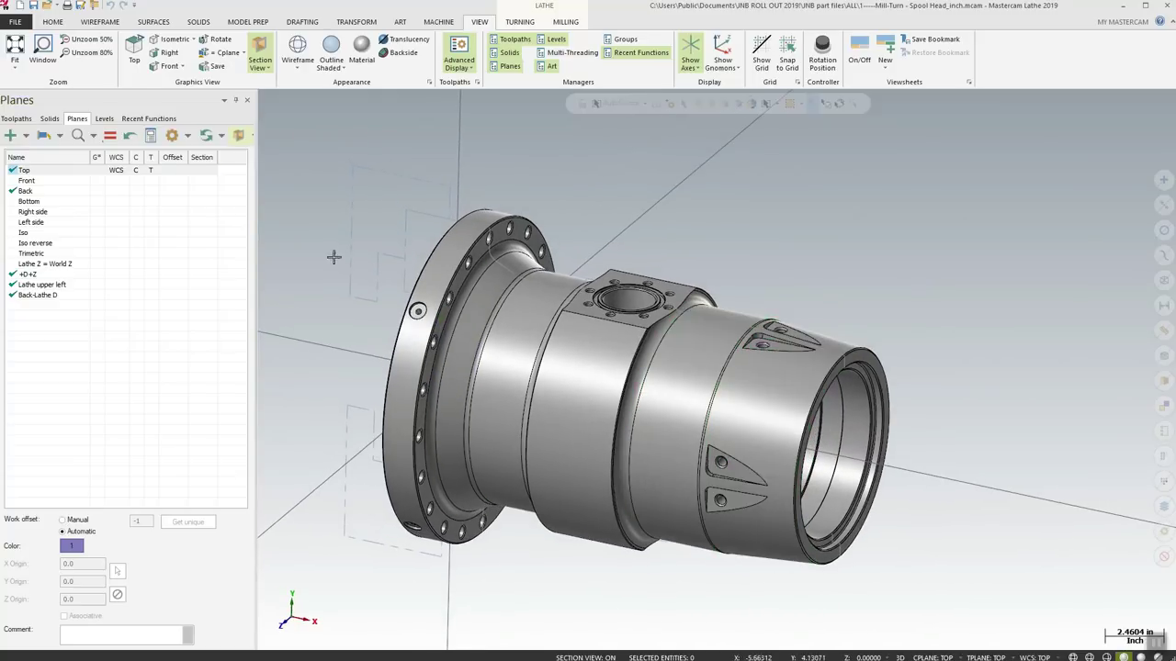
Duplicate the Top plane and mark the copy as the section plane
right_click(43, 172)
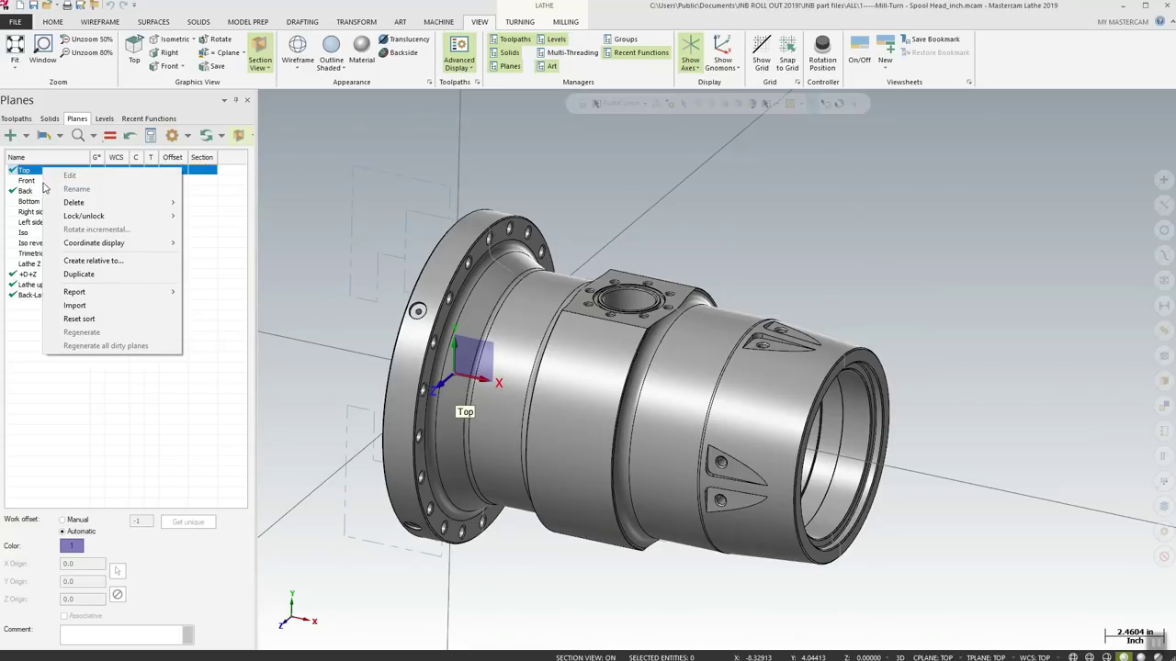
left_click(92, 273)
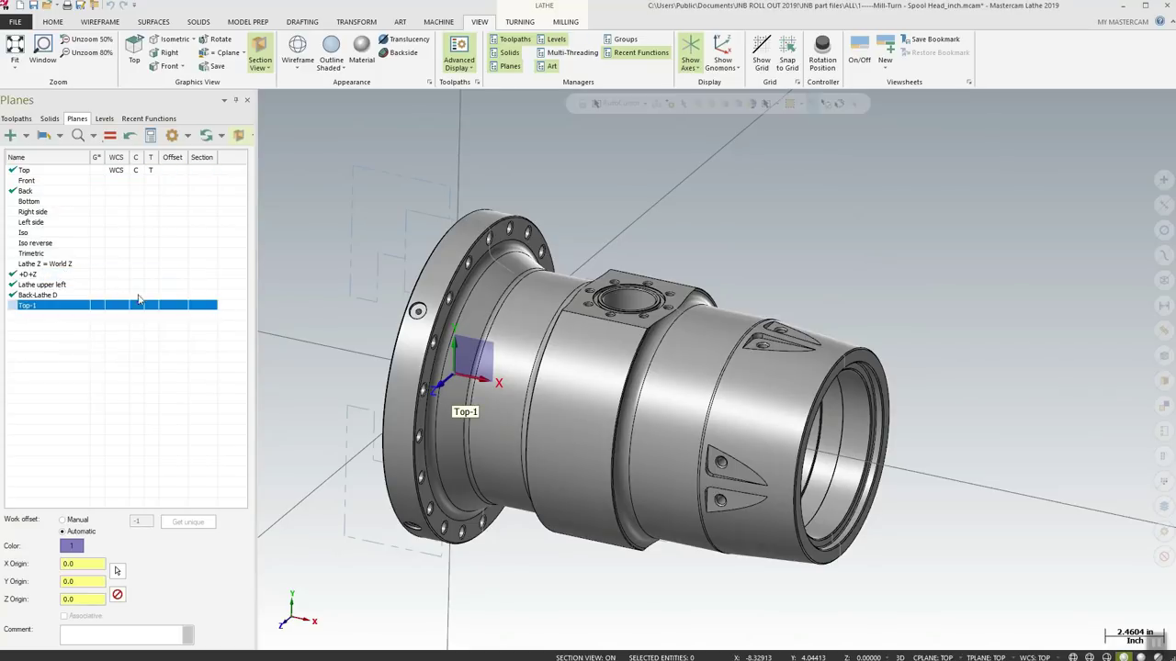
left_click(204, 305)
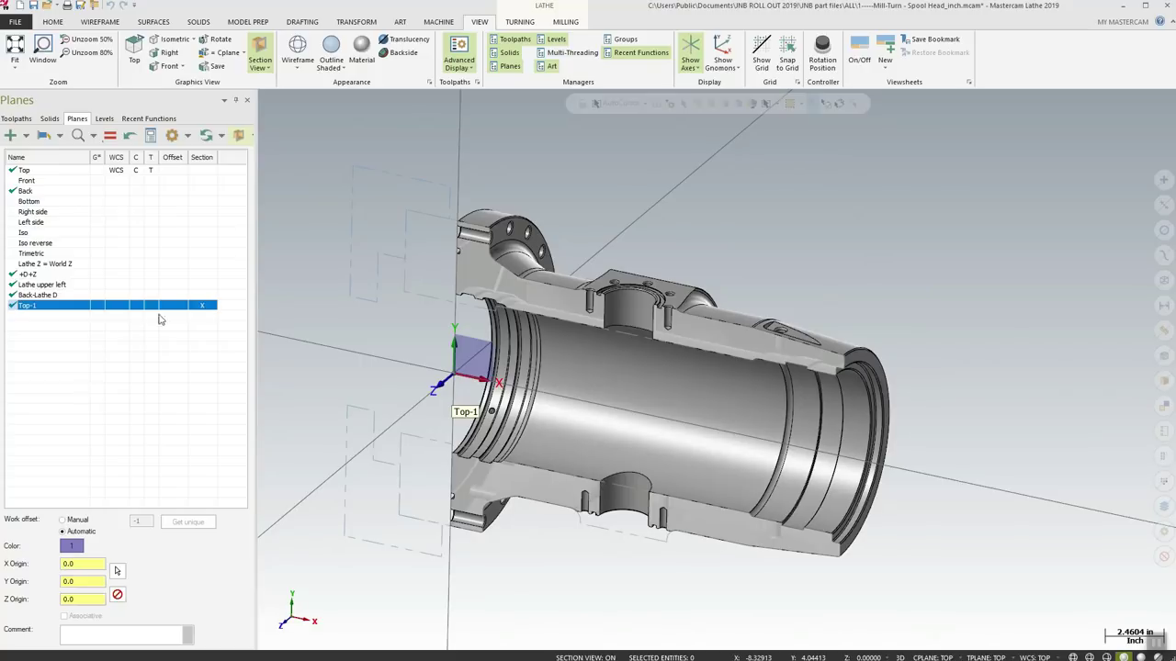
Edit the Top-1 plane, shifting its origin along Z to about -1.0875, and accept the change
right_click(52, 312)
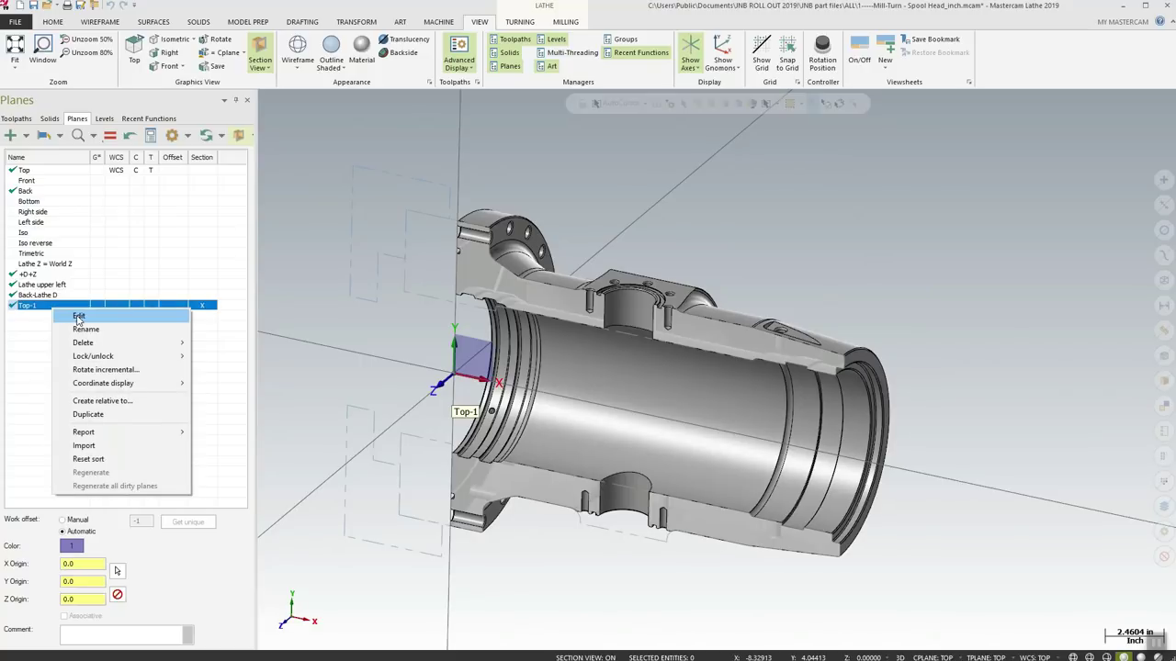
left_click(78, 317)
left_click_drag(448, 384, 341, 336)
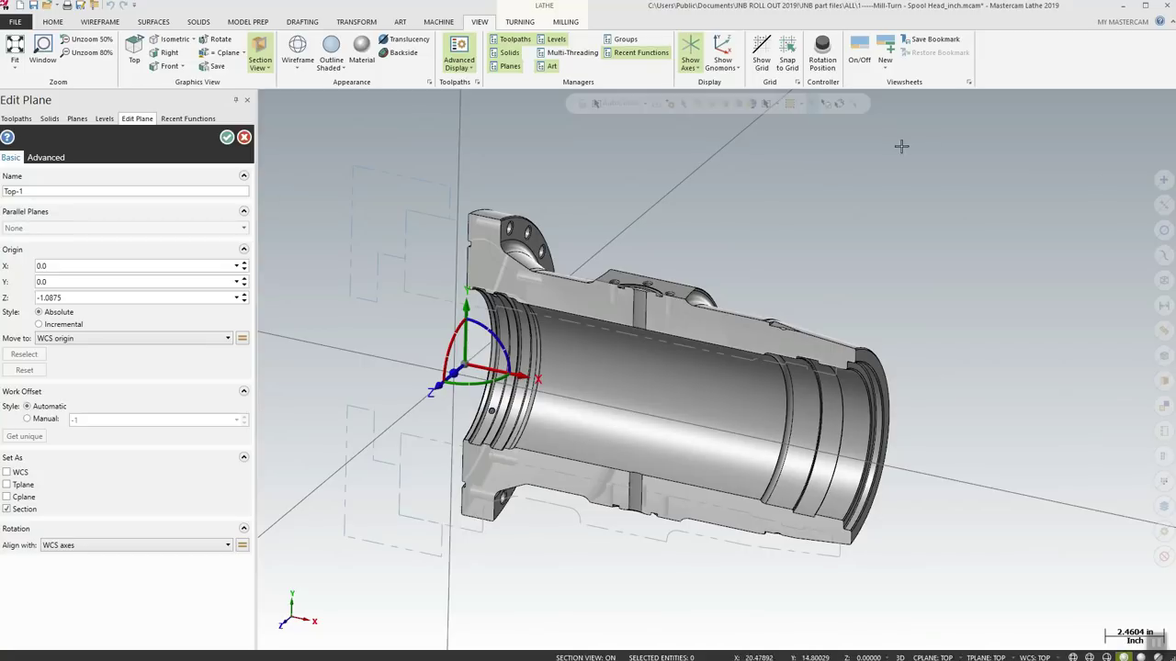
left_click(229, 137)
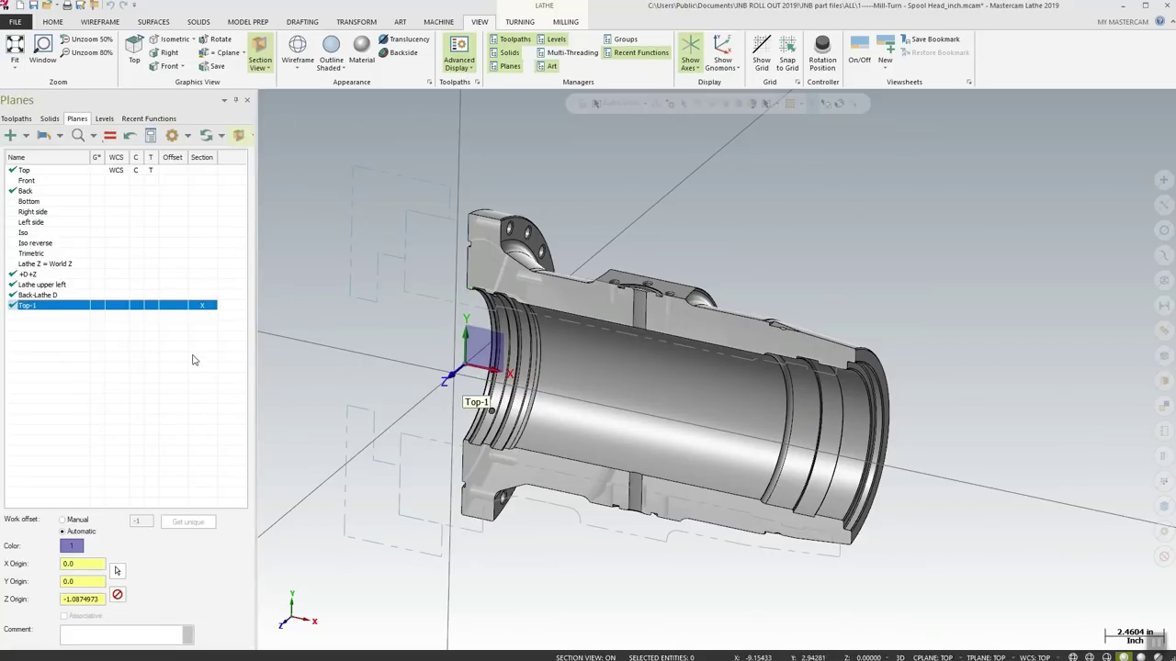
Toggle the section view off and on repeatedly to compare the whole part with the cut one
left_click(260, 52)
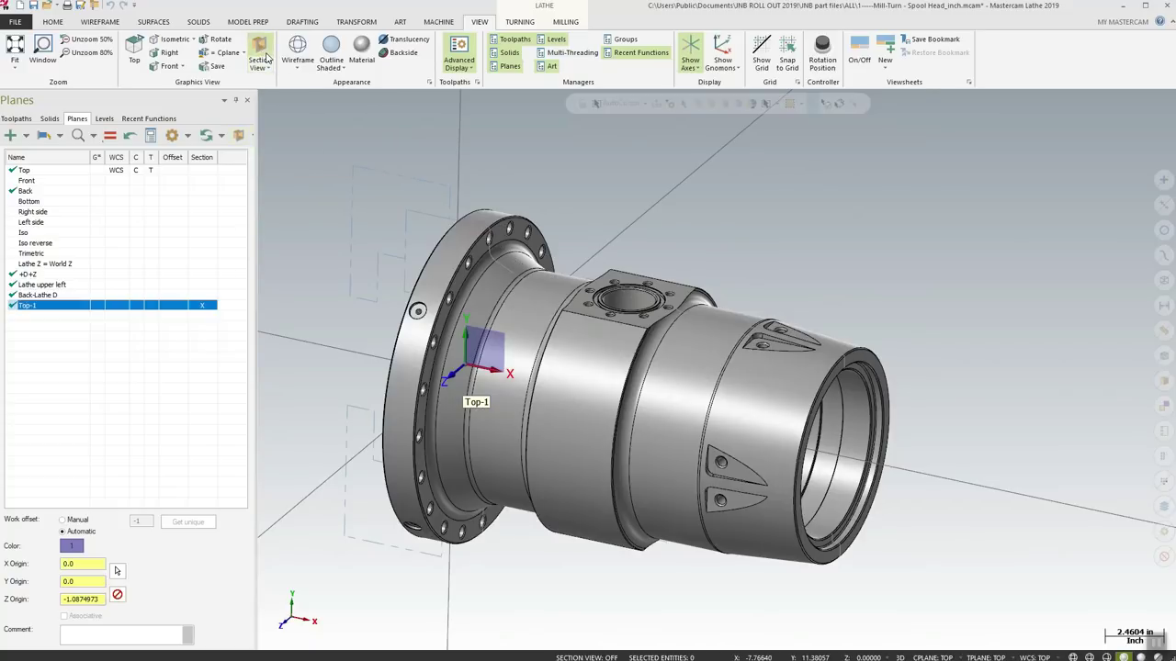
left_click(258, 52)
left_click(258, 53)
left_click(258, 52)
left_click(258, 52)
left_click(258, 53)
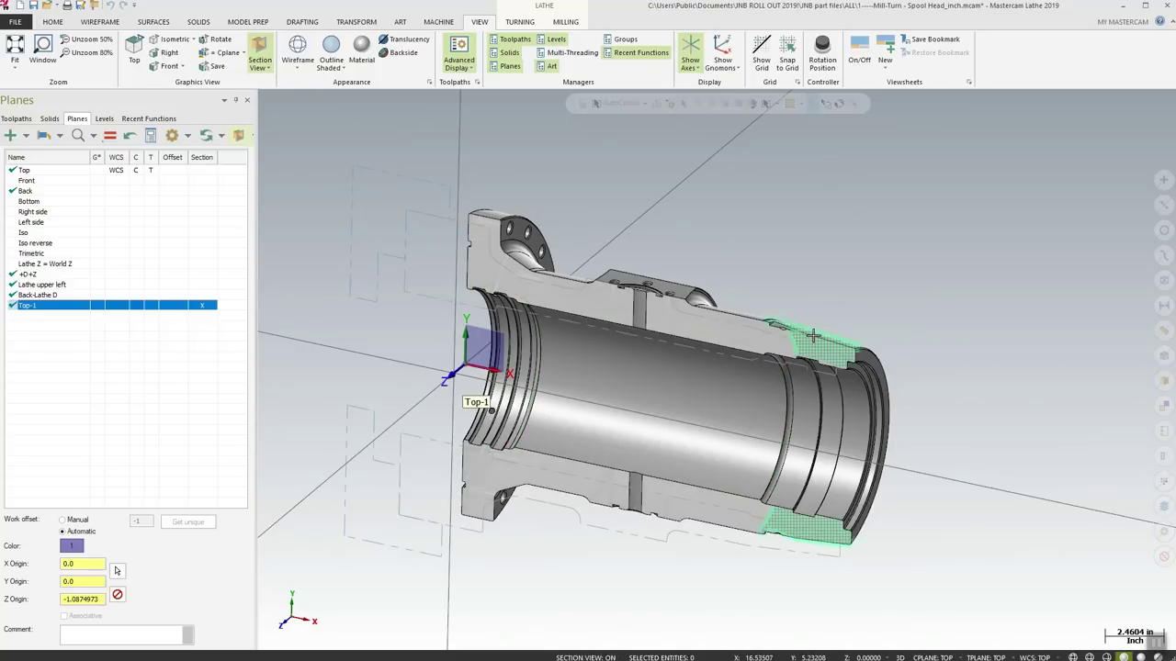
Select the sectioned solid body to inspect how it highlights, and clear the selection
middle_click_drag(729, 429, 762, 302)
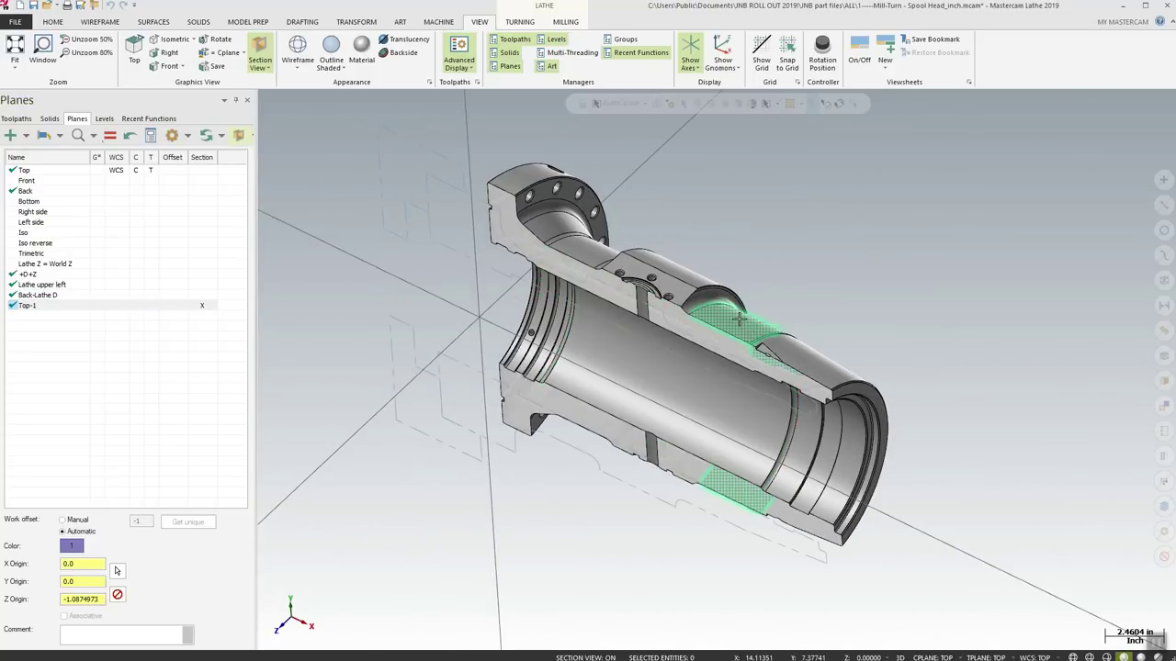
left_click(748, 331)
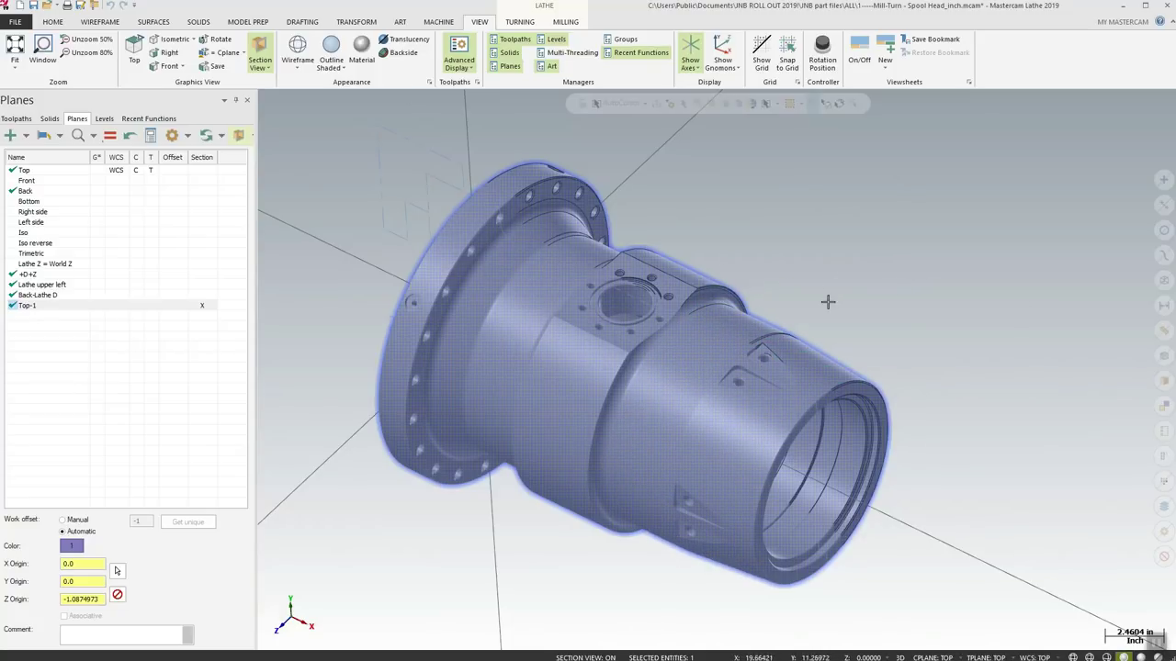
key("Escape")
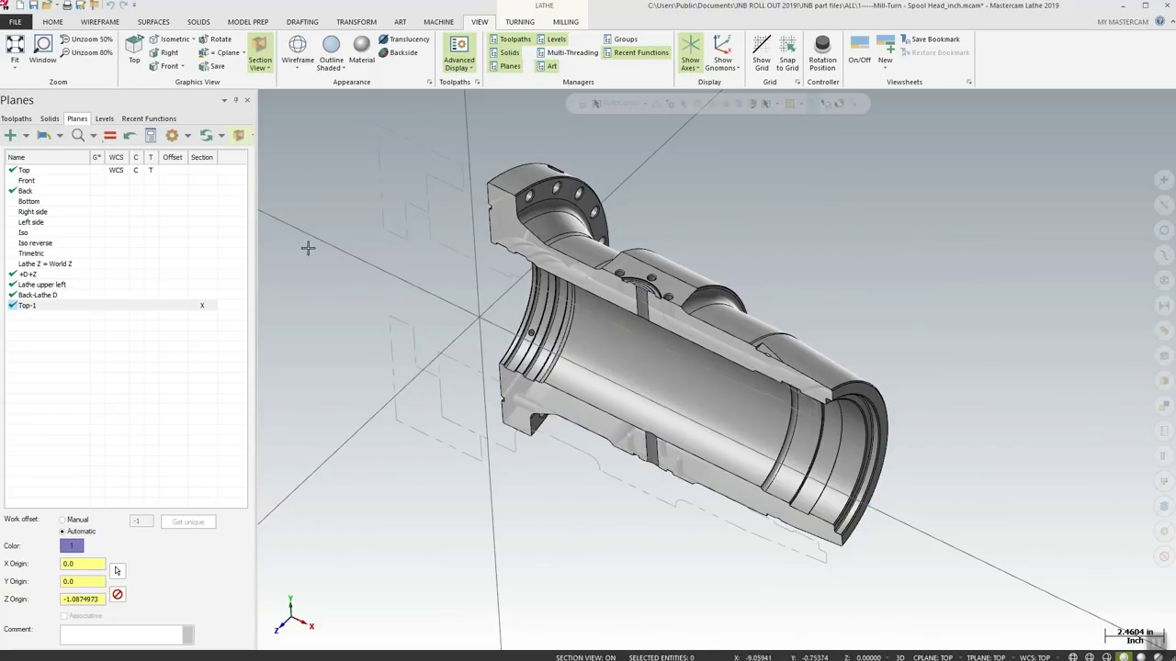
Open the part file "2------Power Surface - Corner Blends", discarding the changes to the spool head file
left_click(47, 5)
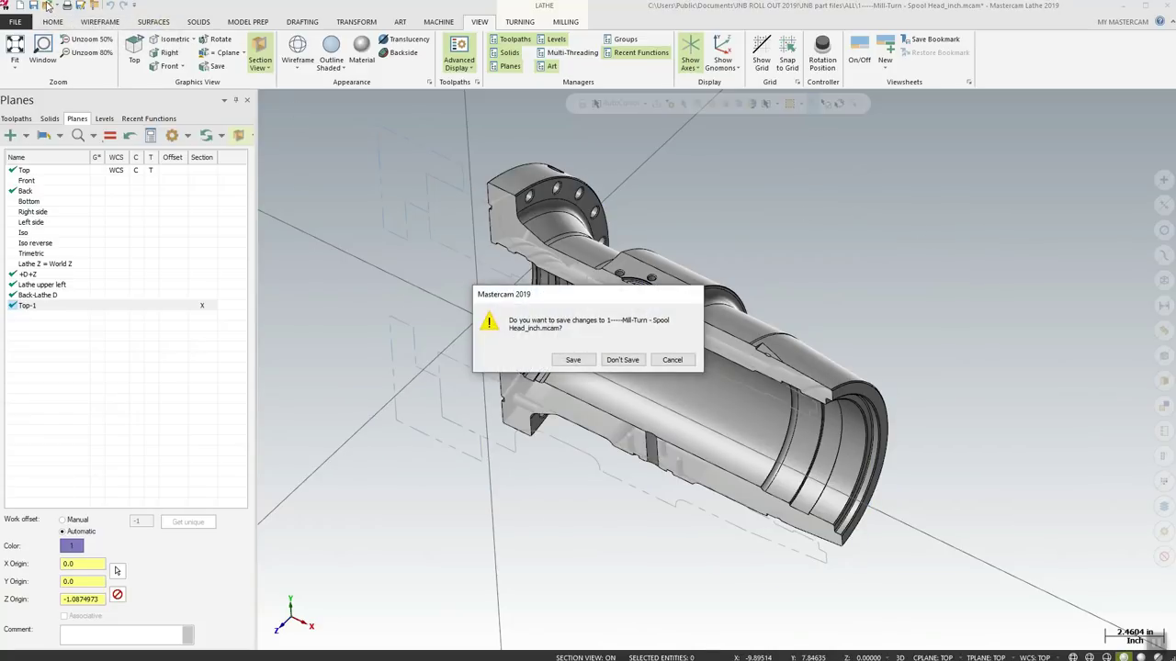
left_click(622, 359)
left_click(154, 98)
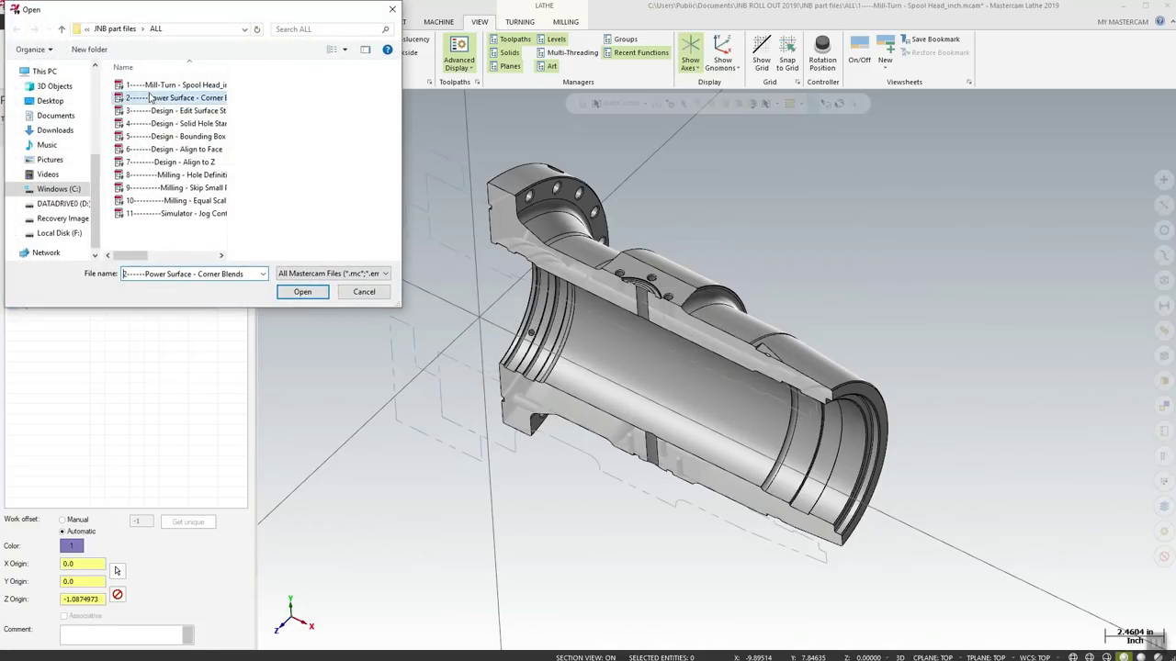
left_click(310, 291)
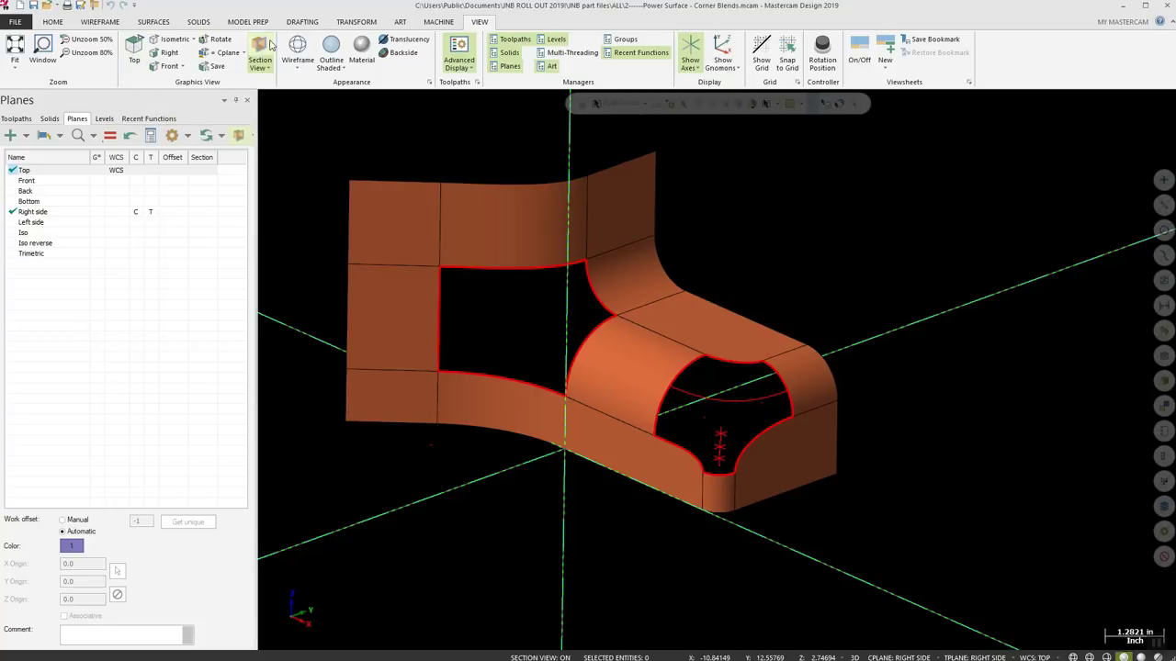
Create a Power Surface filling the large opening at the inner corner, chaining its red boundary and keeping the default settings
left_click(153, 22)
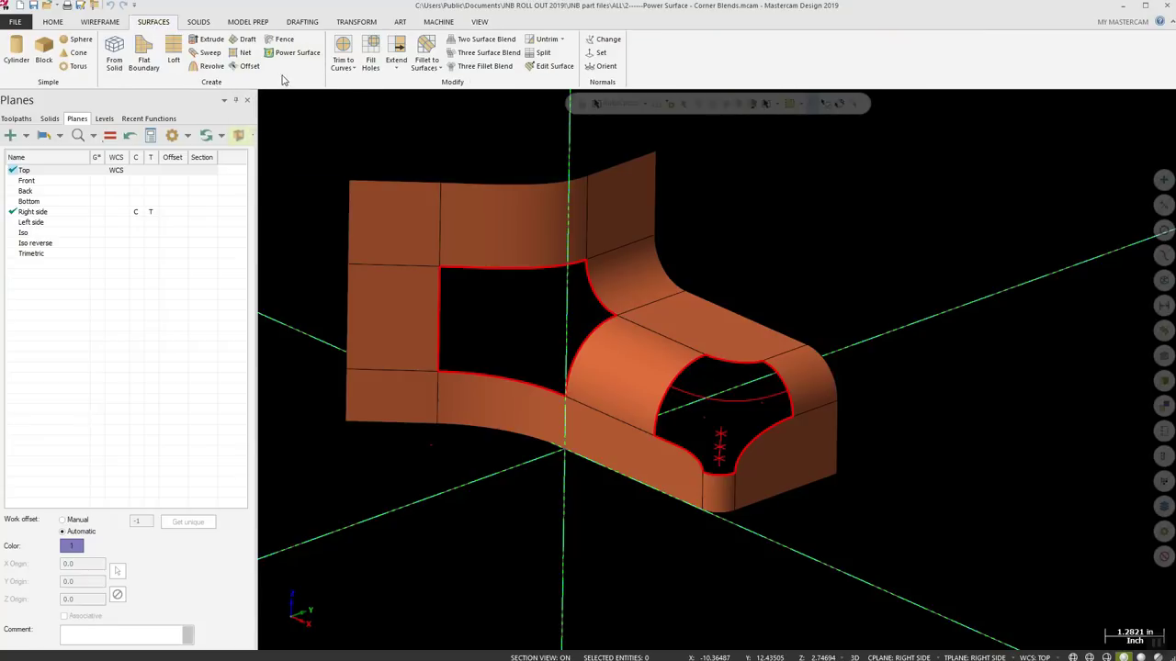
left_click(310, 55)
left_click(438, 349)
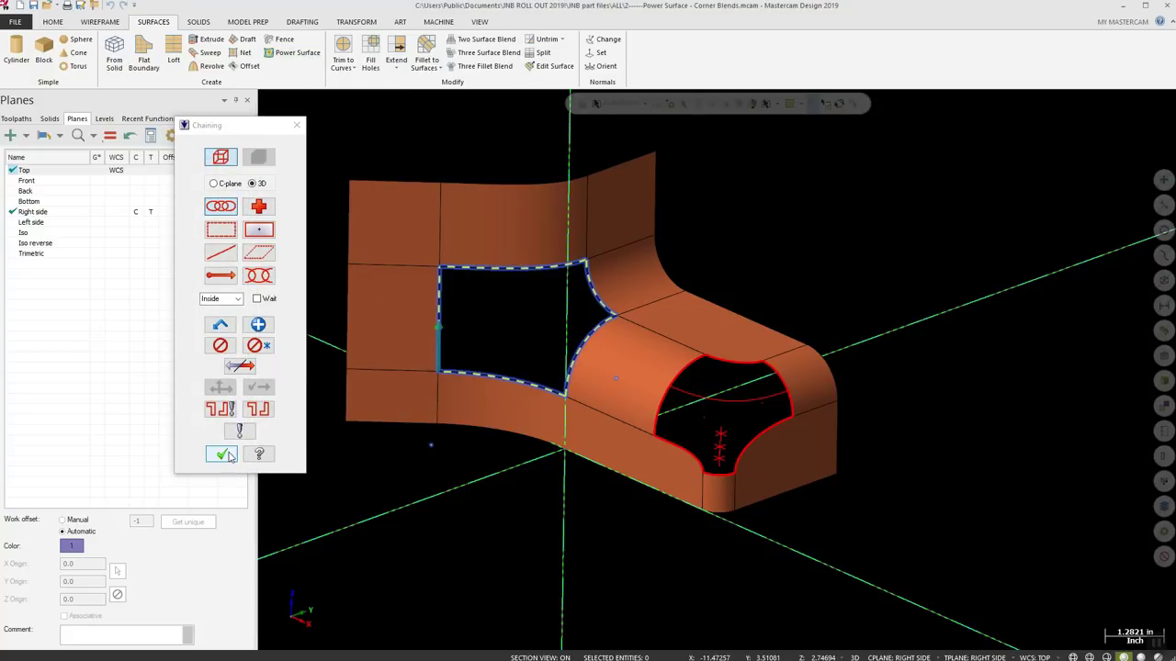
left_click(220, 454)
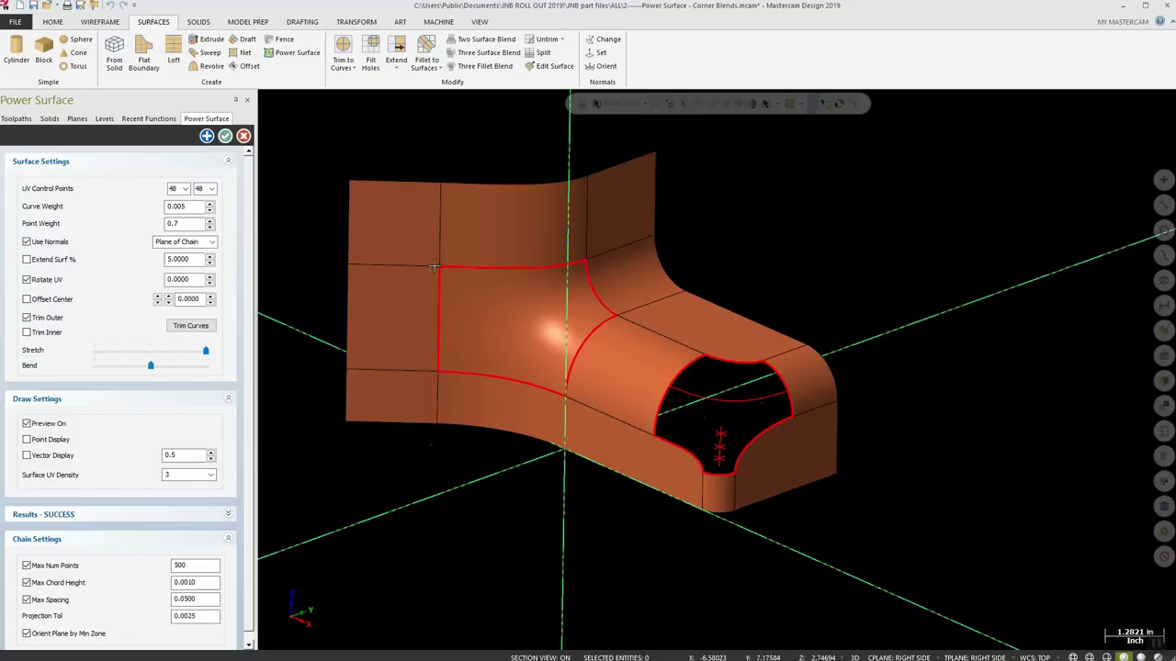
middle_click_drag(520, 378, 246, 221)
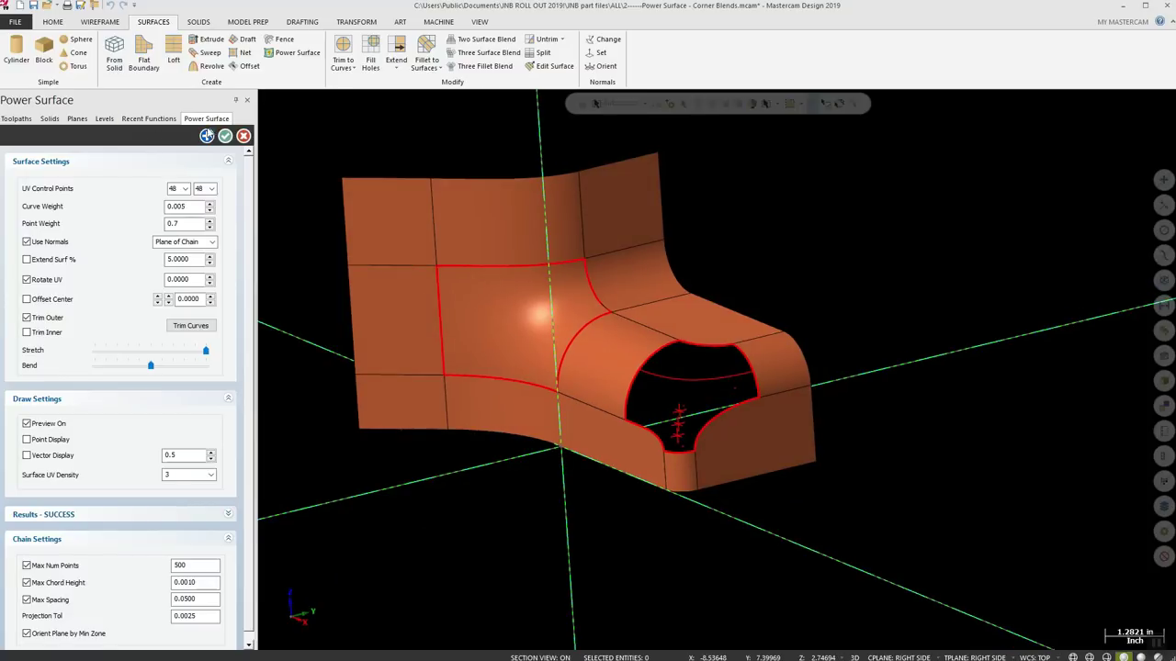
left_click(225, 135)
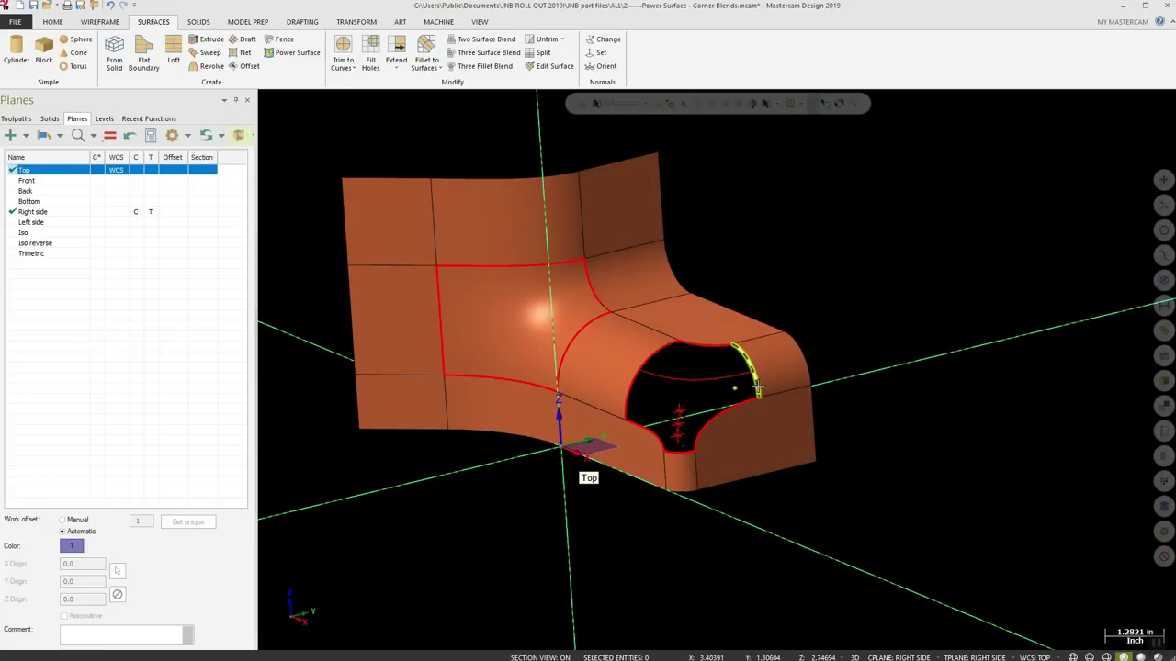
Try a Power Surface over the front corner opening using only its boundary chain
left_click(306, 54)
left_click(757, 386)
left_click(221, 454)
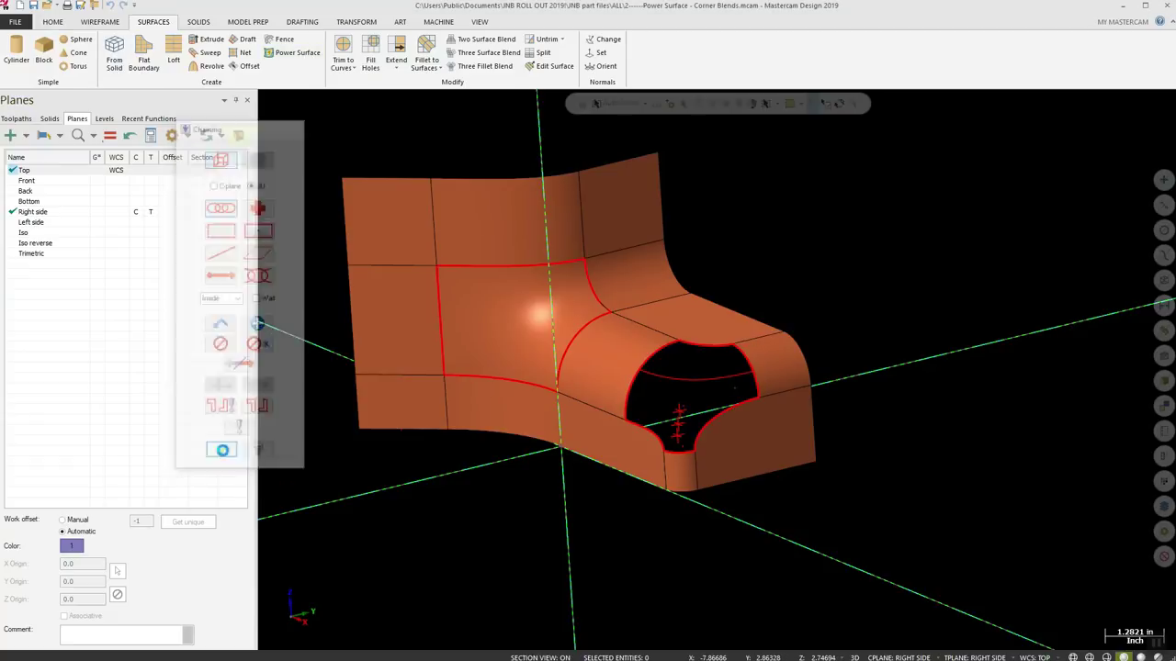
mouse_move(744, 398)
middle_mouse_down()
mouse_move(735, 304)
mouse_move(739, 418)
middle_mouse_up()
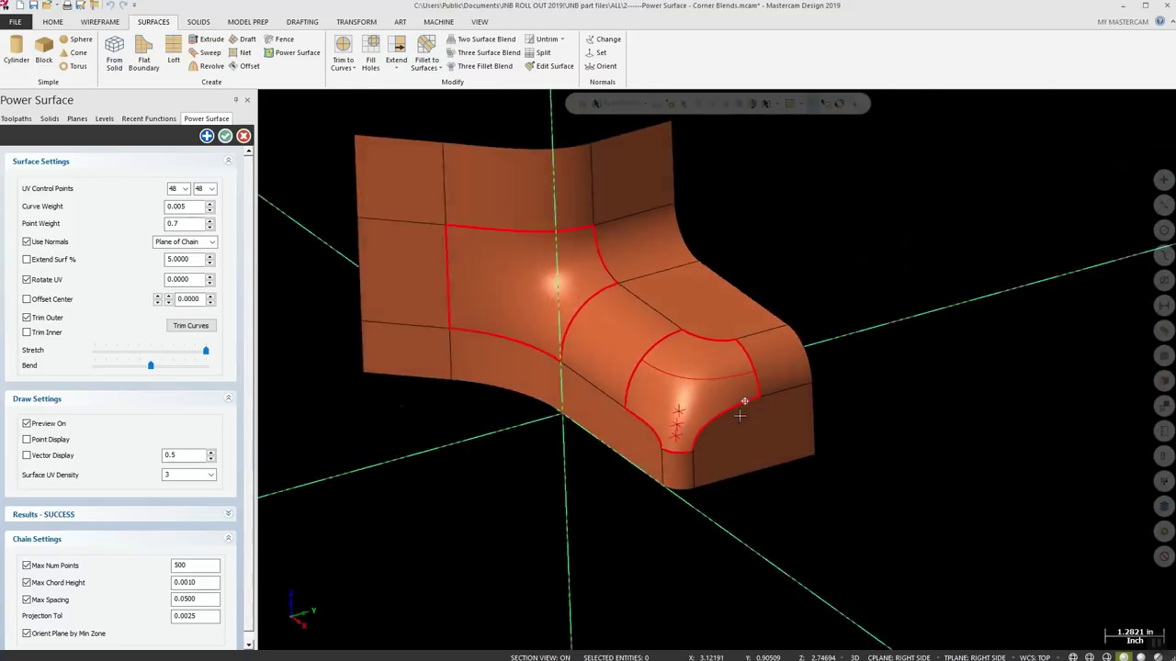
scroll(739, 418, "up", 5)
middle_click_drag(932, 404, 777, 349)
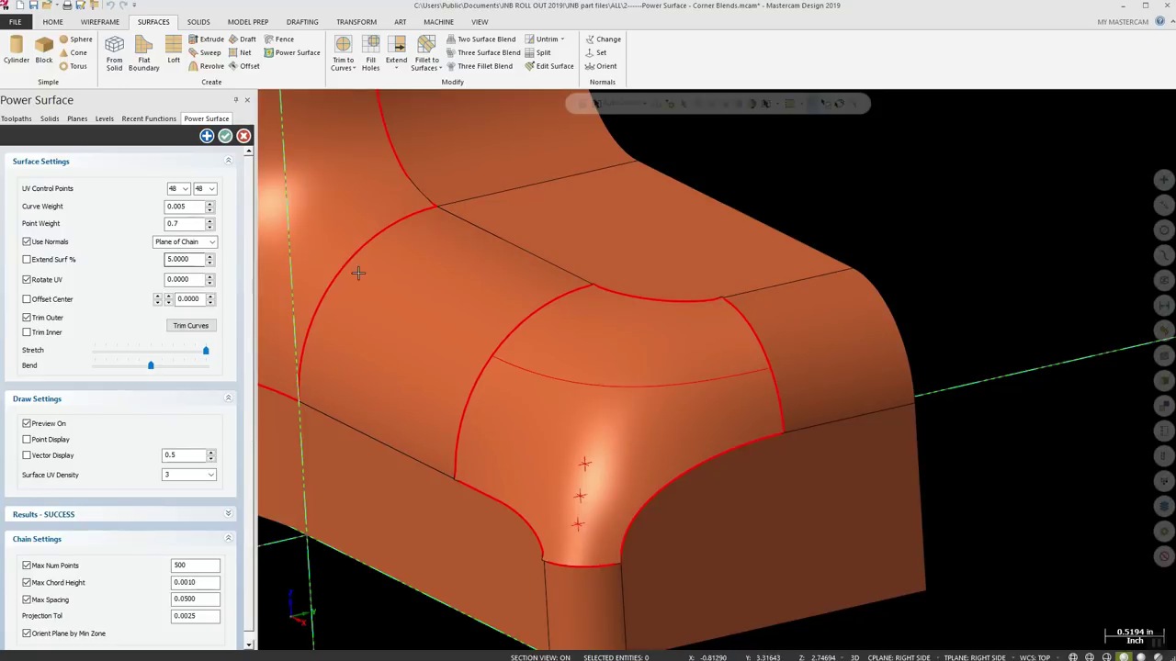
middle_click_drag(653, 551, 717, 542)
left_click(236, 136)
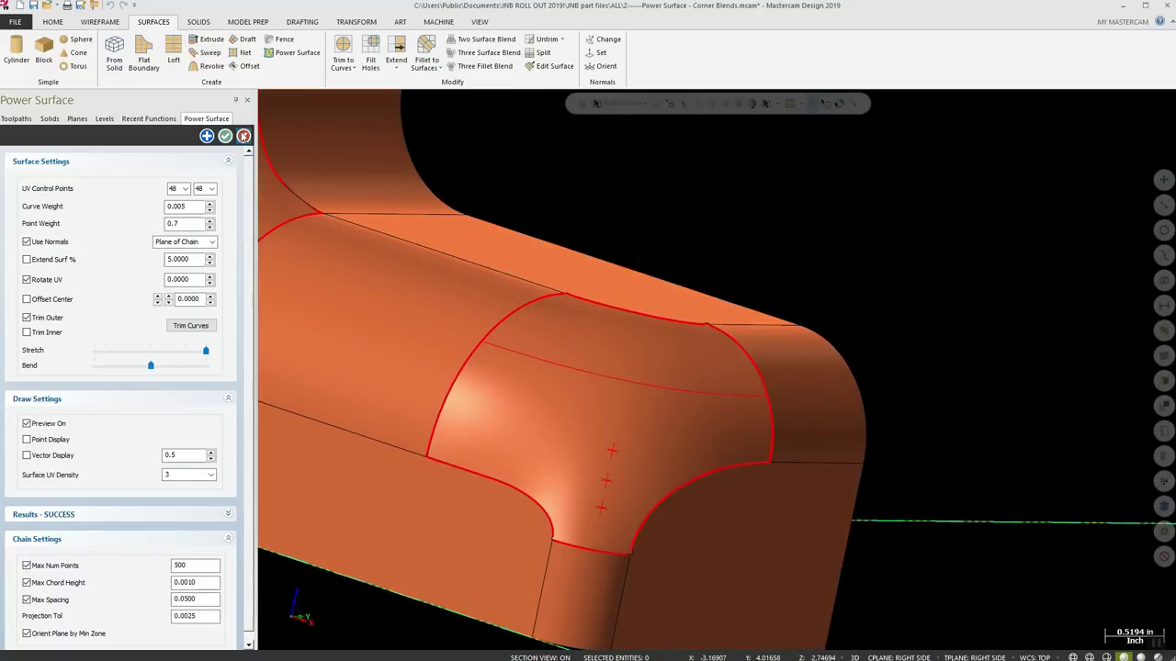
Create a Power Surface over the front corner opening from its boundary chain, the inner curve and the three points, keeping the current settings
left_click(290, 54)
left_click(765, 452)
middle_click_drag(991, 247, 856, 331)
left_click(684, 412)
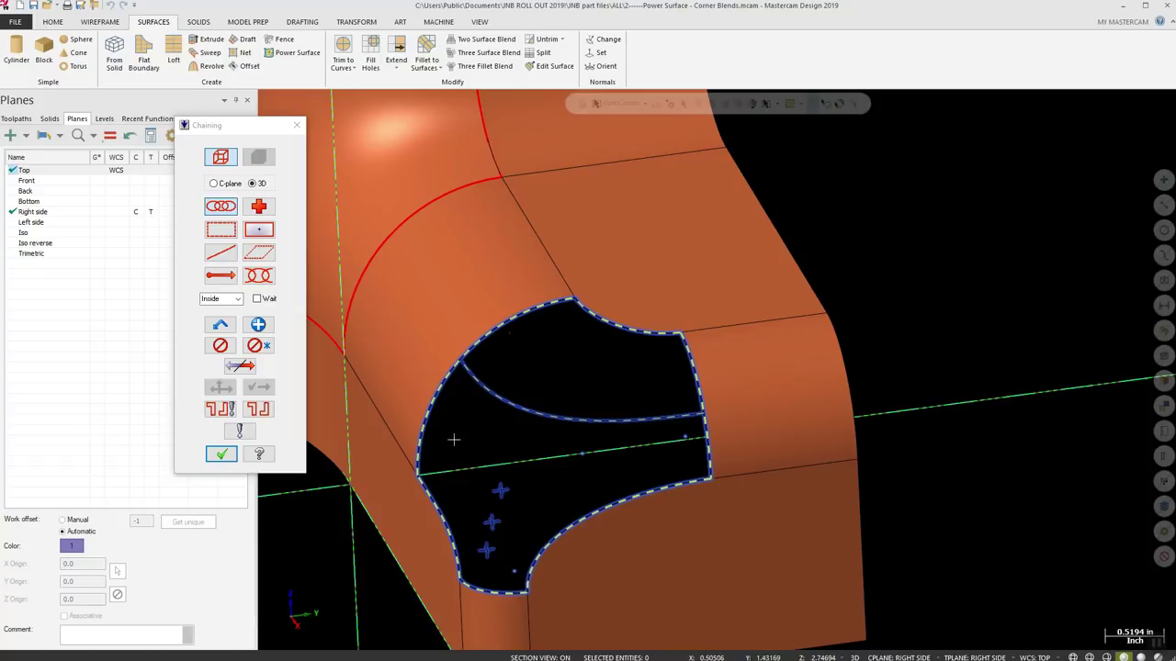
left_click(219, 456)
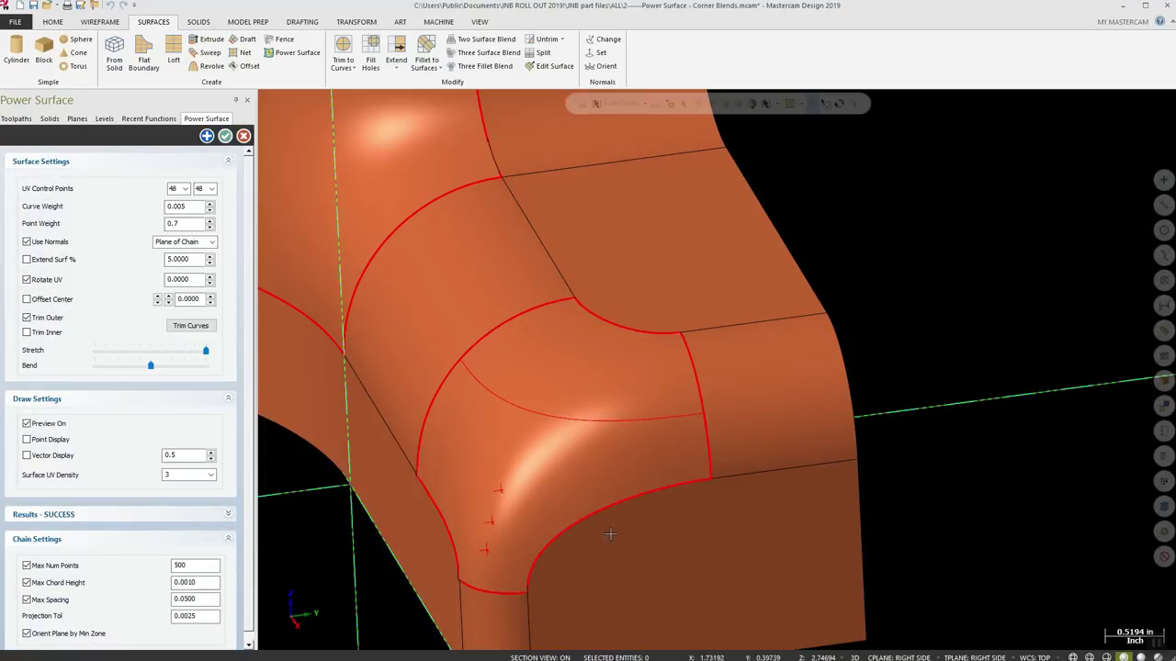
middle_click_drag(615, 499, 667, 481)
scroll(668, 481, "down", 5)
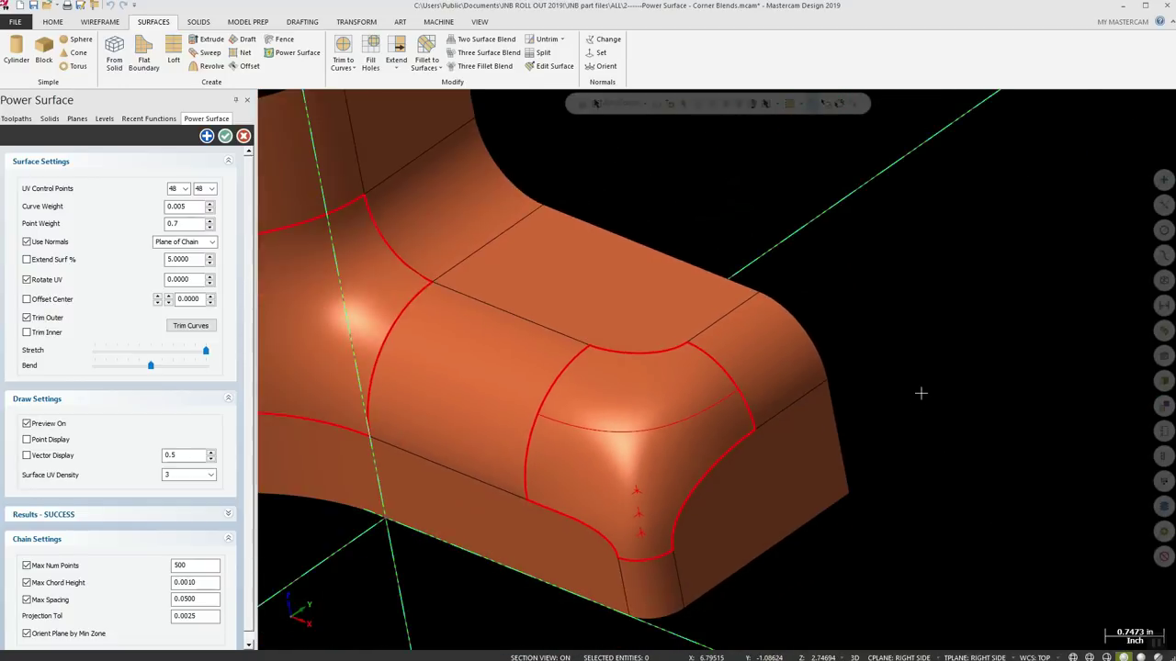
left_click(226, 136)
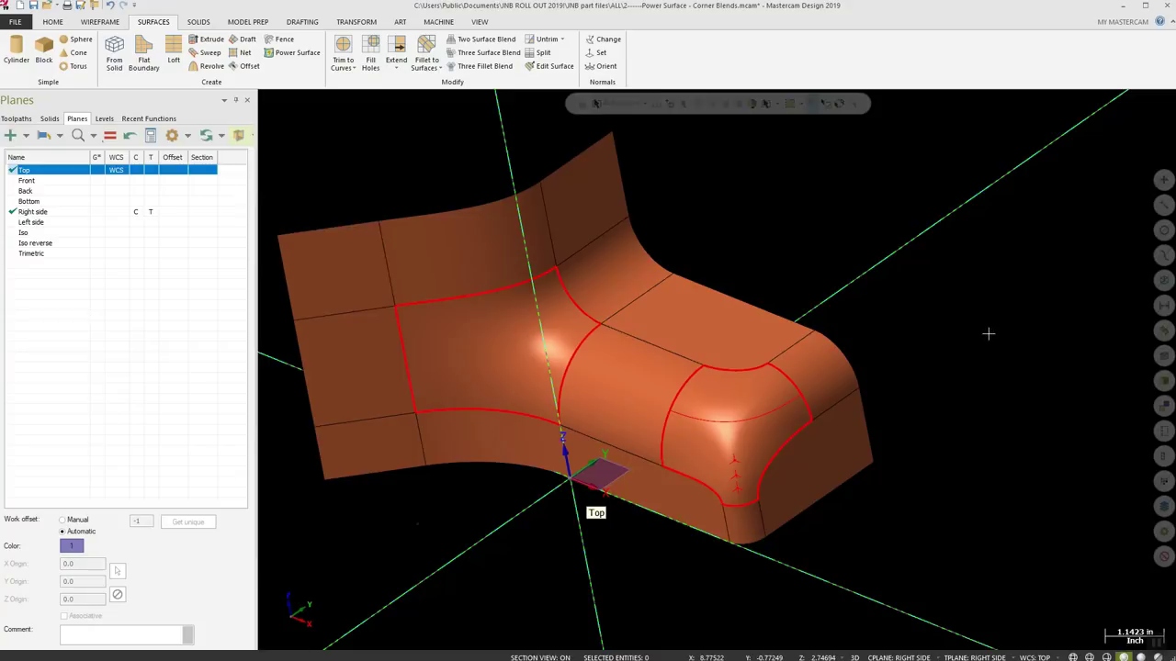
Open the part file "3-------Design - Edit Surface Start File", discarding the corner blend changes and switching only the units to metric
left_click(49, 7)
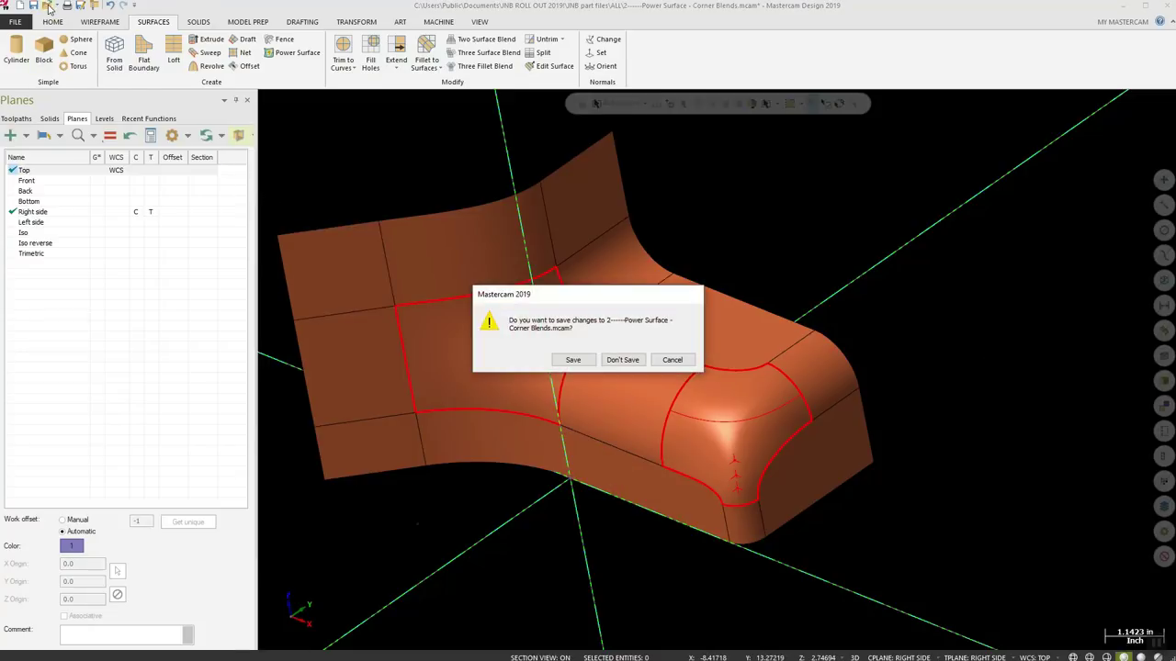
left_click(627, 362)
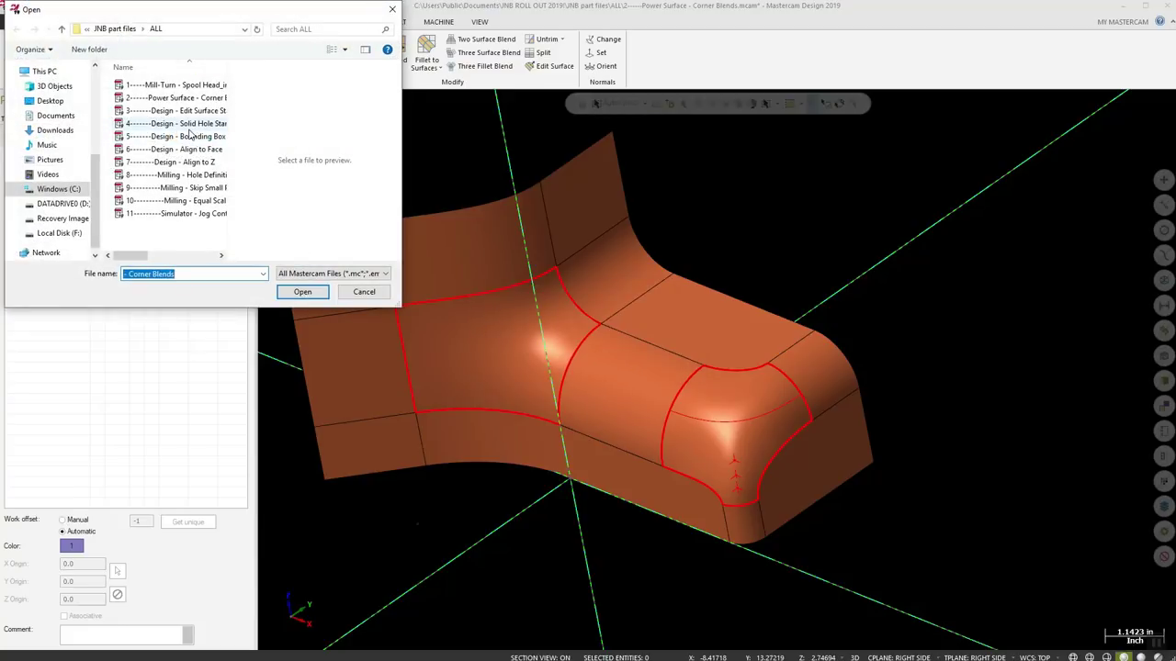
left_click(181, 111)
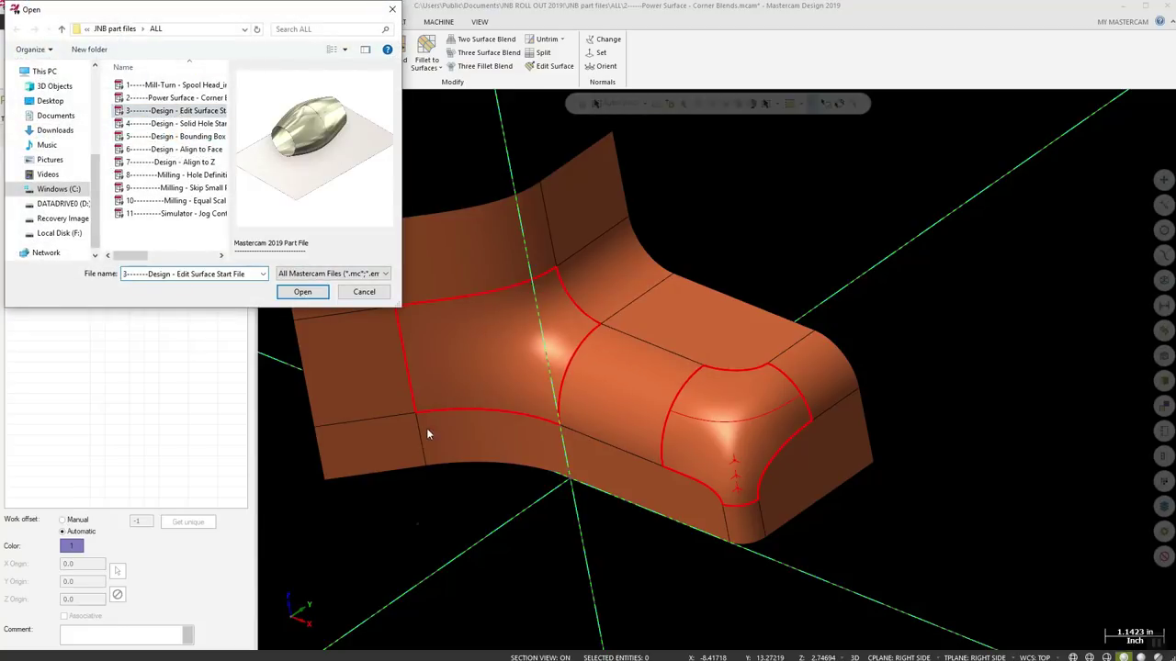
left_click(302, 292)
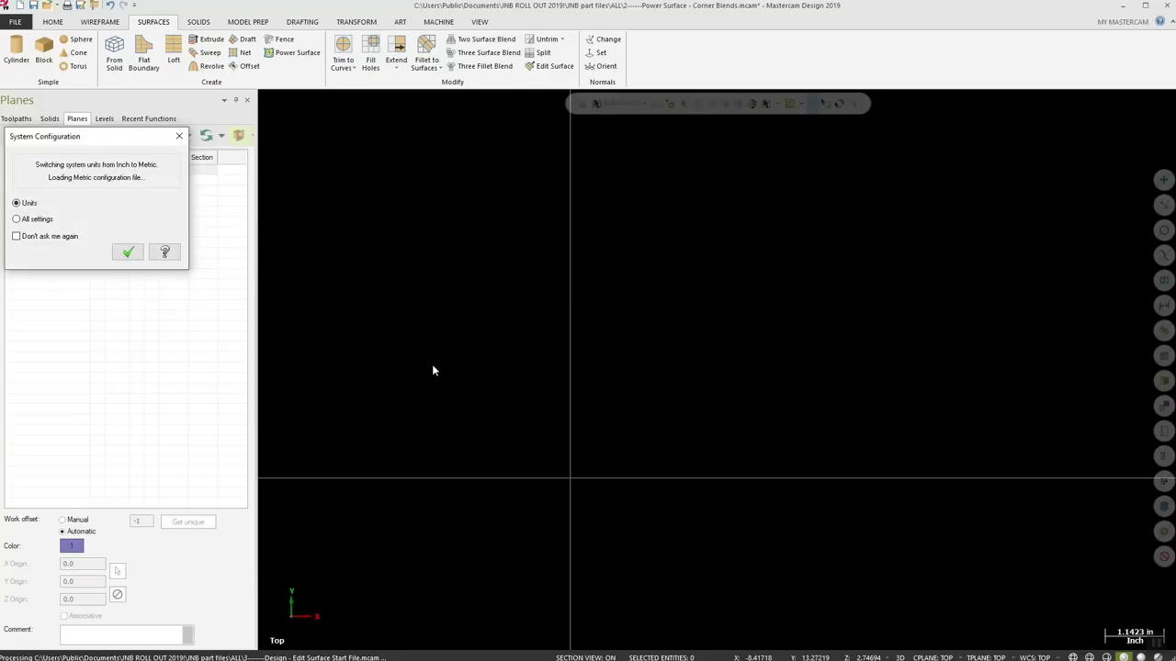
left_click(128, 255)
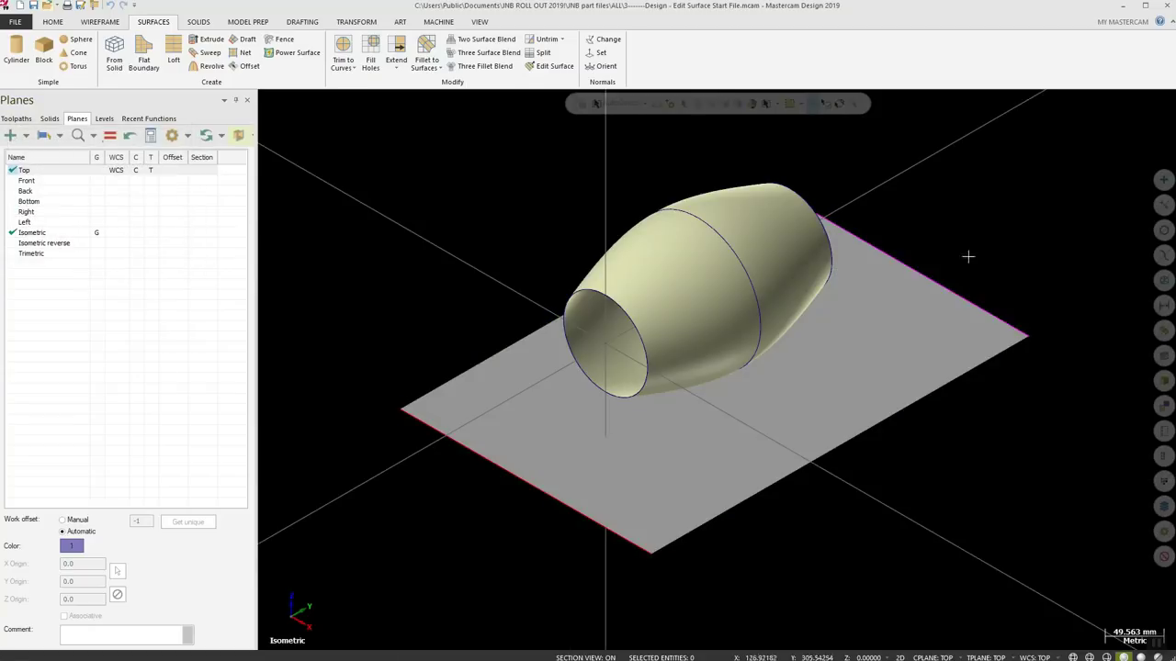
Start Edit Surface on the barrel-shaped surface in node points mode and select its middle cross-section with the gnomon at the upper node
scroll(710, 422, "down", 2)
scroll(679, 349, "up", 4)
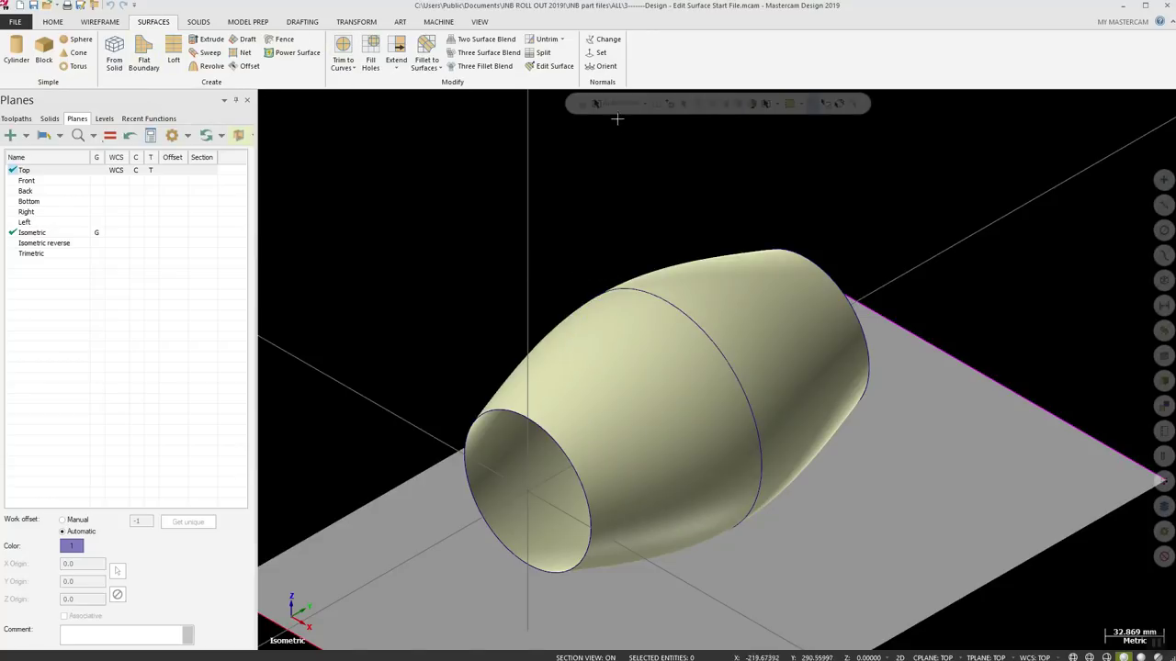
left_click(551, 67)
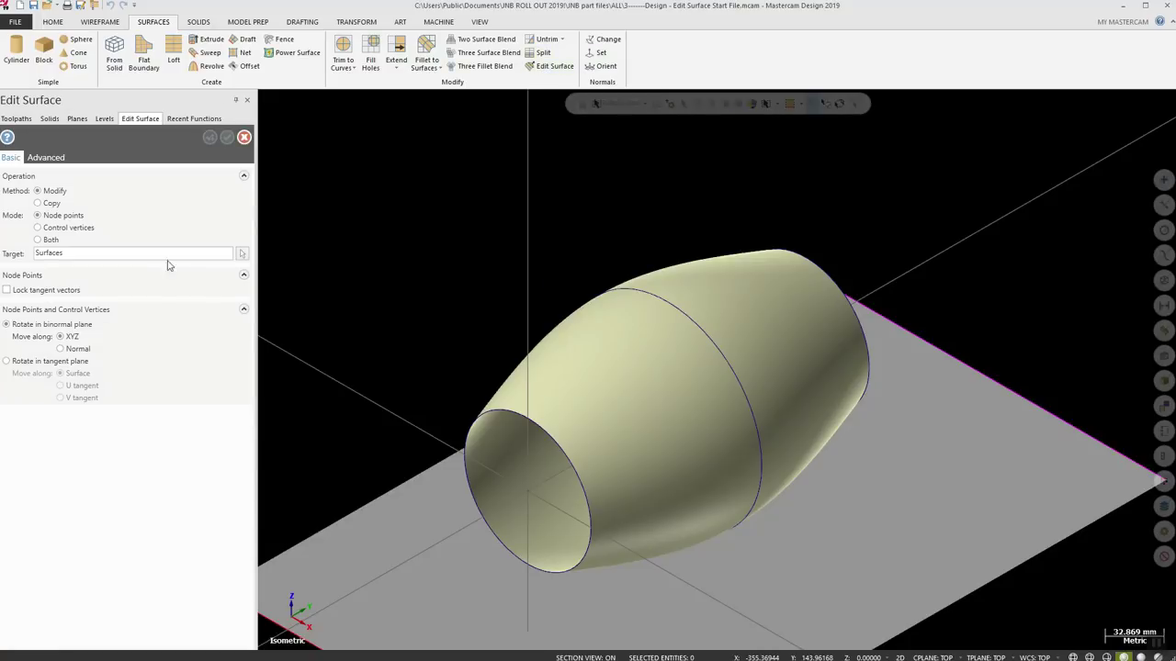
left_click(679, 407)
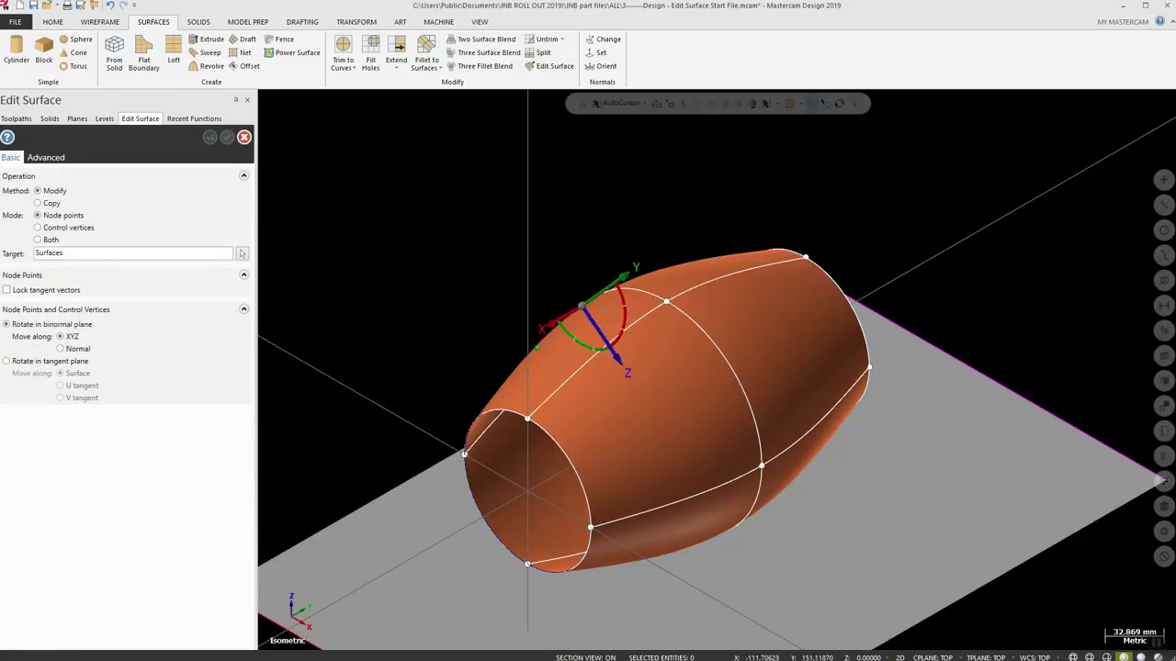
left_click_drag(622, 331, 726, 361)
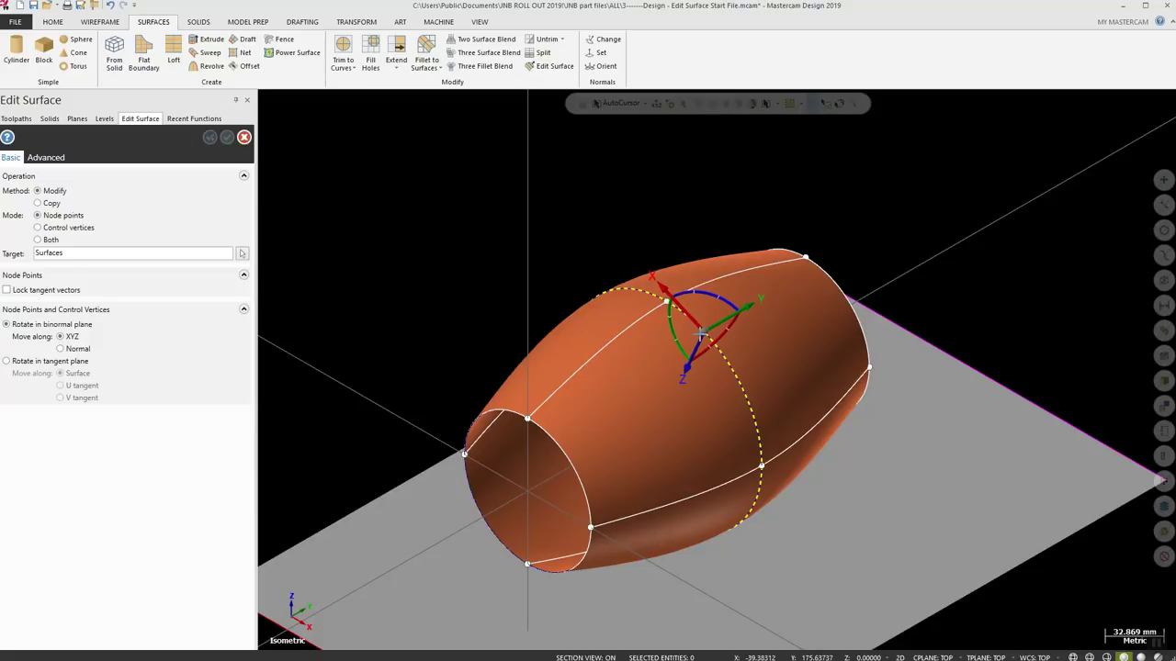
mouse_move(685, 317)
left_mouse_down()
mouse_move(678, 307)
mouse_move(700, 300)
mouse_move(598, 336)
mouse_move(638, 328)
mouse_move(630, 354)
mouse_move(695, 327)
mouse_move(672, 304)
mouse_move(714, 351)
mouse_move(674, 302)
mouse_move(688, 309)
mouse_move(678, 306)
mouse_move(709, 351)
mouse_move(647, 292)
mouse_move(680, 312)
mouse_move(654, 299)
mouse_move(666, 304)
left_mouse_up()
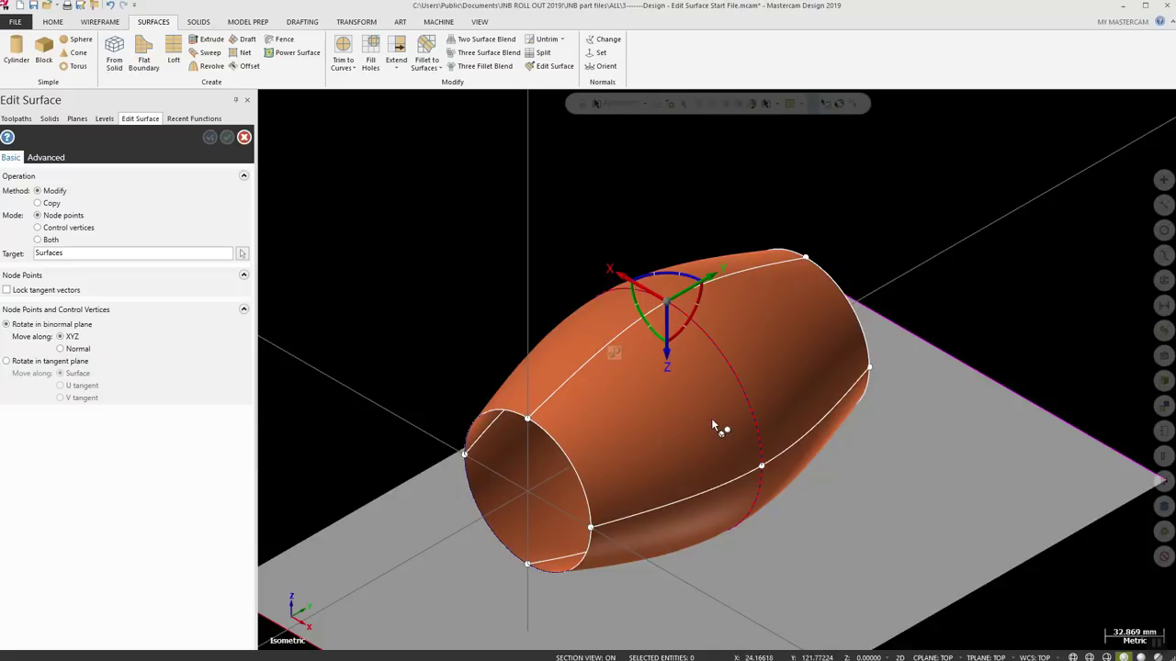
Move the selected middle cross-section outward along the gnomon's X axis to bend the barrel surface, and accept the edit
left_click_drag(663, 327, 548, 310)
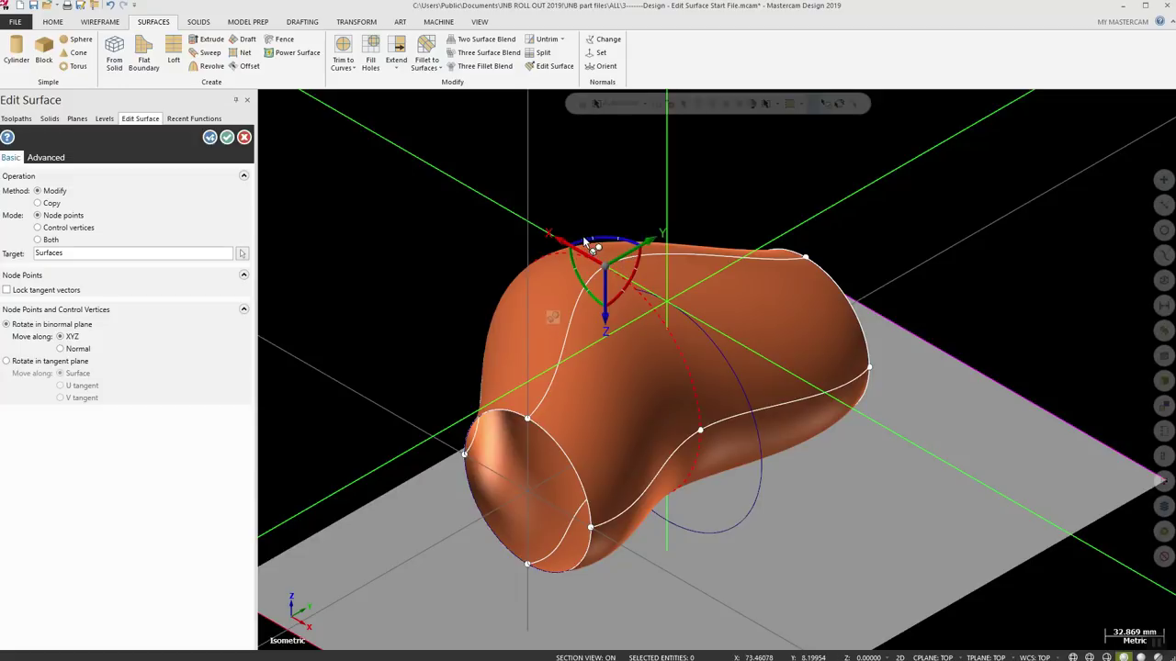
left_click_drag(582, 238, 558, 236)
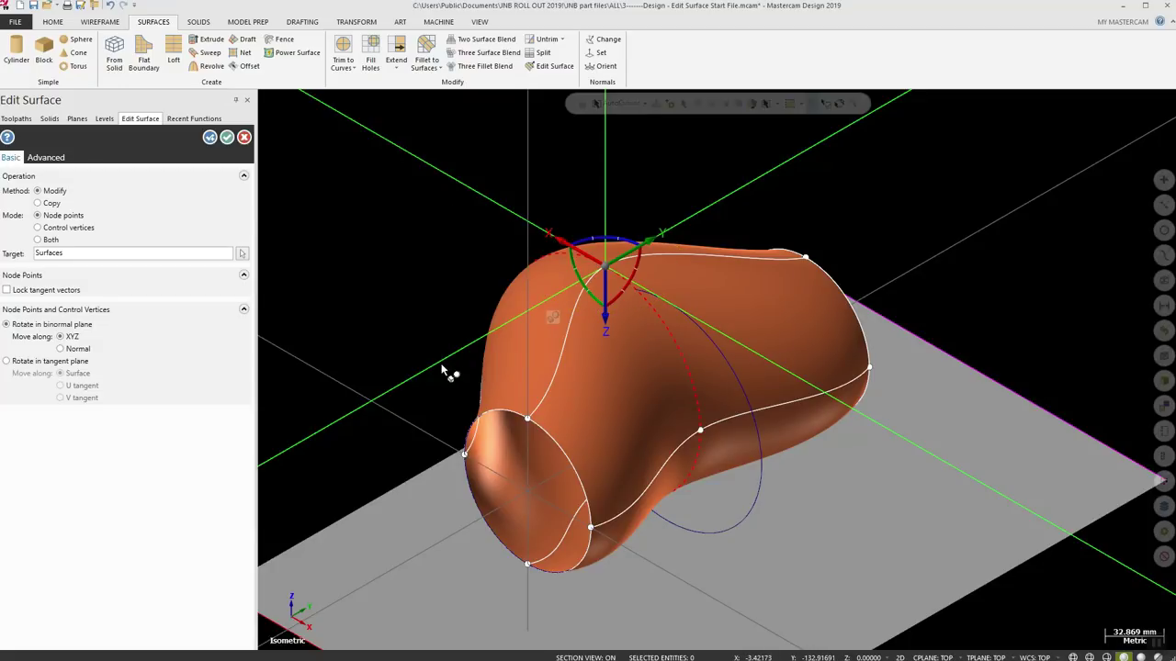
left_click(227, 138)
middle_click_drag(524, 325, 350, 158)
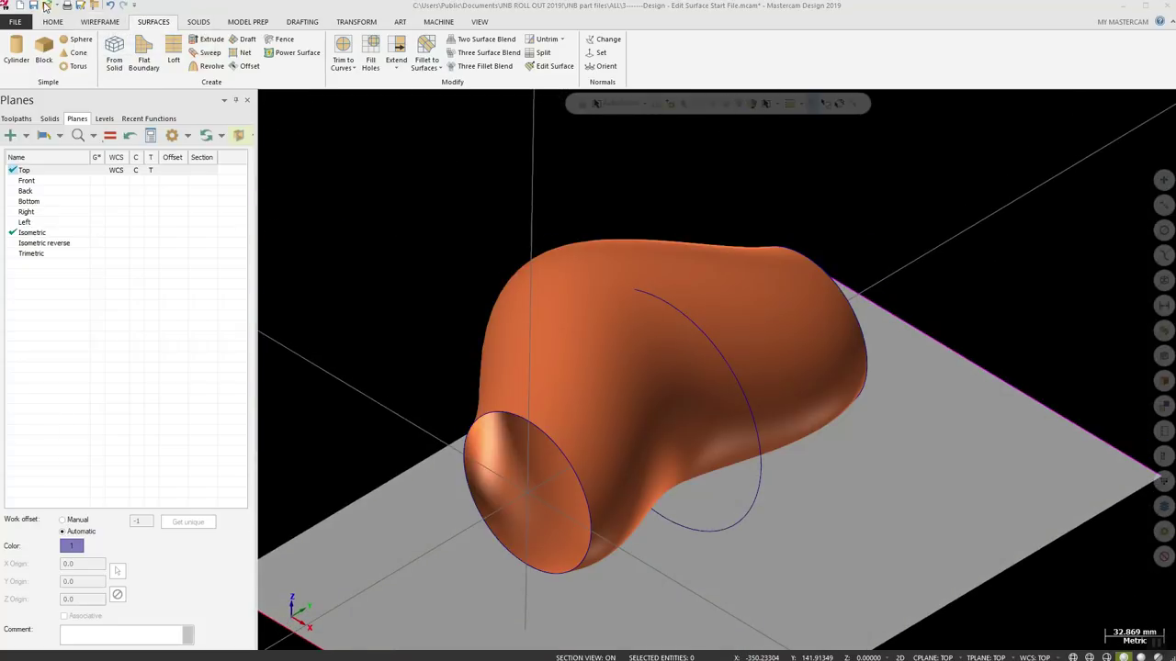
Open the part file "4-------Design - Solid Hole Start File", discarding the changes to the edited surface file
left_click(46, 7)
left_click(640, 361)
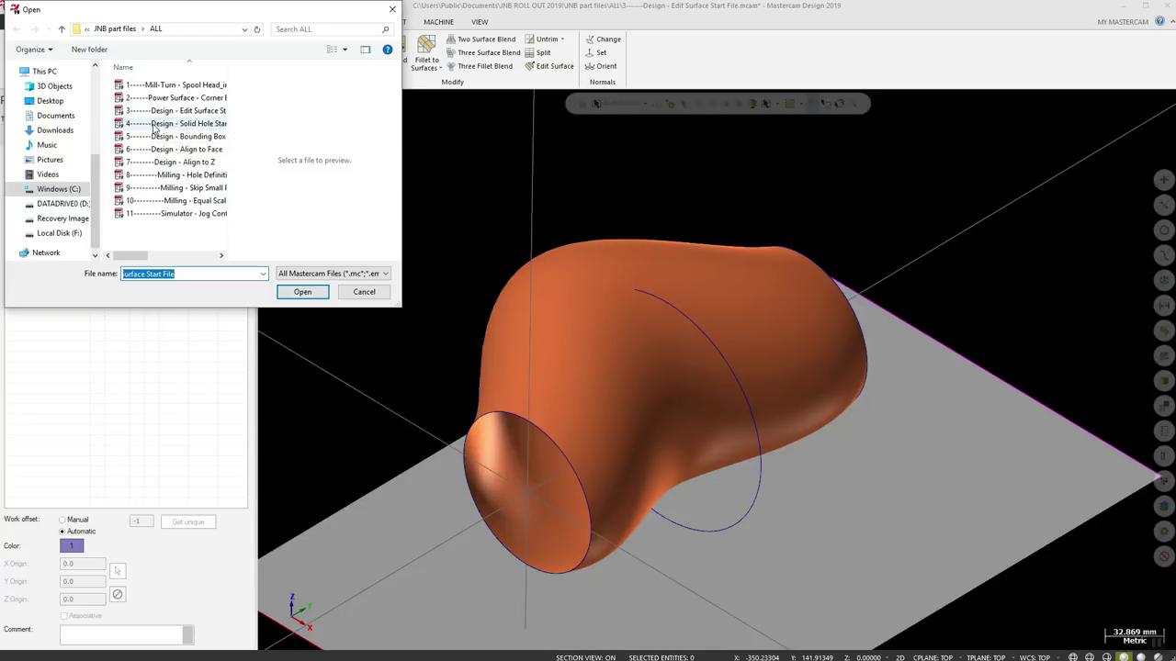
left_click(161, 123)
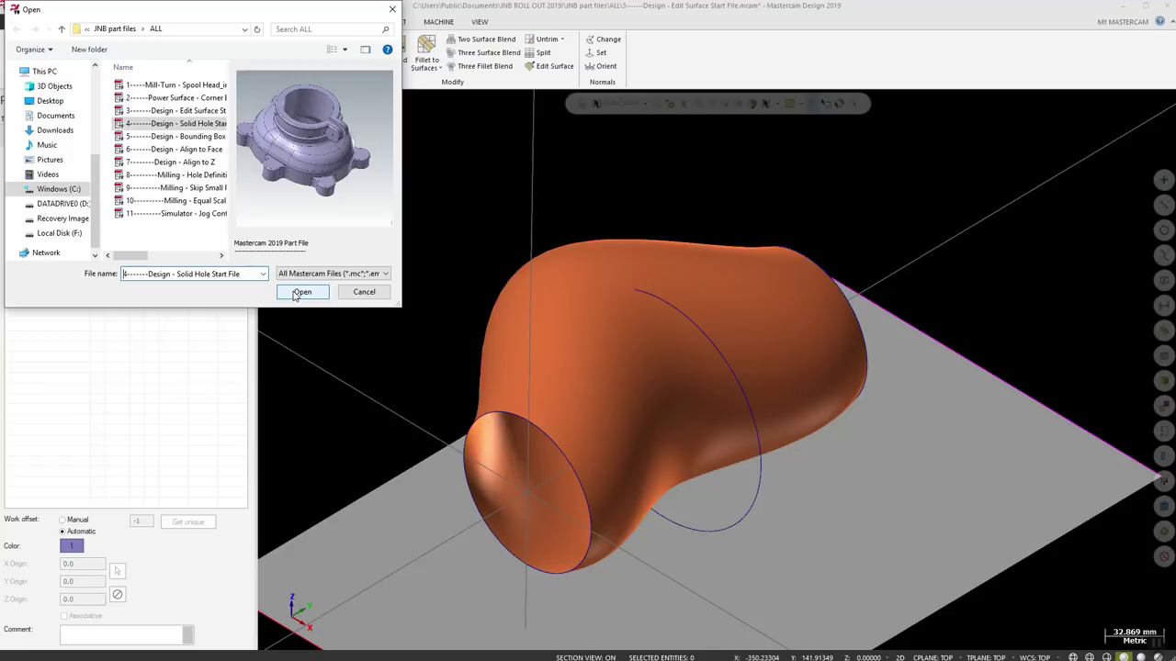
left_click(301, 293)
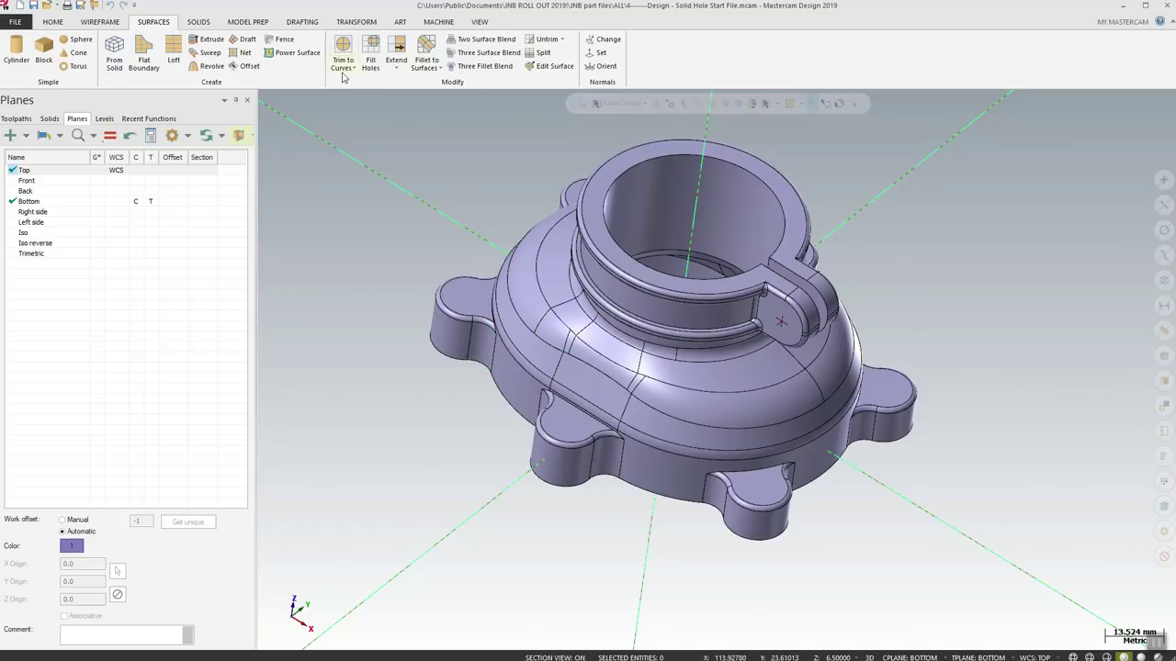
Start a solid Hole on the housing using the Metric filter, category Socket Head Cap Screw Drills - Metric and the 3 mm cap screw preset
left_click(198, 21)
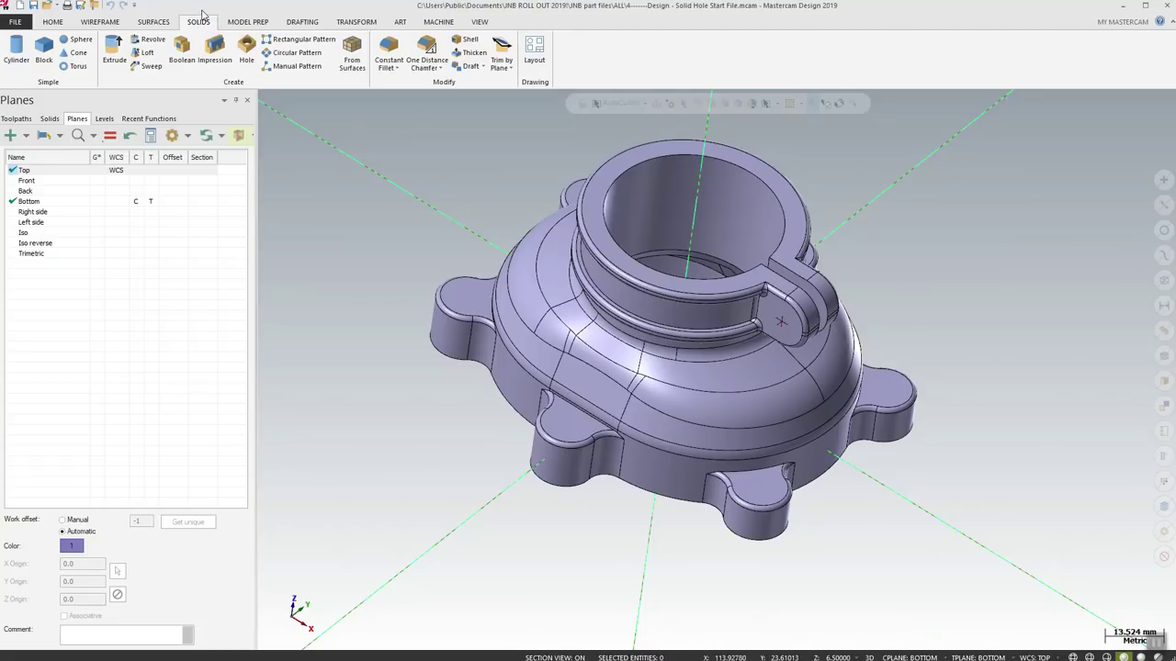
left_click(246, 48)
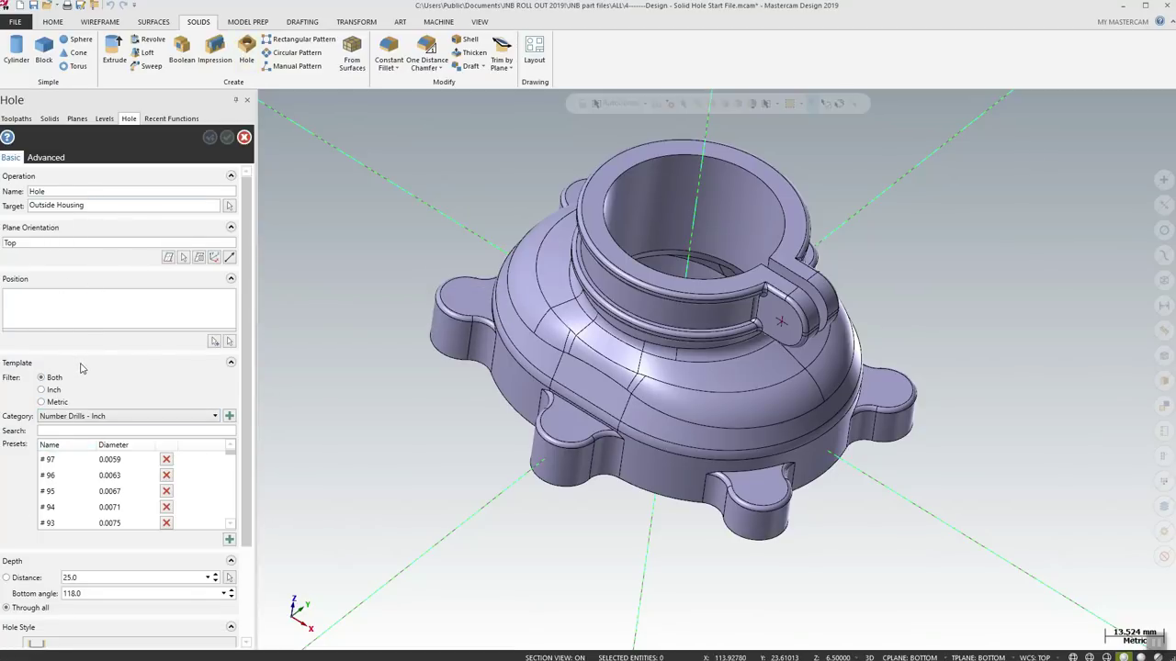
scroll(81, 367, "down", 2)
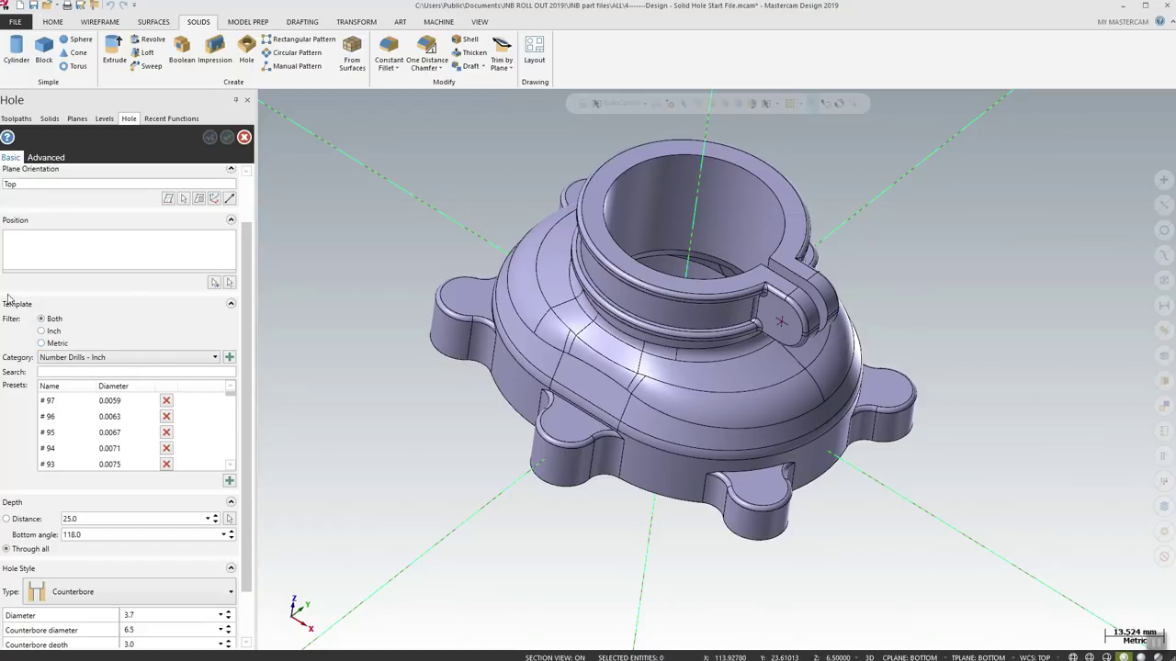
left_click(43, 343)
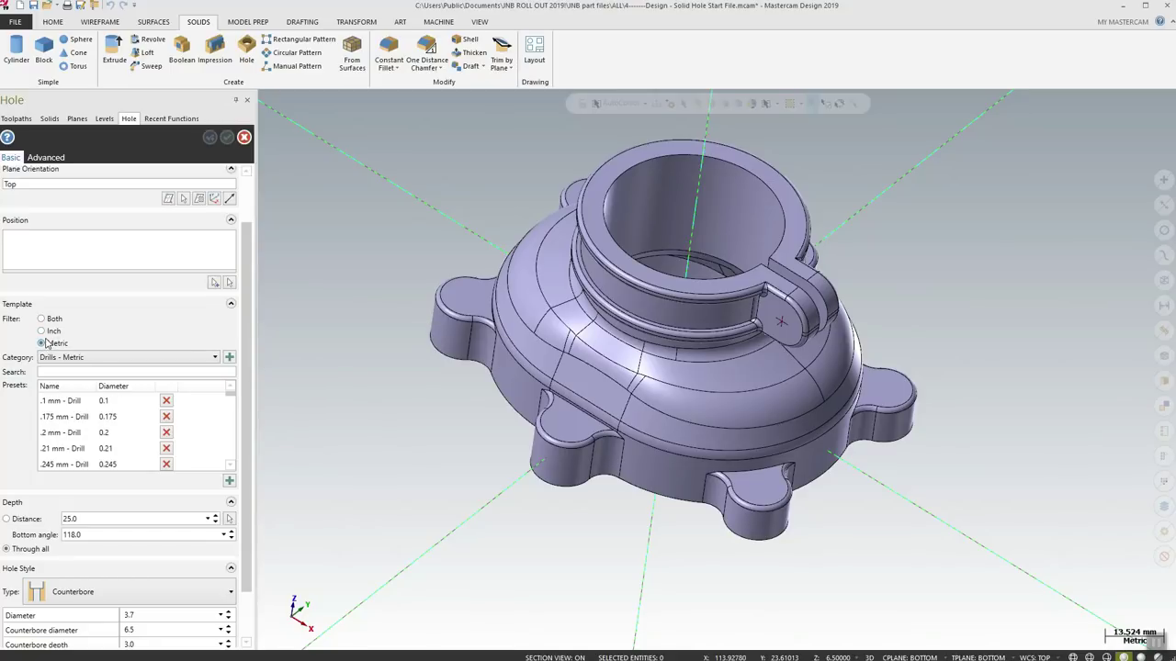
left_click(123, 359)
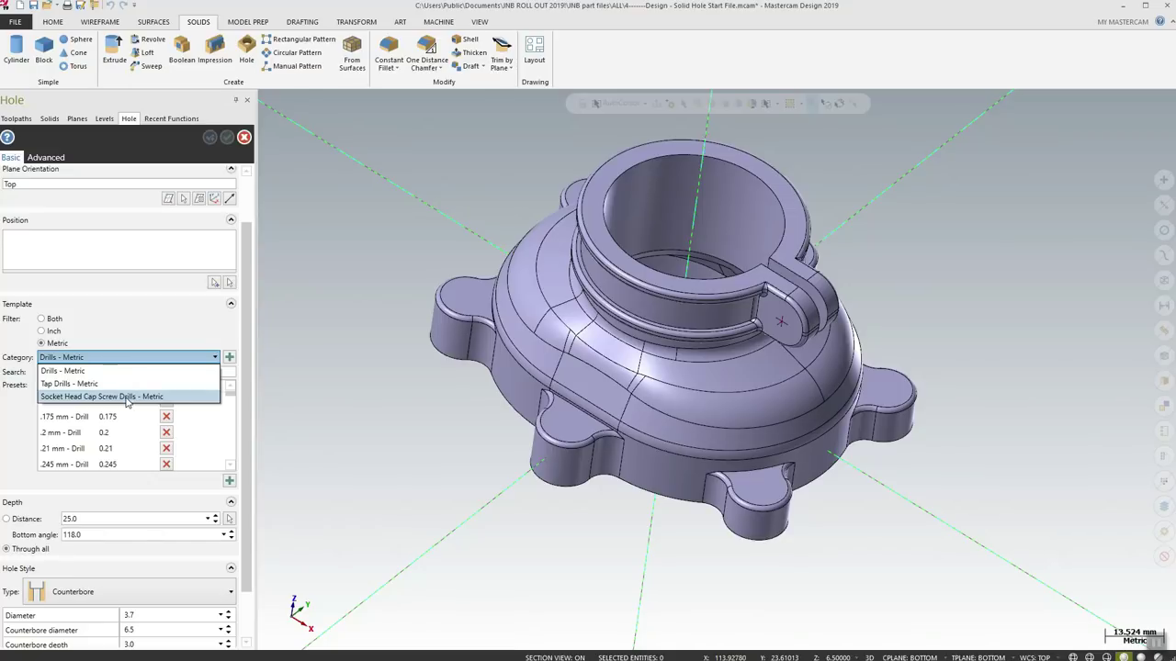
left_click(127, 397)
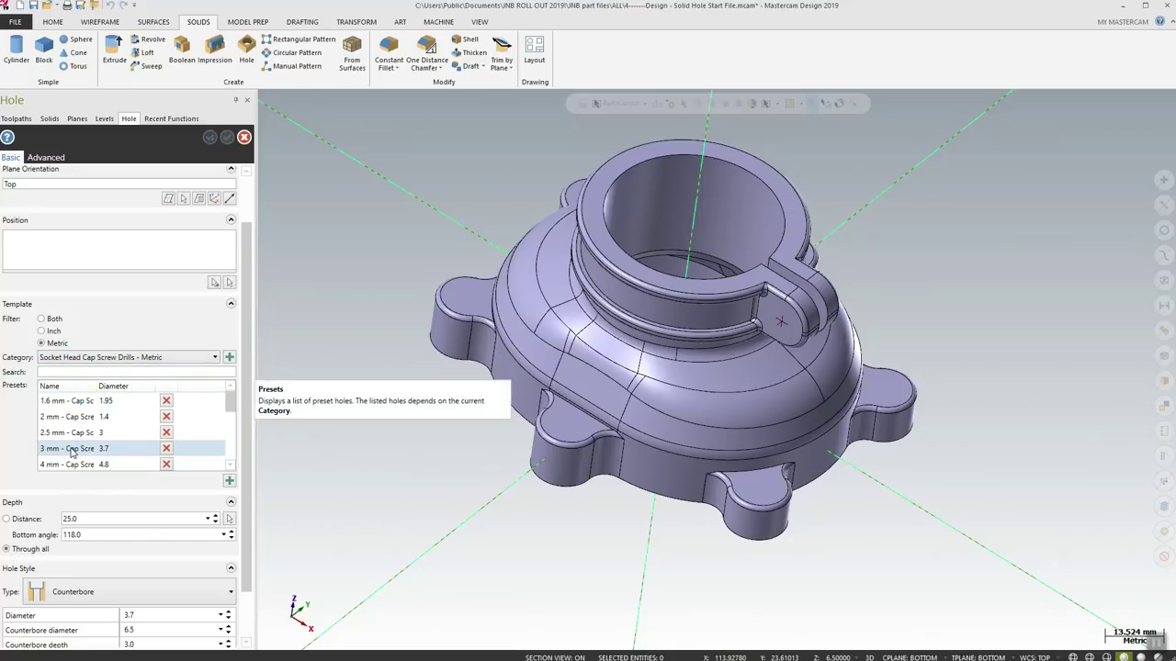
Place the counterbored cap screw holes on the two front mounting lugs of the housing and accept the hole feature
left_click(220, 282)
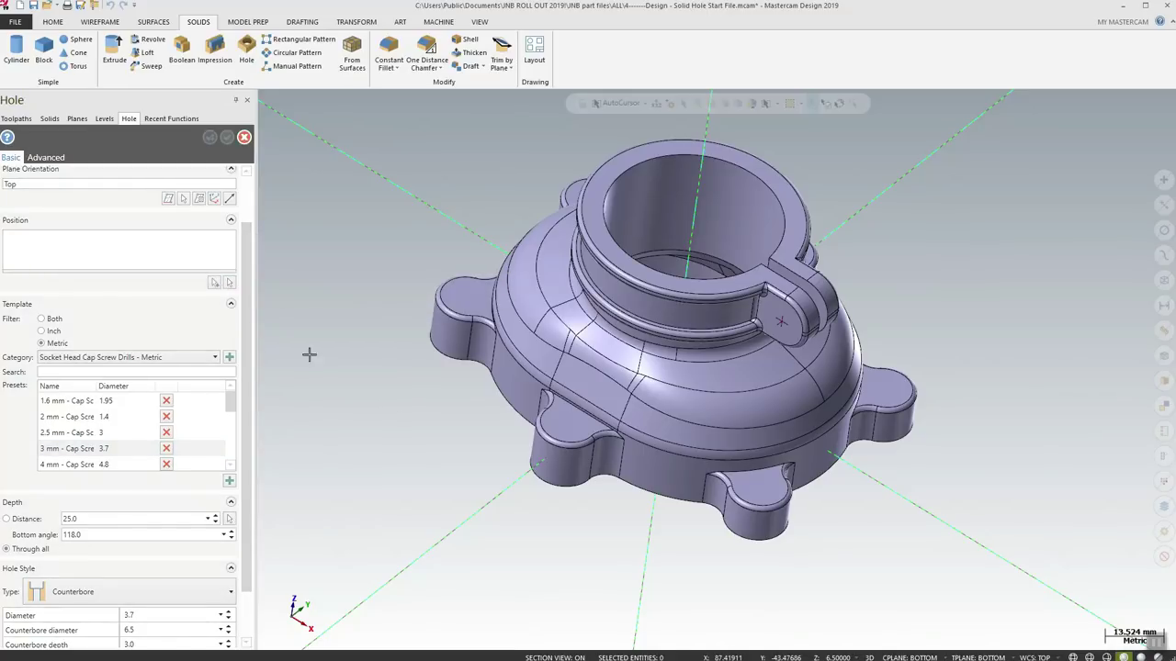
left_click(566, 435)
key("Return")
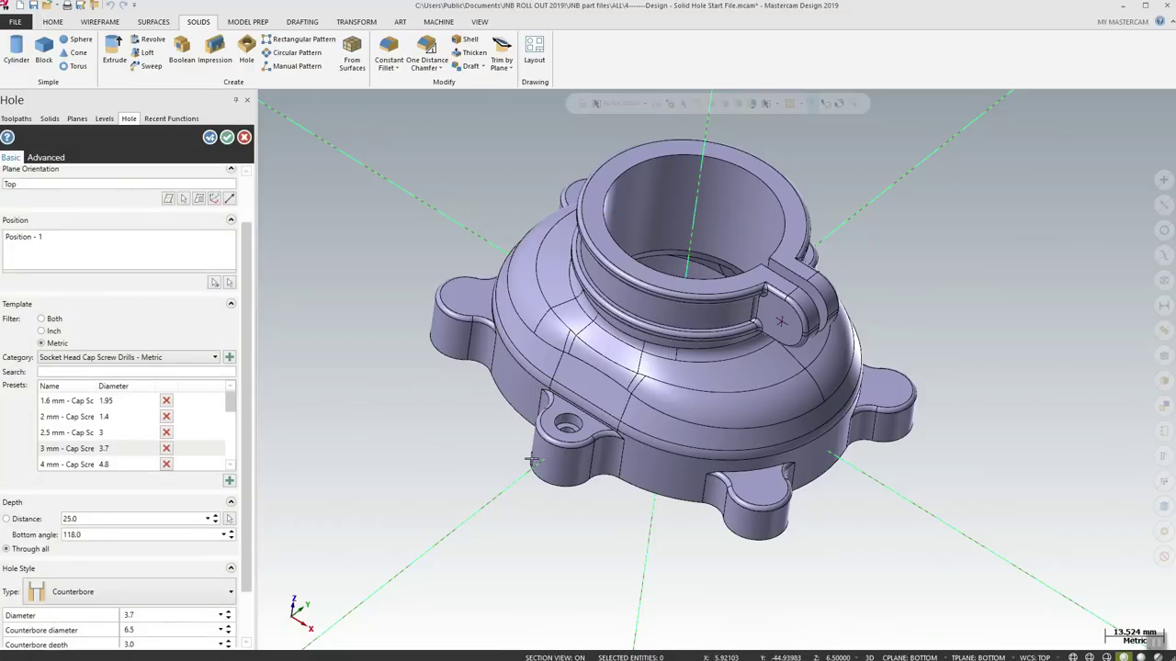
scroll(562, 418, "up", 4)
mouse_move(634, 426)
middle_mouse_down()
mouse_move(622, 507)
mouse_move(645, 433)
middle_mouse_up()
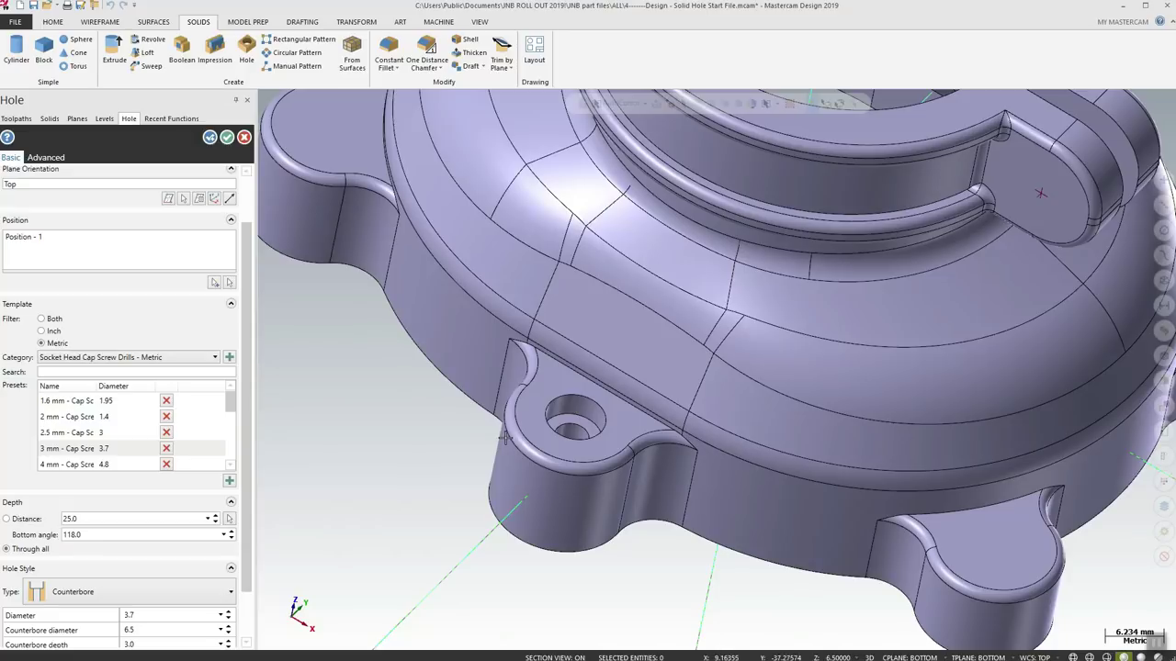
scroll(616, 302, "down", 3)
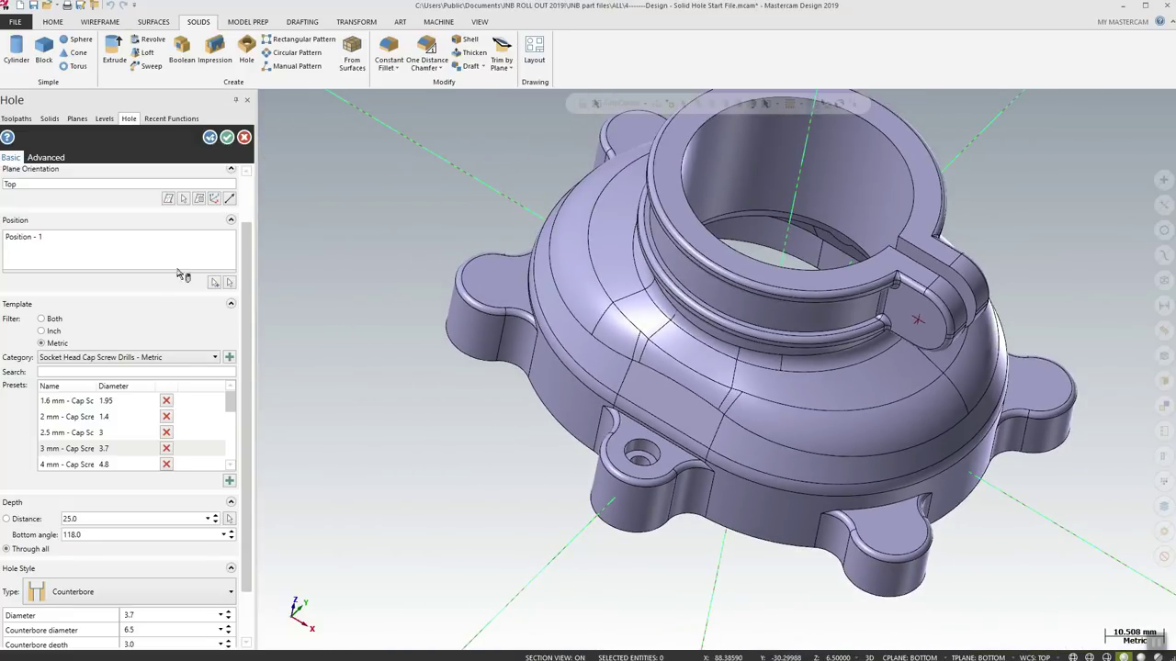
left_click(914, 549)
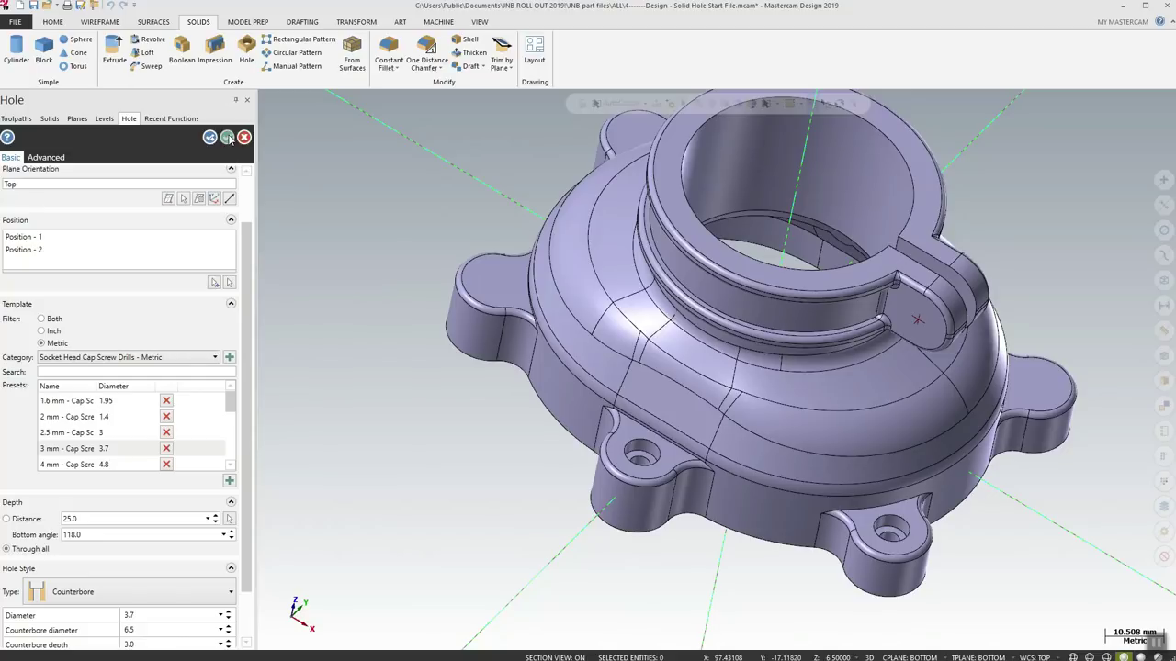
left_click(227, 137)
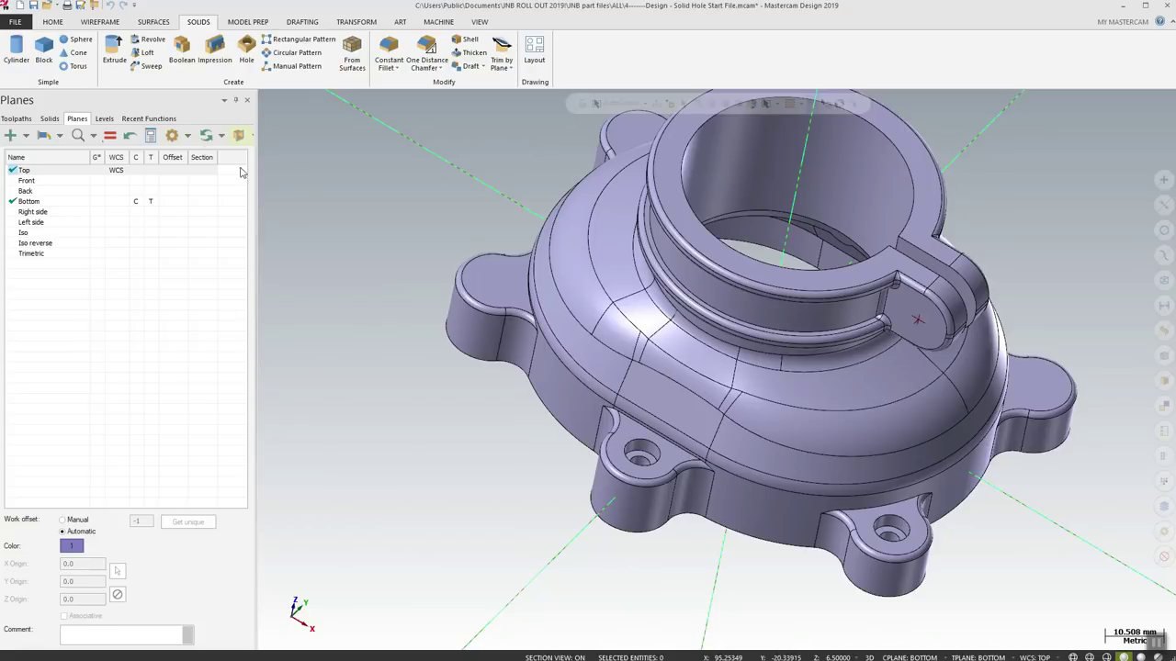
Edit the 3 mm - Cap Screw Hole feature to add a position on the housing's left mounting lug, and regenerate all solids
left_click(48, 119)
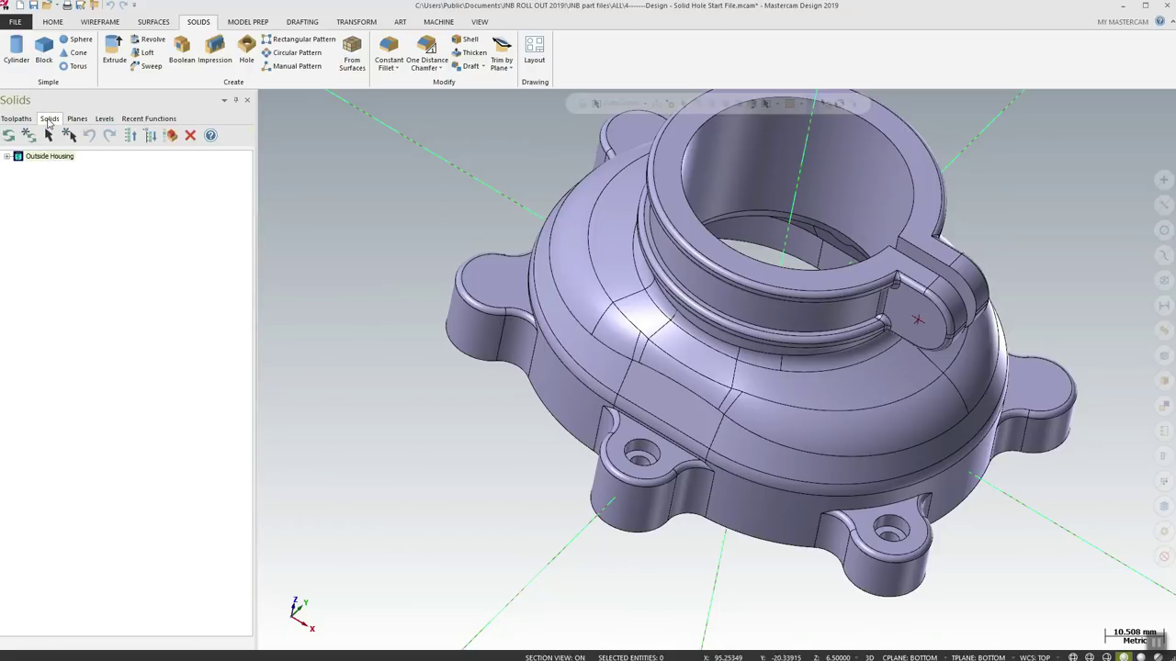
left_click(7, 157)
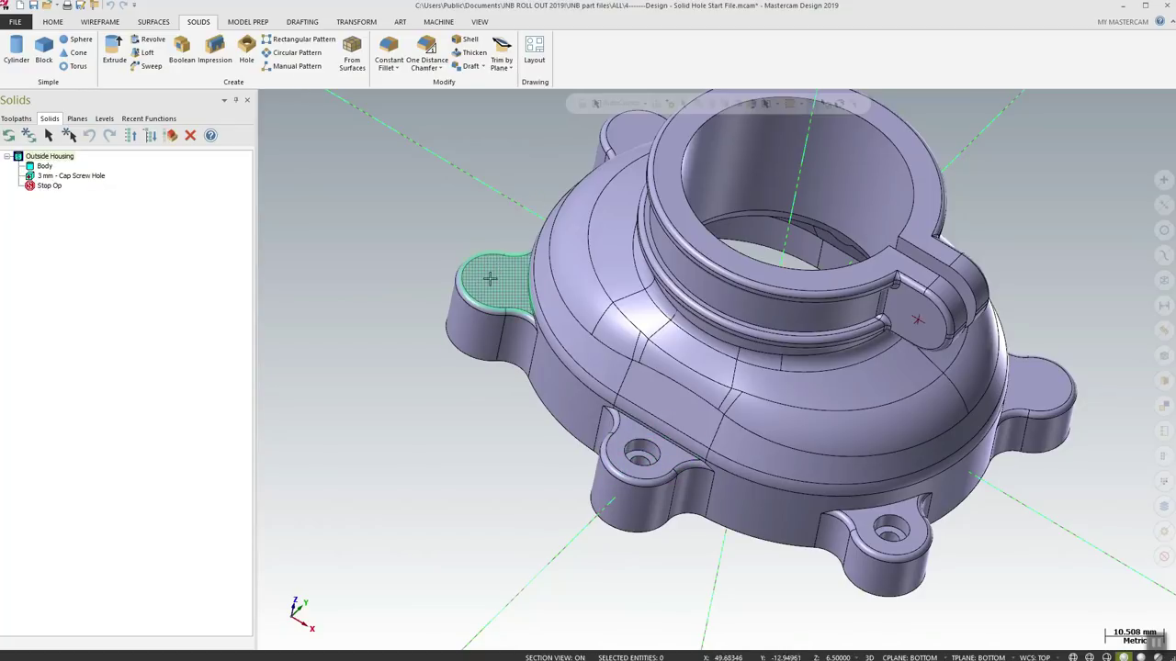
right_click(86, 182)
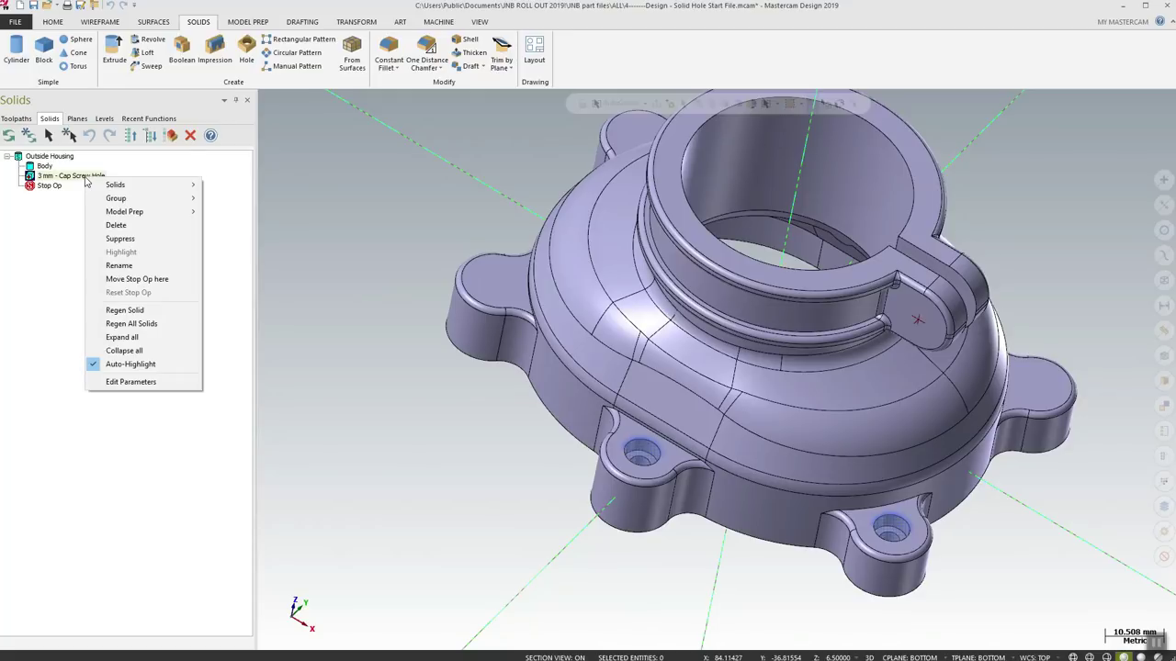
left_click(136, 383)
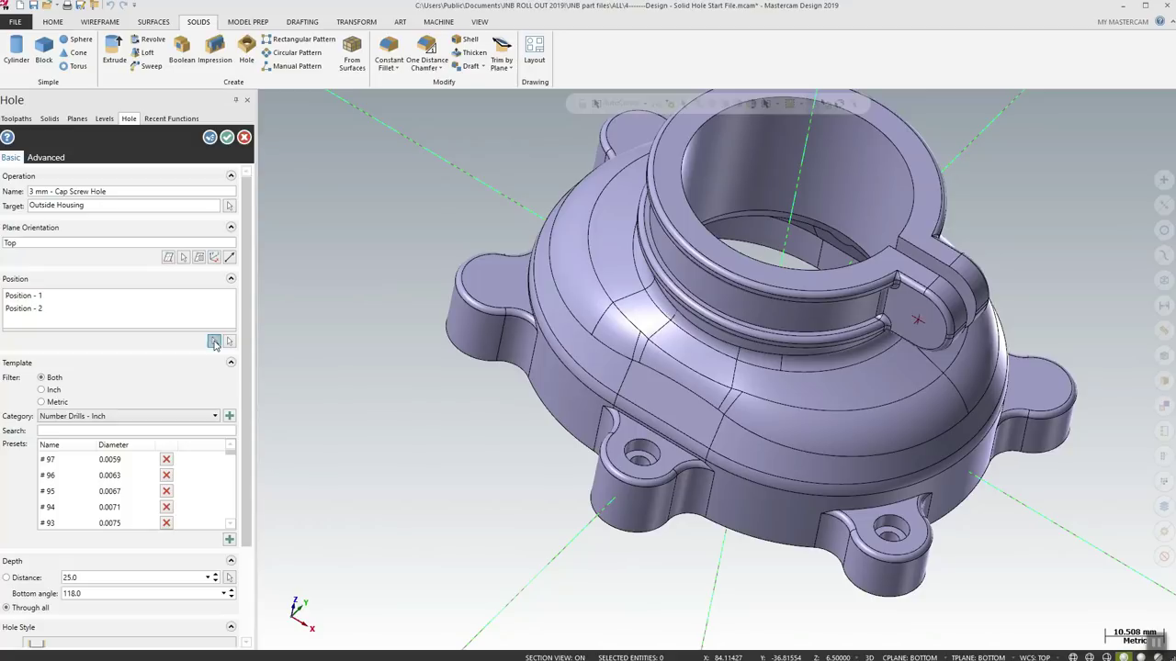
left_click(476, 293)
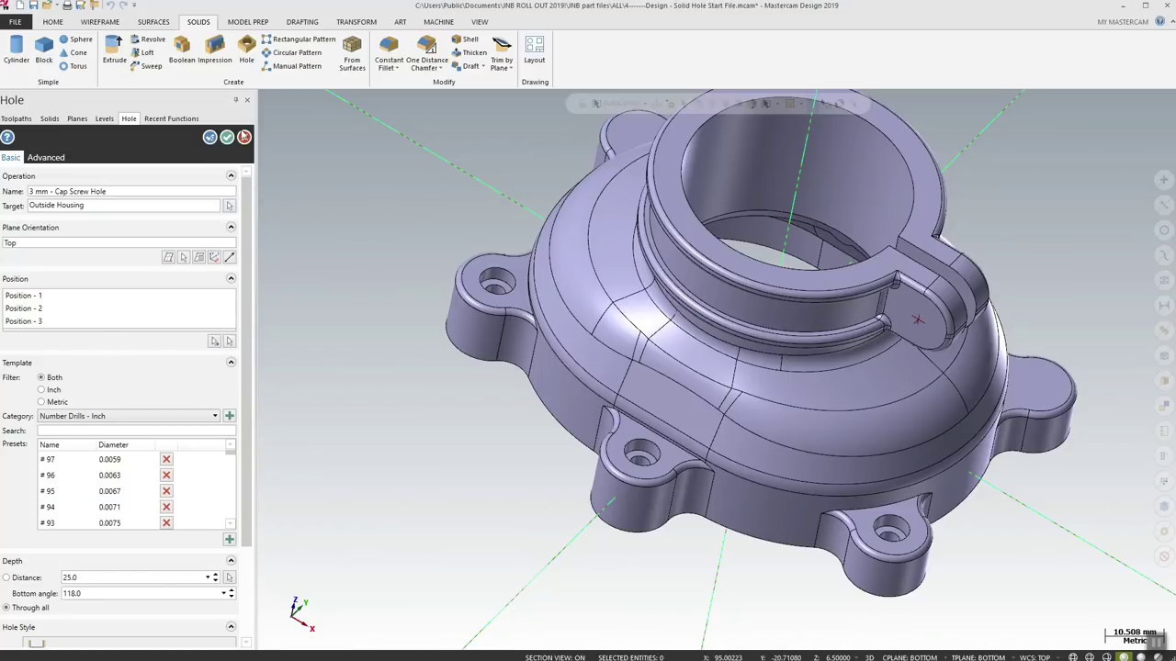
left_click(227, 139)
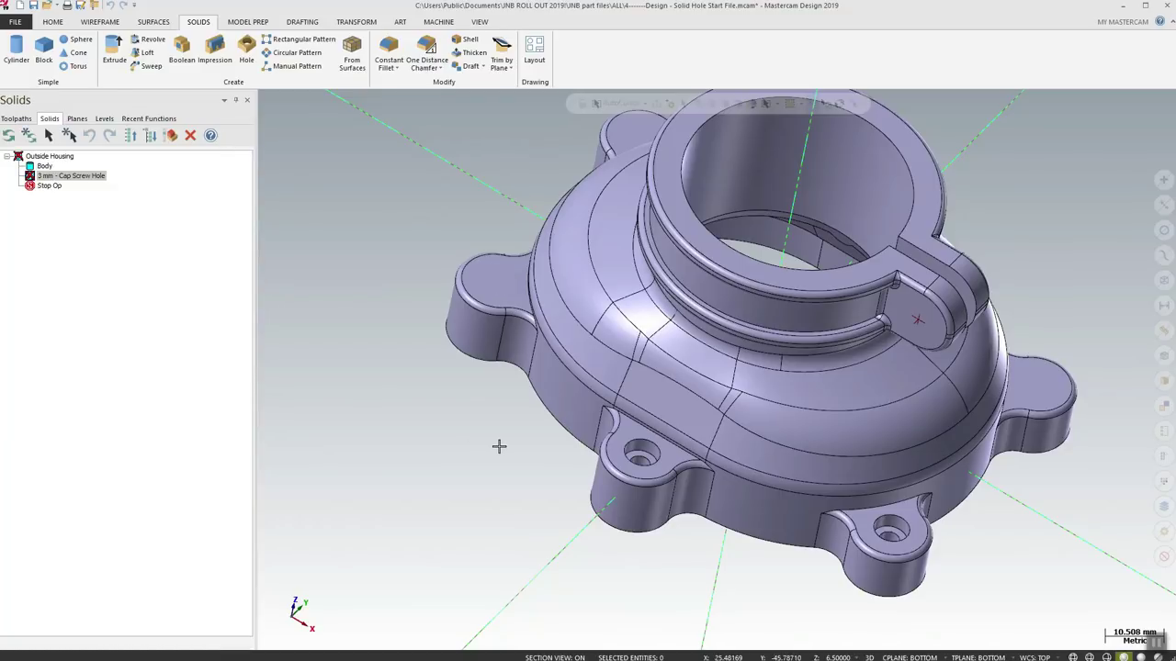
right_click(43, 157)
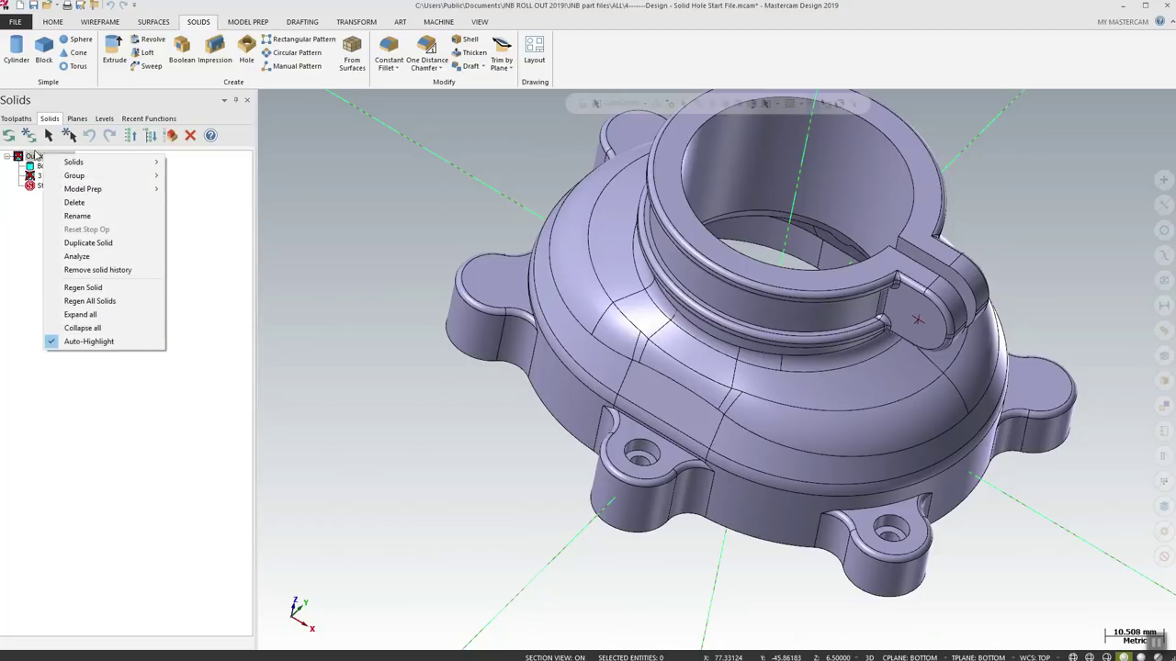
left_click(89, 300)
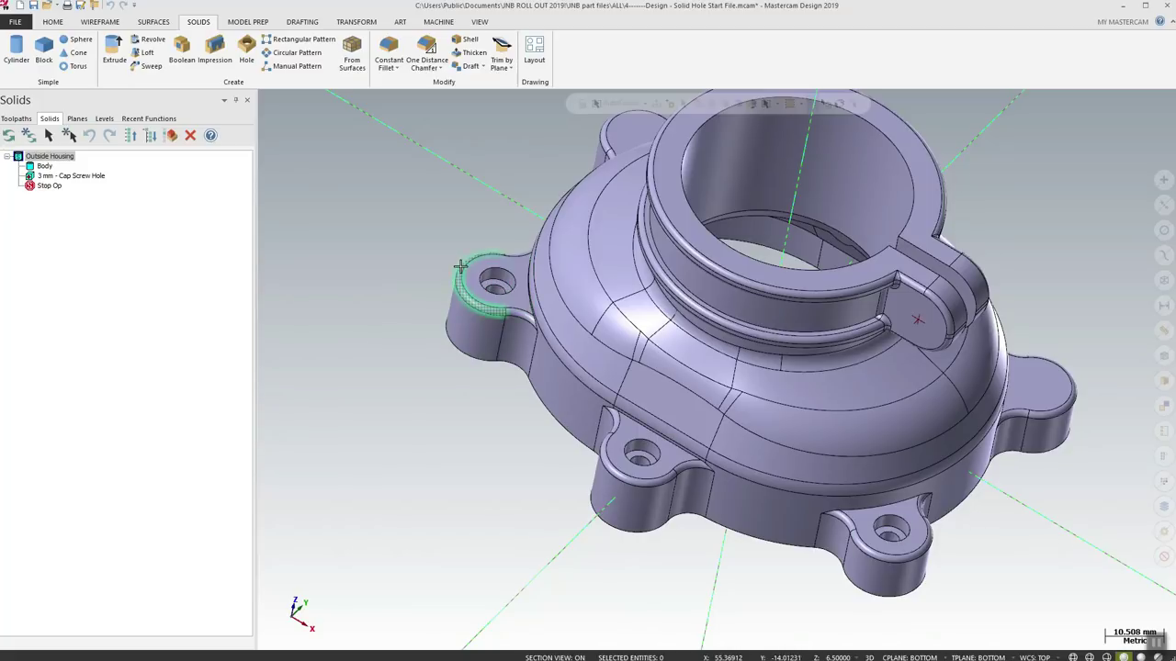
key("alt+Tab")
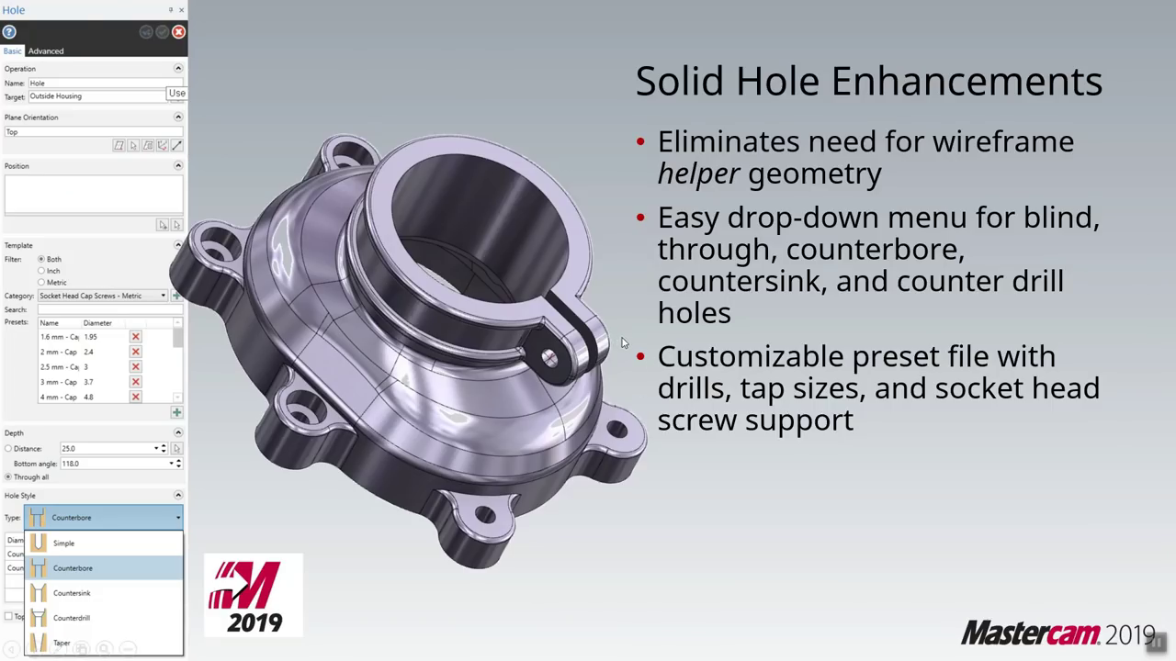
key("Right")
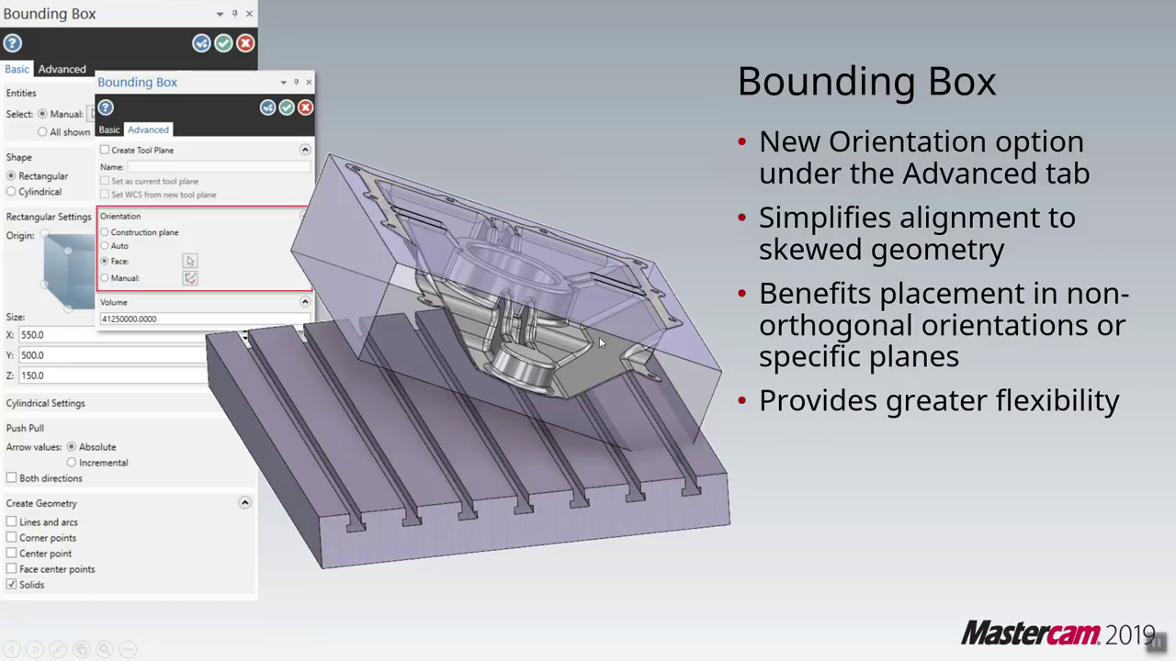
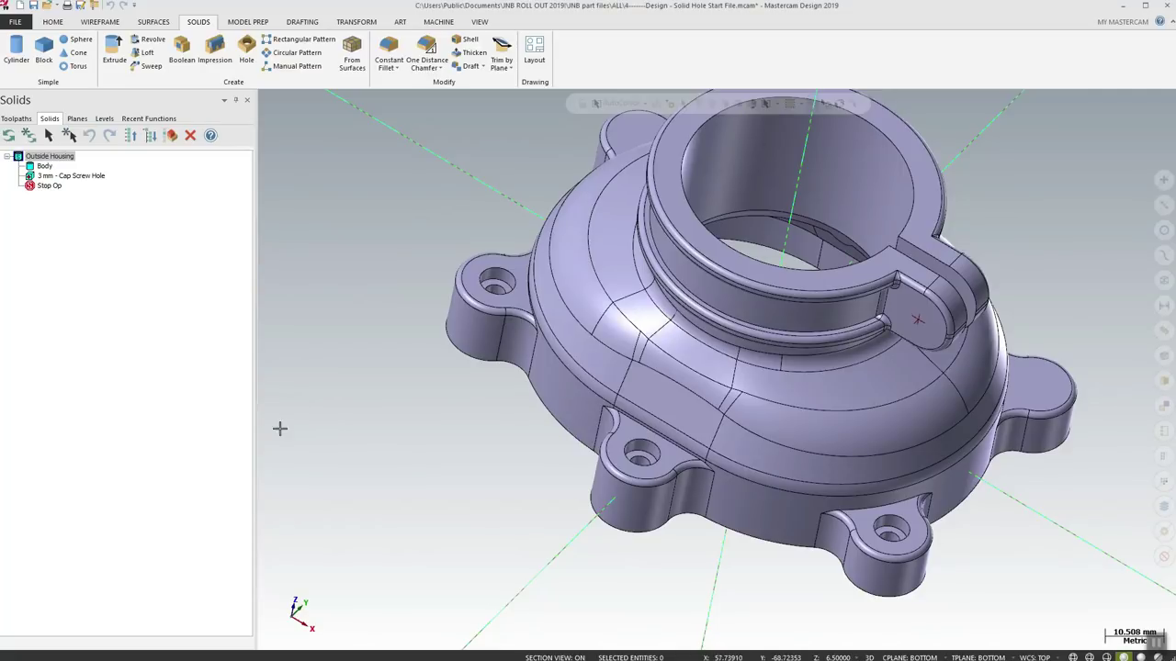
Open the part file "5-------Design - Bounding Box mm", discarding the changes to the solid hole file
left_click(47, 6)
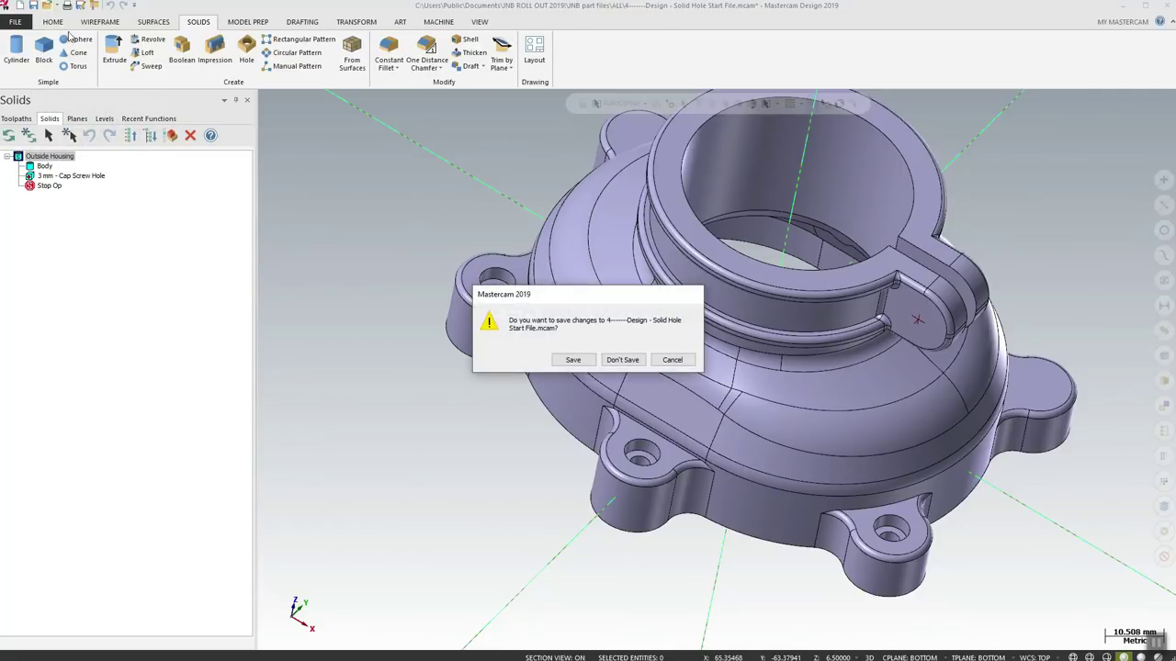
left_click(622, 359)
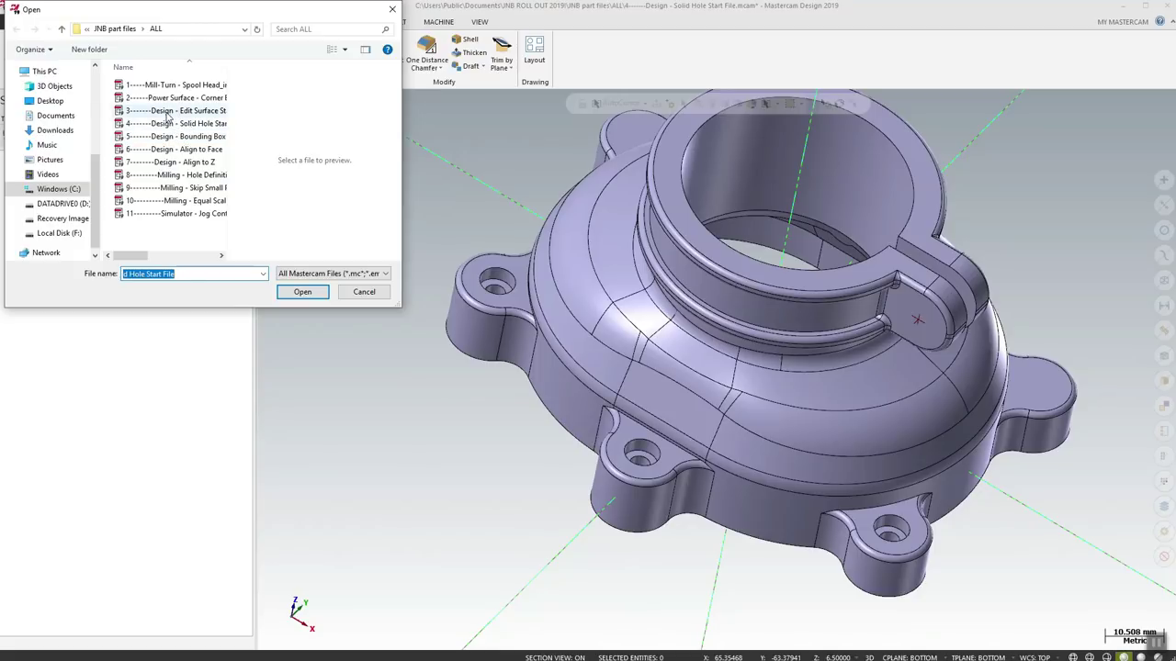
left_click(176, 136)
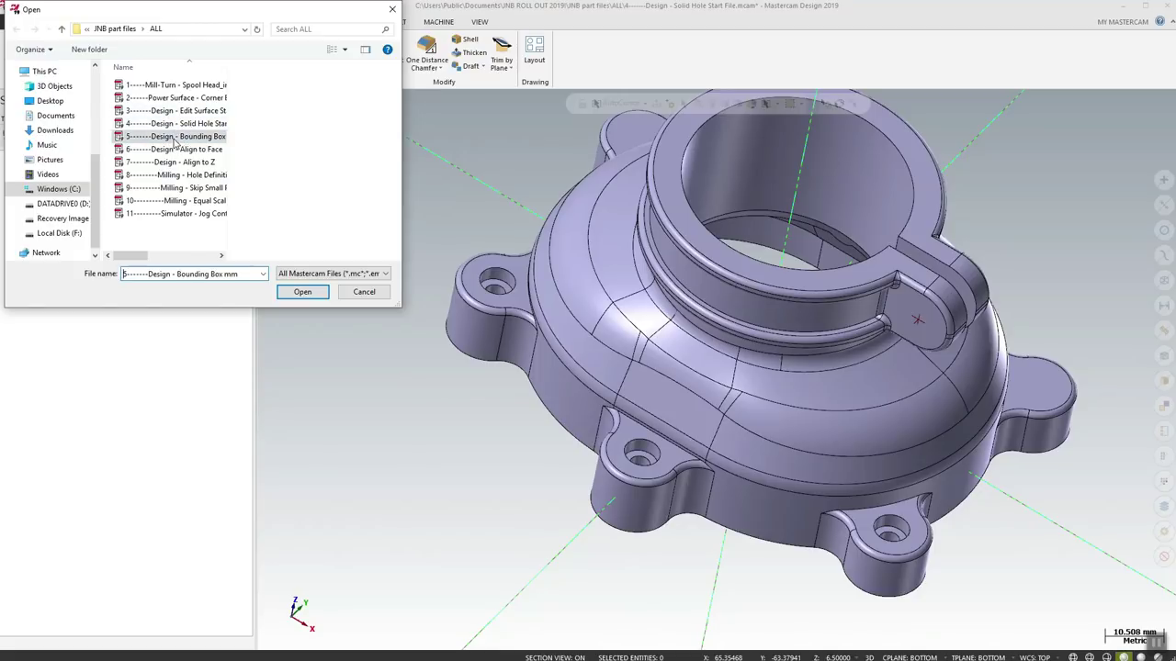
left_click(306, 295)
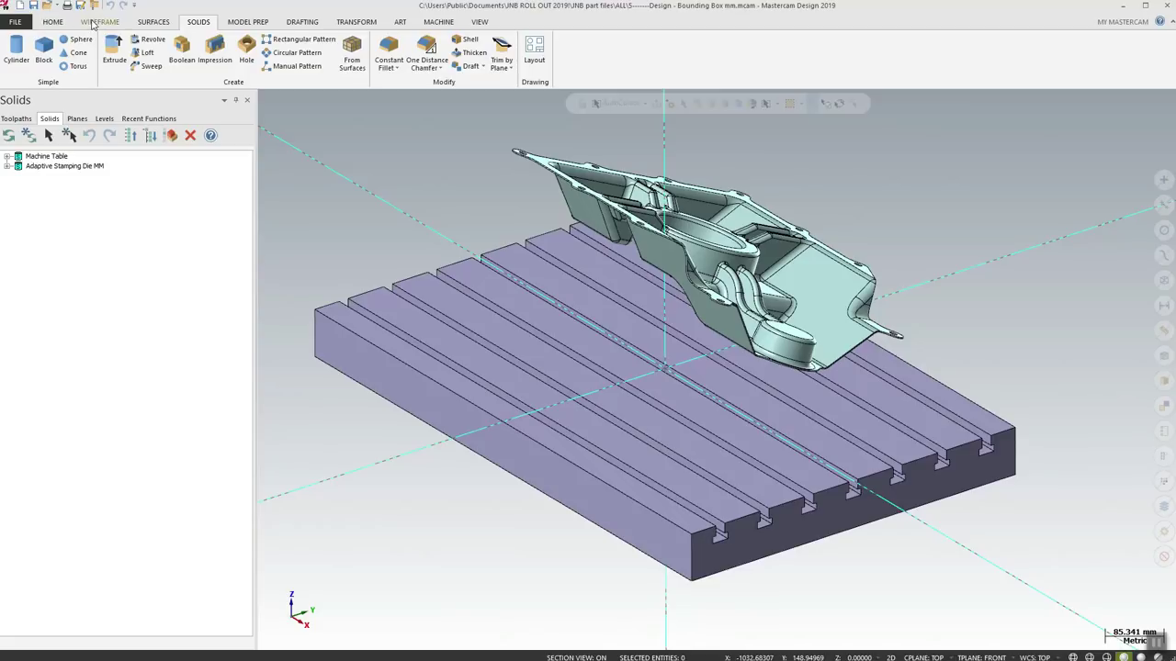
Start a rectangular Bounding Box around the stamping die solid above the machine table and switch the construction mode to 3D
left_click(88, 22)
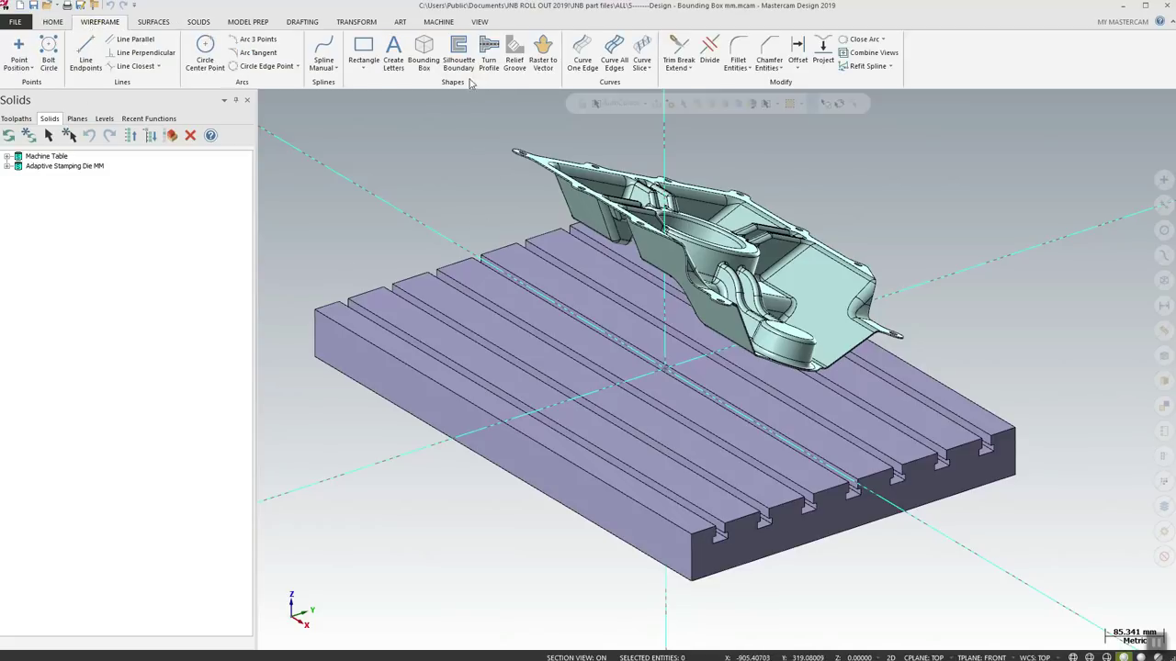
left_click(426, 57)
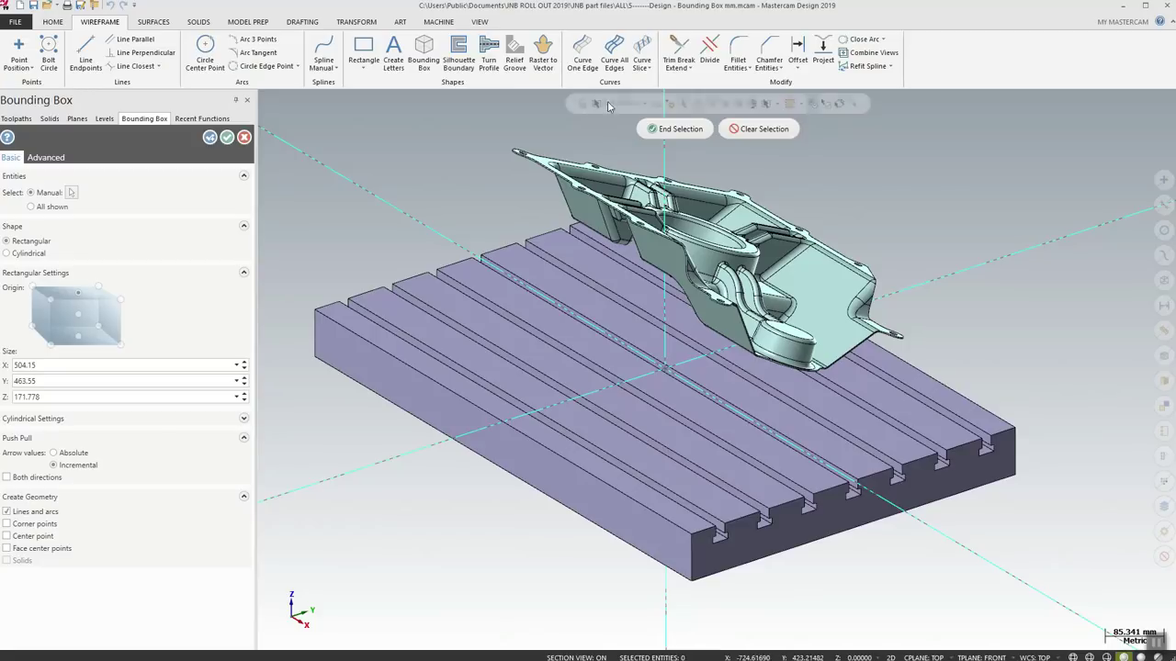
left_click(827, 290)
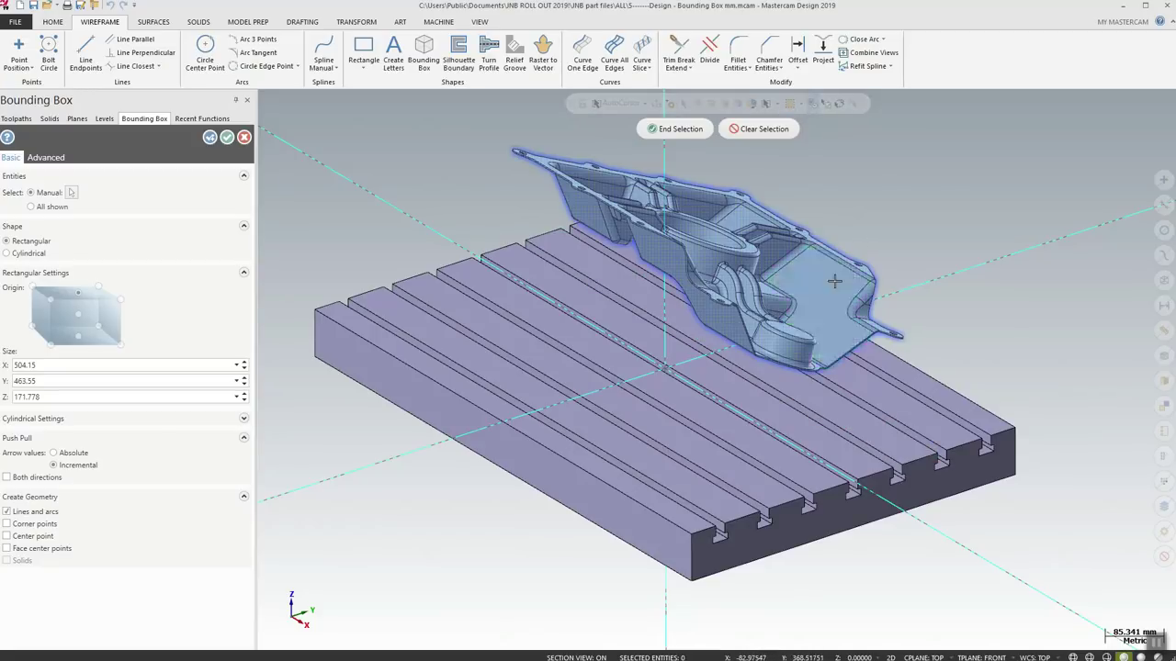
left_click(679, 130)
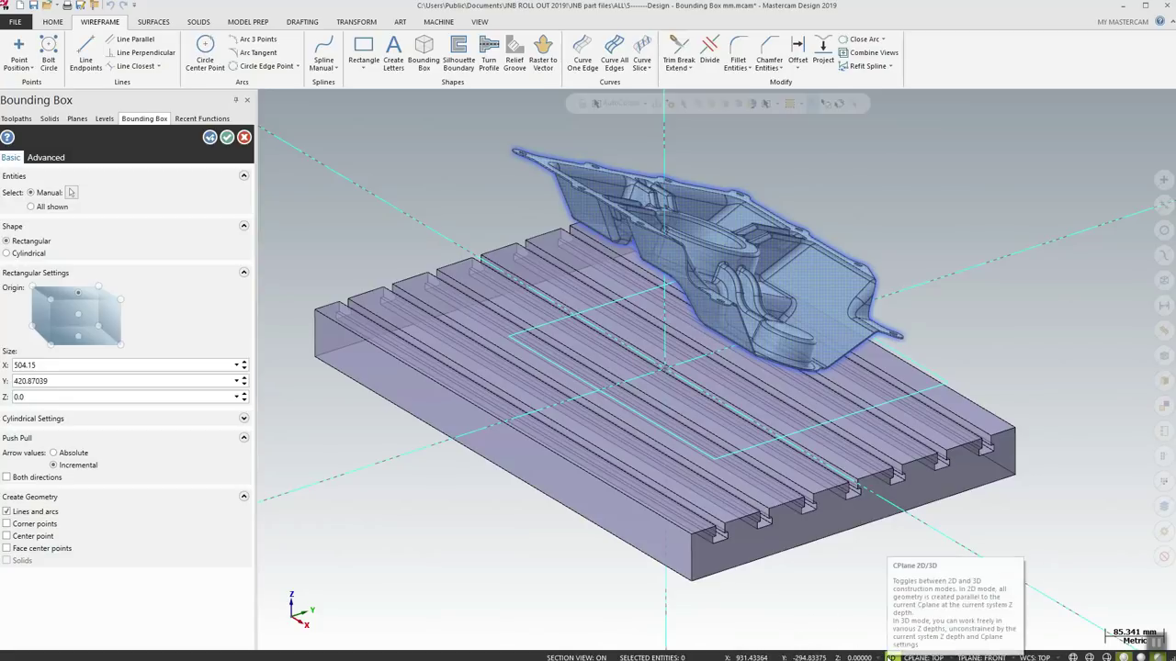
left_click(890, 657)
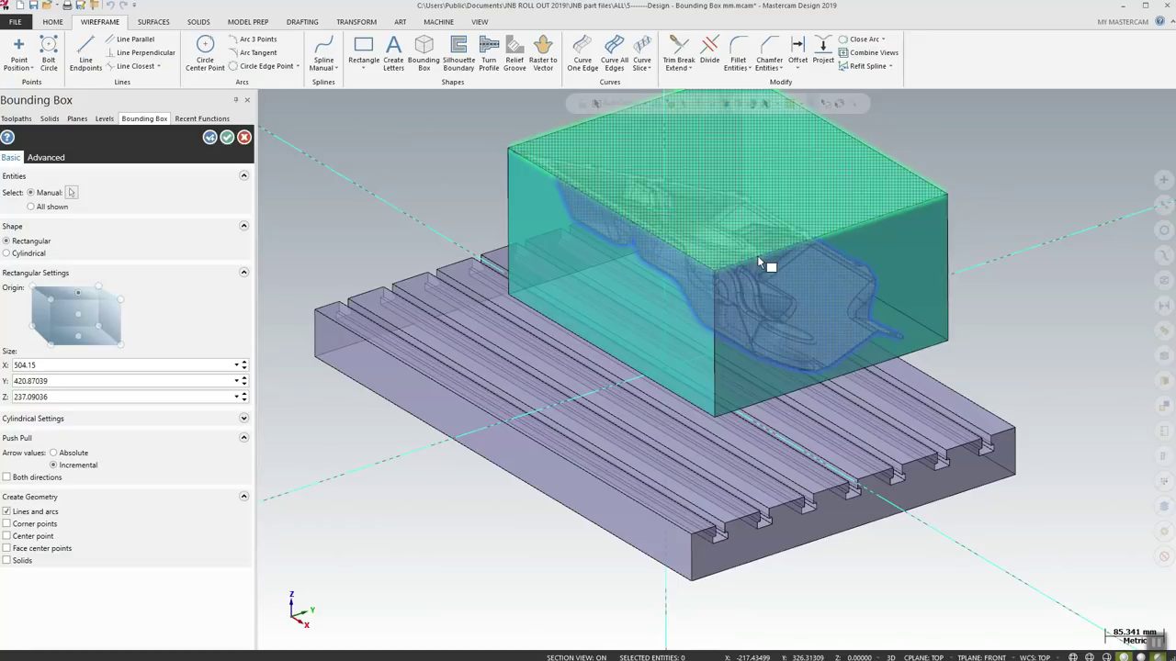
Set the bounding box orientation to Auto and place its origin on the upper rear-left corner of the box
left_click(46, 158)
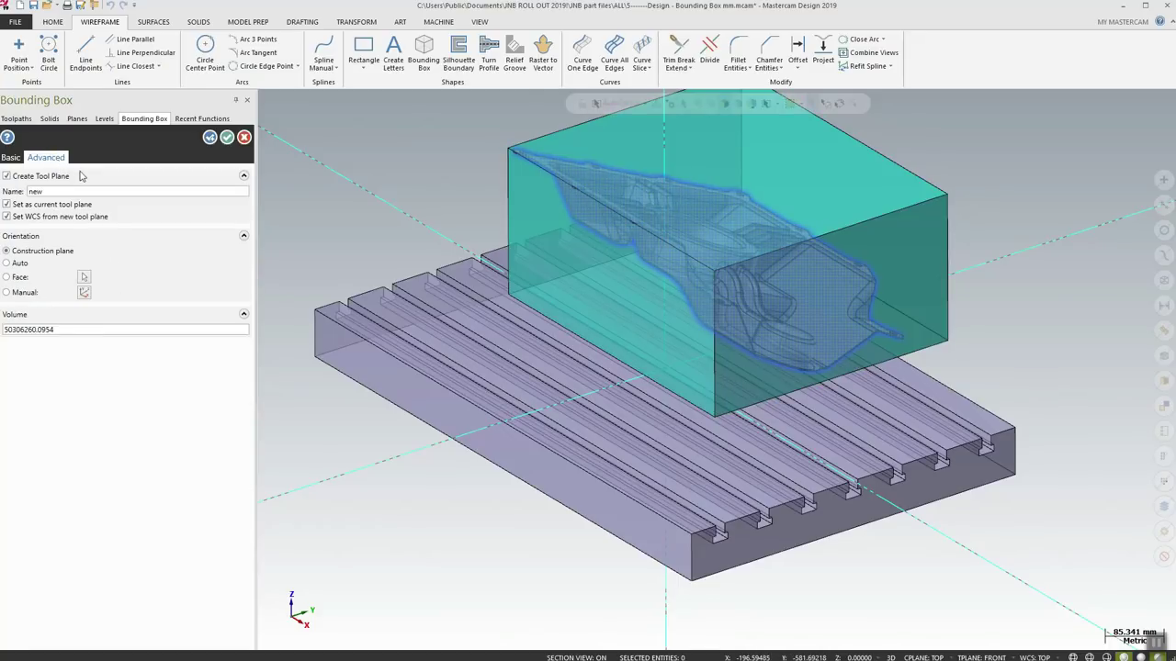
left_click(8, 264)
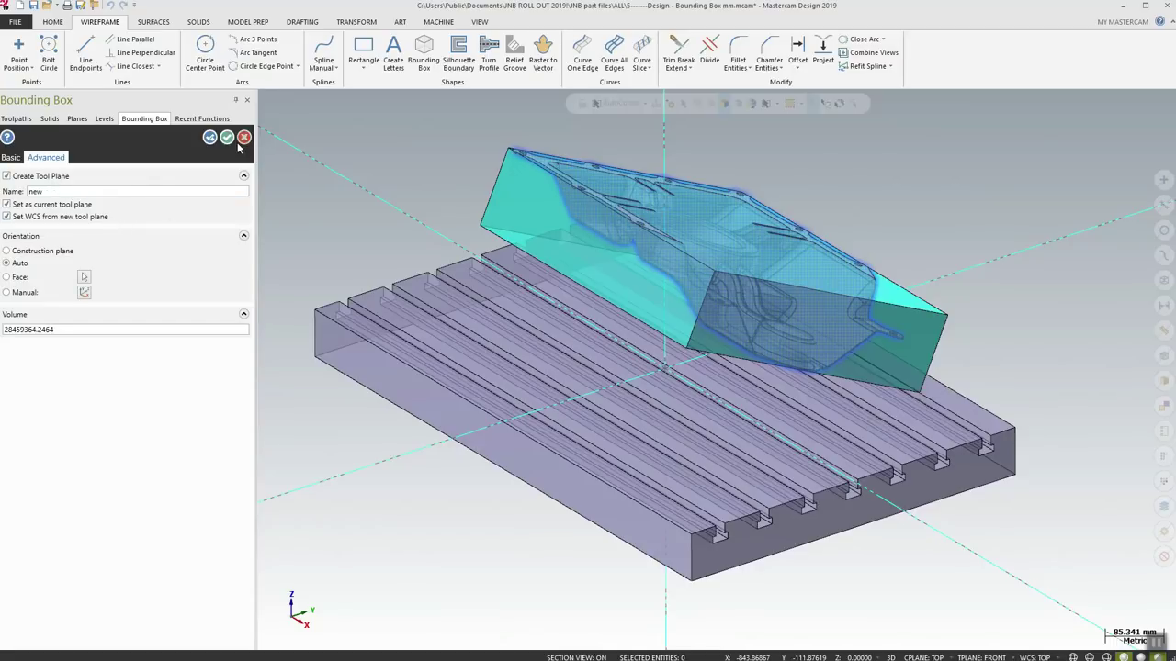
left_click(15, 160)
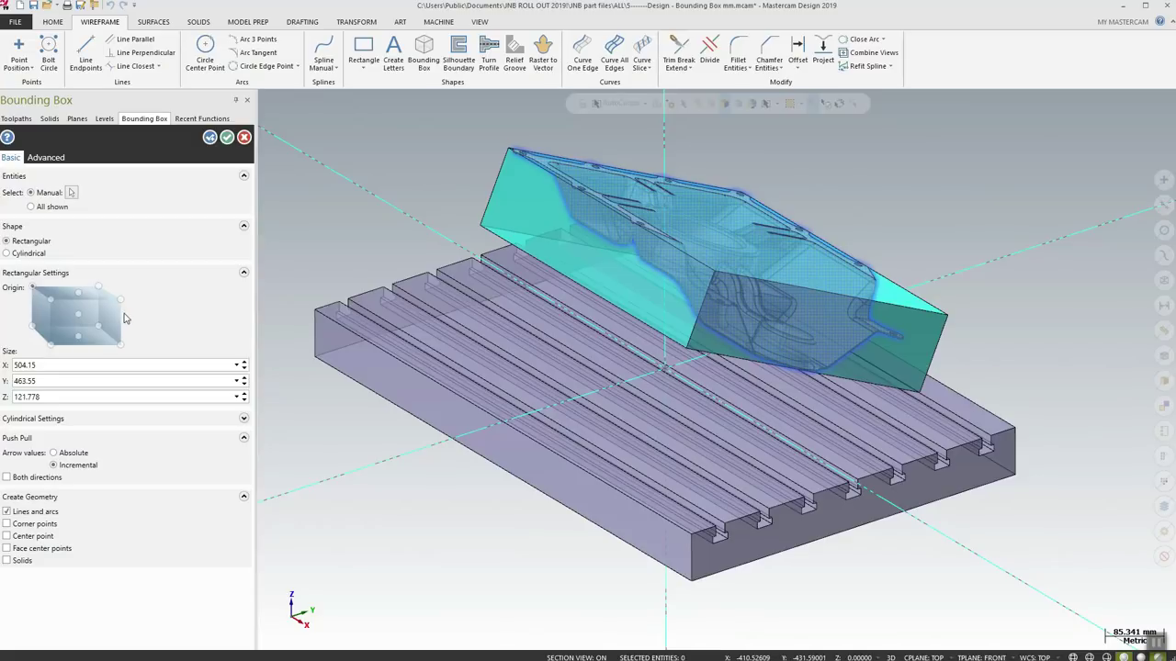
double_click(39, 365)
double_click(45, 381)
double_click(45, 401)
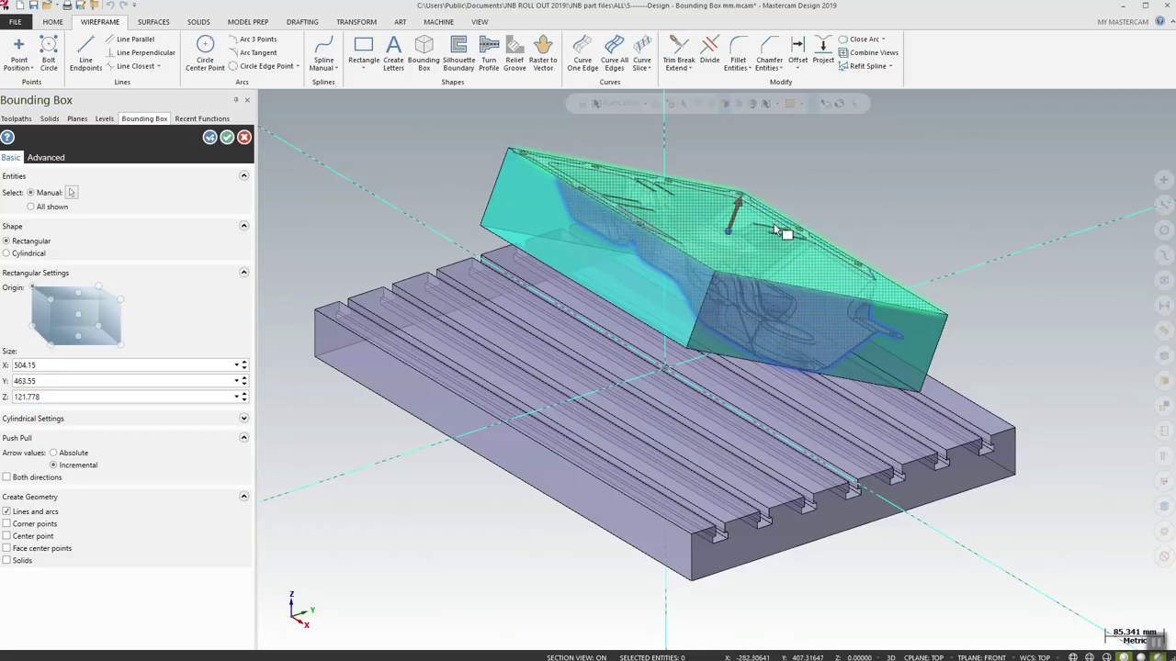
Pull the bounding box's top face to a Z size of 181.778 mm and its side face to a Y size of about 613.8 mm, and accept
left_click(739, 200)
mouse_move(739, 200)
left_mouse_down()
mouse_move(748, 164)
mouse_move(758, 204)
left_mouse_up()
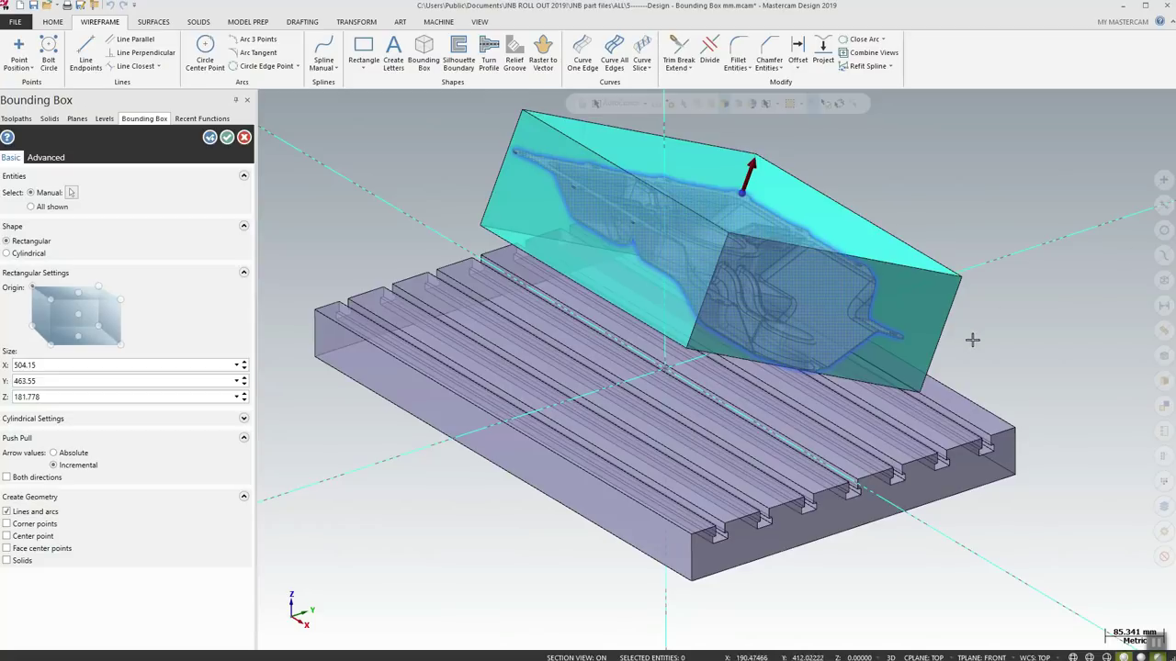
left_click_drag(571, 231, 528, 195)
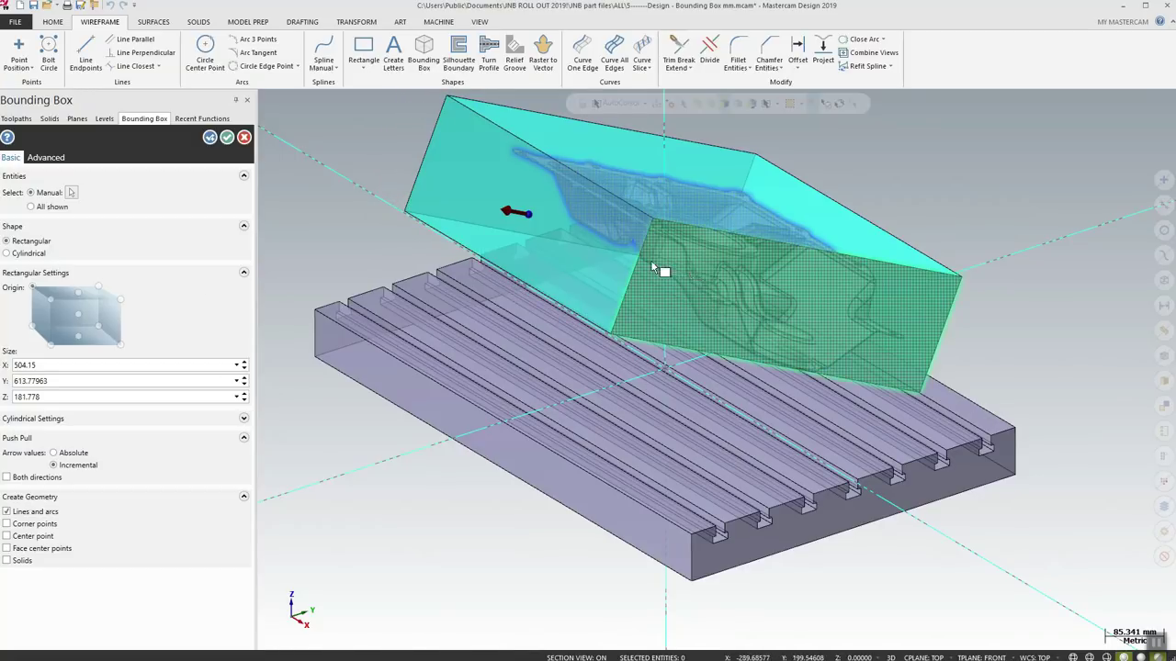
left_click(226, 139)
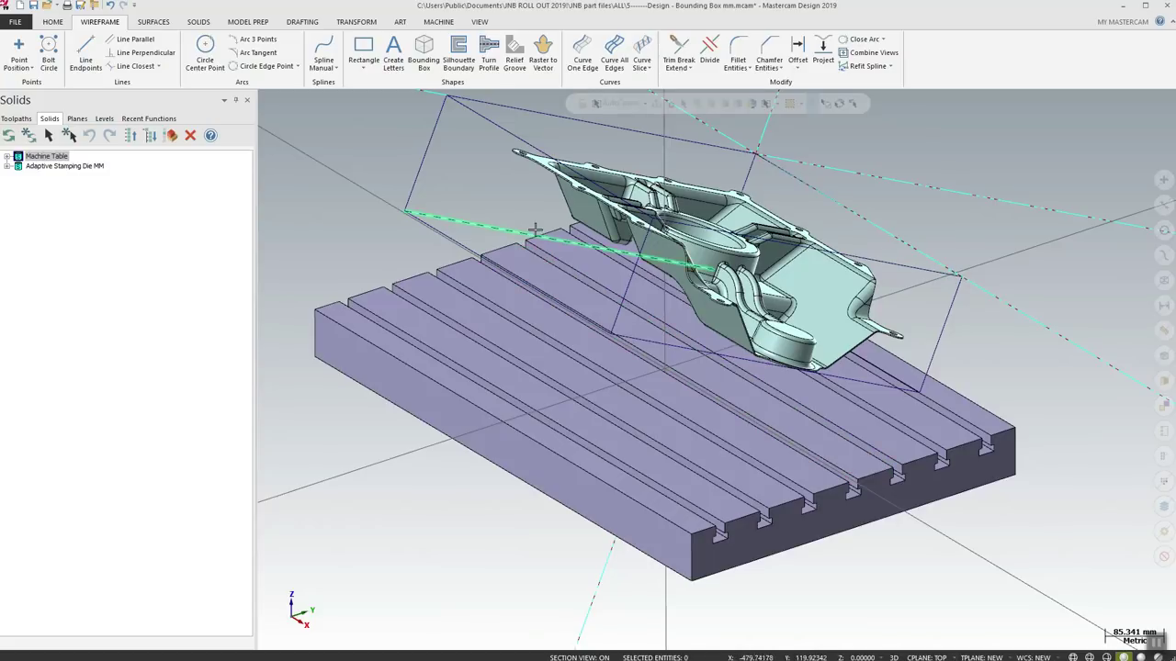
middle_click_drag(604, 217, 924, 131)
scroll(726, 524, "down", 3)
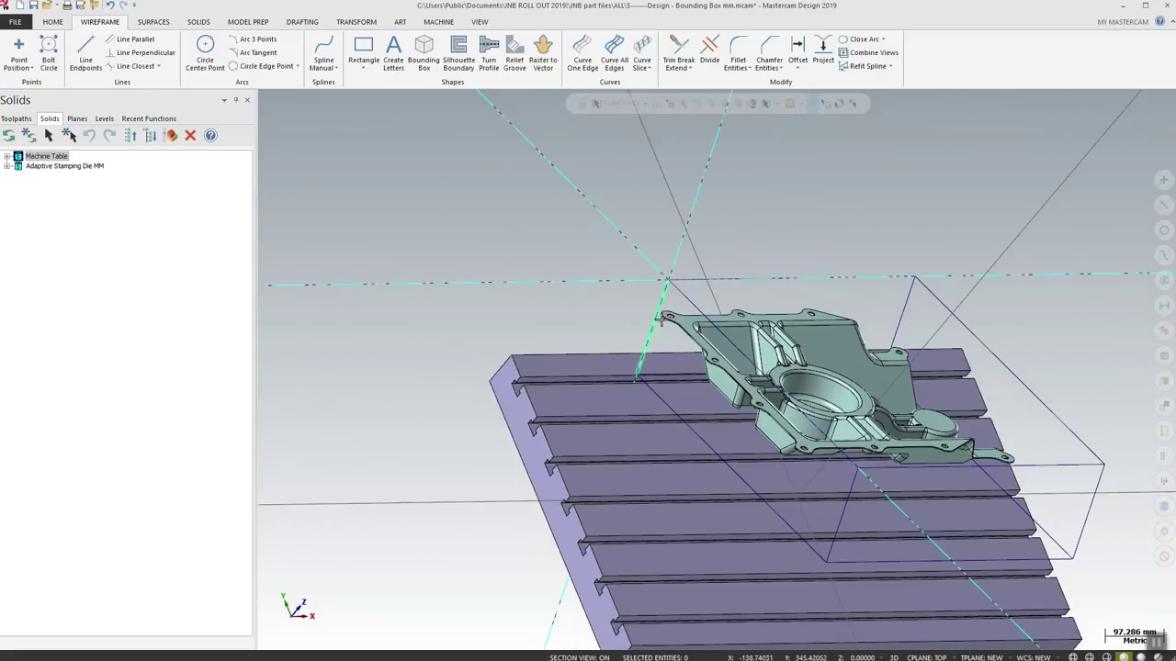
middle_click_drag(684, 267, 618, 276)
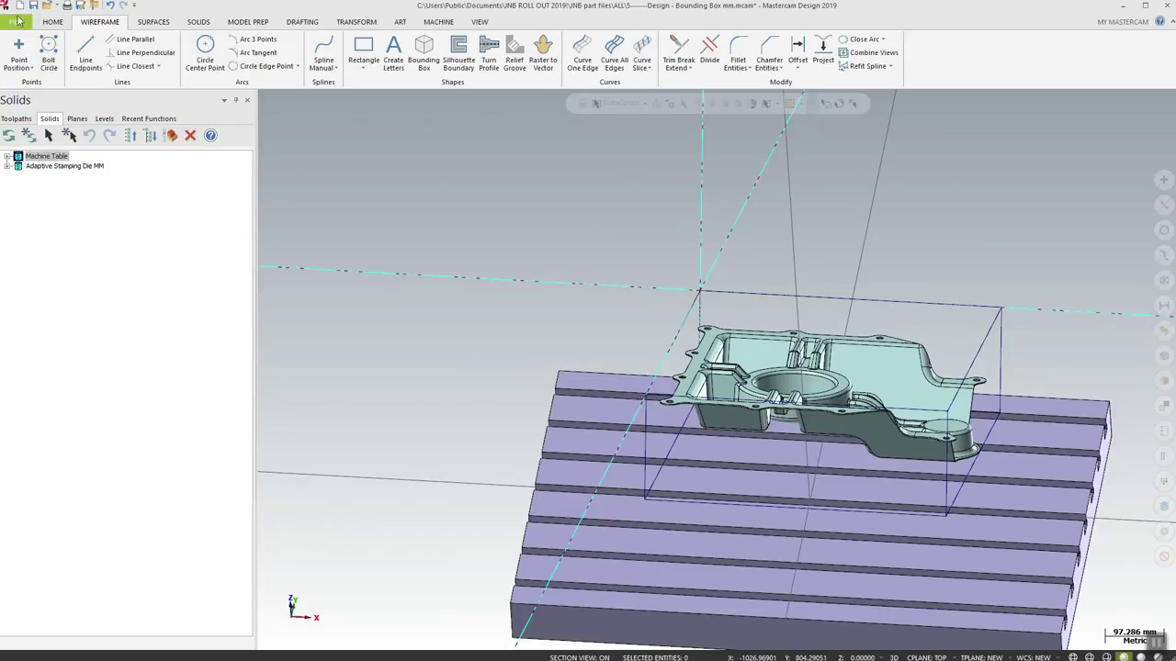
Open the part file "6-------Design - Align to Face", discarding the bounding box changes and switching only the system units to inch
left_click(48, 6)
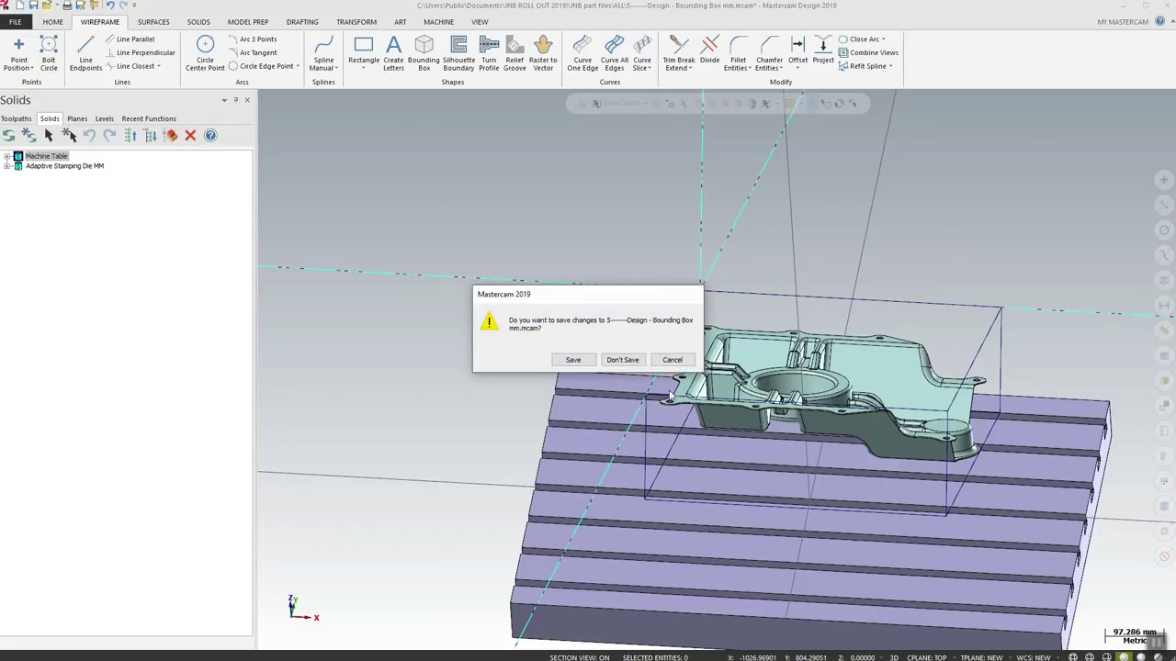
left_click(622, 359)
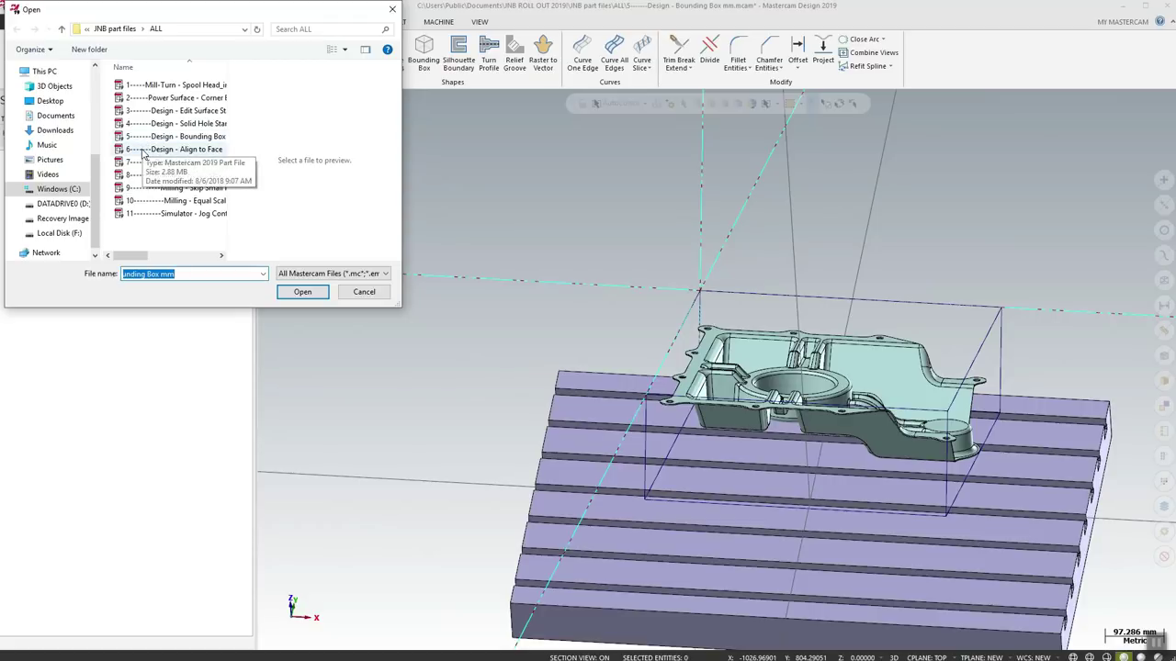
left_click(149, 148)
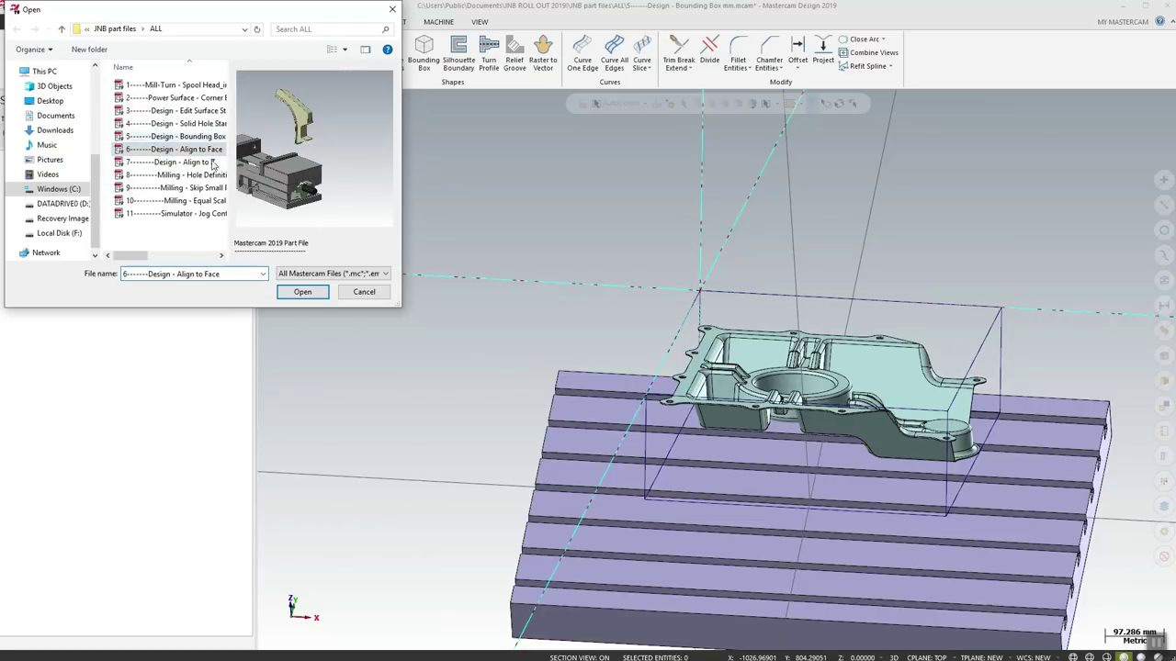
left_click(303, 291)
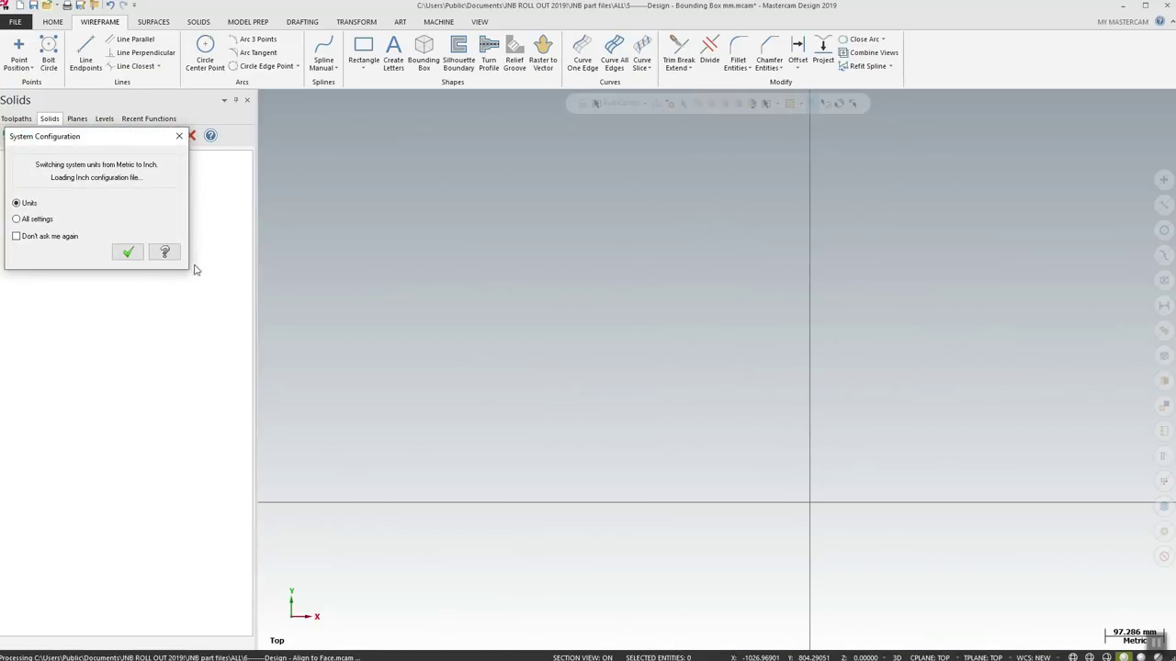
left_click(127, 252)
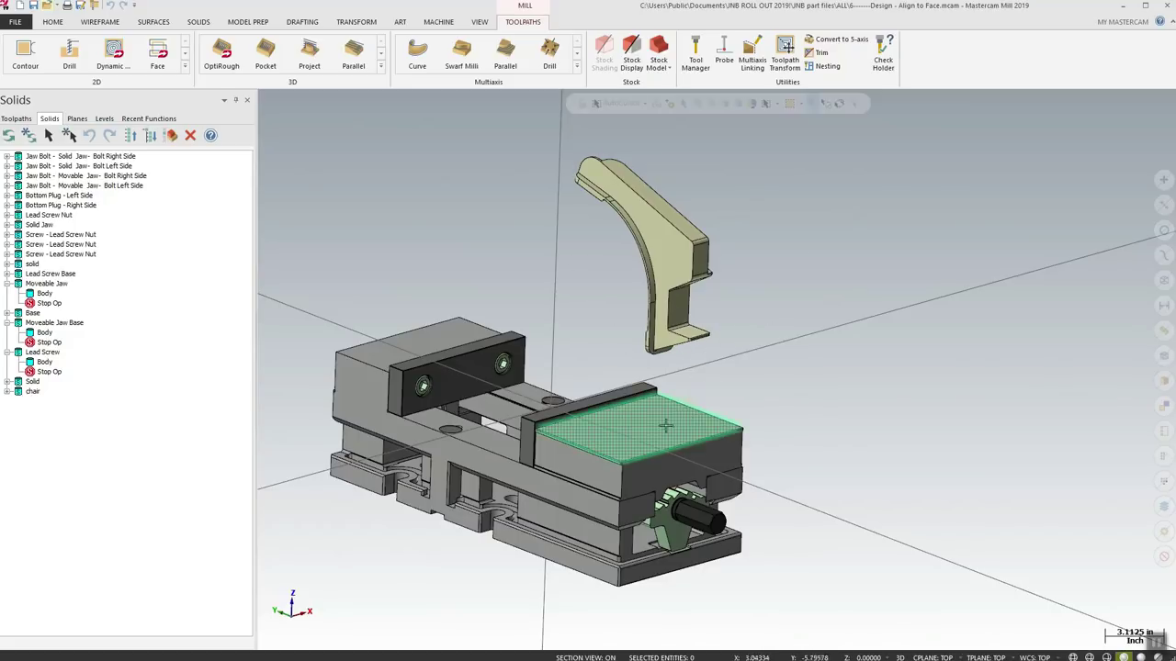
middle_click_drag(665, 424, 481, 468)
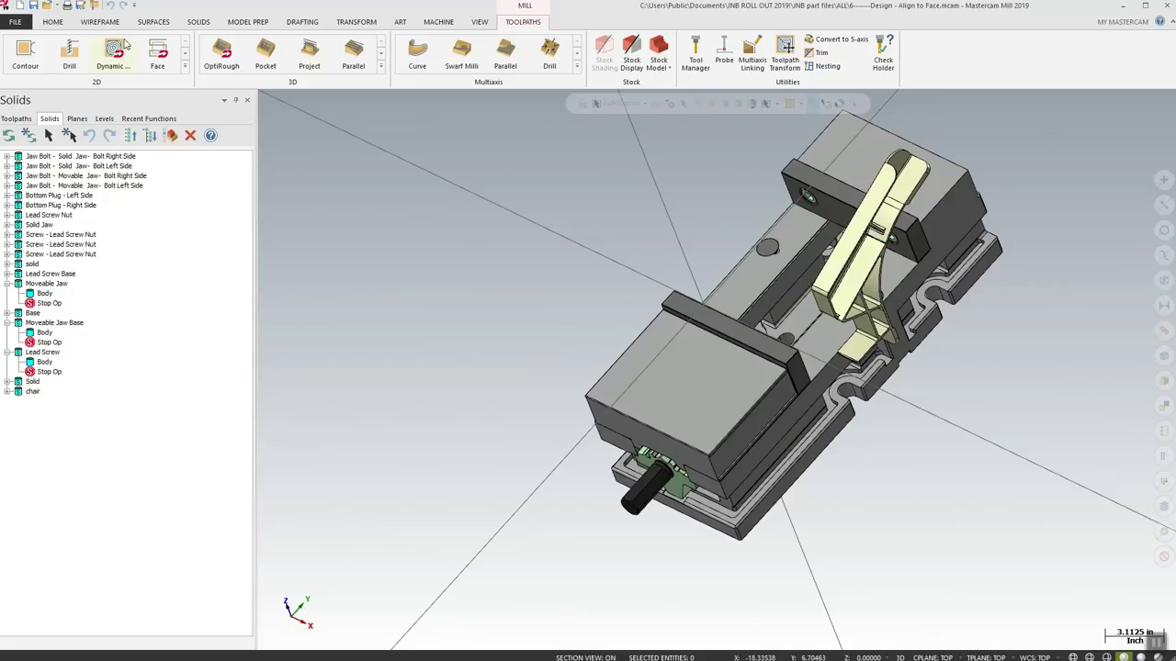
Start Align to Face with Move and Coincident, mating the chair bracket's long flat face to the inner face of the vise's solid jaw
left_click(248, 25)
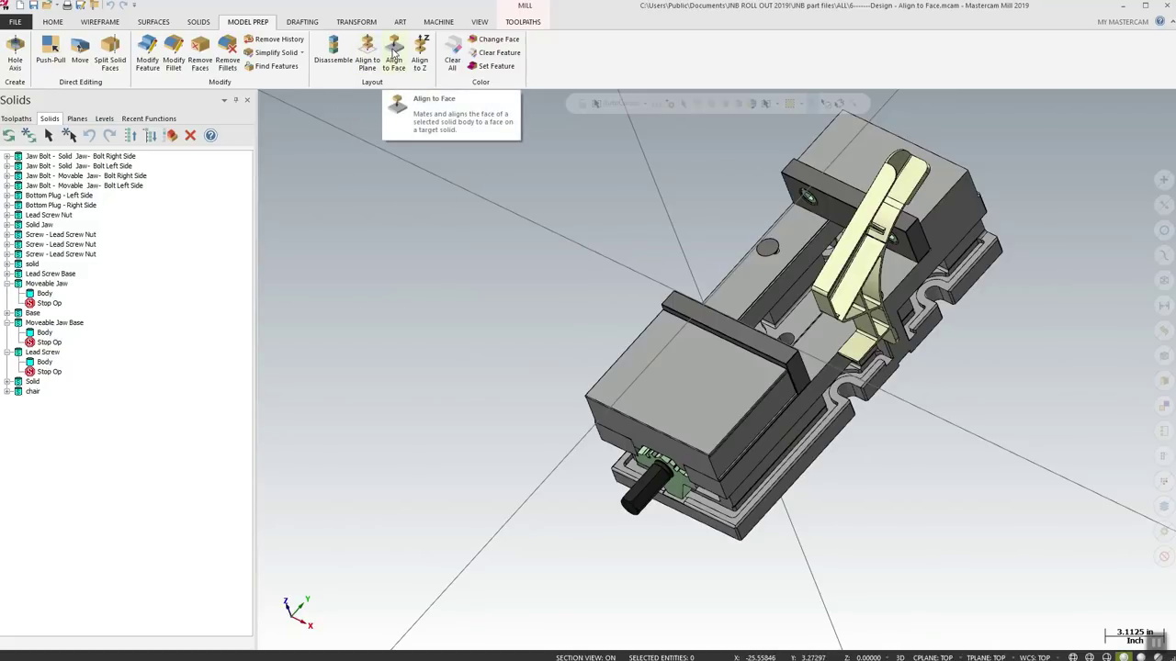
left_click(393, 55)
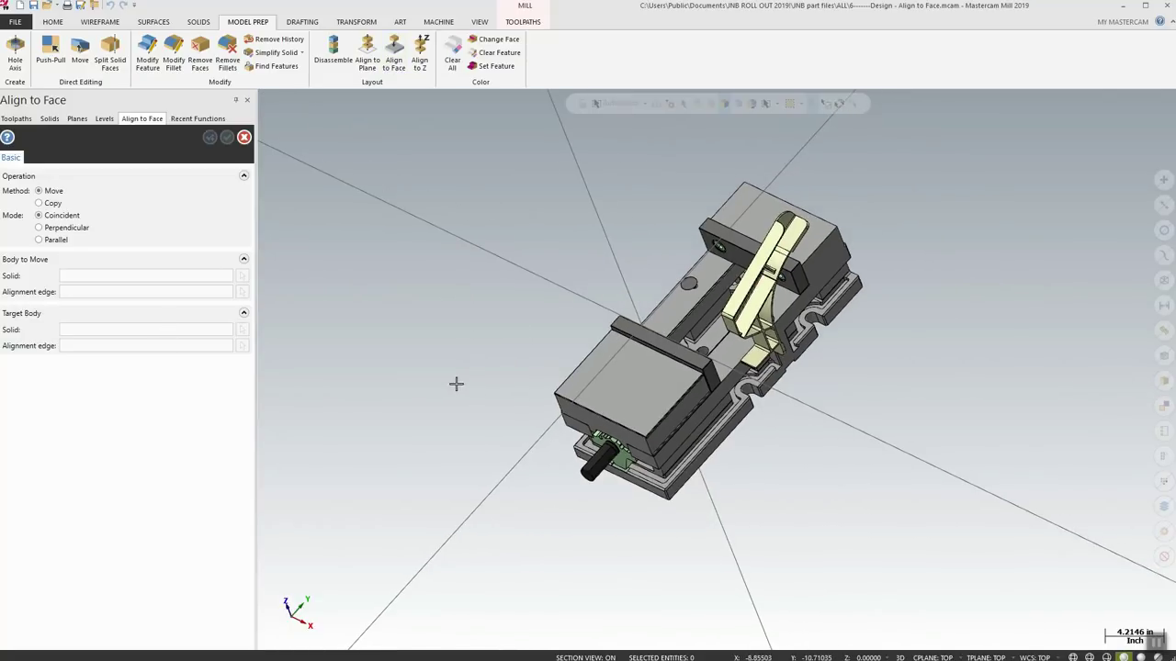
scroll(1041, 329, "up", 3)
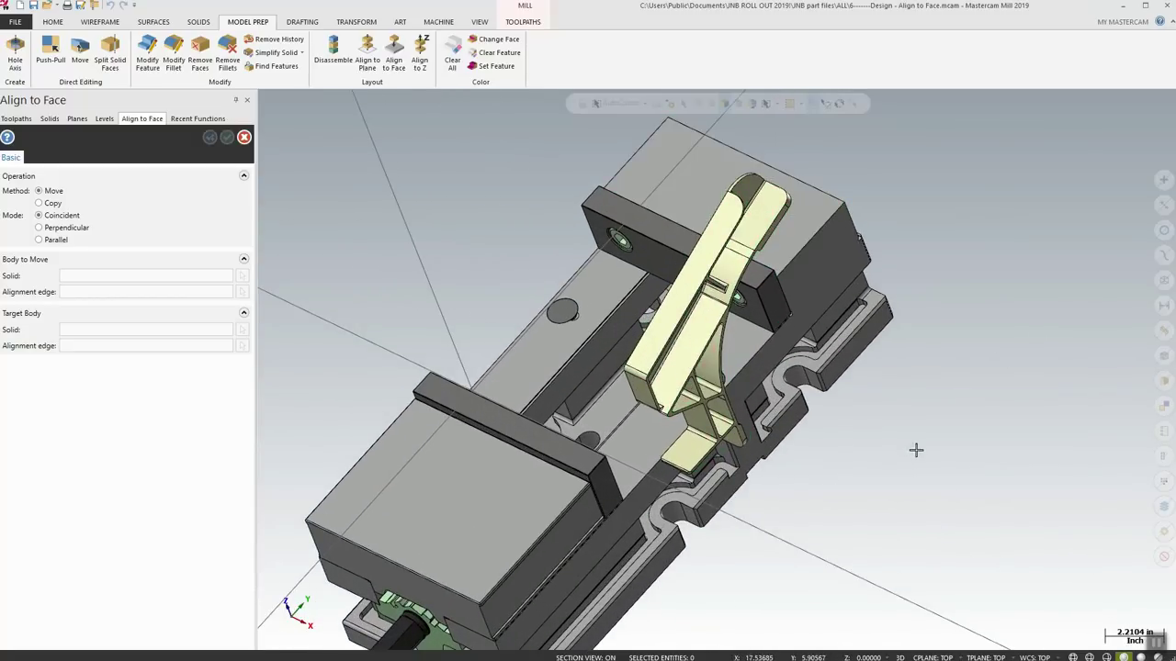
mouse_move(915, 449)
middle_mouse_down()
mouse_move(977, 414)
mouse_move(949, 467)
mouse_move(957, 437)
mouse_move(957, 446)
middle_mouse_up()
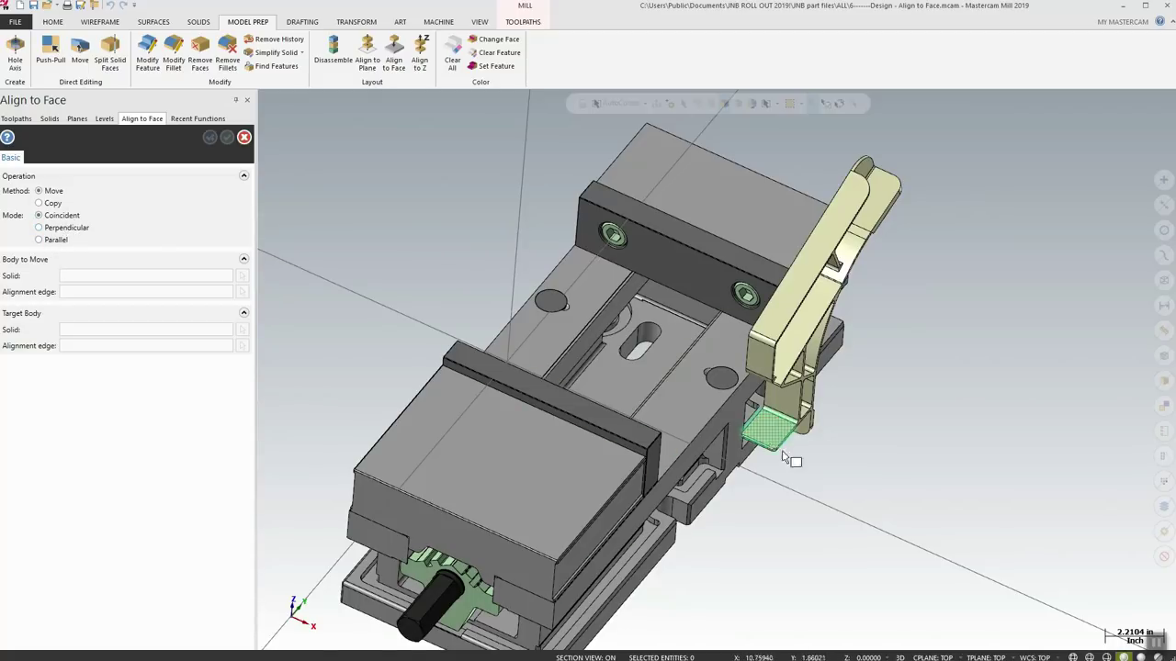
left_click(834, 229)
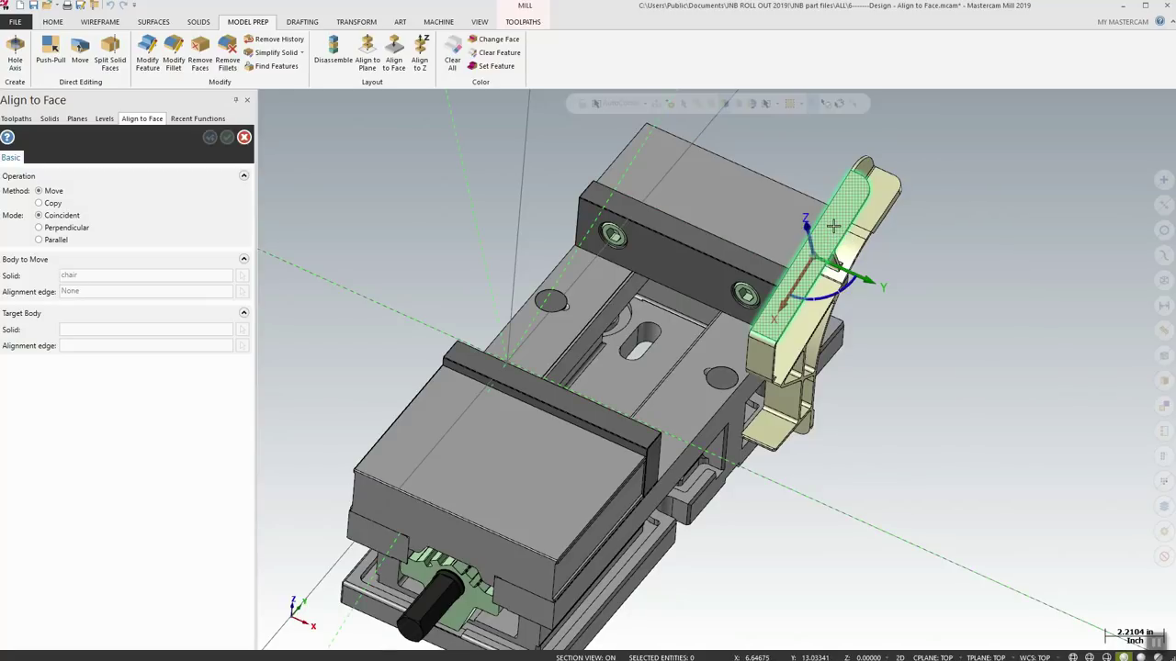
left_click(679, 266)
scroll(750, 251, "up", 2)
middle_click_drag(749, 251, 700, 363)
scroll(723, 319, "up", 2)
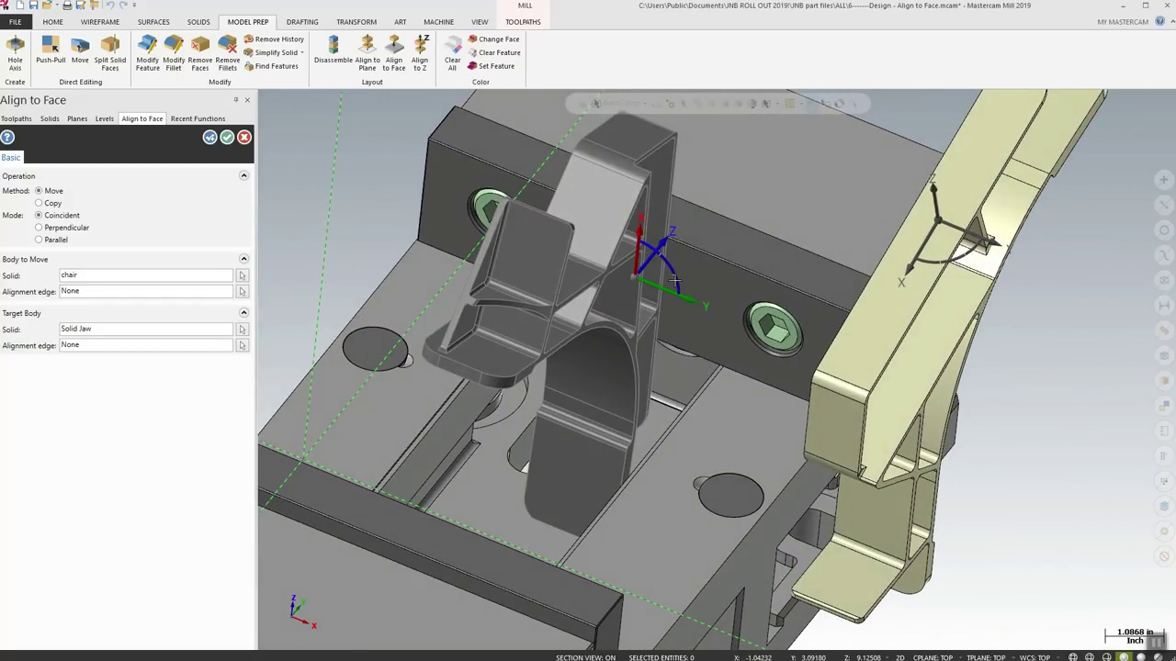
Rotate the chair bracket about -91° about the gnomon's Z axis, shift it upward along Y on the jaw face, and accept
left_click_drag(684, 284, 641, 193)
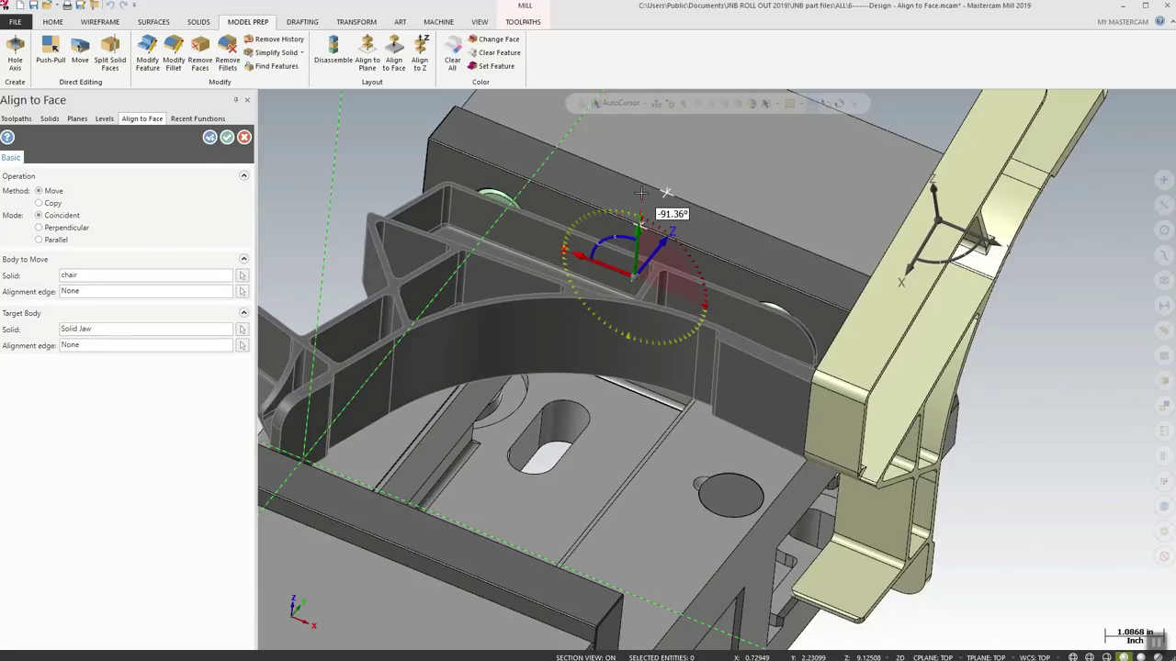
key("Return")
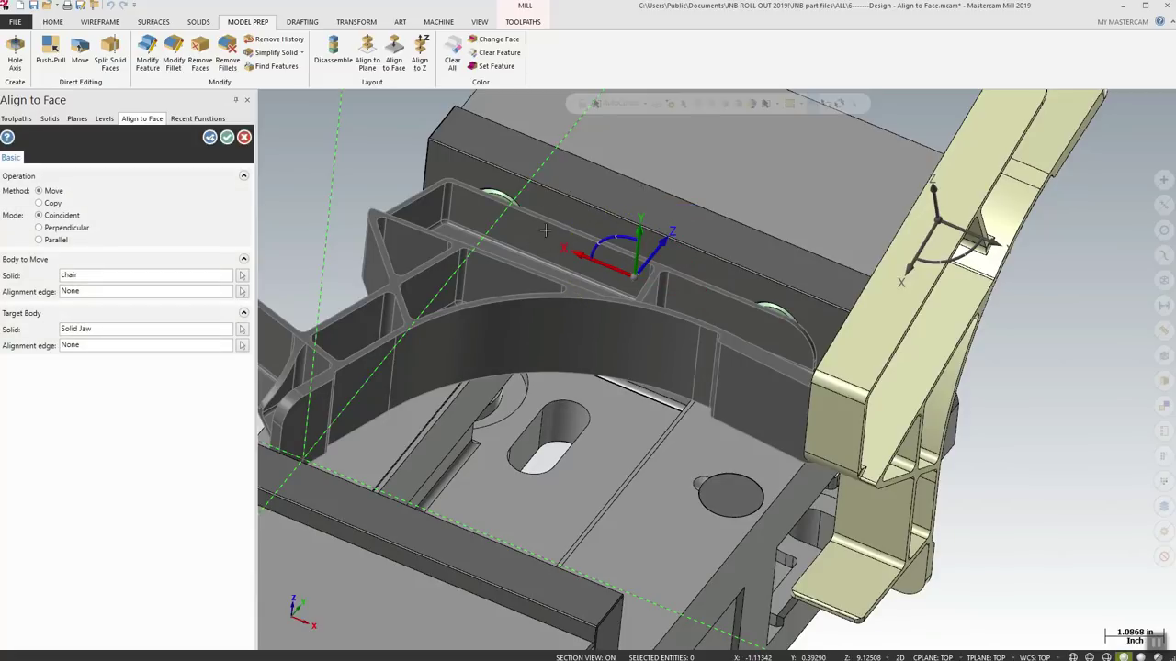
left_click(640, 251)
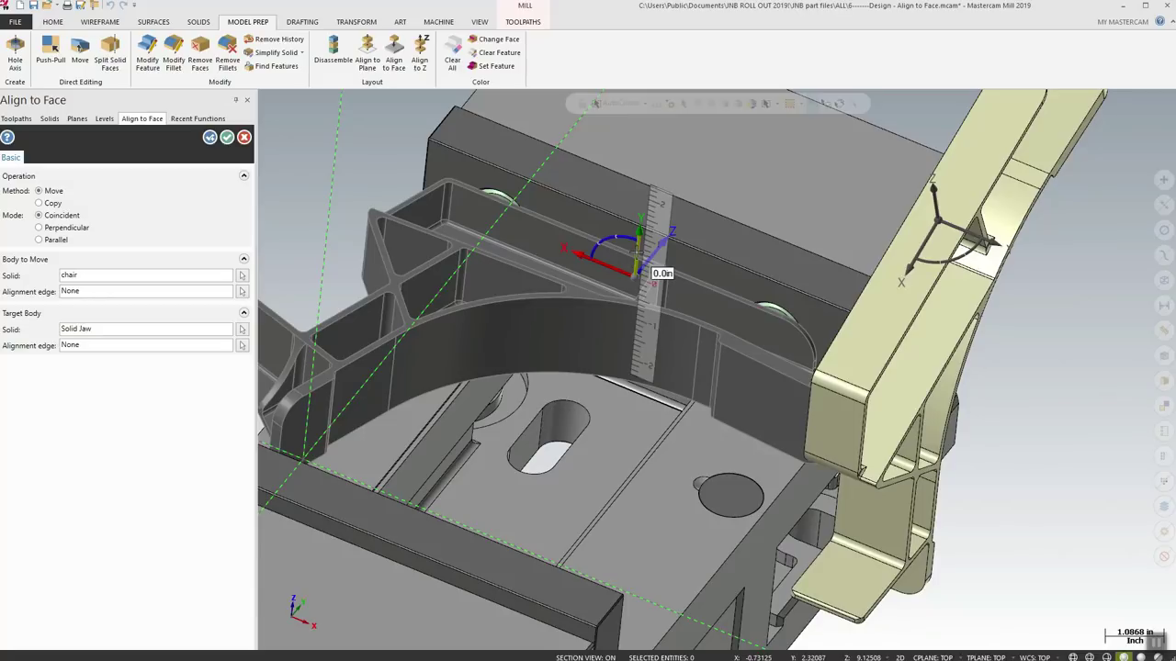
mouse_move(636, 252)
left_mouse_down()
mouse_move(641, 270)
mouse_move(645, 232)
left_mouse_up()
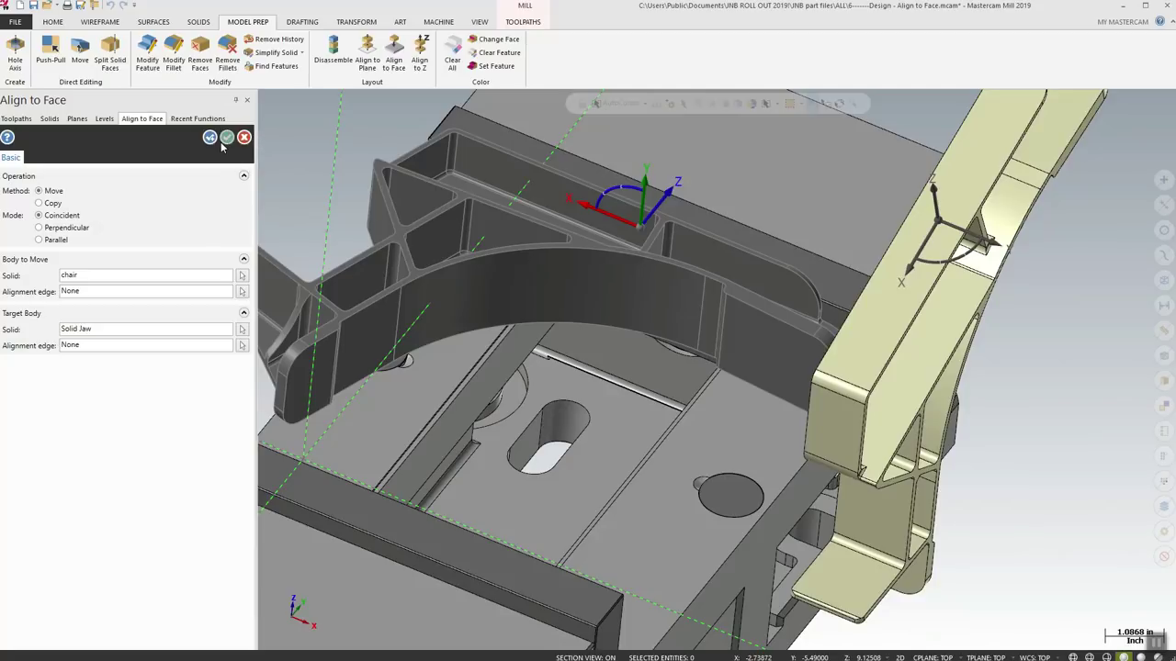
left_click(225, 138)
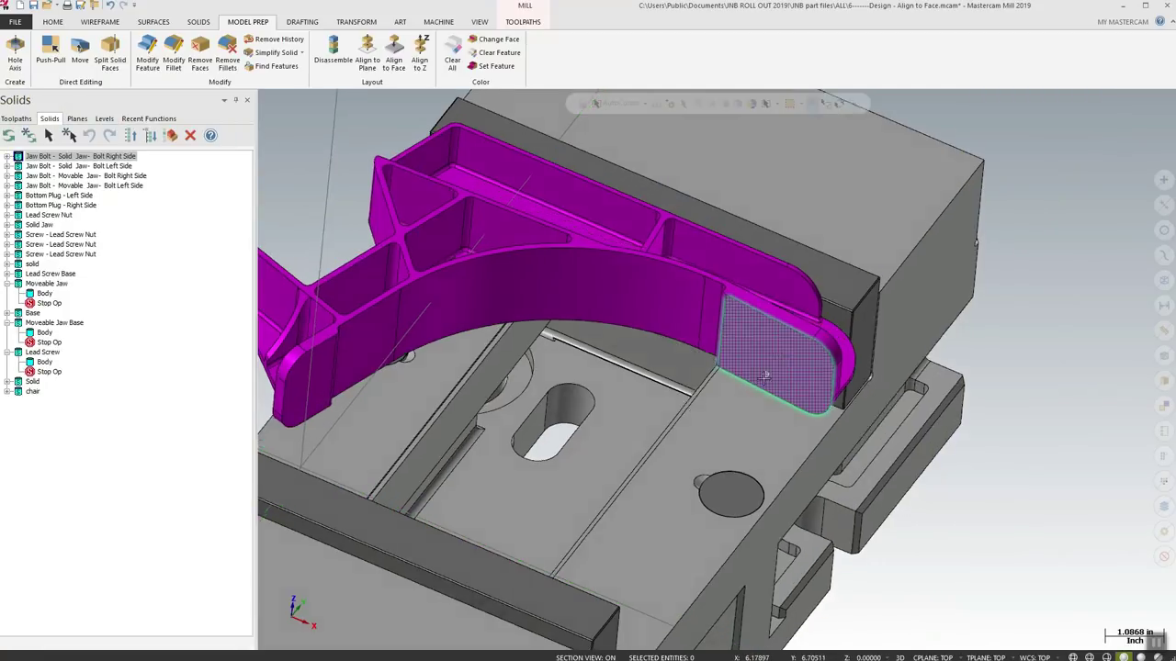
middle_click_drag(787, 211, 642, 309)
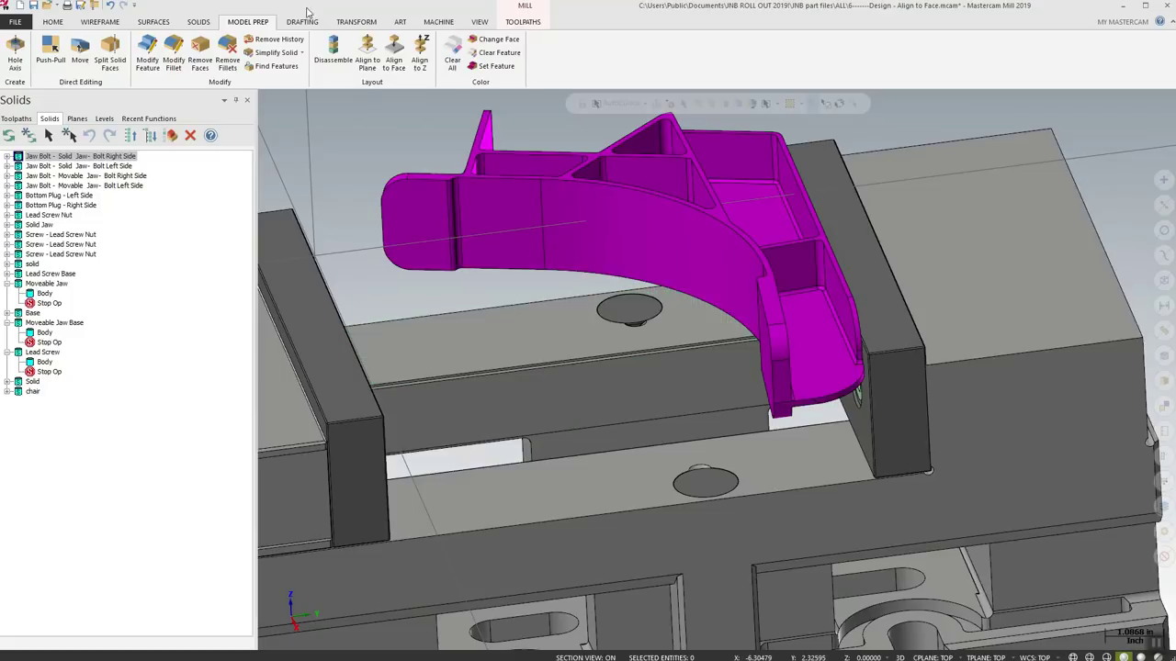
Open the part file "7--------Design - Align to Z", discarding the vise changes and switching only the system units to metric
left_click(46, 7)
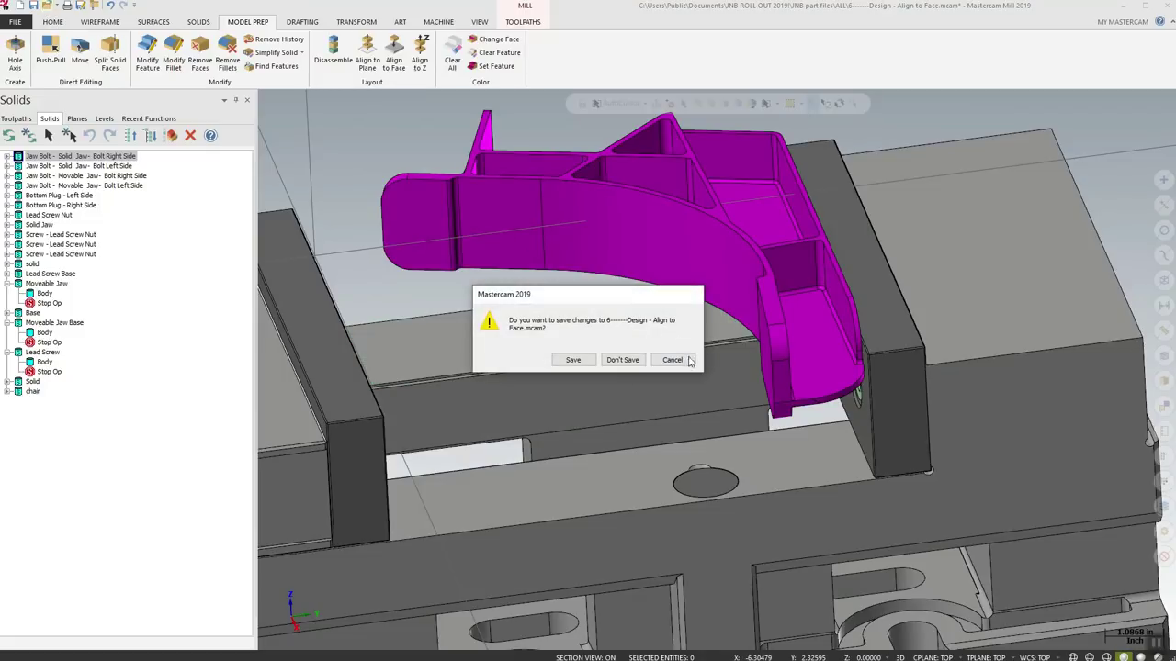
left_click(625, 360)
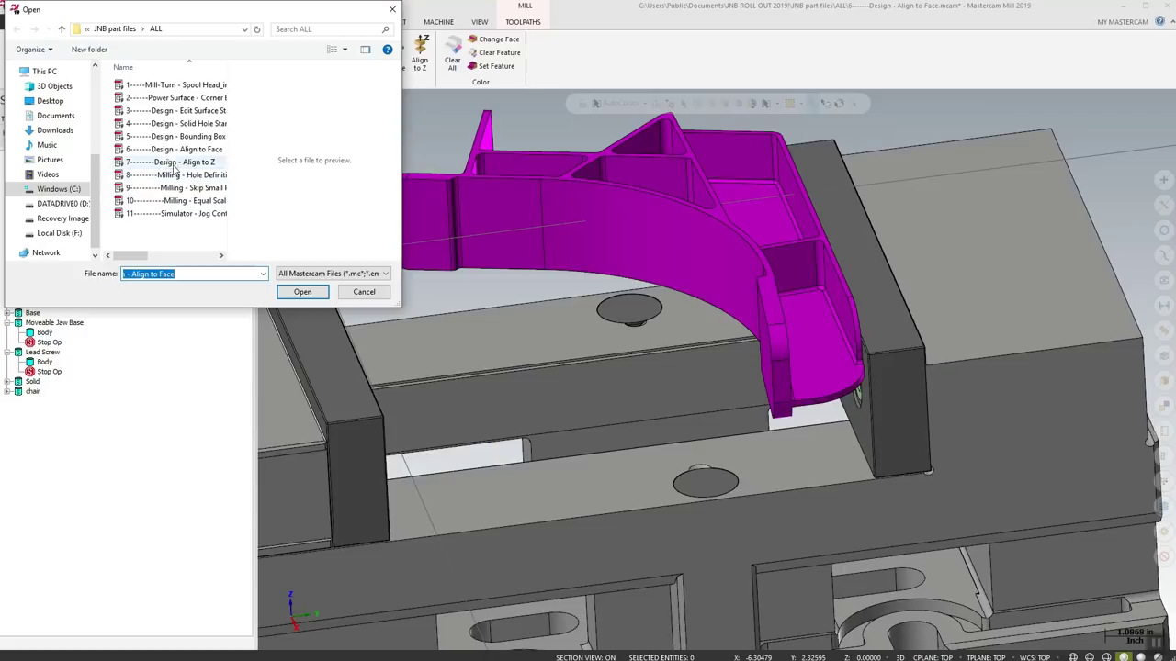
left_click(165, 162)
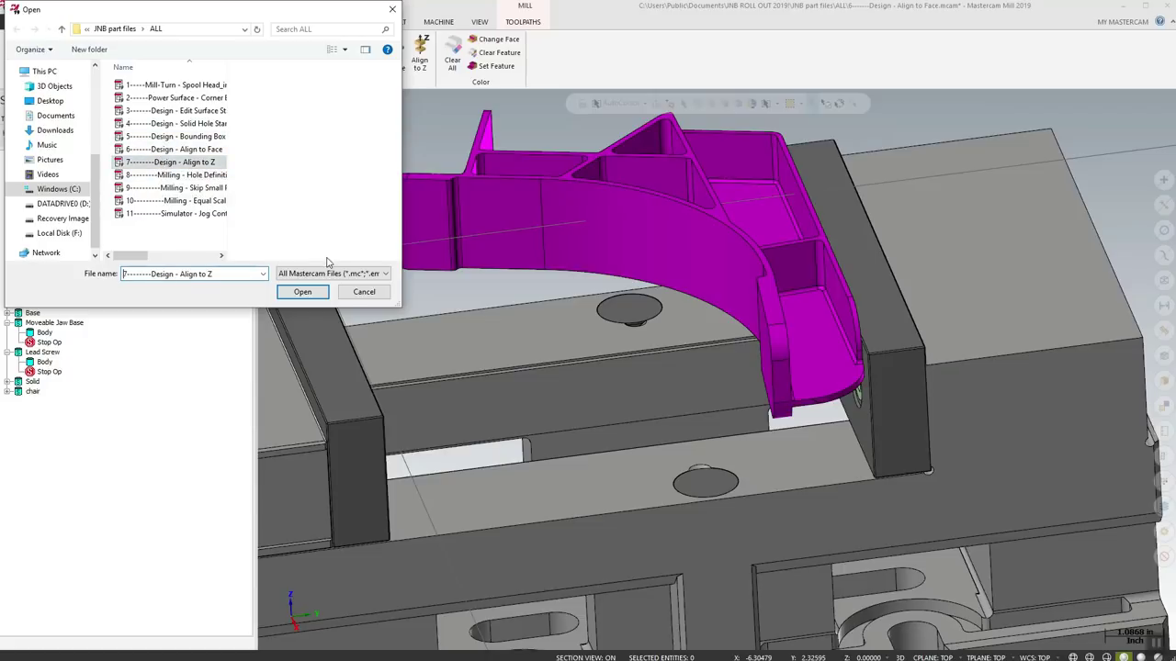
left_click(302, 292)
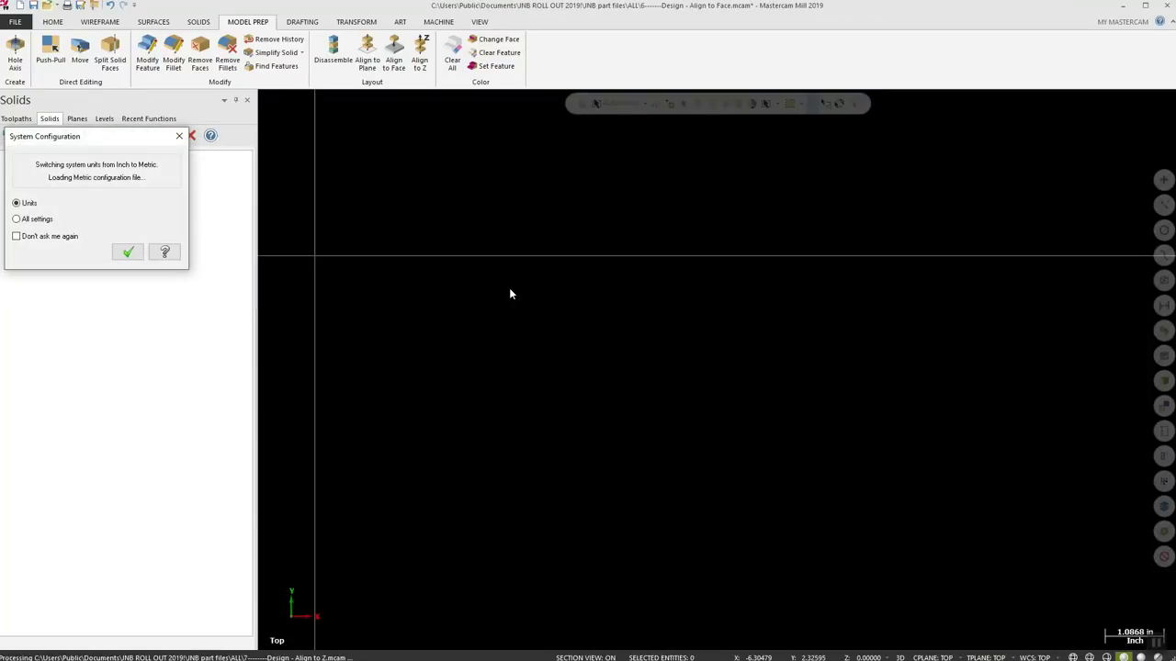
left_click(128, 252)
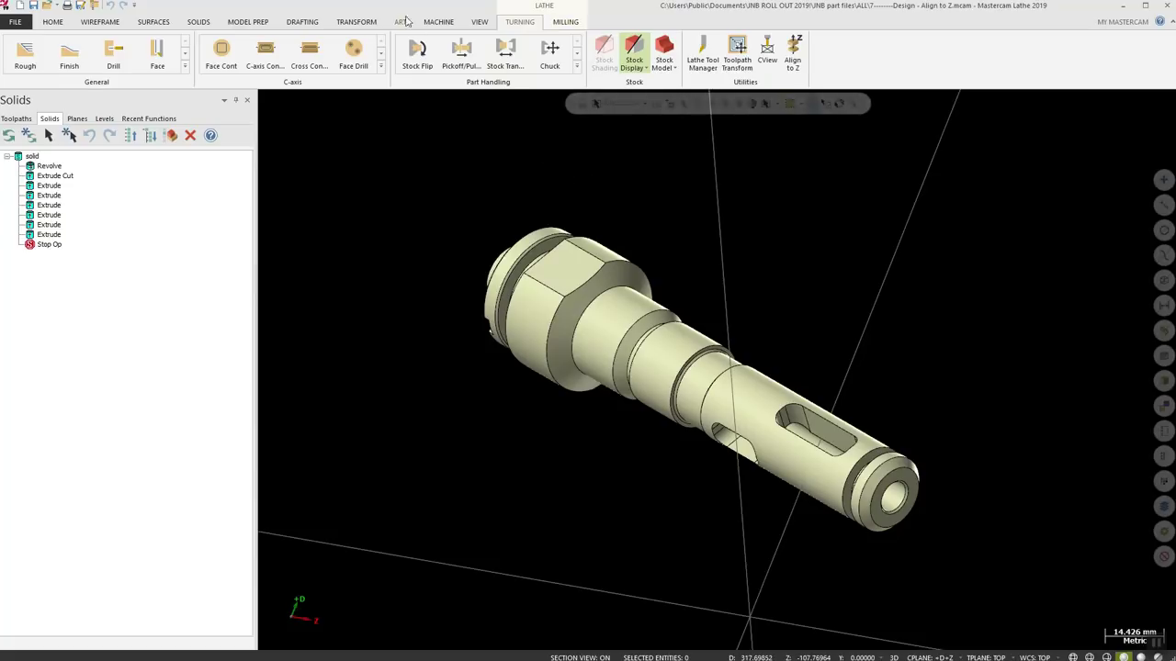
Start Align to Z and pick the circular edge of the shaft's slotted-end face as the alignment entity
left_click(260, 22)
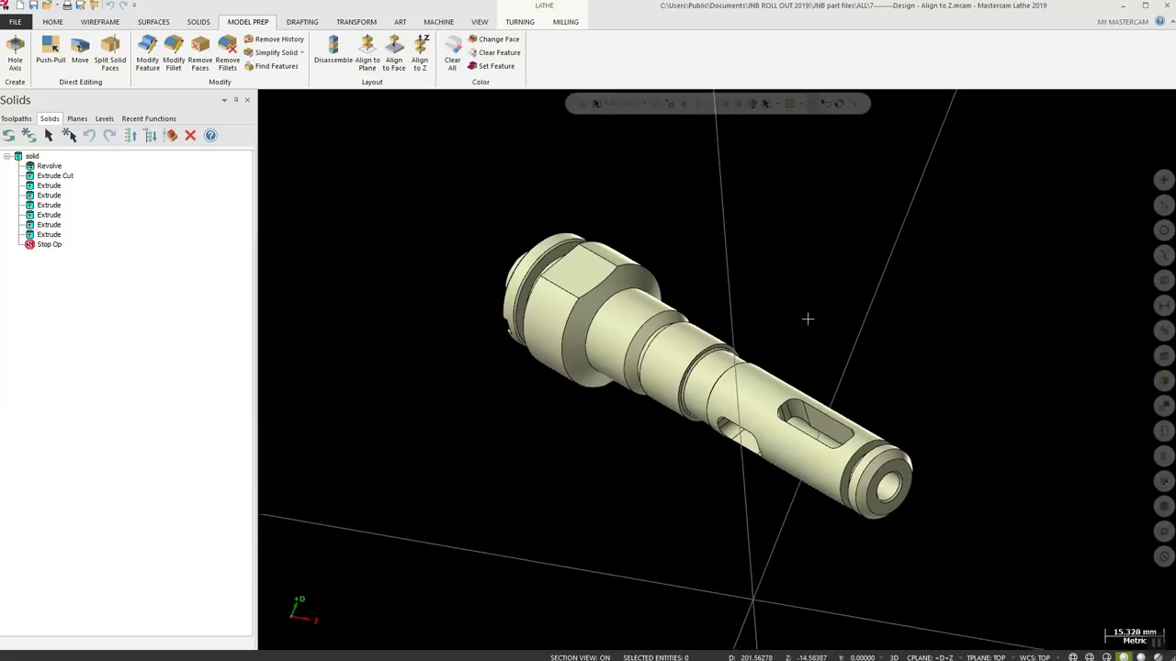
scroll(804, 322, "down", 1)
scroll(774, 391, "down", 1)
scroll(735, 386, "up", 1)
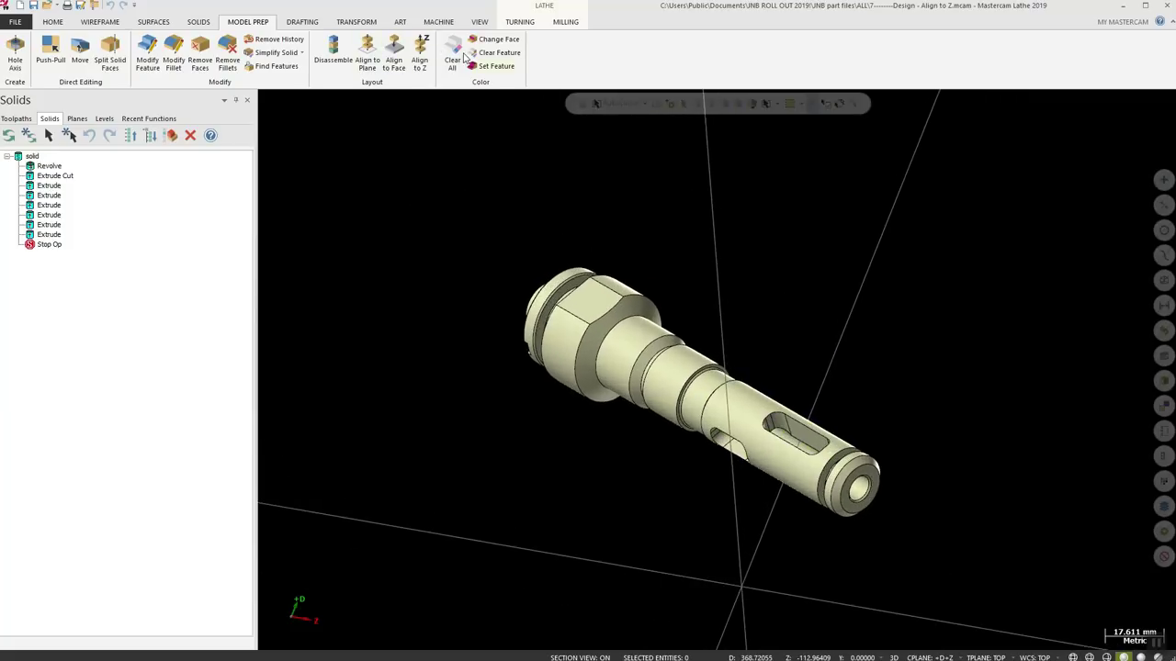
left_click(425, 52)
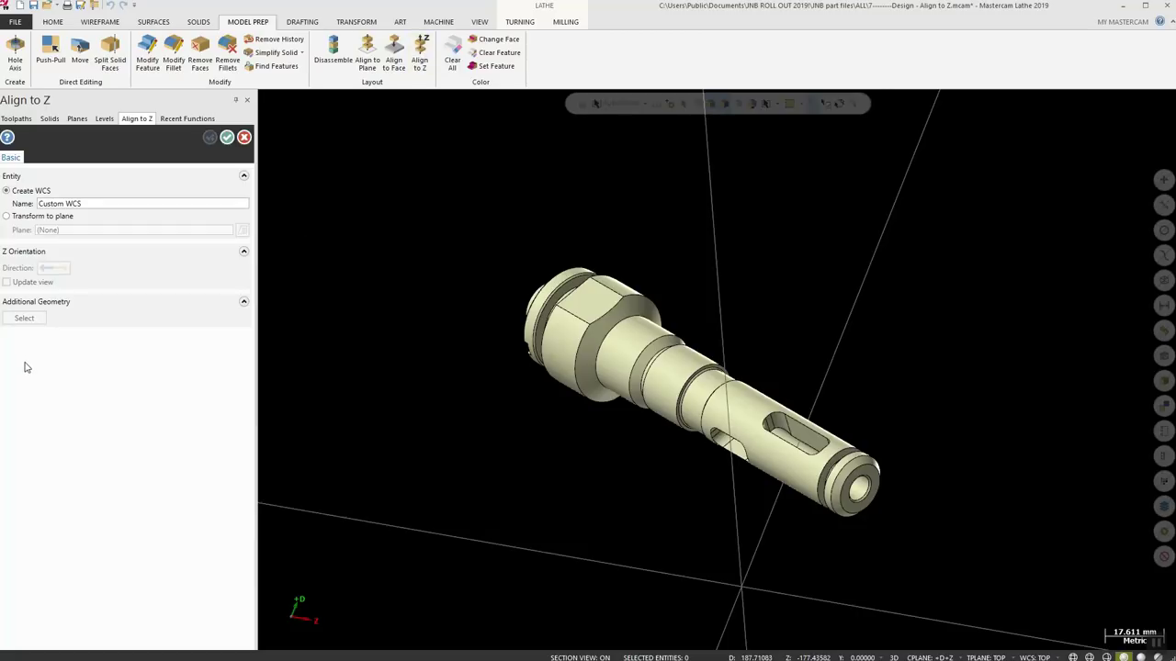
scroll(779, 183, "down", 1)
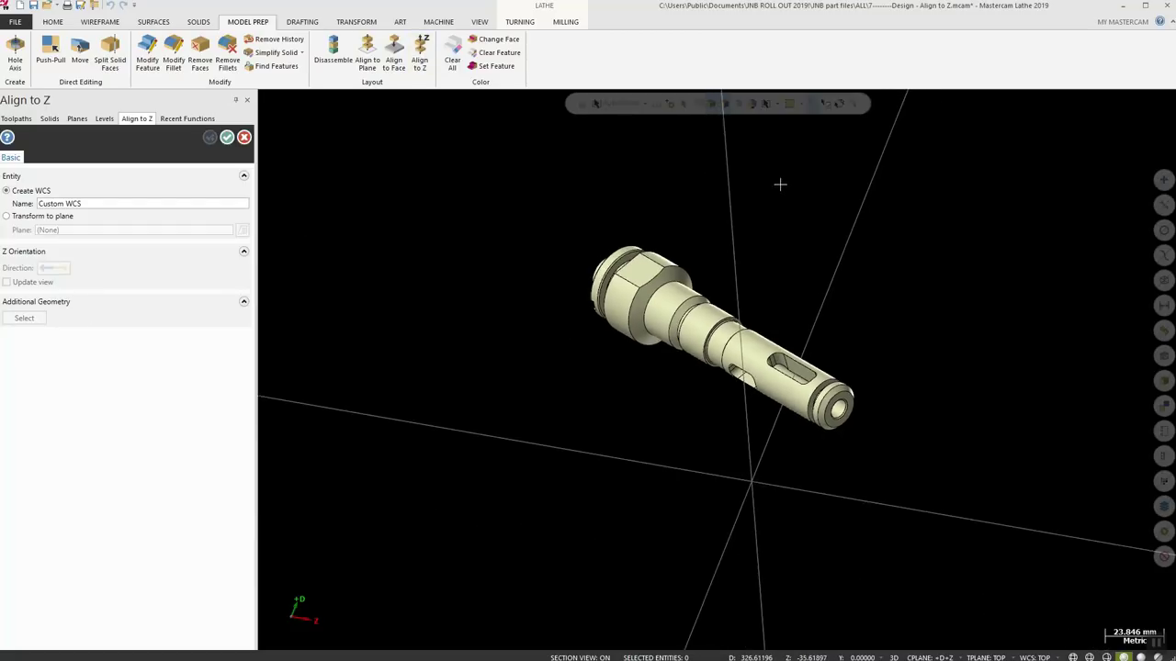
scroll(846, 425, "up", 2)
scroll(846, 425, "up", 2)
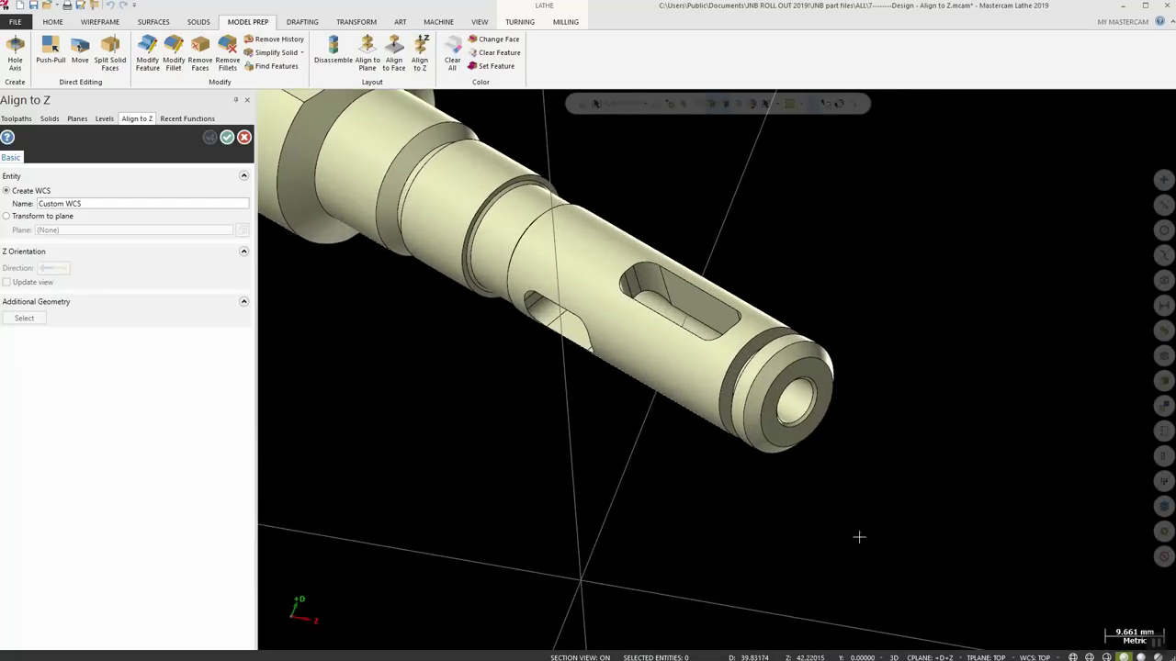
left_click(775, 440)
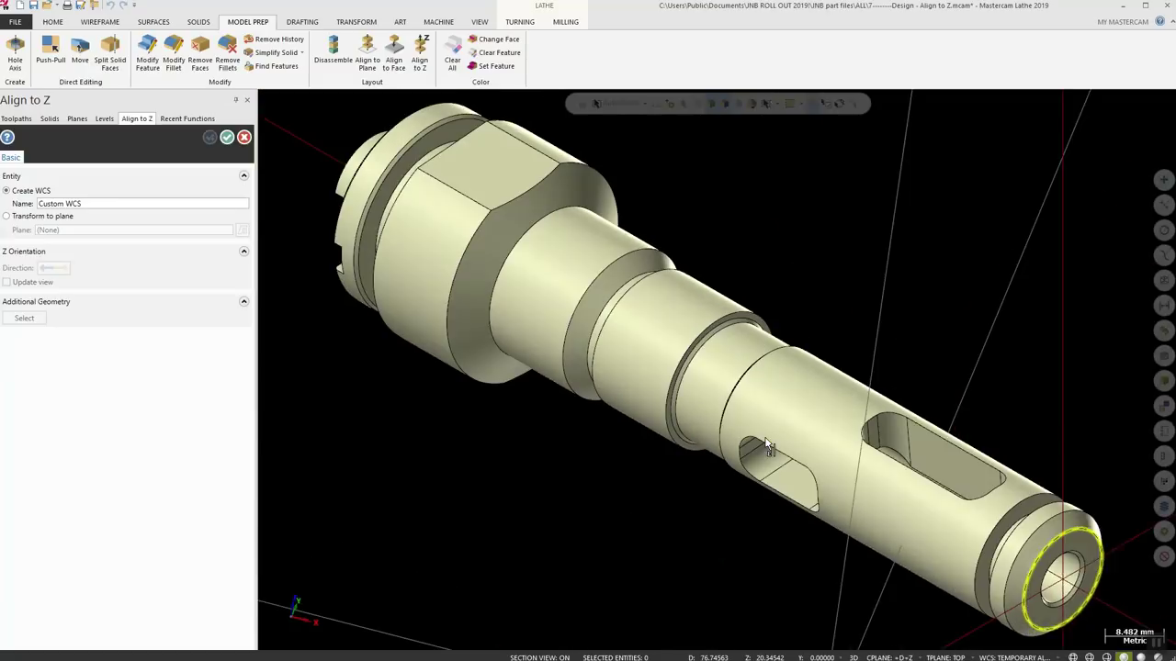
Rotate the alignment gnomon about the shaft's Z axis so its X axis points vertically upward
scroll(500, 337, "down", 3)
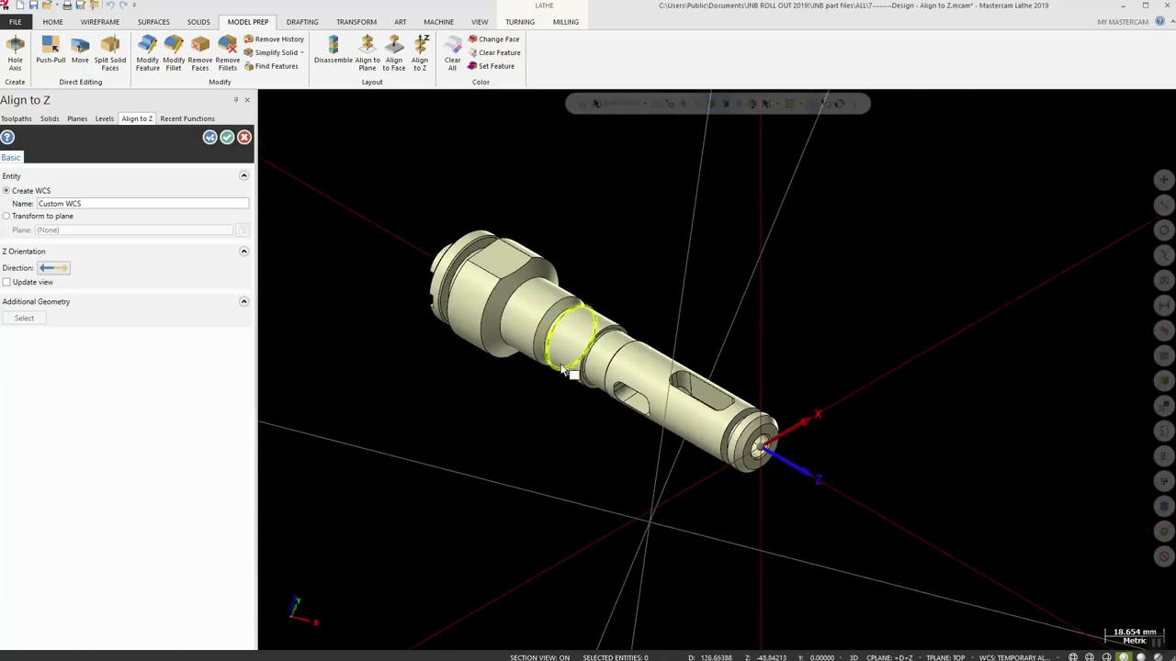
scroll(784, 447, "up", 2)
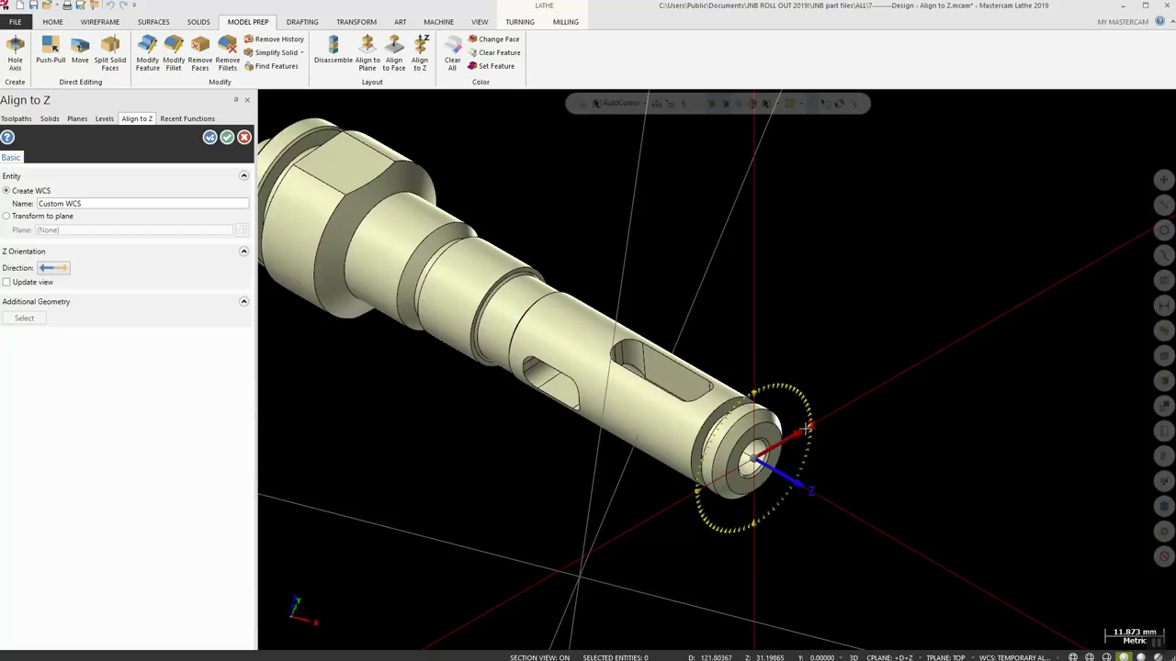
left_click_drag(788, 439, 336, 165)
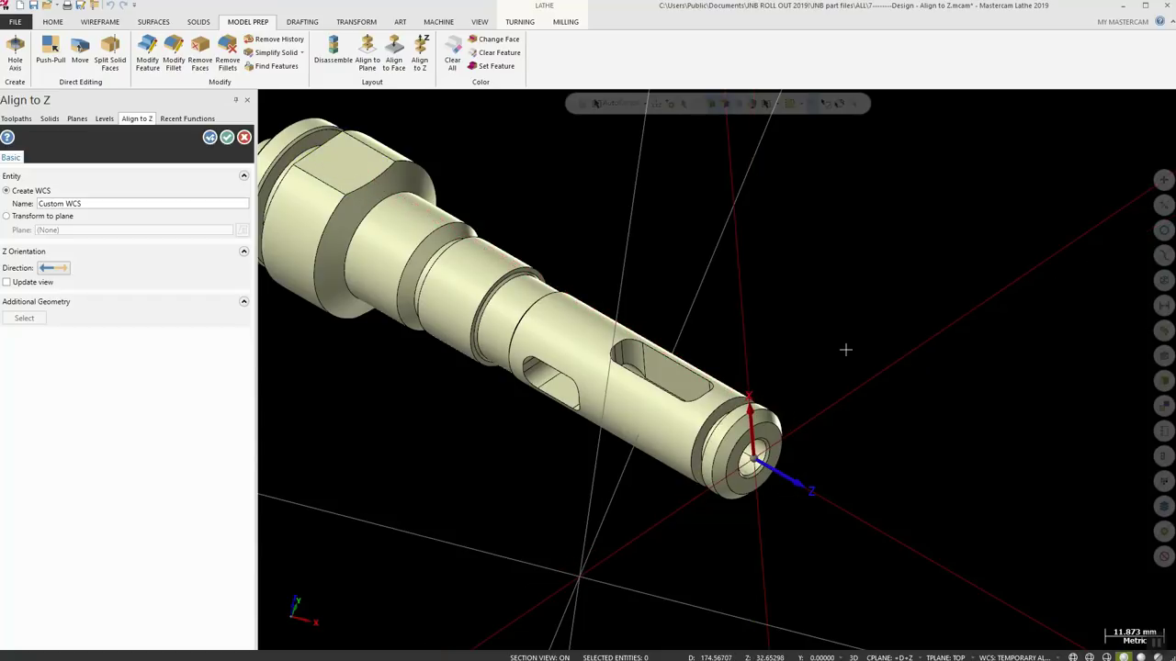
Choose to transform the shaft to the Top plane instead of creating a WCS, and accept the alignment
scroll(826, 384, "down", 3)
scroll(828, 382, "up", 1)
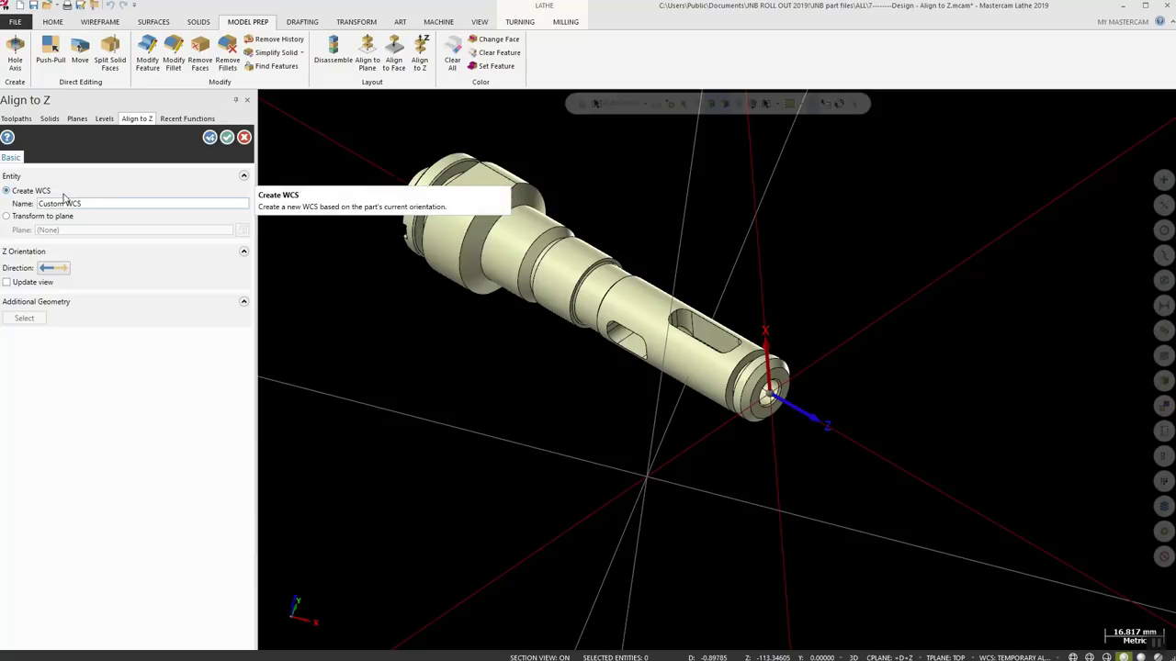
left_click(7, 217)
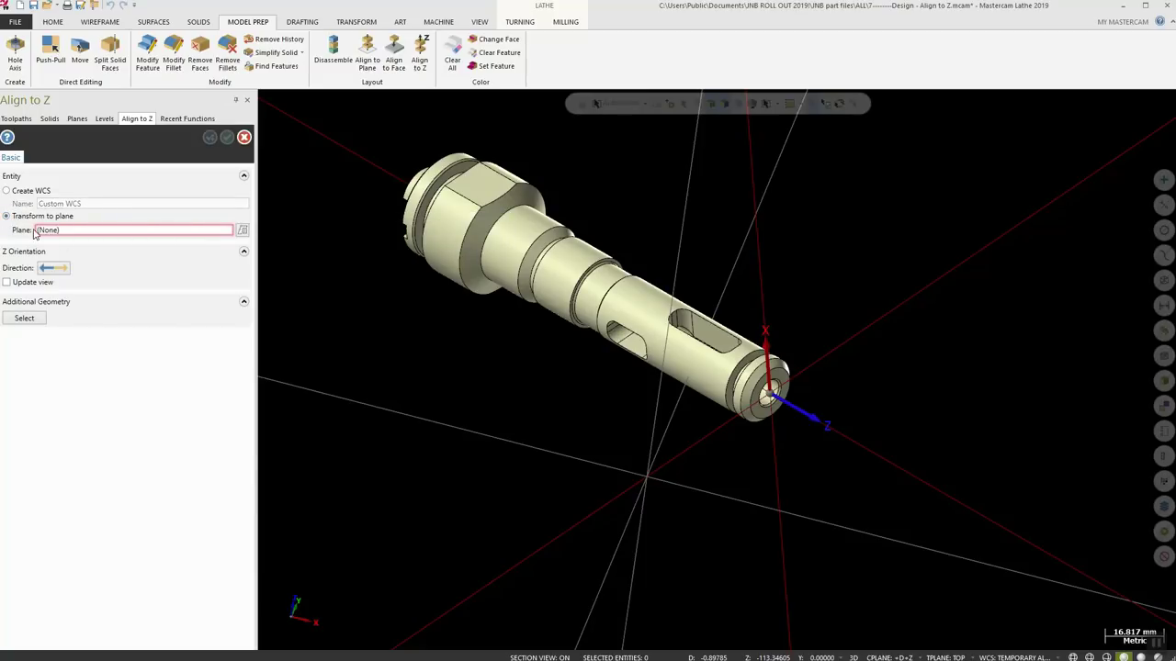
left_click(242, 230)
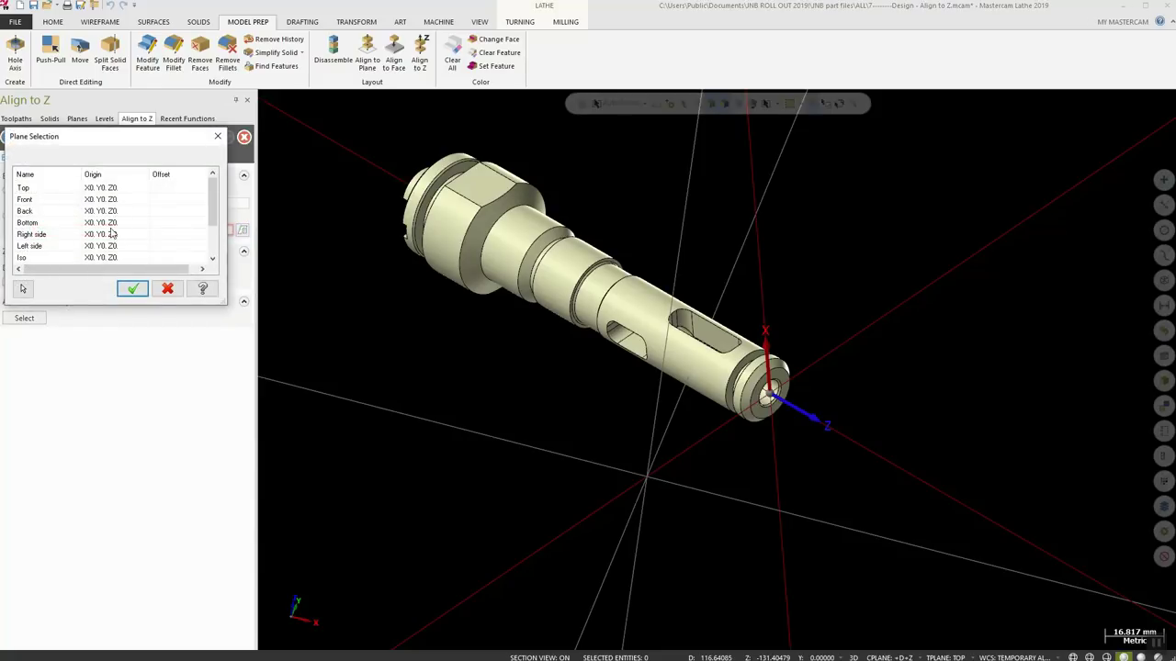
left_click(44, 188)
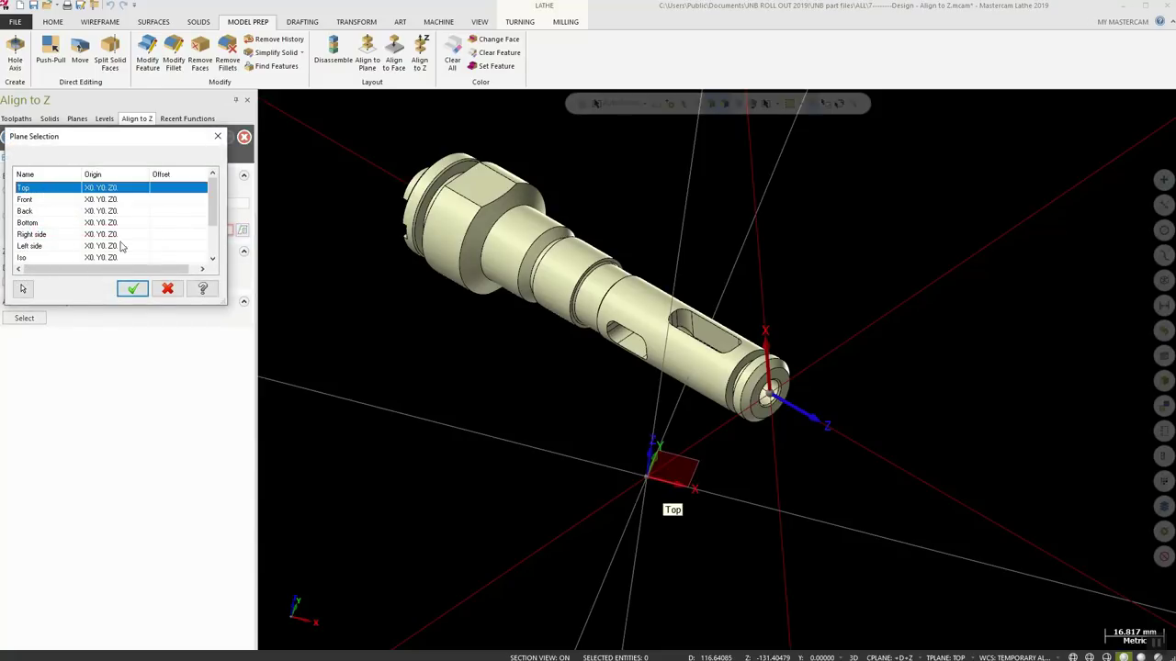
left_click(132, 288)
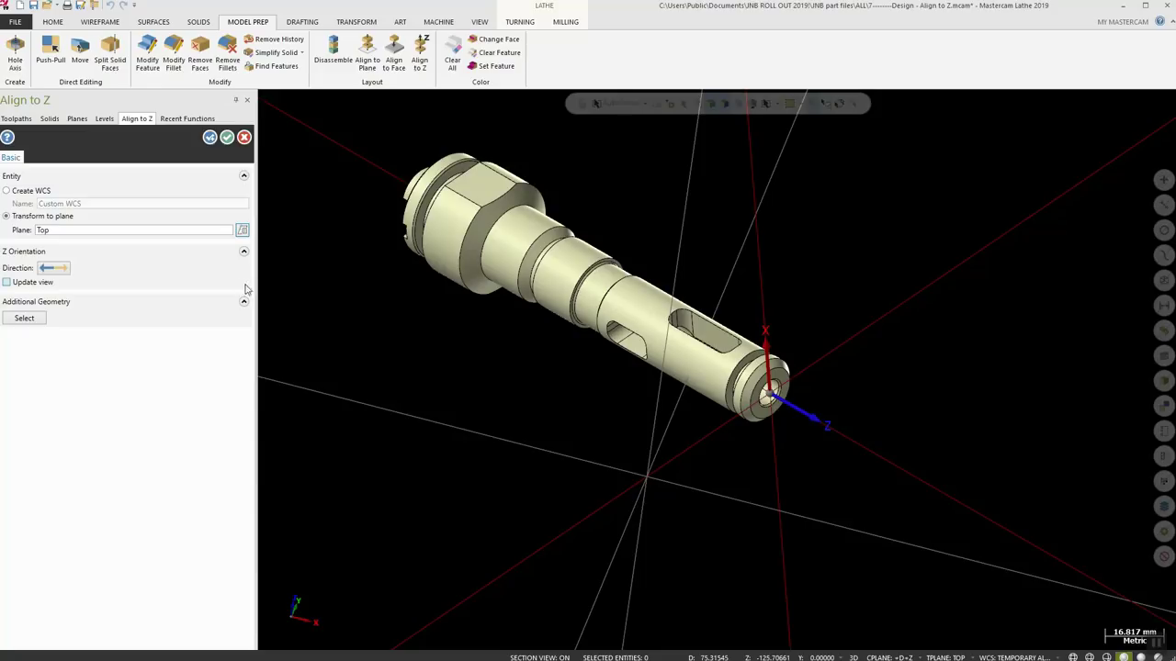
left_click(227, 137)
Examine the aligned shaft's position and orientation at the origin, and switch to the "Model Prep - Align to Z" presentation slide
scroll(431, 253, "down", 3)
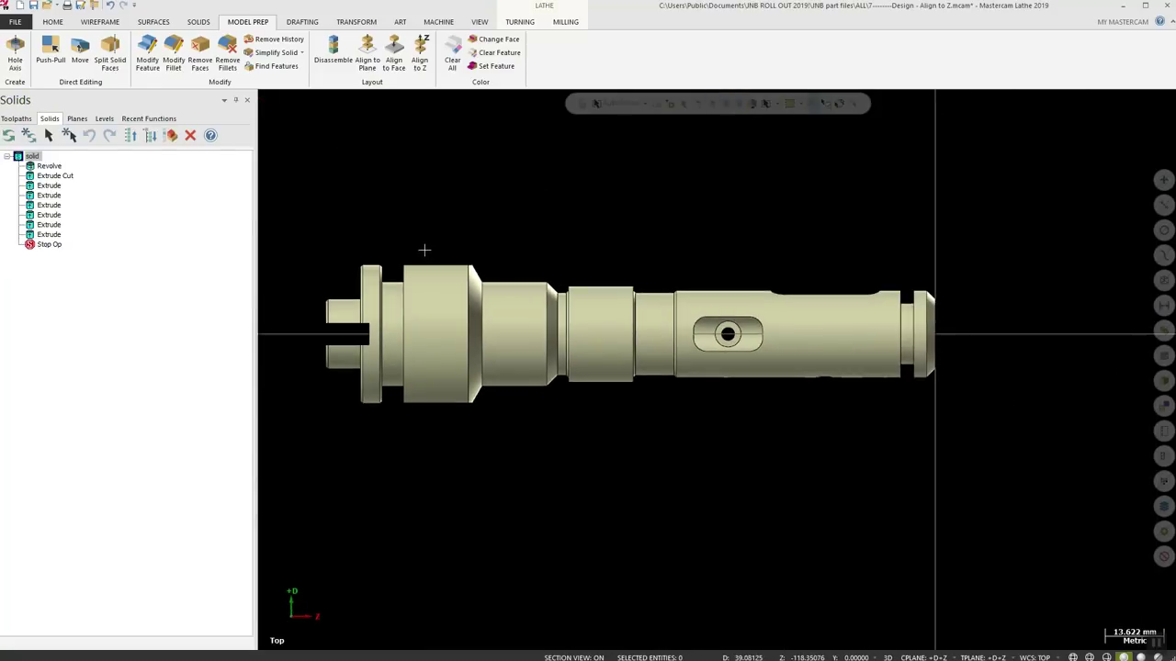
scroll(758, 336, "up", 3)
middle_click_drag(895, 333, 869, 315)
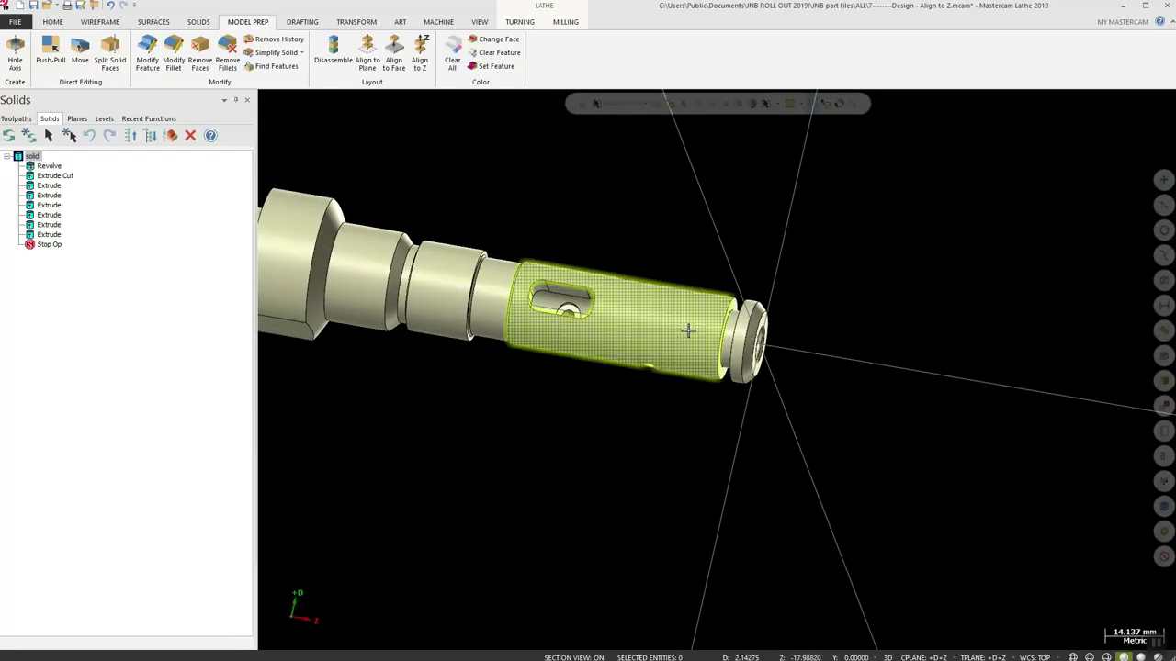
mouse_move(688, 331)
middle_mouse_down()
mouse_move(717, 369)
mouse_move(677, 340)
middle_mouse_up()
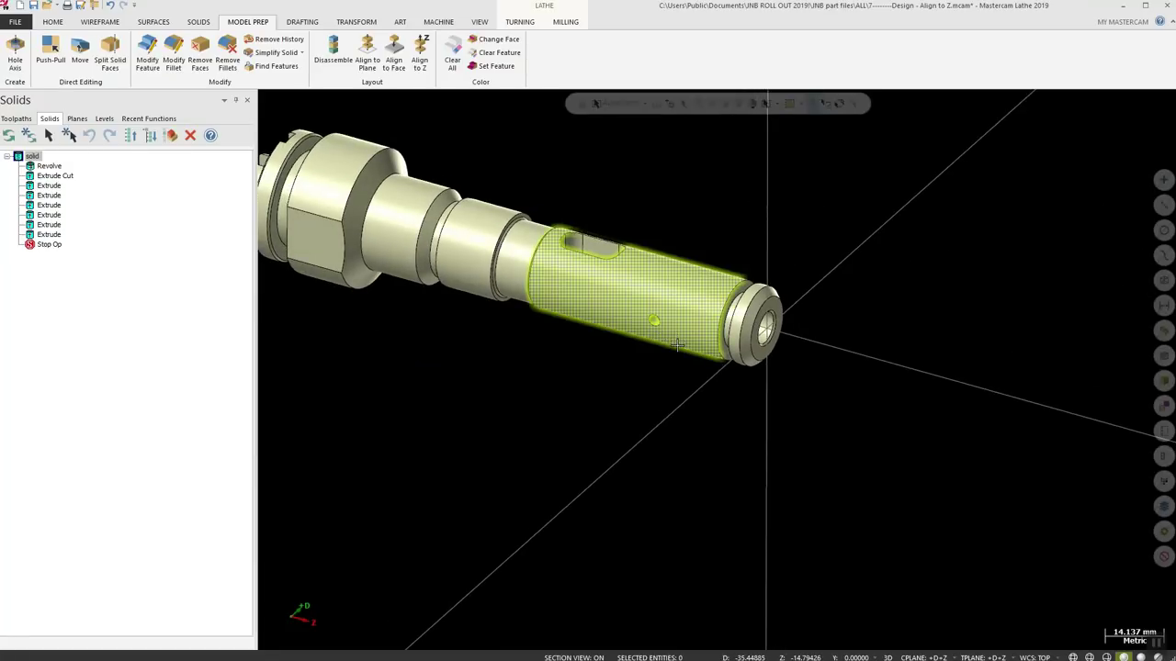
key("alt+Tab")
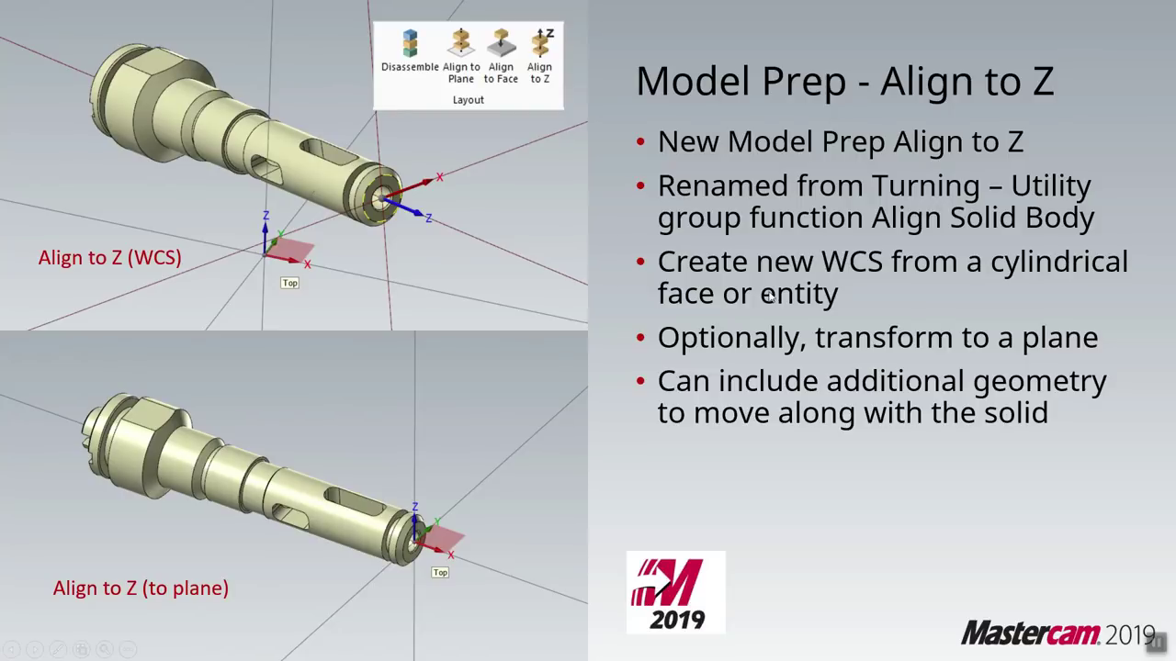
left_click(792, 340)
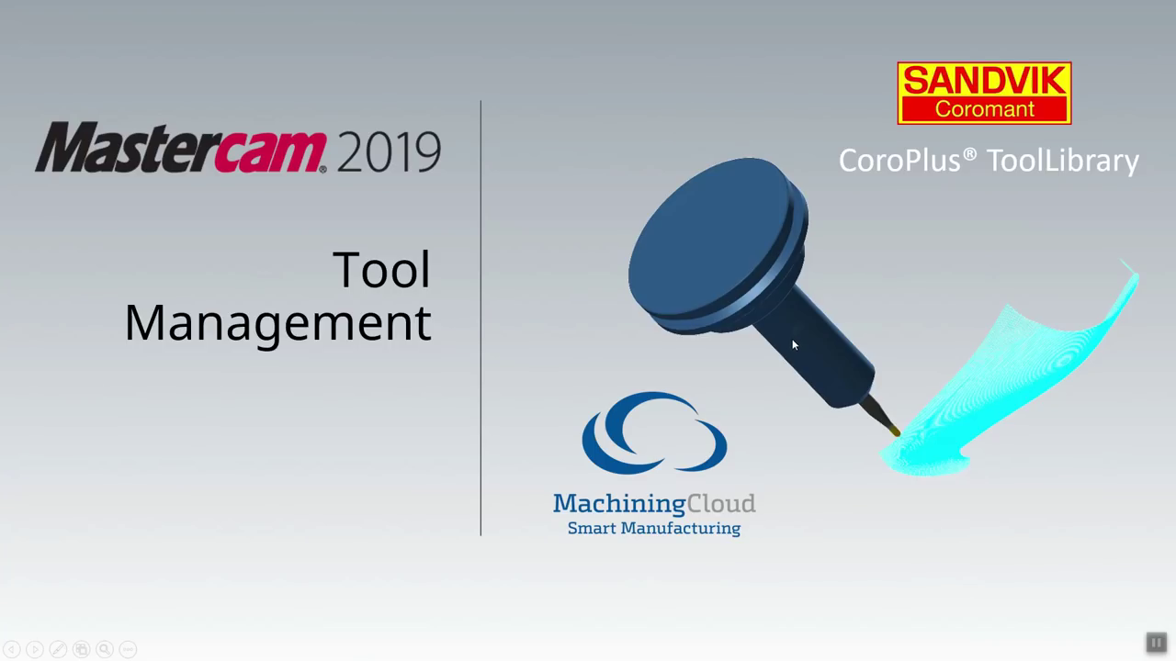
left_click(794, 342)
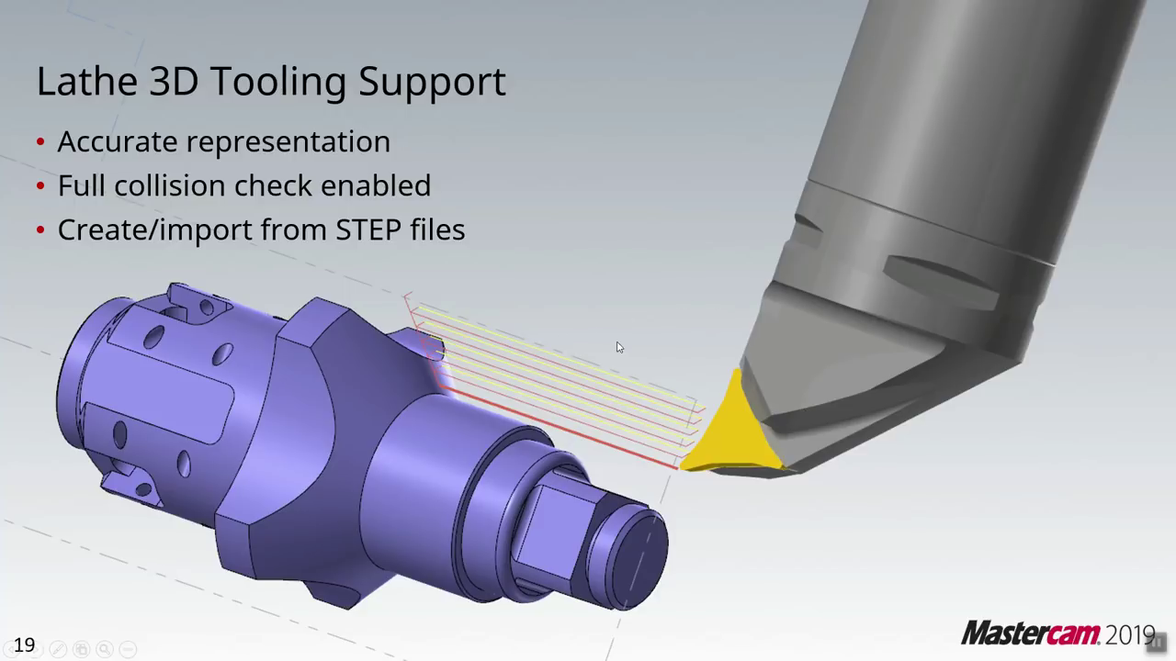
left_click(698, 352)
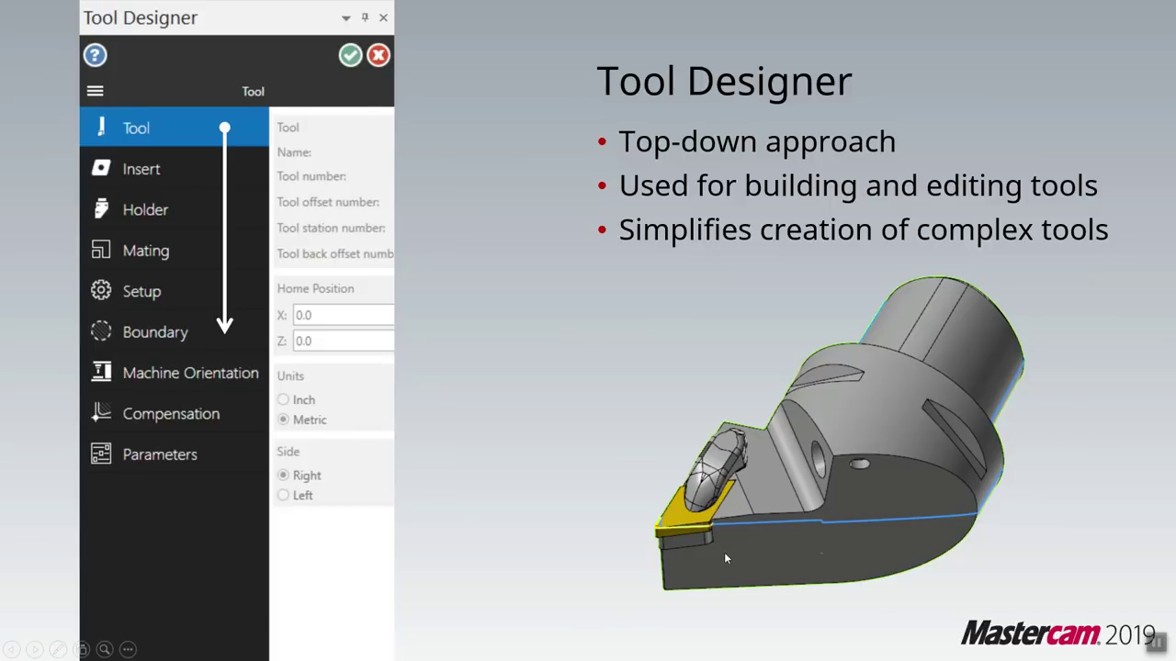
left_click(726, 540)
left_click(624, 356)
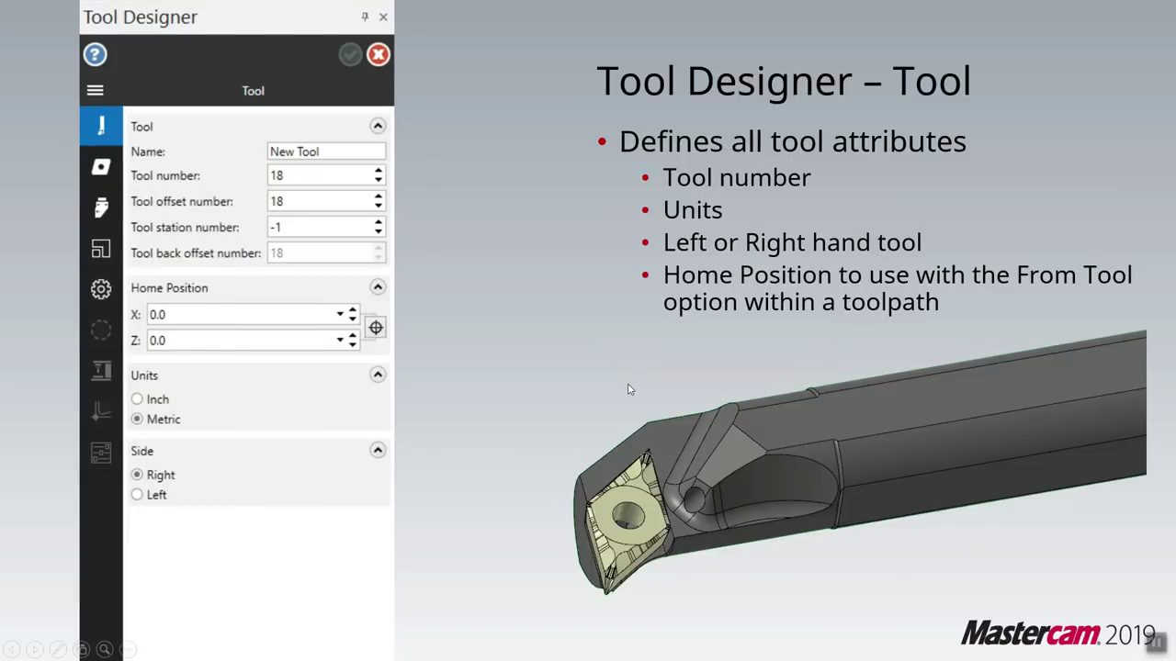
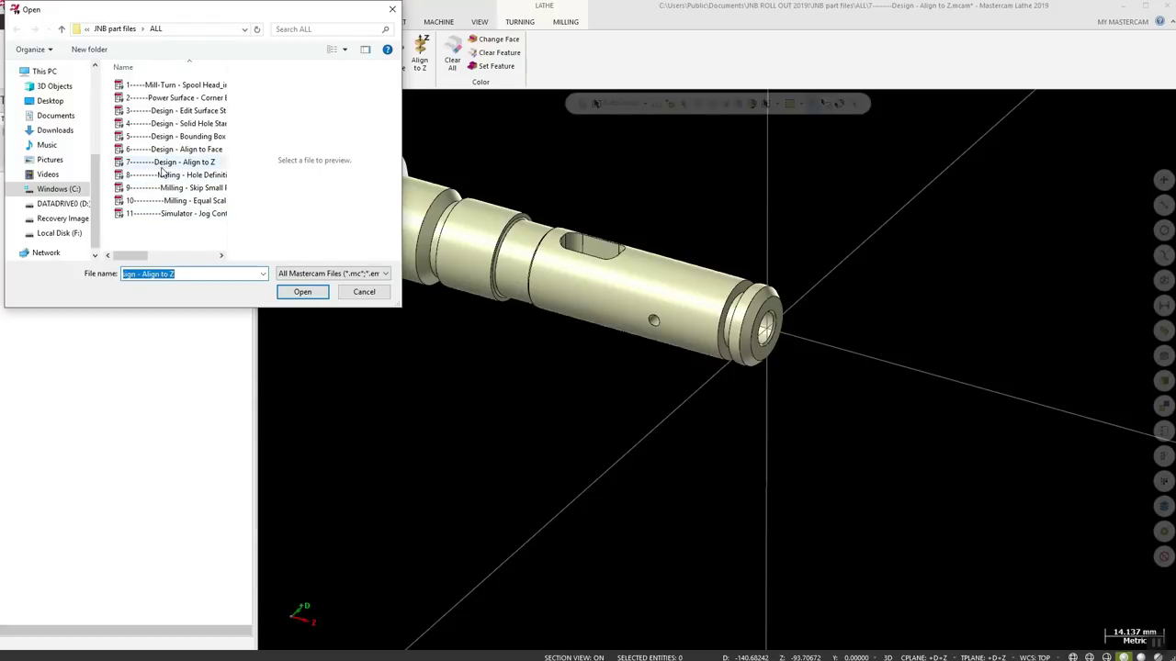
Open the part file "8---------Milling - Hole Definition Example" from the ALL folder
left_click(174, 174)
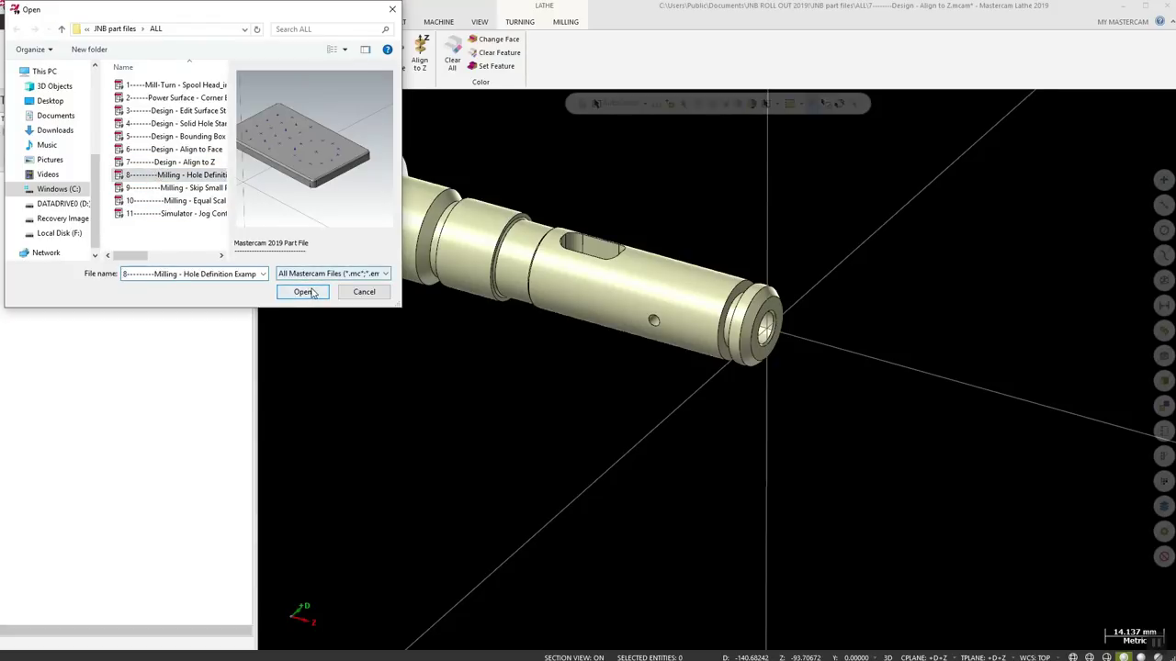
left_click(304, 292)
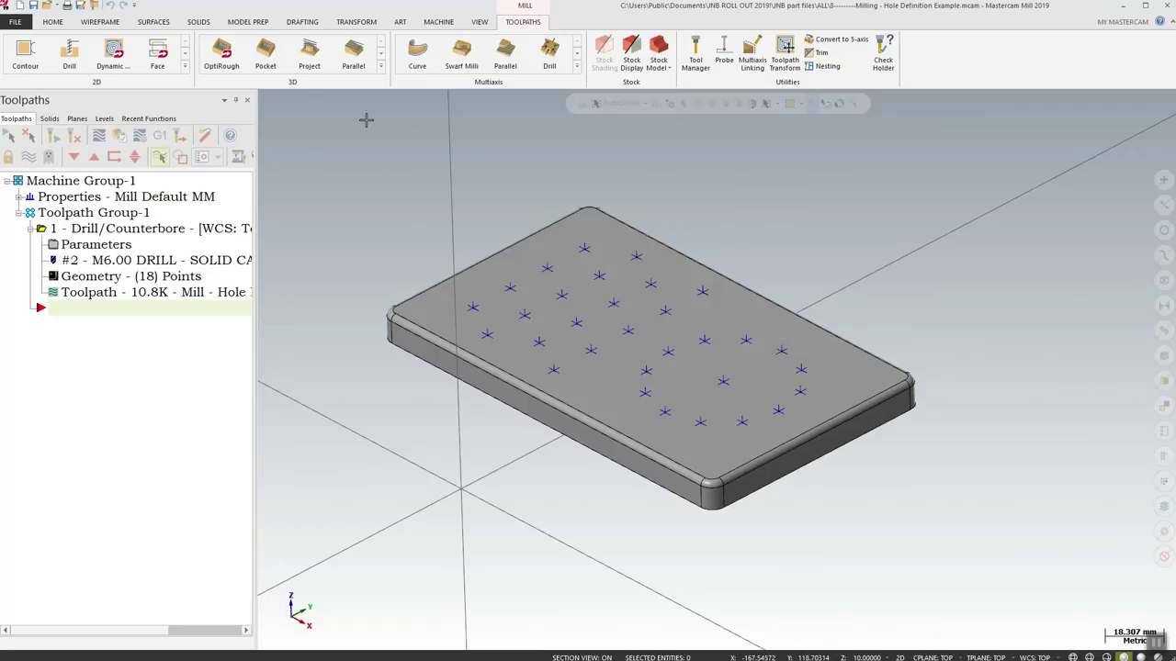
Start a 2D Drill toolpath and select a window of grid points, the circular pattern's centre point and one more grid point
left_click(68, 55)
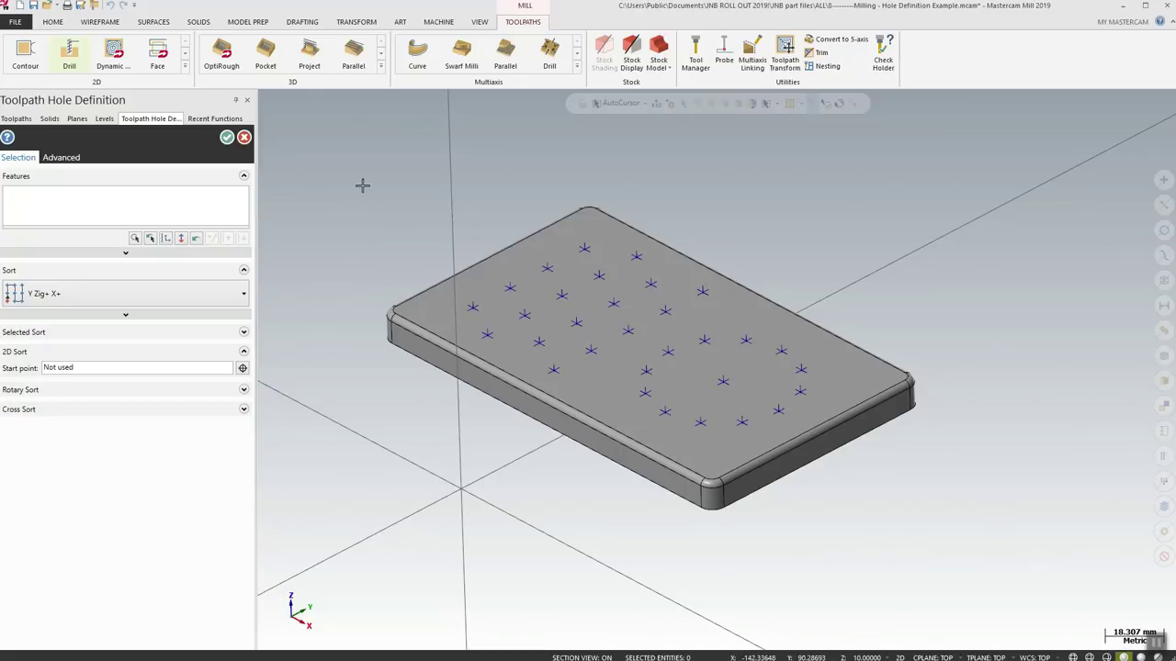
left_click_drag(355, 185, 571, 437)
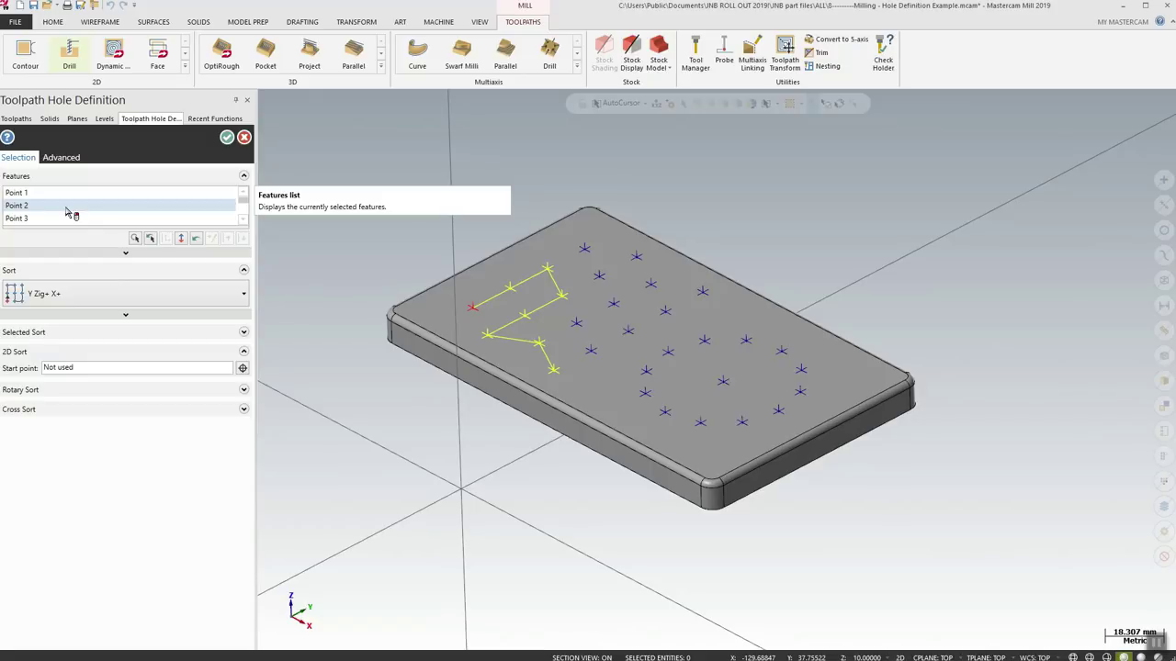
left_click(725, 382)
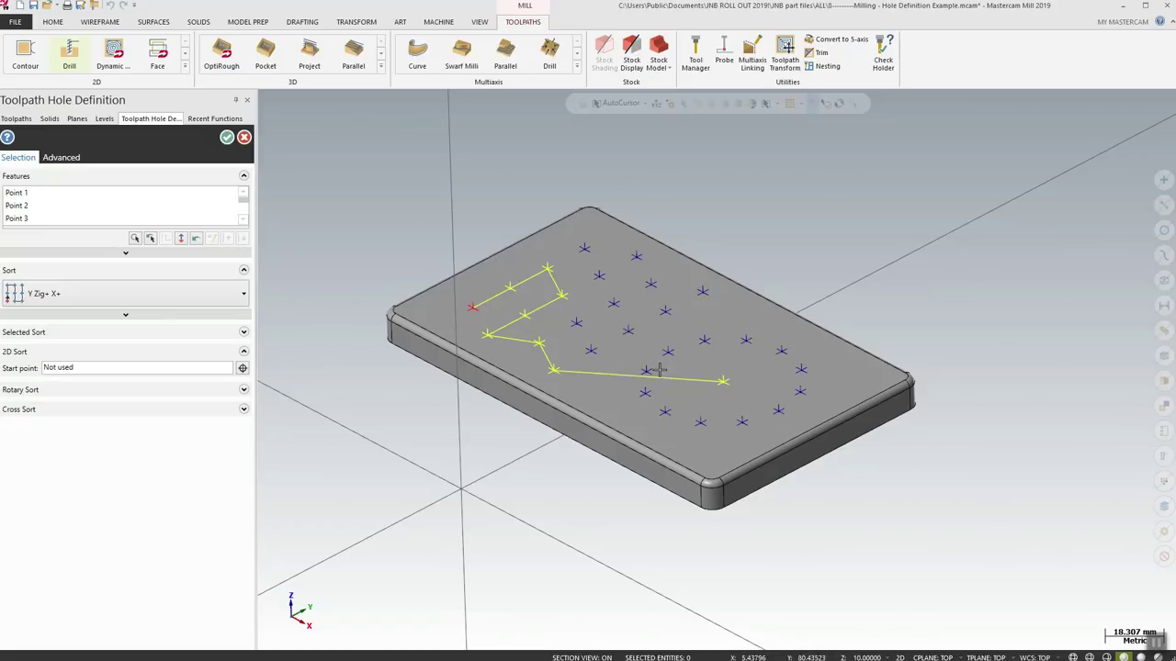
left_click(577, 325)
scroll(74, 210, "down", 3)
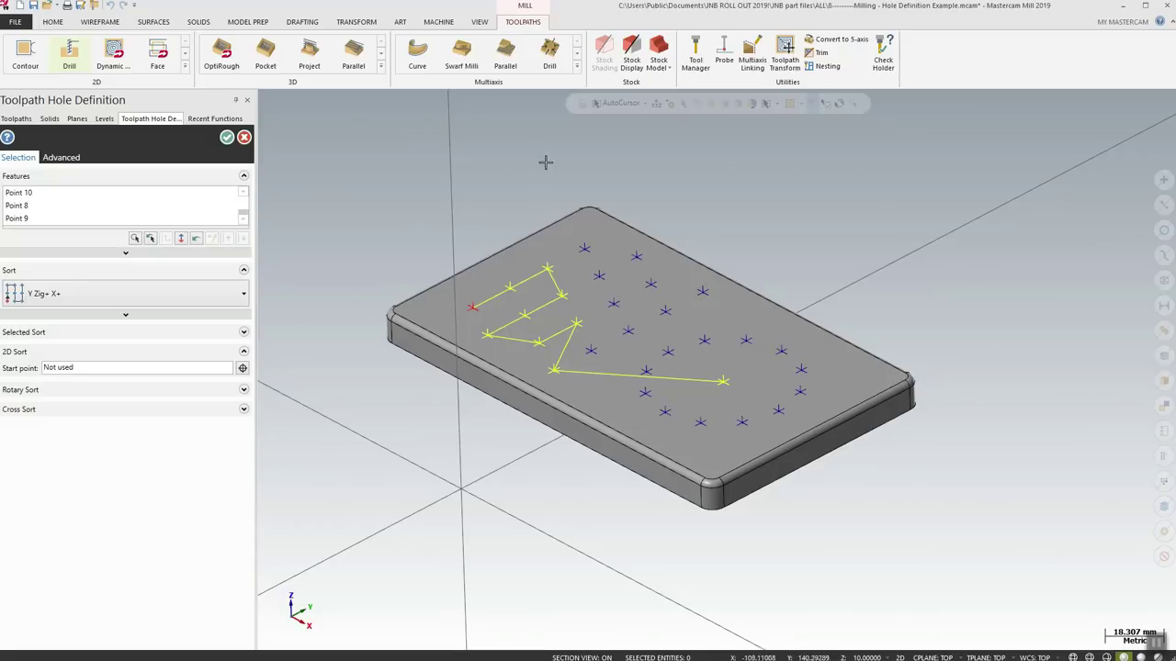
Add the remaining grid points and two points of the circular pattern to the drill hole selection
left_click_drag(533, 170, 746, 345)
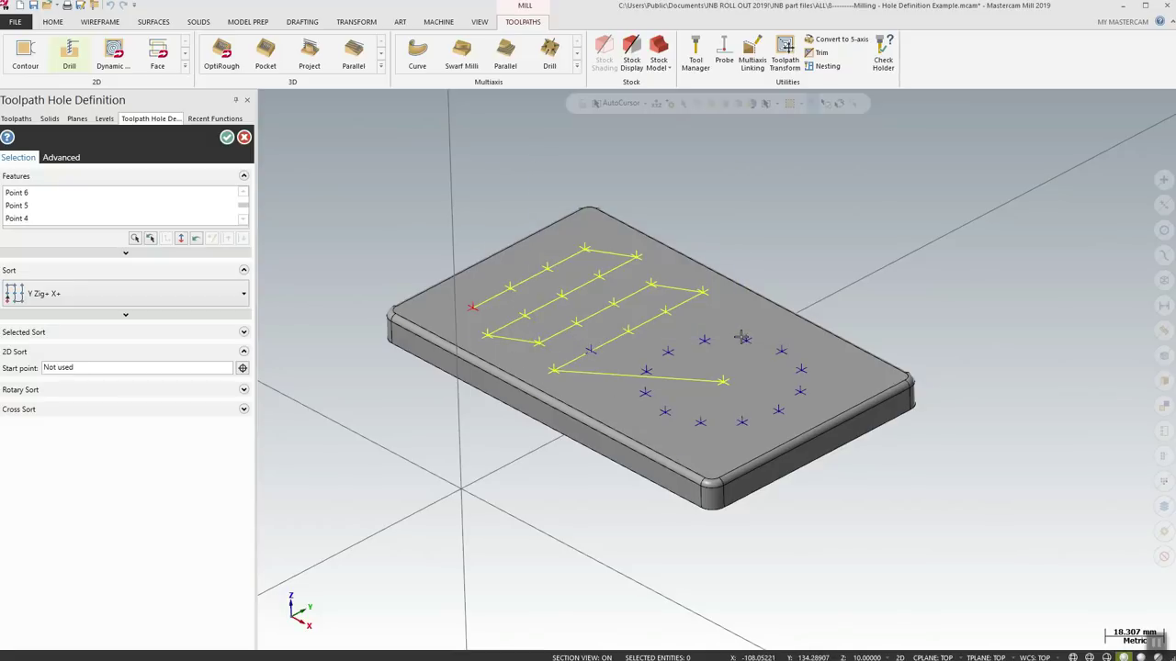
left_click(592, 352)
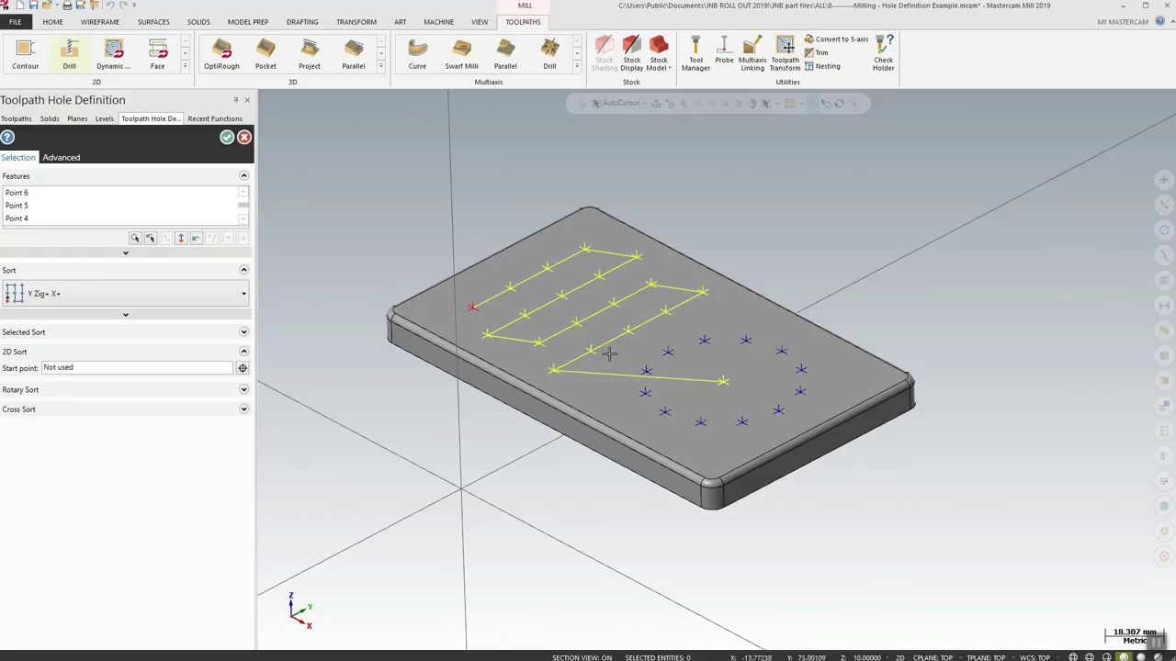
left_click(666, 352)
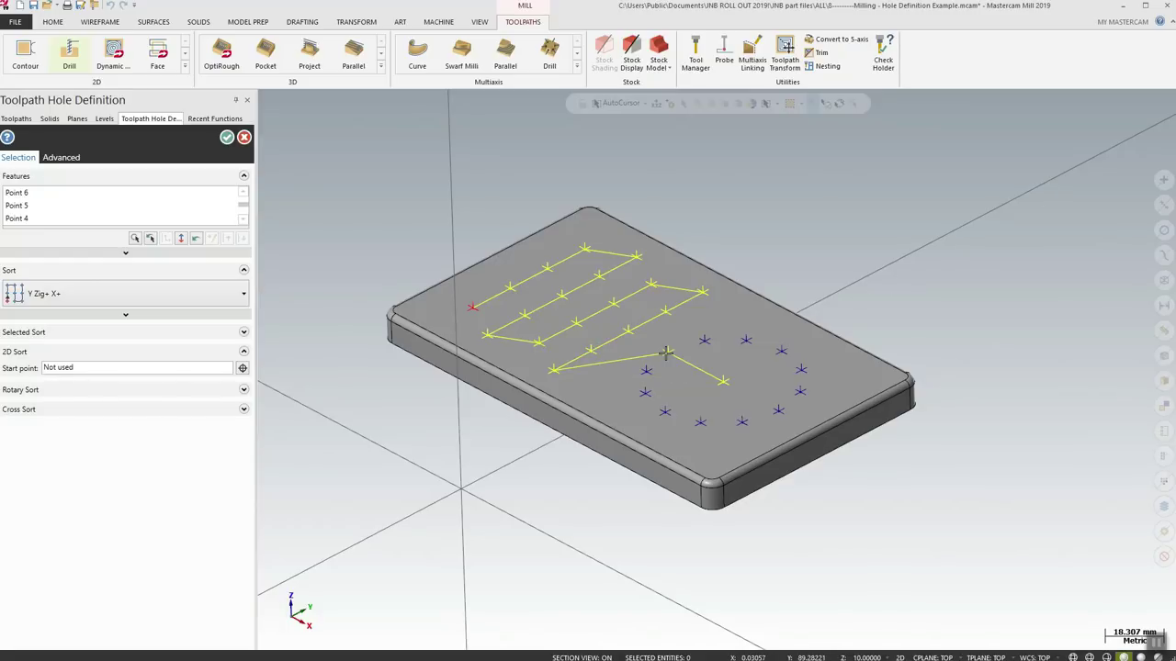
left_click(778, 412)
Sort the selected holes by X Zig- Y+, and switch to Clockwise Rotate- about a grid point near the plate's middle
left_click(119, 295)
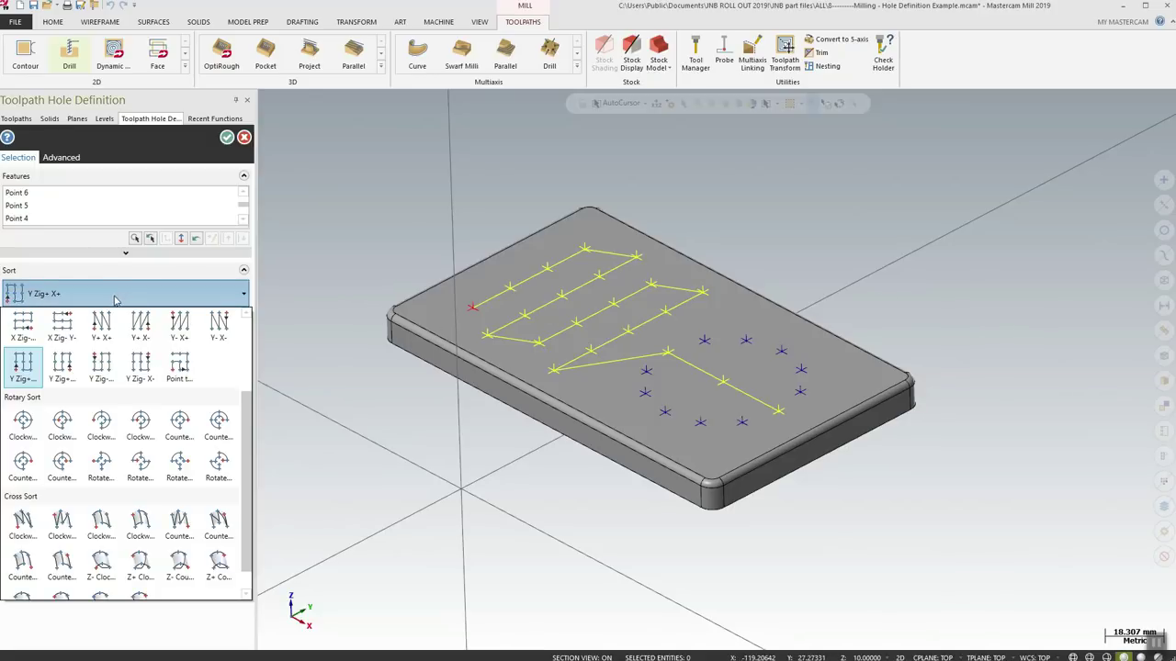
left_click(62, 326)
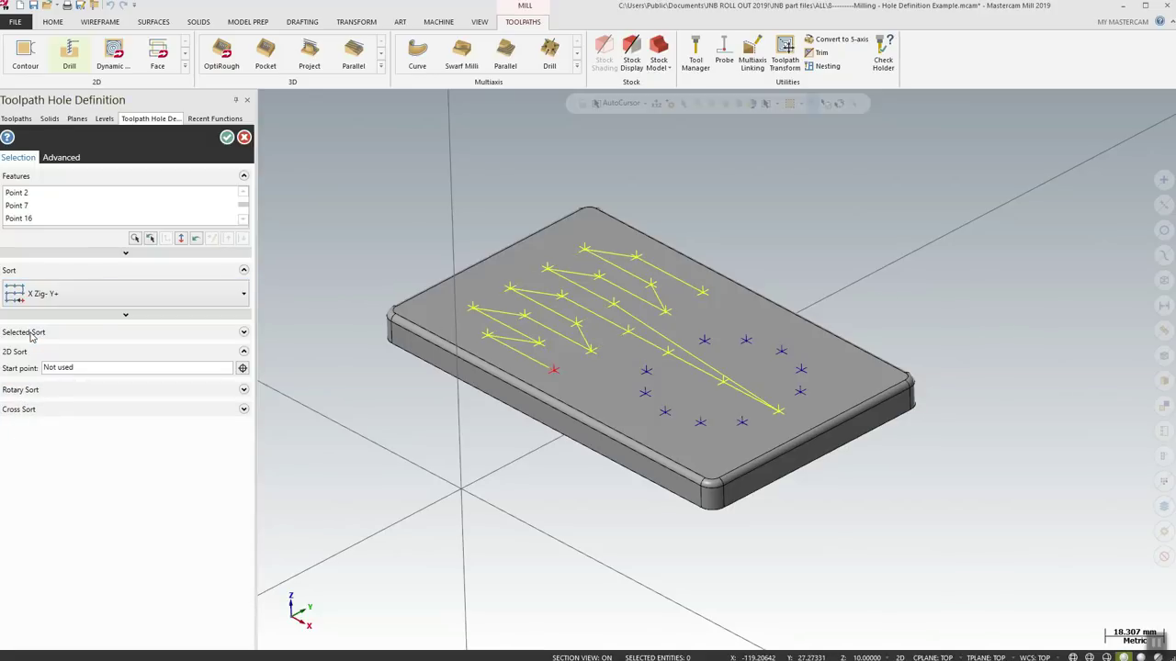
left_click(74, 296)
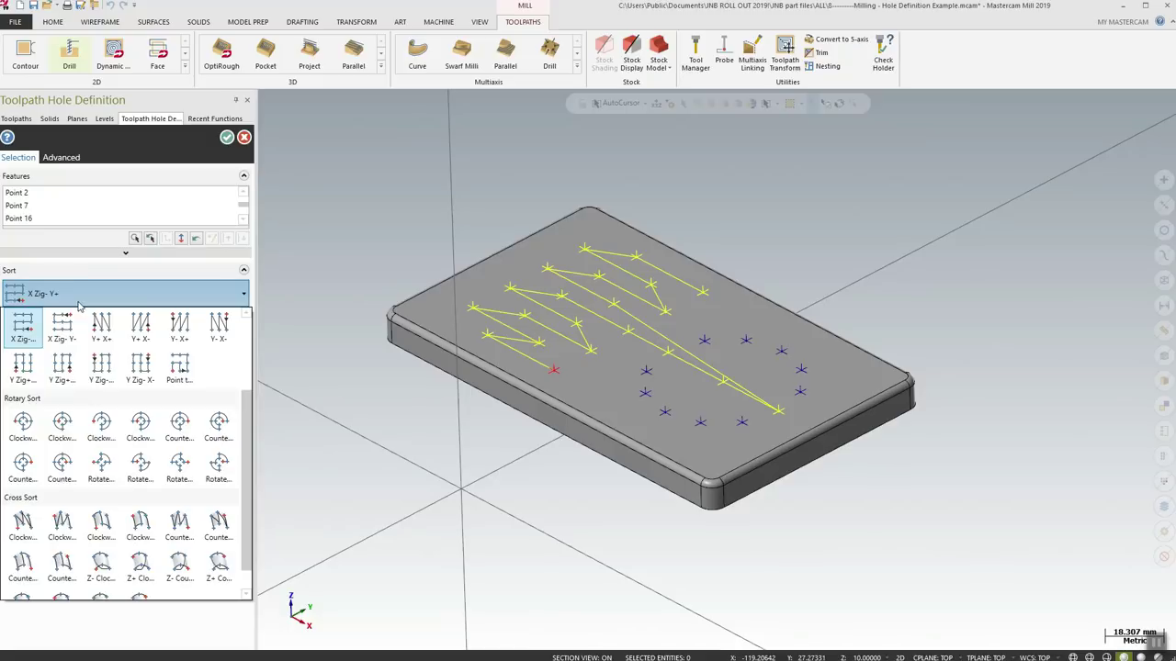
left_click(22, 427)
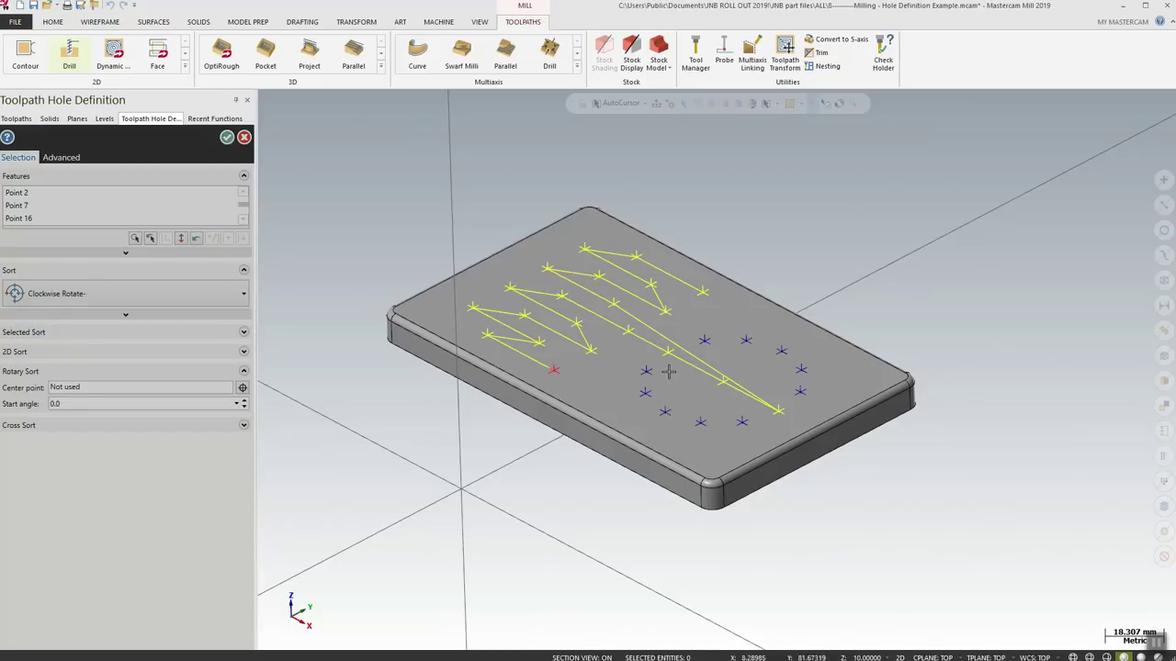
left_click(631, 334)
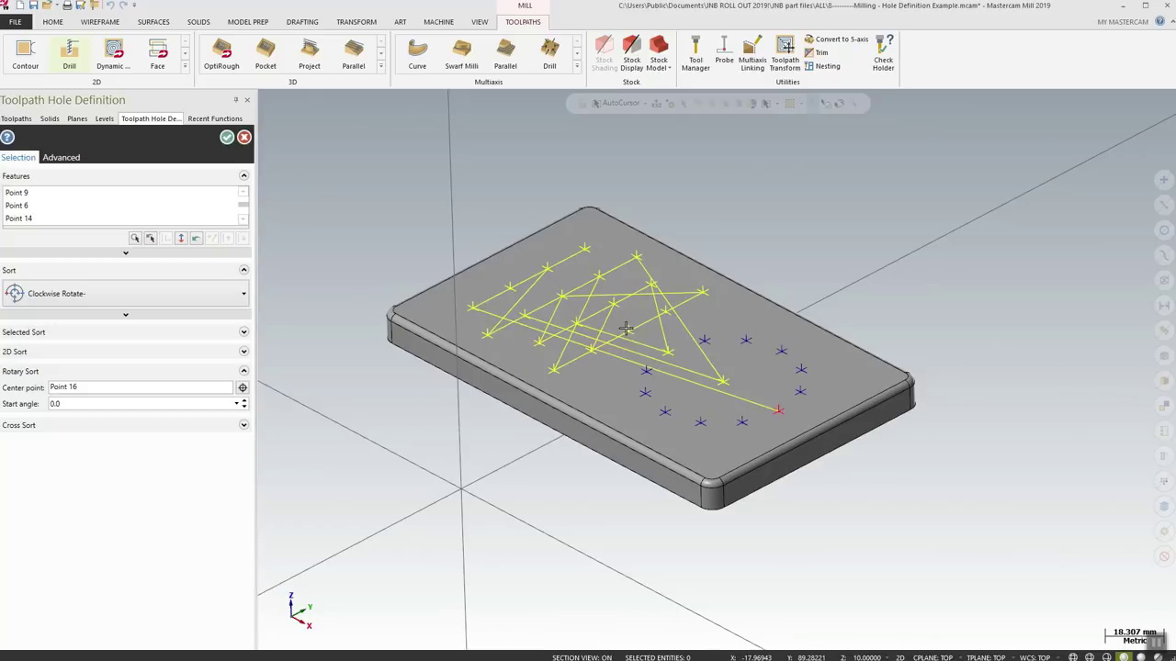
Try the 2D sort orders X- Y-, X+ Y+ and X+ Y- on the selected holes
left_click(188, 293)
scroll(64, 368, "up", 1)
scroll(64, 369, "up", 1)
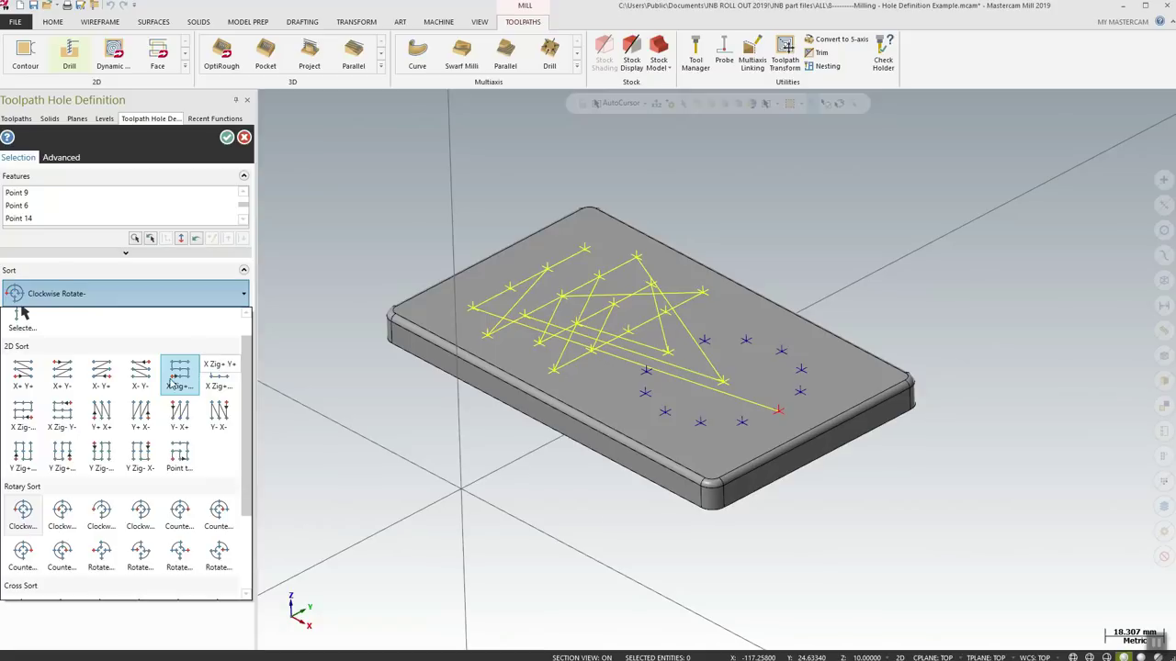
left_click(140, 370)
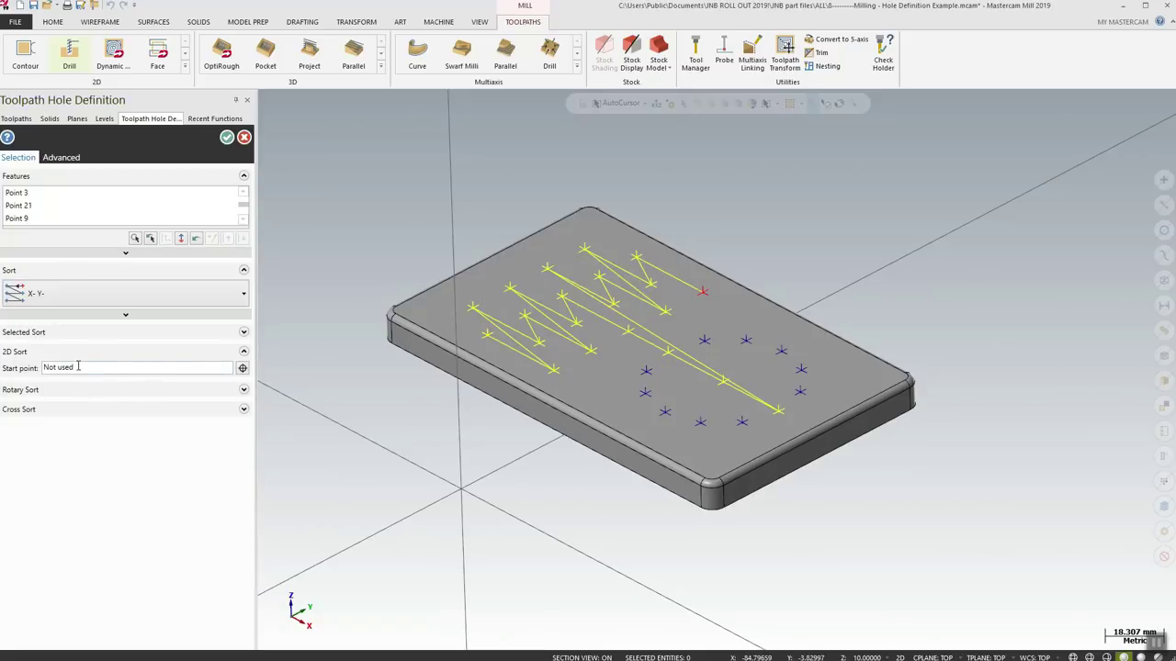
left_click(129, 299)
left_click(23, 373)
left_click(109, 299)
left_click(62, 368)
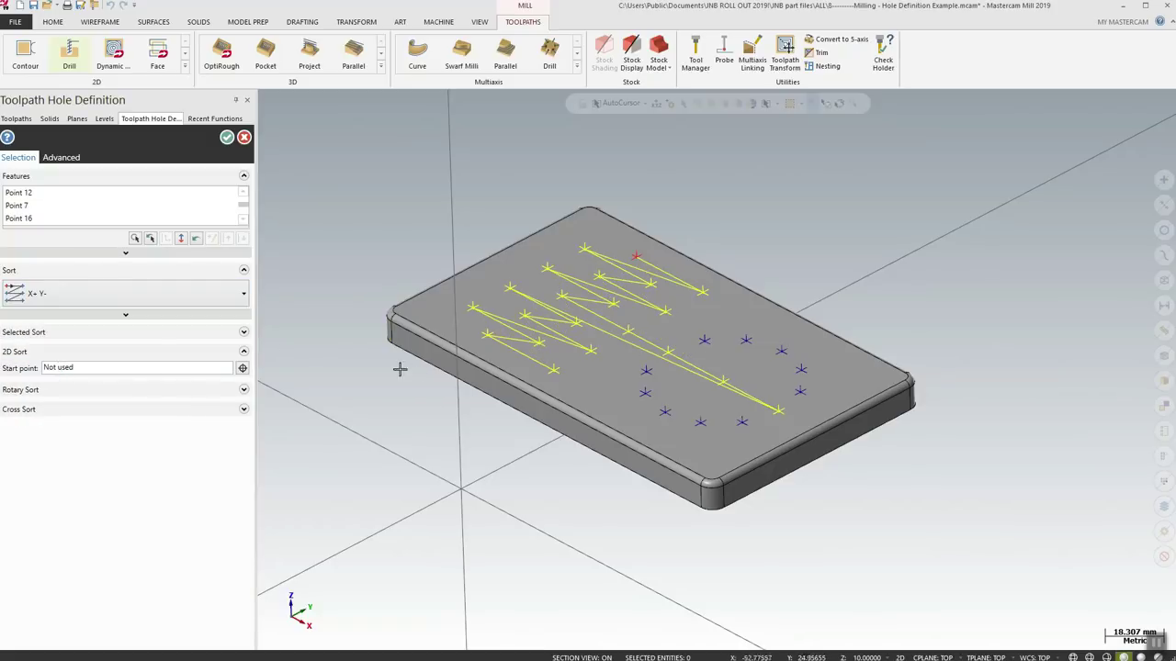
Sort the holes by X+ Y+ and window-select more points of the circular pattern
left_click(44, 295)
left_click(23, 373)
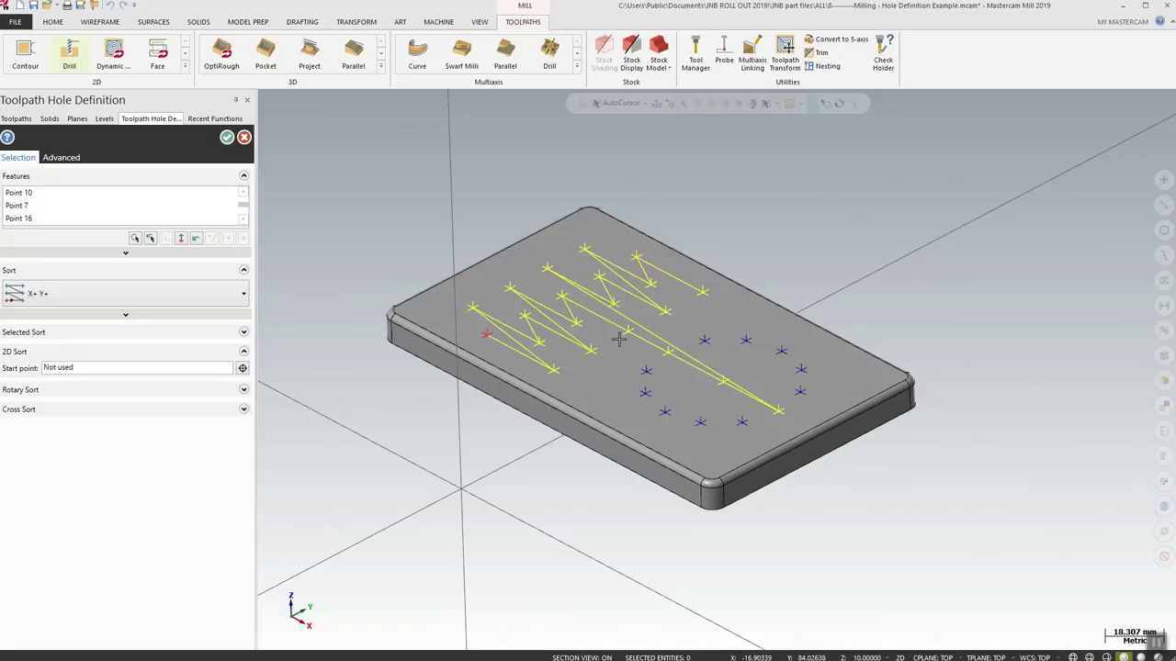
left_click_drag(618, 333, 771, 530)
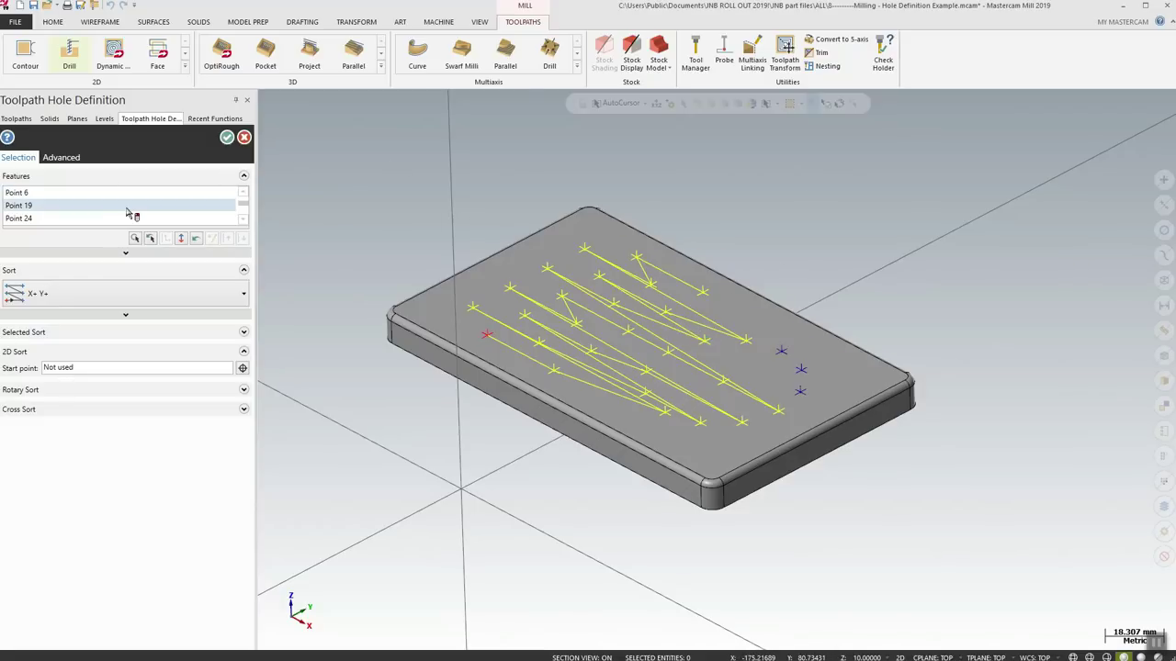
Cancel the new drill toolpath's parameters and discard operation 2 instead of keeping it
left_click(46, 7)
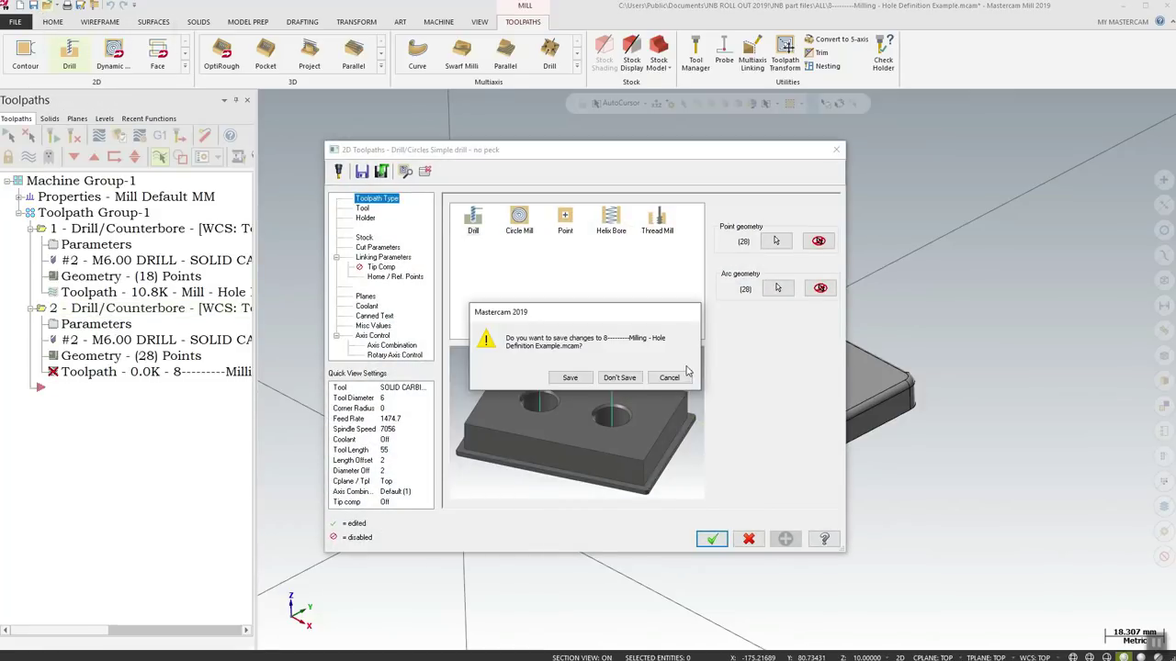
left_click(668, 378)
left_click(747, 540)
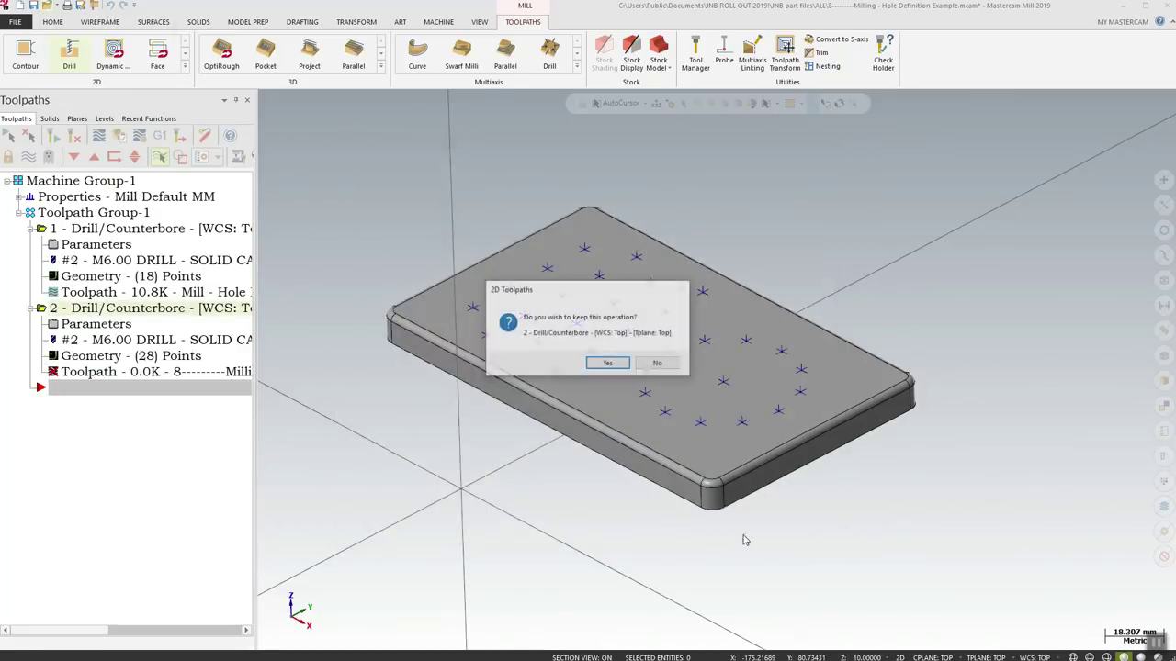
left_click(656, 364)
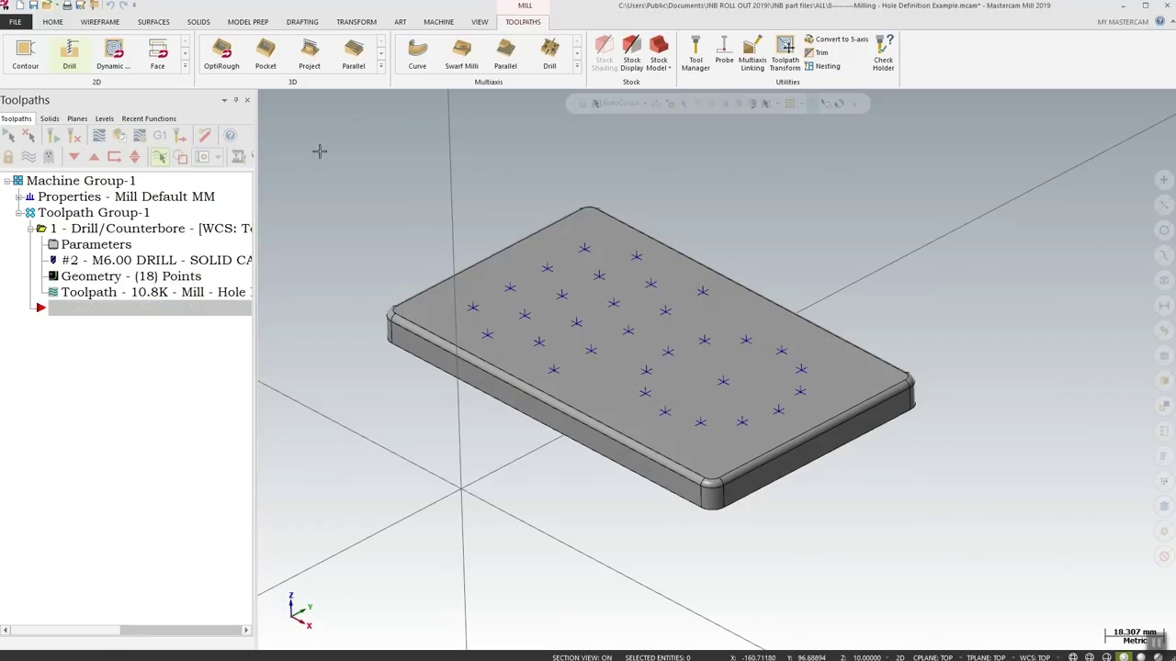
Open the part file "9----------Milling - Skip Small Pockets - Copy" without saving changes to the hole definition part
left_click(46, 5)
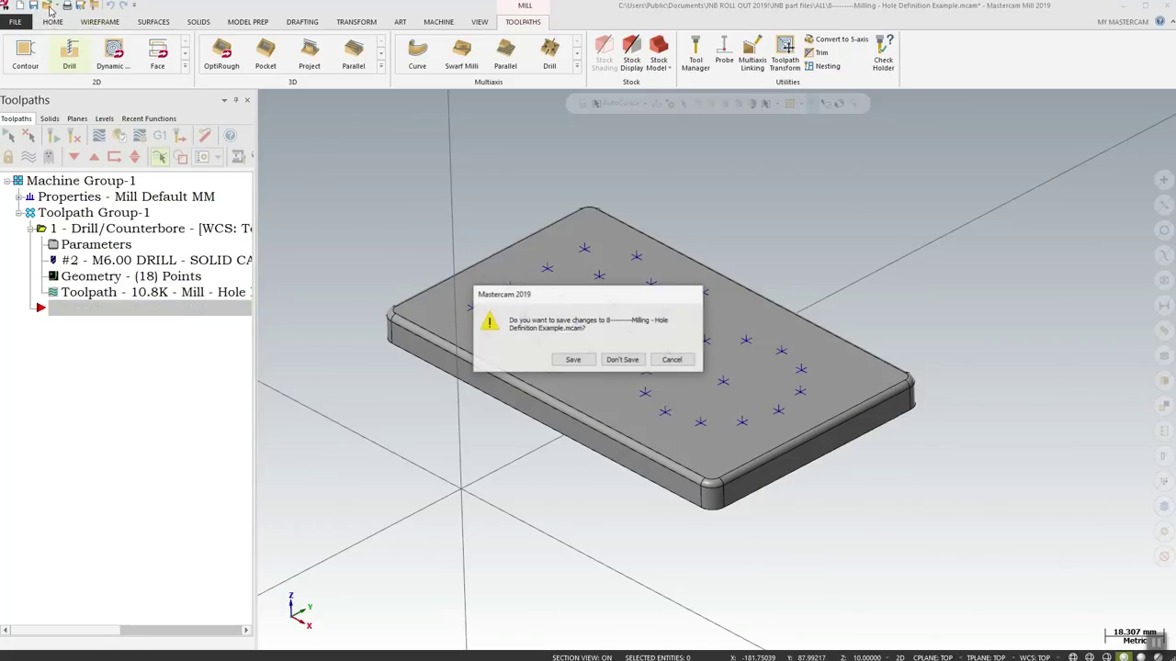
left_click(621, 359)
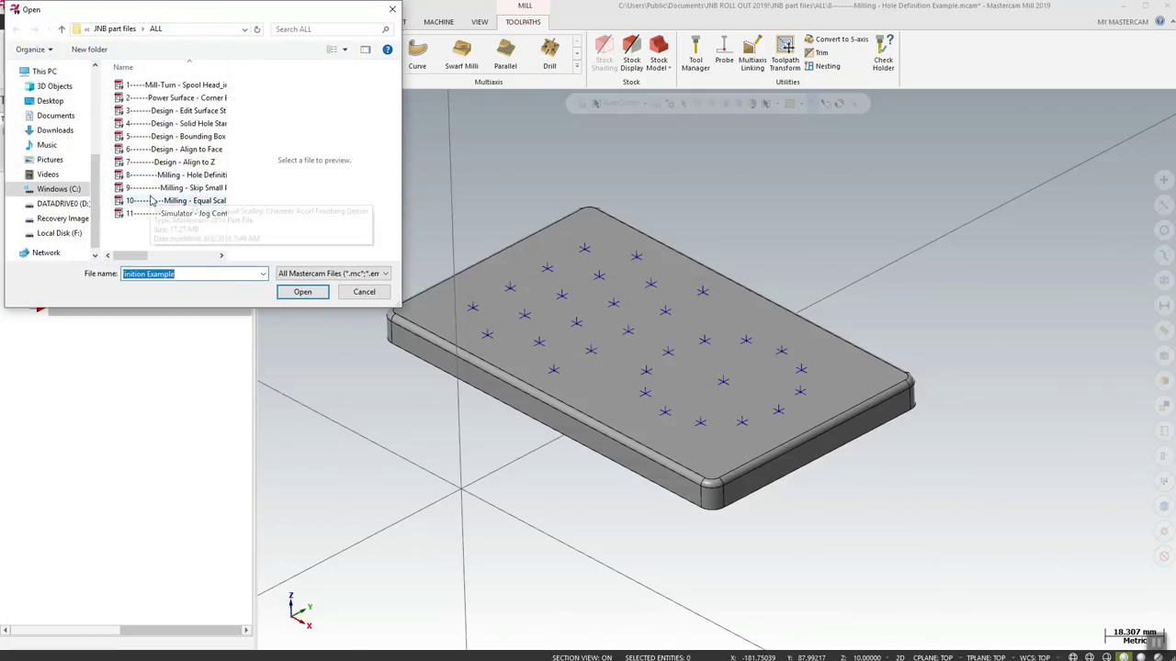
left_click(170, 187)
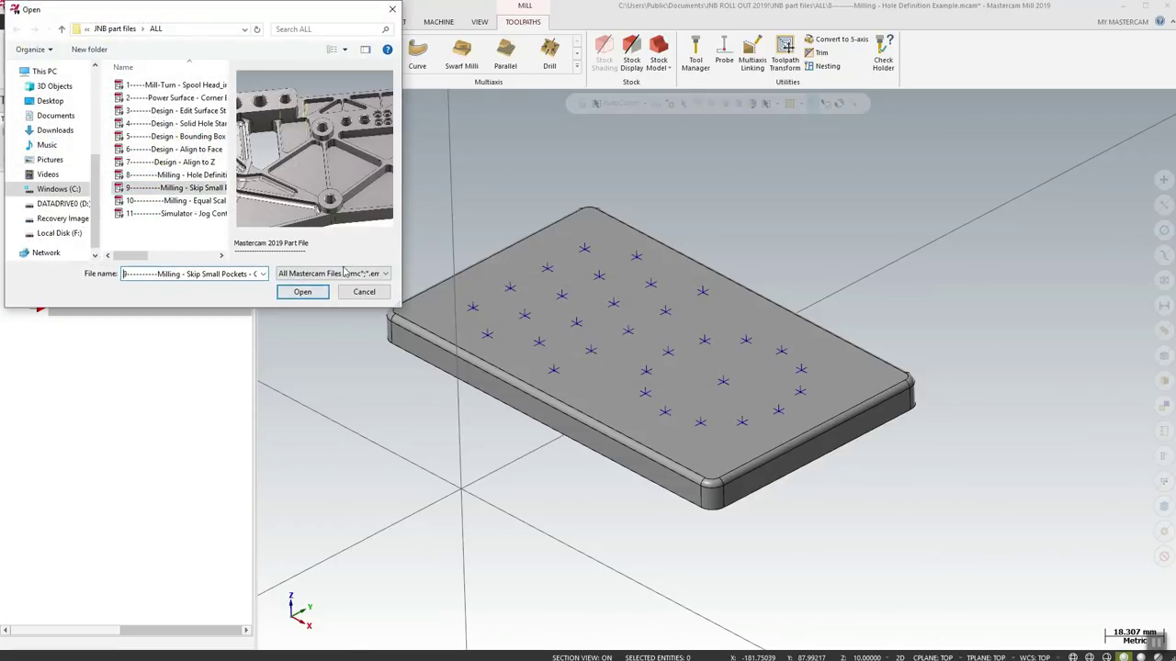
left_click(304, 291)
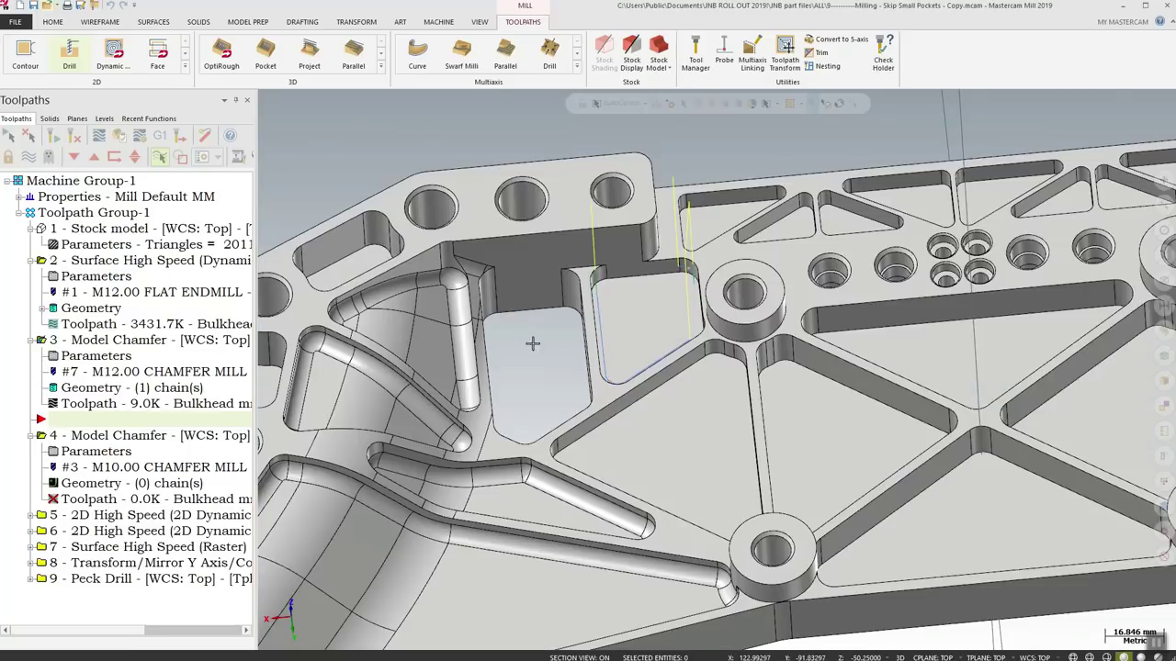
Select operation 2, Surface High Speed (Dynamic OptiRest), and examine its toolpath in the triangular pockets
left_click(147, 266)
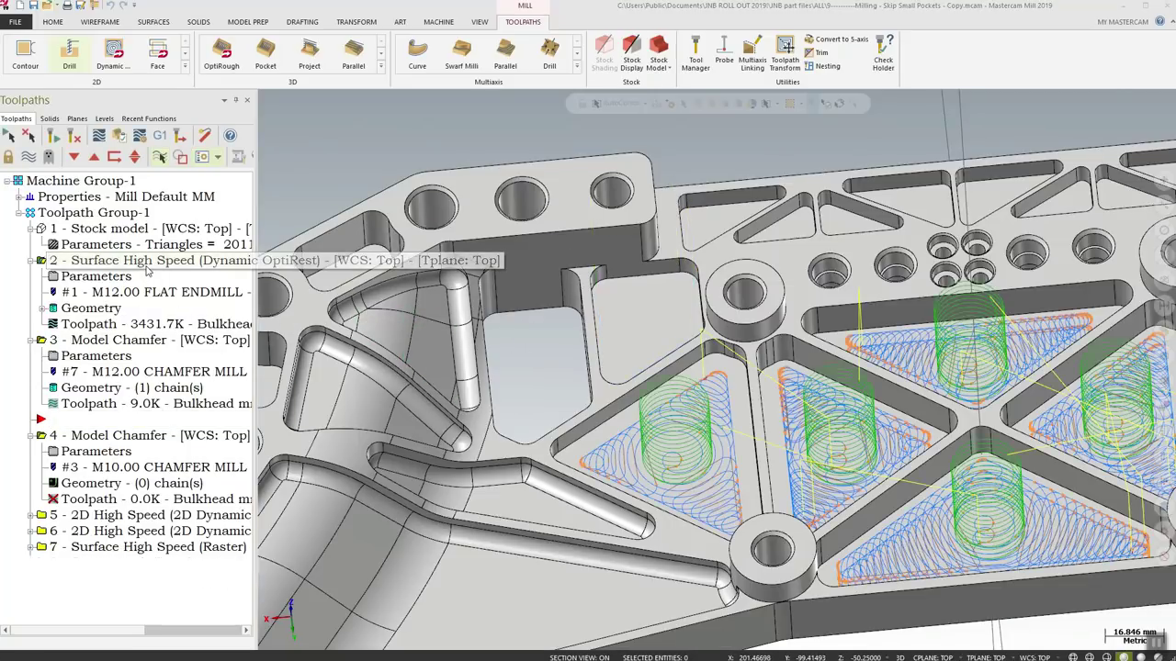
key("alt+7")
middle_click_drag(496, 306, 546, 423)
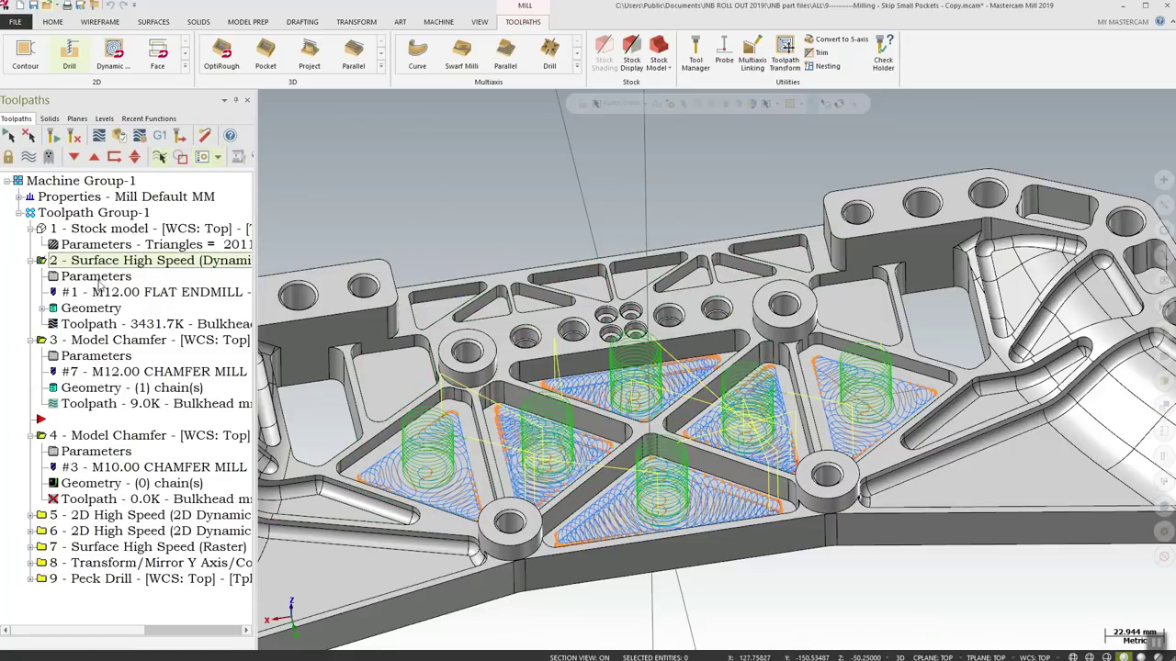
Set the Dynamic OptiRest operation's transitions to skip pockets smaller than 380% and accept the parameters
left_click(98, 281)
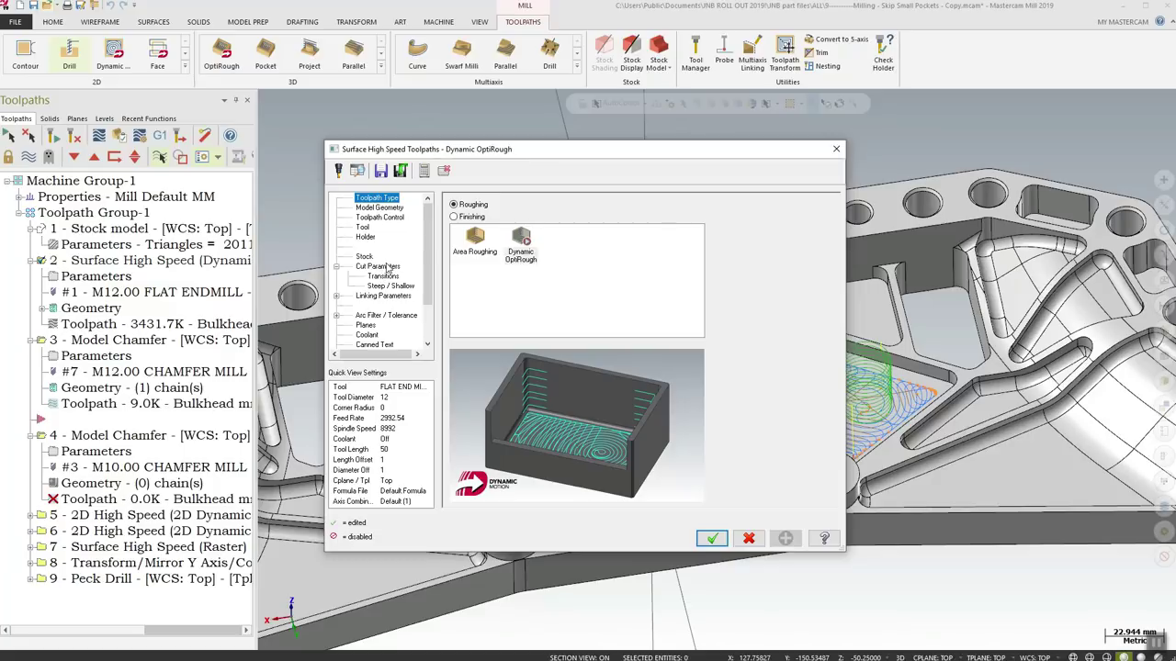
left_click(377, 267)
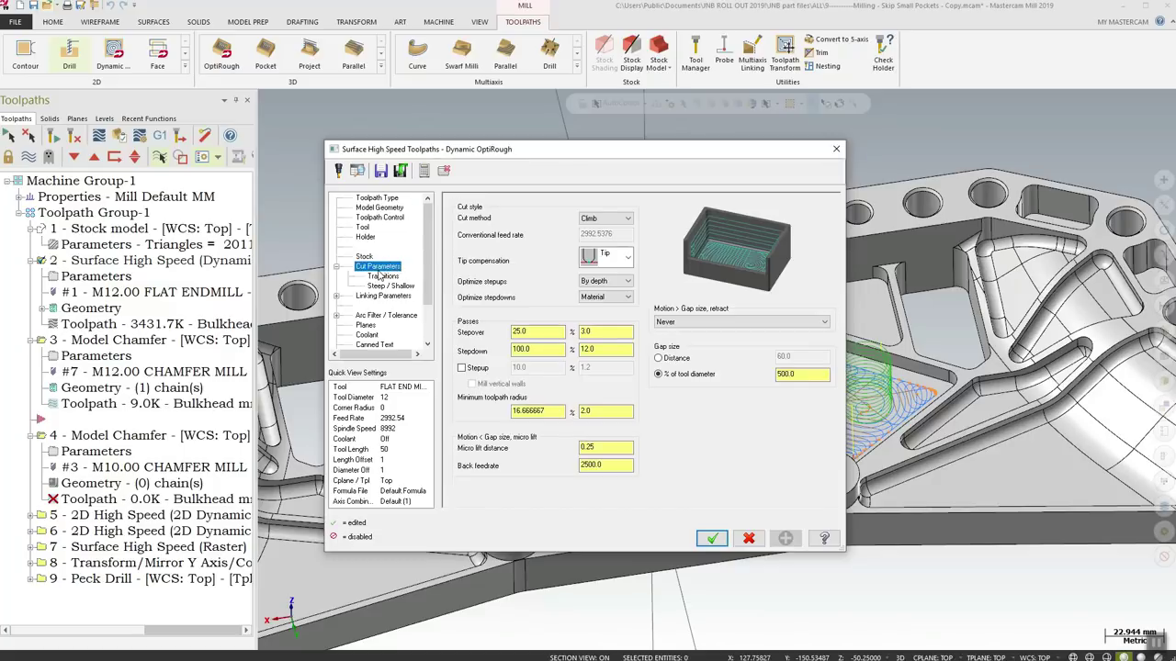
left_click(383, 276)
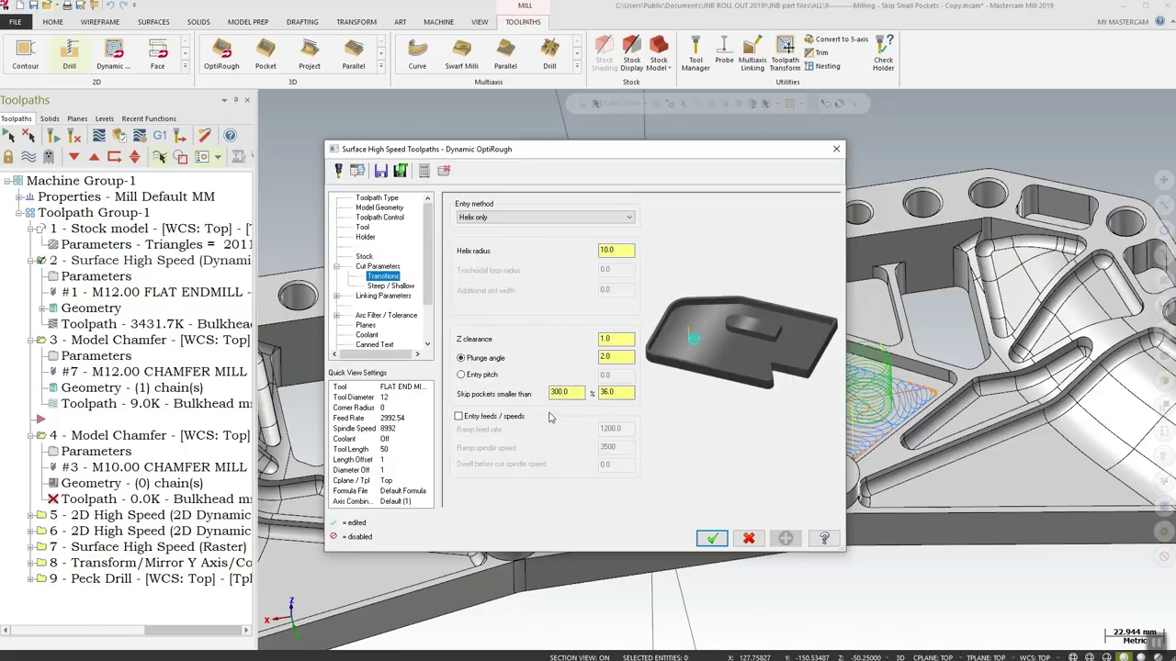
left_click(619, 393)
left_click(570, 392)
double_click(572, 392)
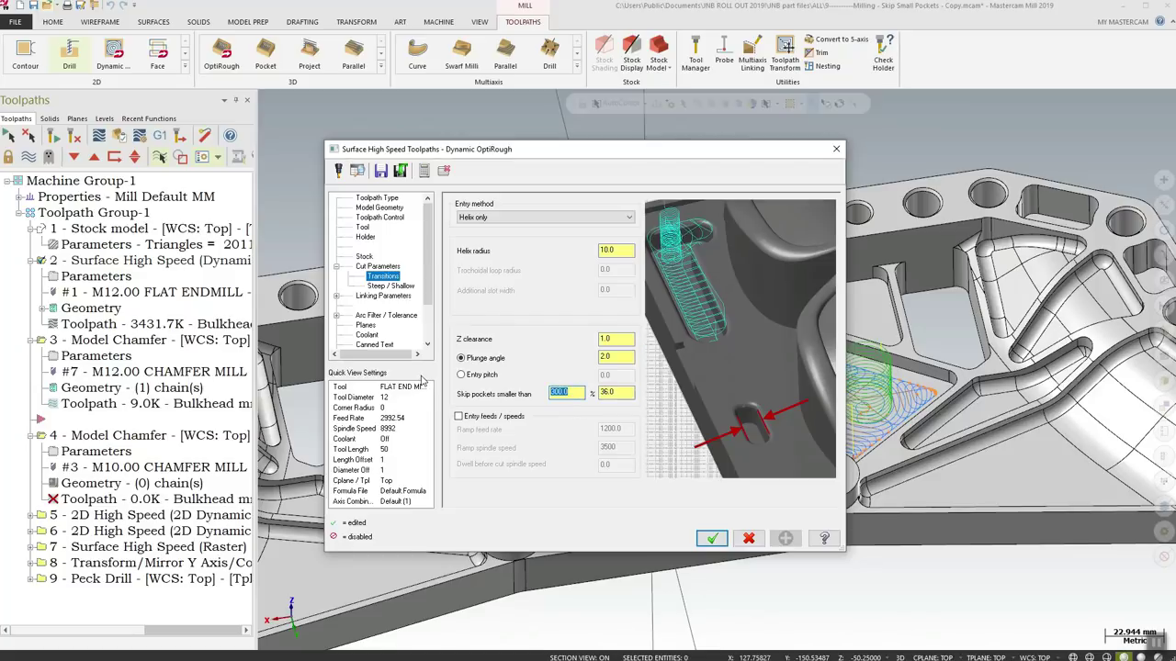
type("380")
key("Return")
left_click(712, 539)
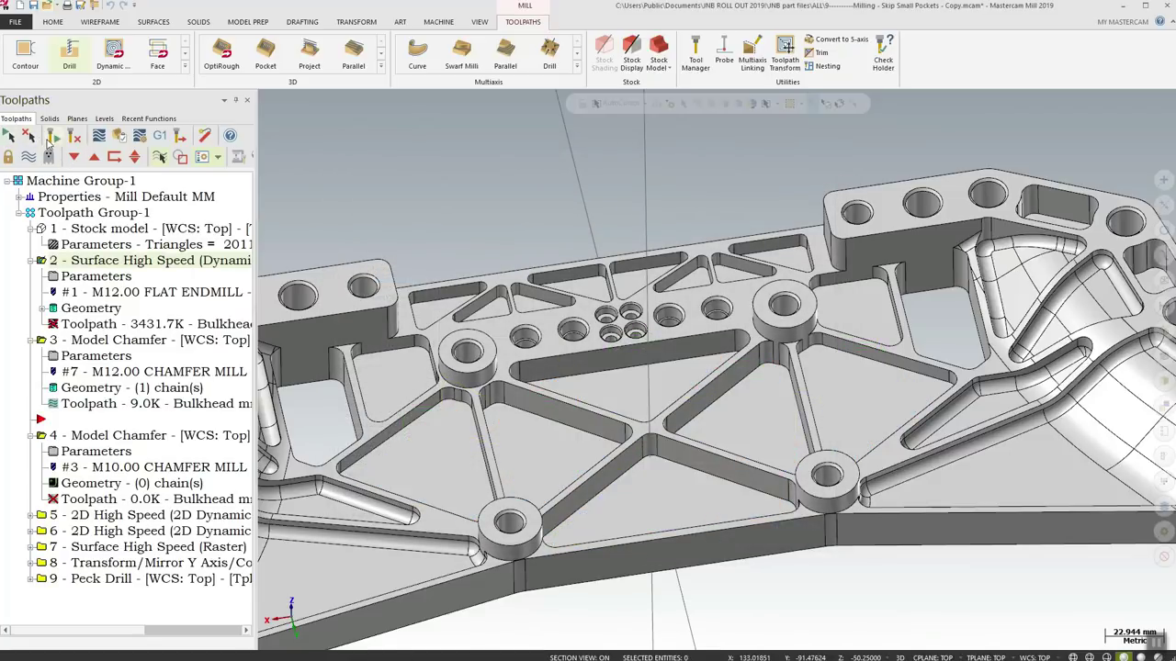
Regenerate the Dynamic OptiRest toolpath and collapse operation 2 in the operations tree
left_click(53, 135)
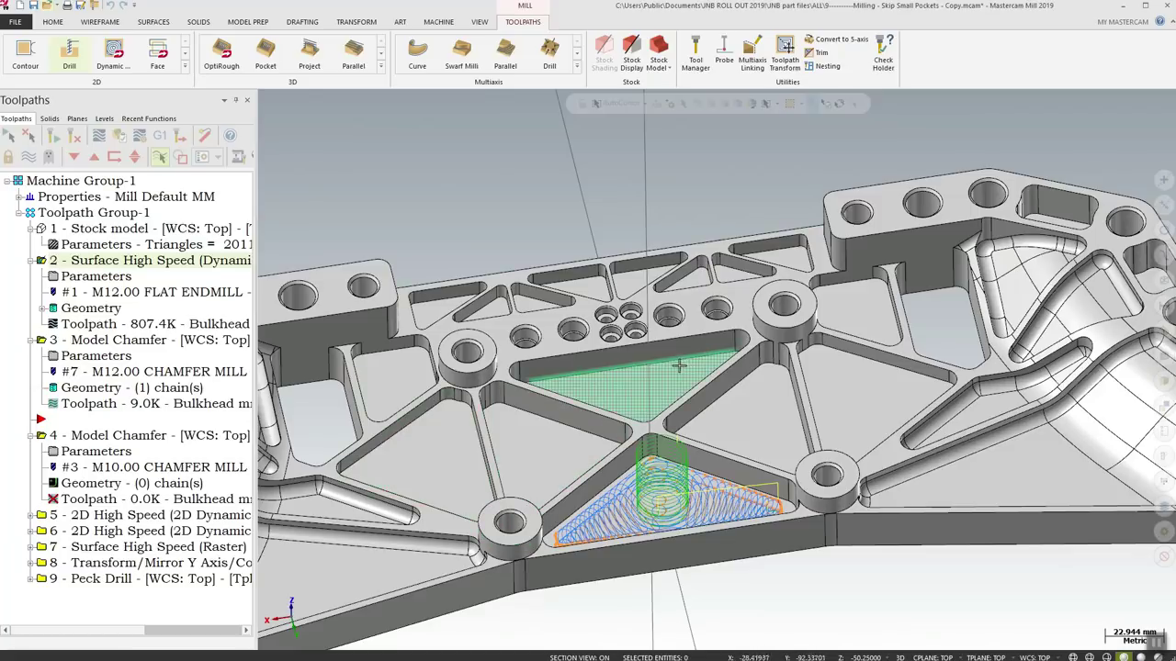
scroll(931, 384, "up", 1)
scroll(931, 384, "down", 3)
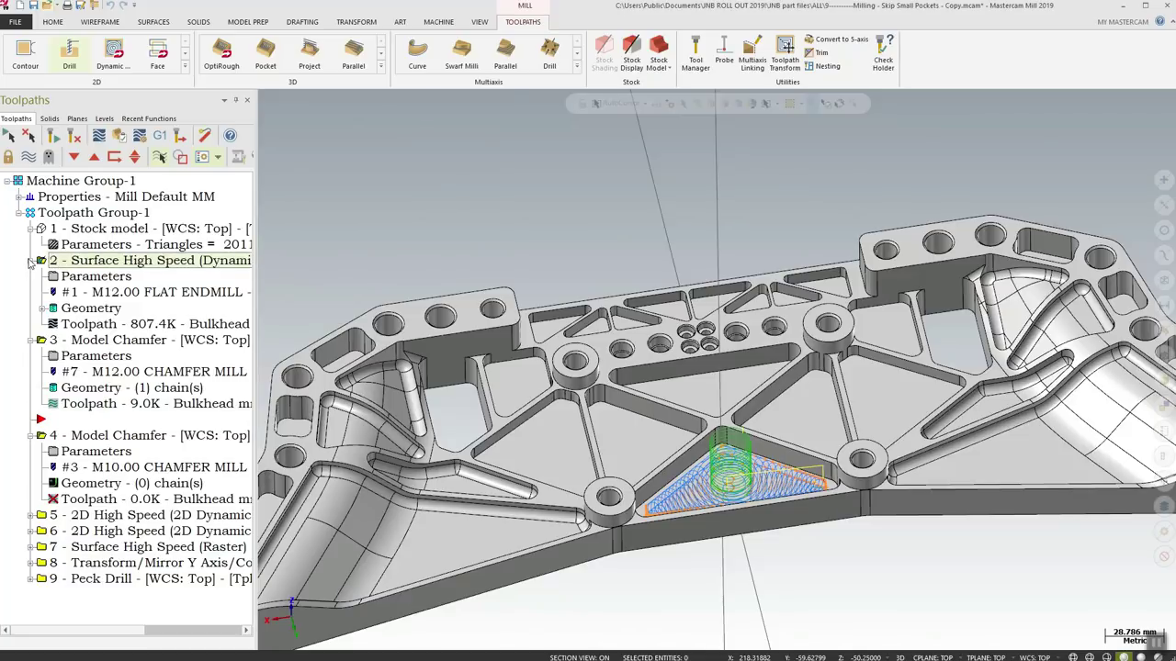
left_click(29, 261)
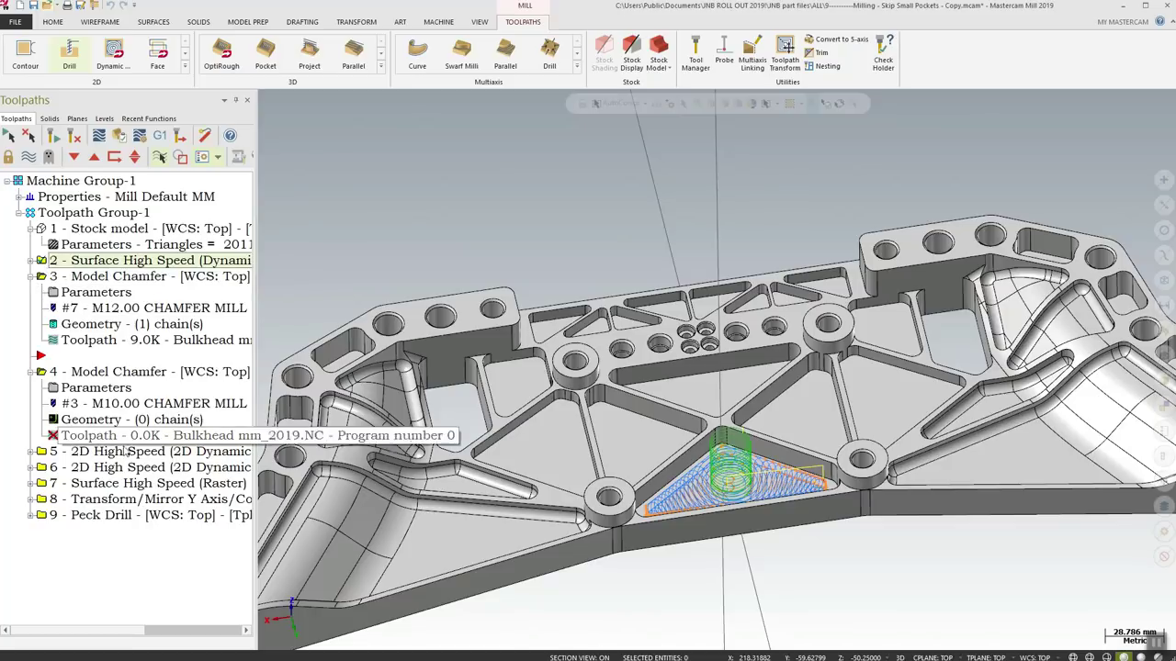
Create a 2D Contour toolpath, chaining linked edges from the small arc at the open pocket's rim, and direct the chain along the adjoining straight edge
scroll(551, 432, "up", 5)
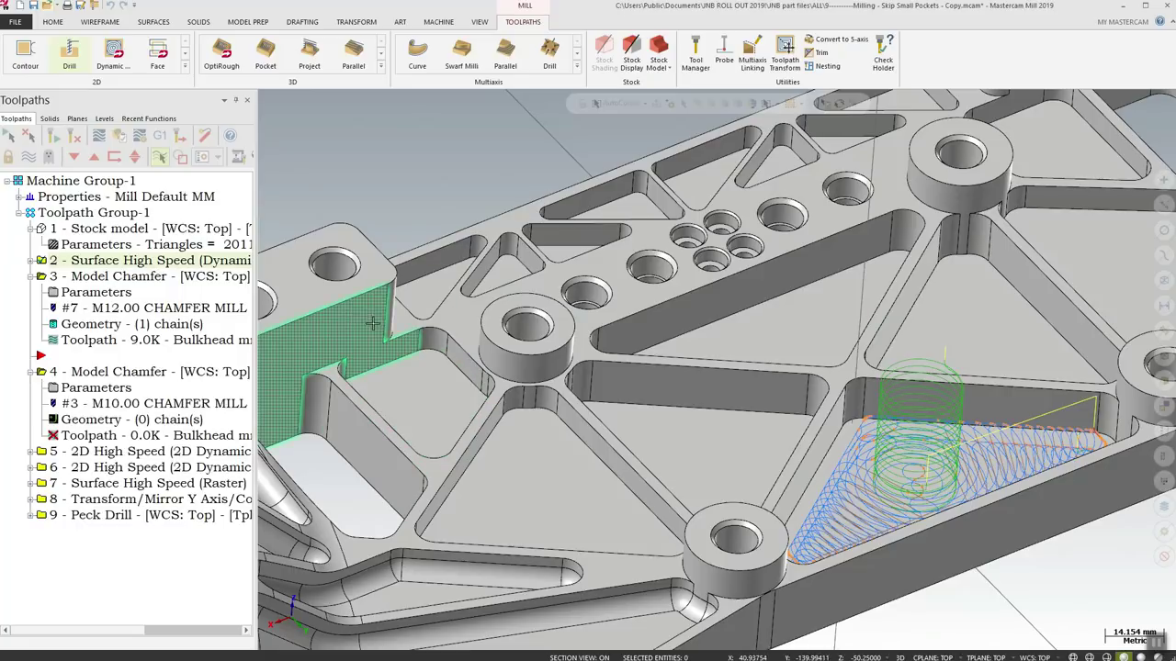
left_click(22, 57)
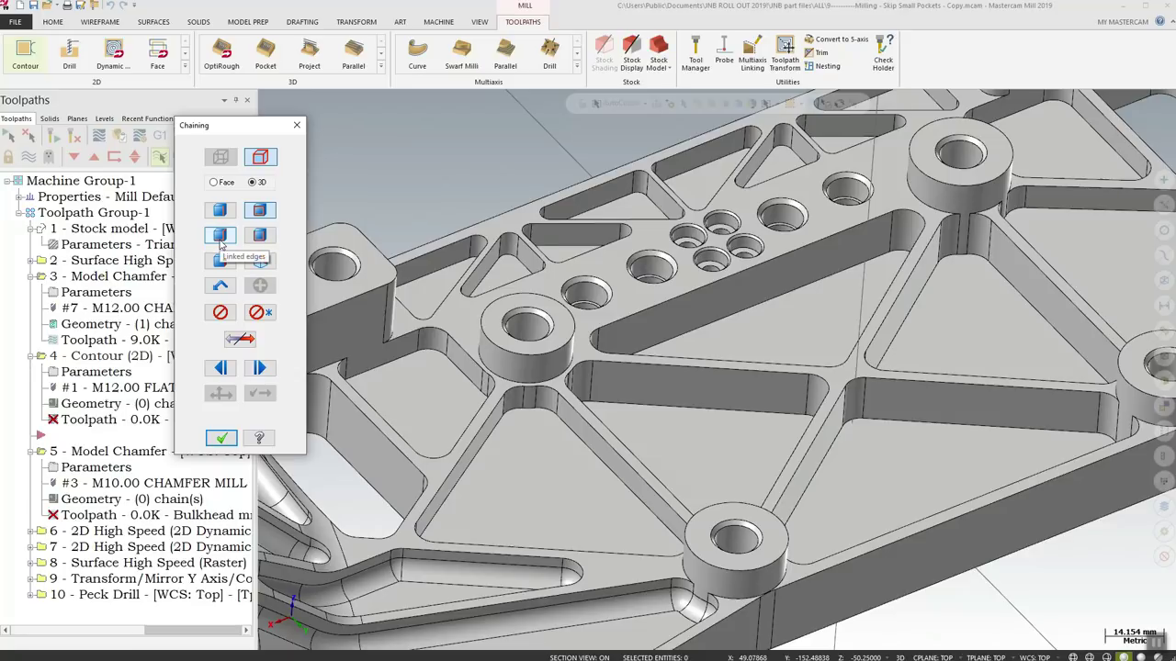
left_click(221, 237)
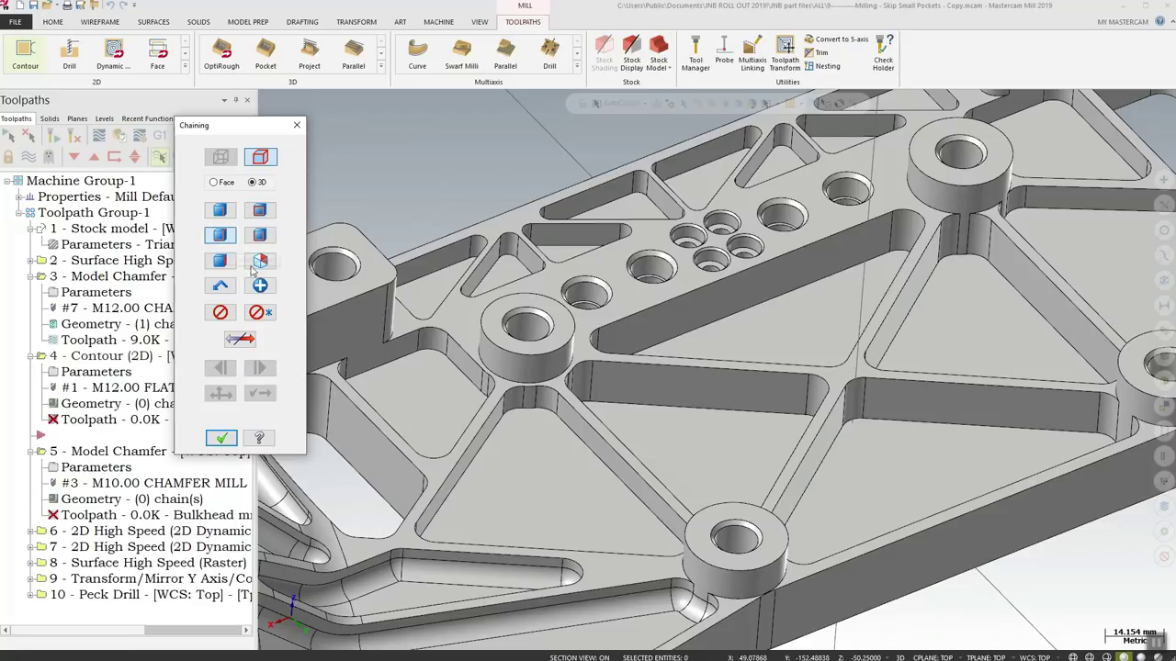
scroll(599, 435, "up", 3)
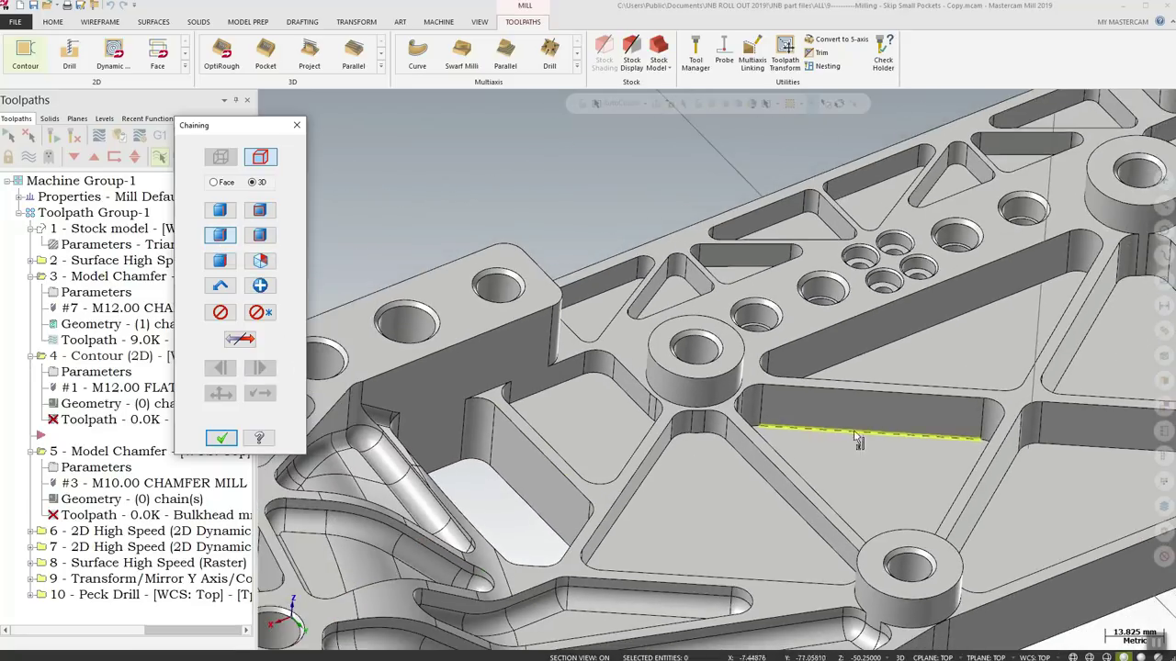
scroll(523, 413, "up", 4)
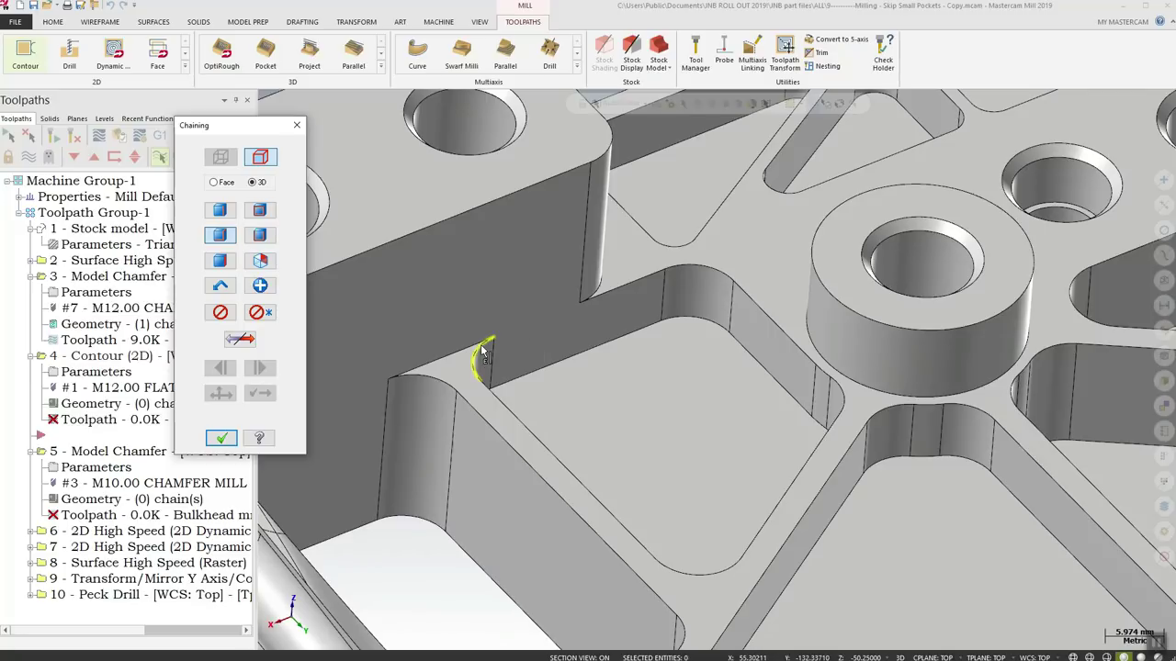
left_click(483, 353)
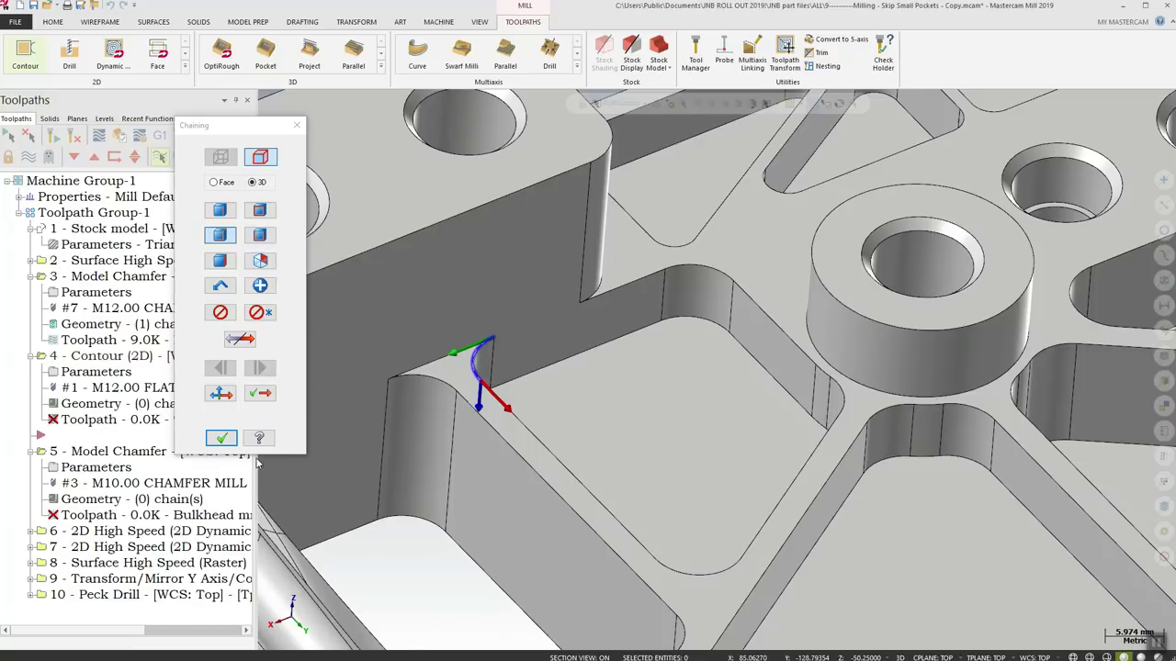
left_click(220, 393)
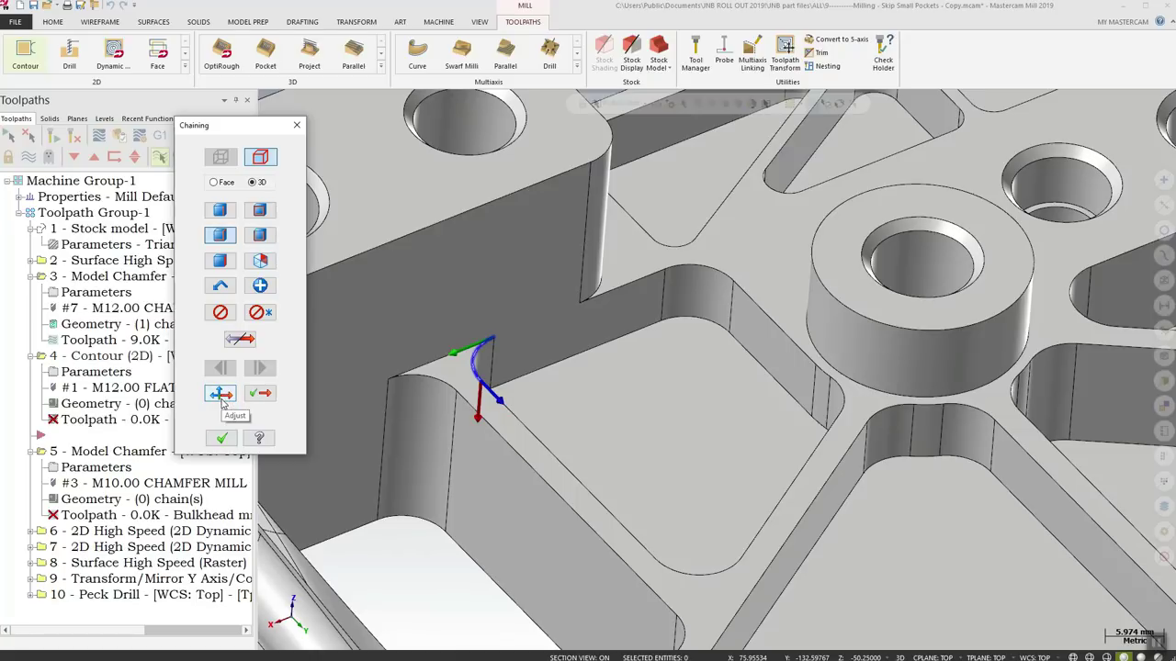
left_click(222, 400)
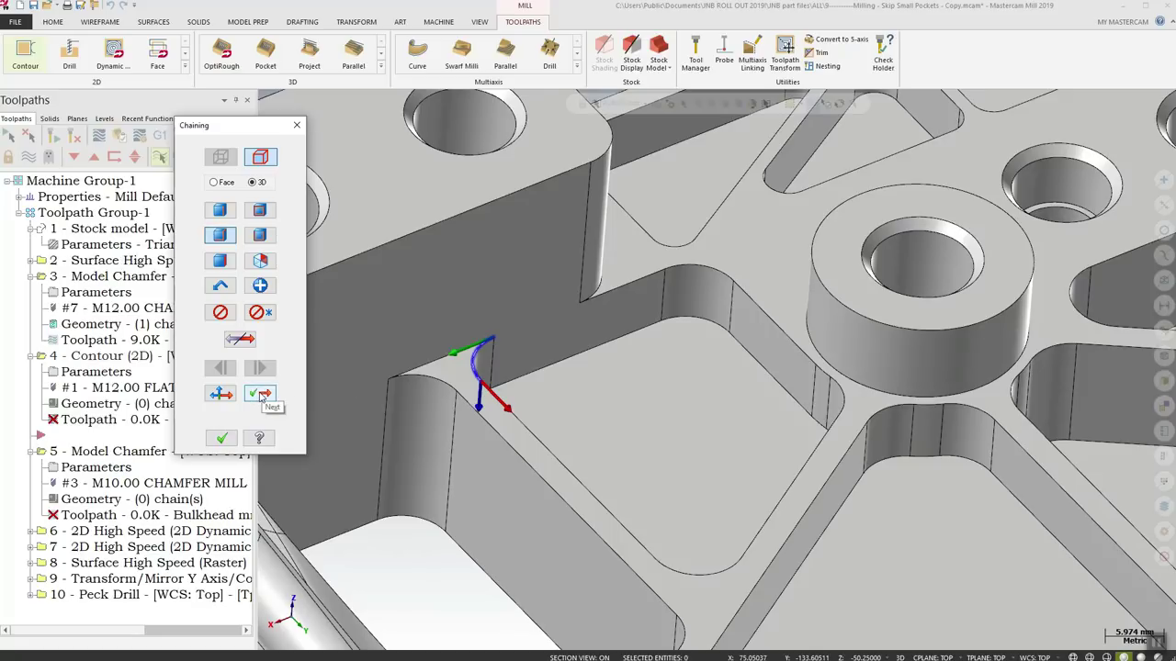
Extend the linked-edge chain around the open pocket's top rim to the tall wall's corner and accept the chain
left_click(262, 395)
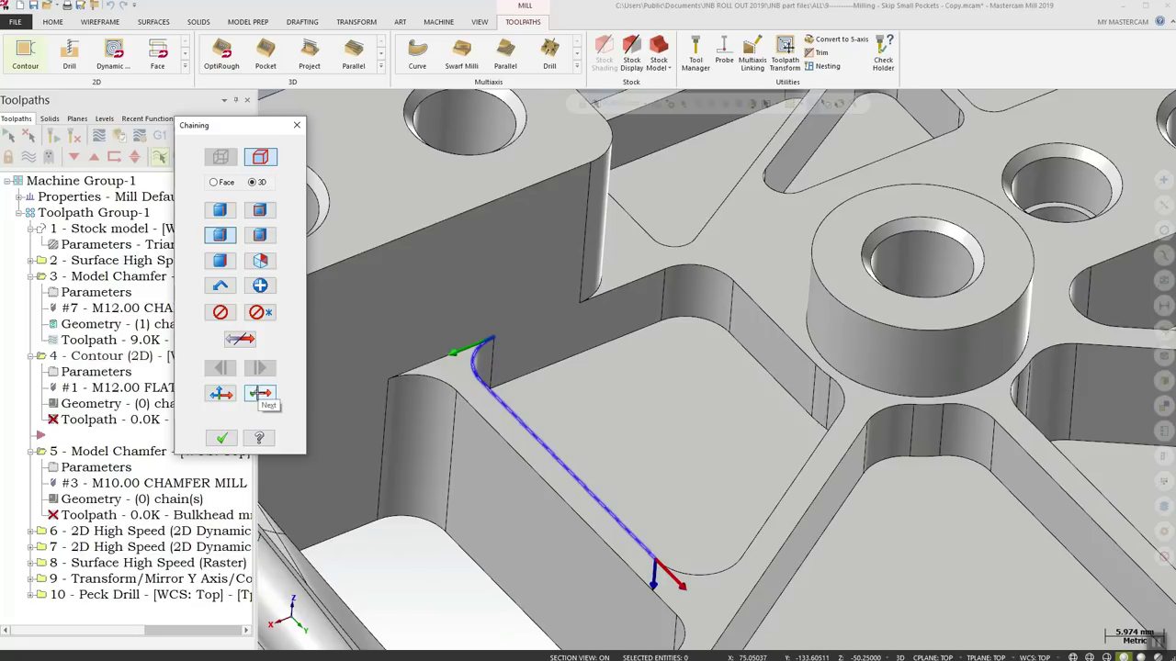
left_click(261, 395)
left_click(261, 395)
left_click(261, 396)
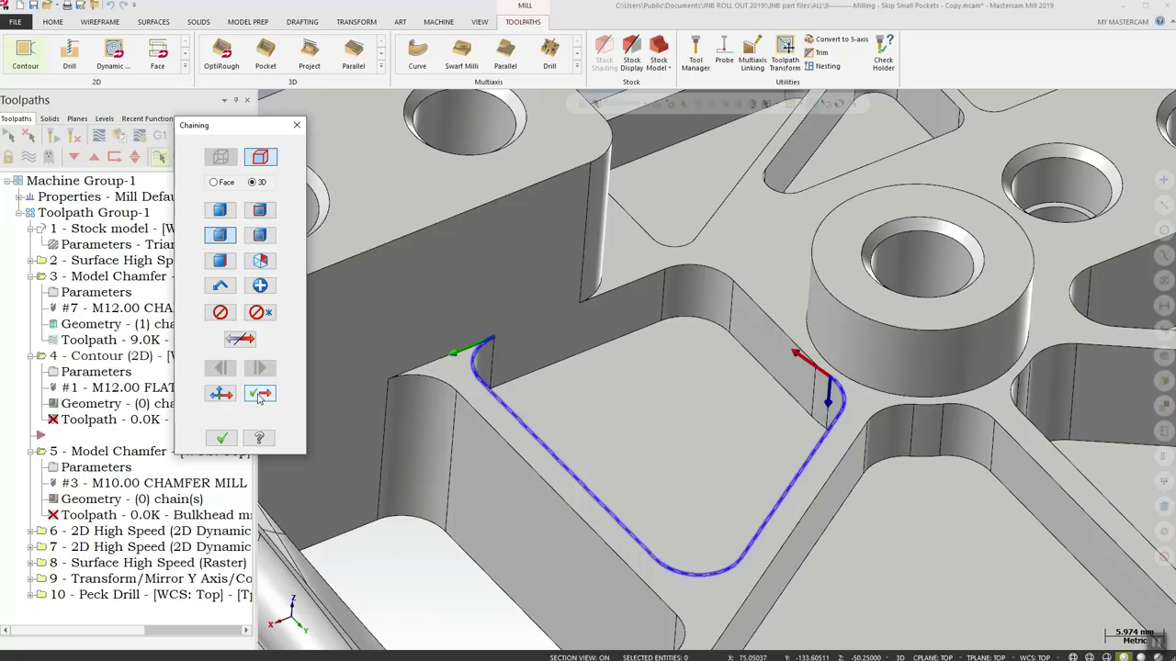
left_click(261, 395)
left_click(261, 395)
left_click(260, 395)
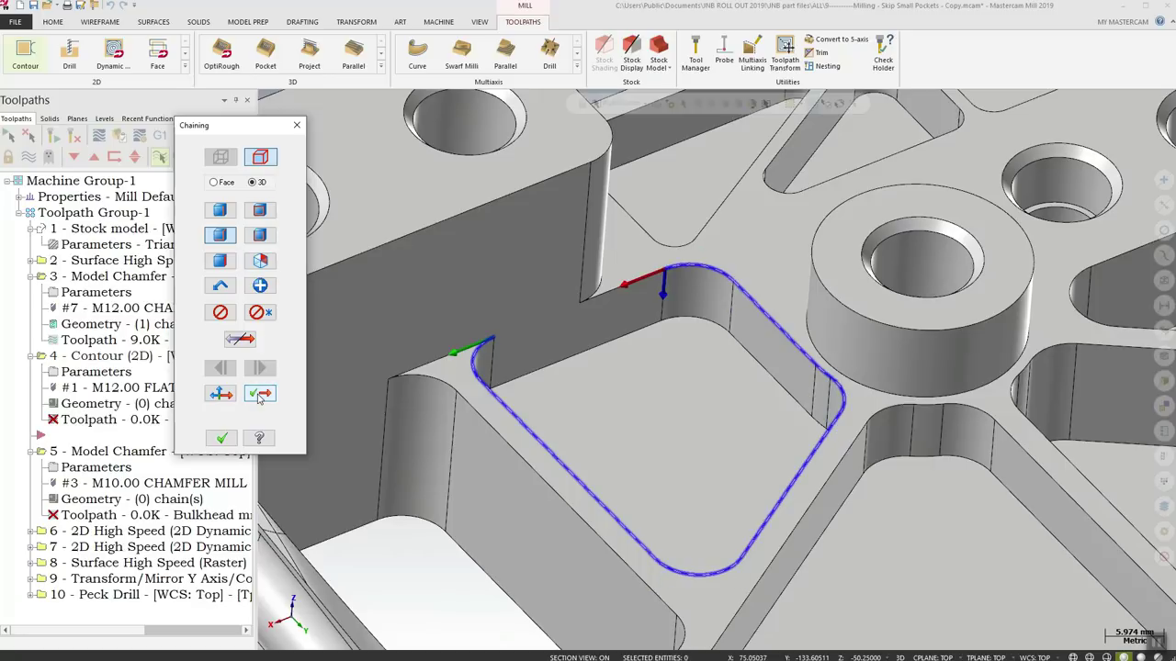
left_click(261, 395)
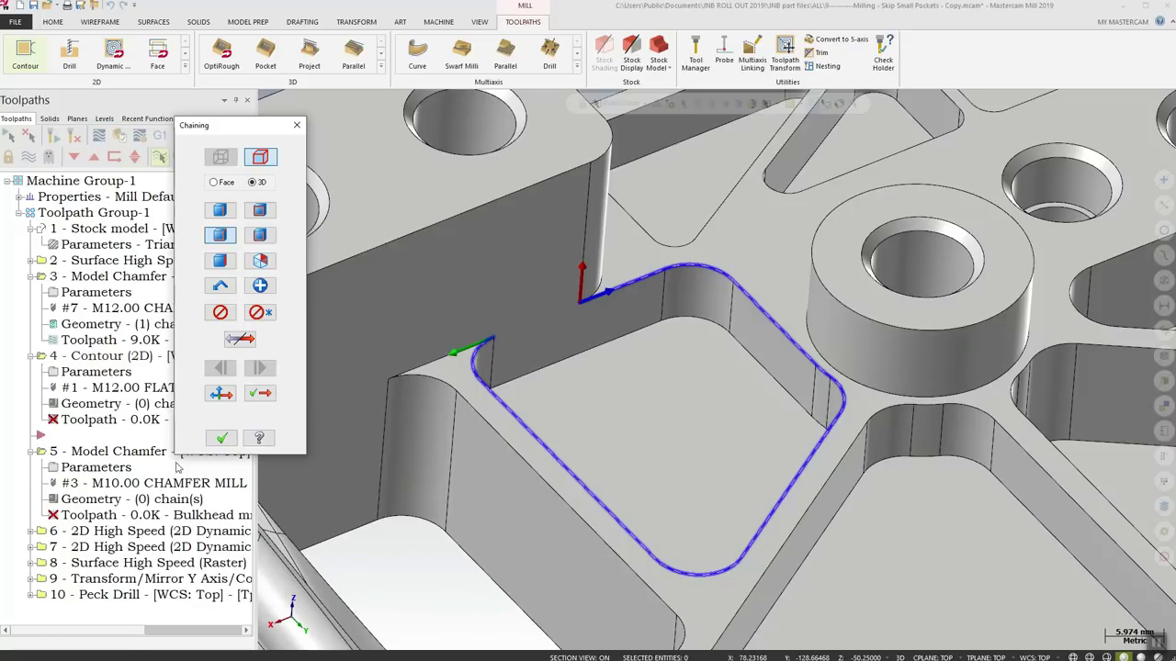
left_click(221, 441)
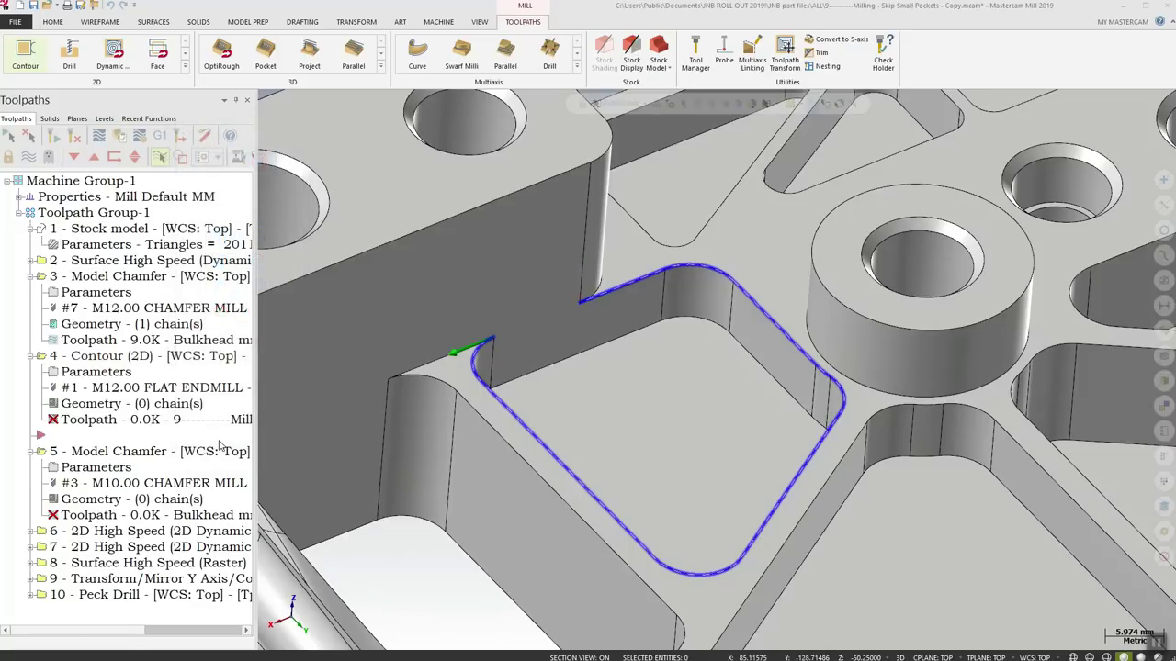
Assign tool 7, CHAMFER MILL 12/90DEG, to the contour, set its contour type to 2D chamfer, and generate the toolpath
left_click(364, 208)
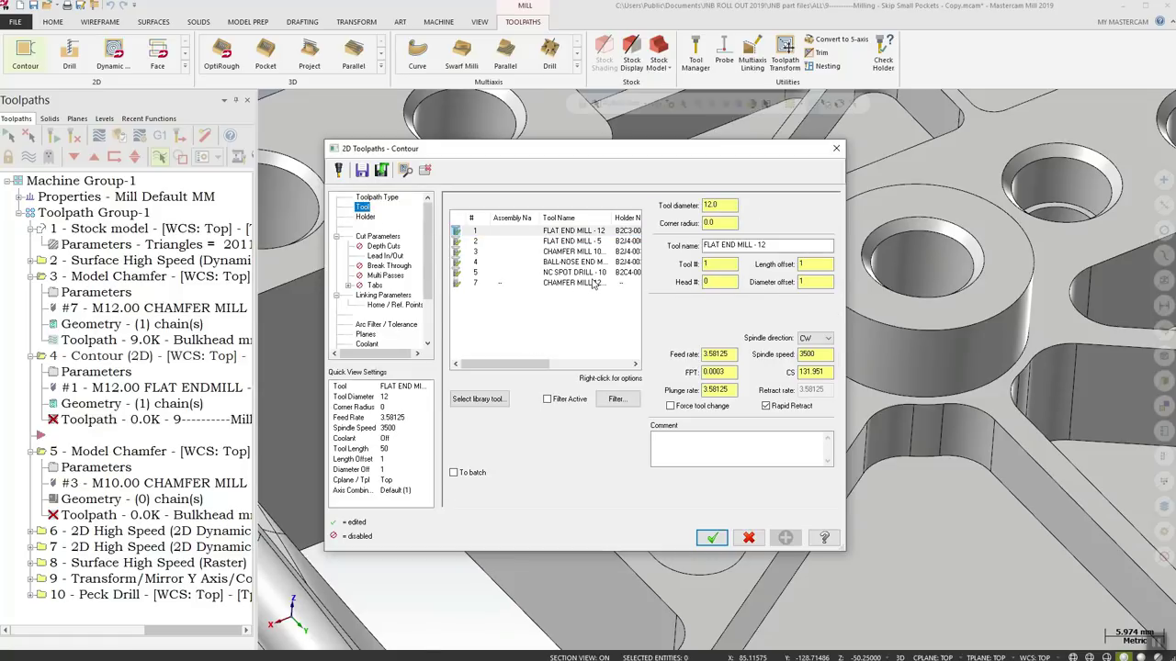
left_click(587, 283)
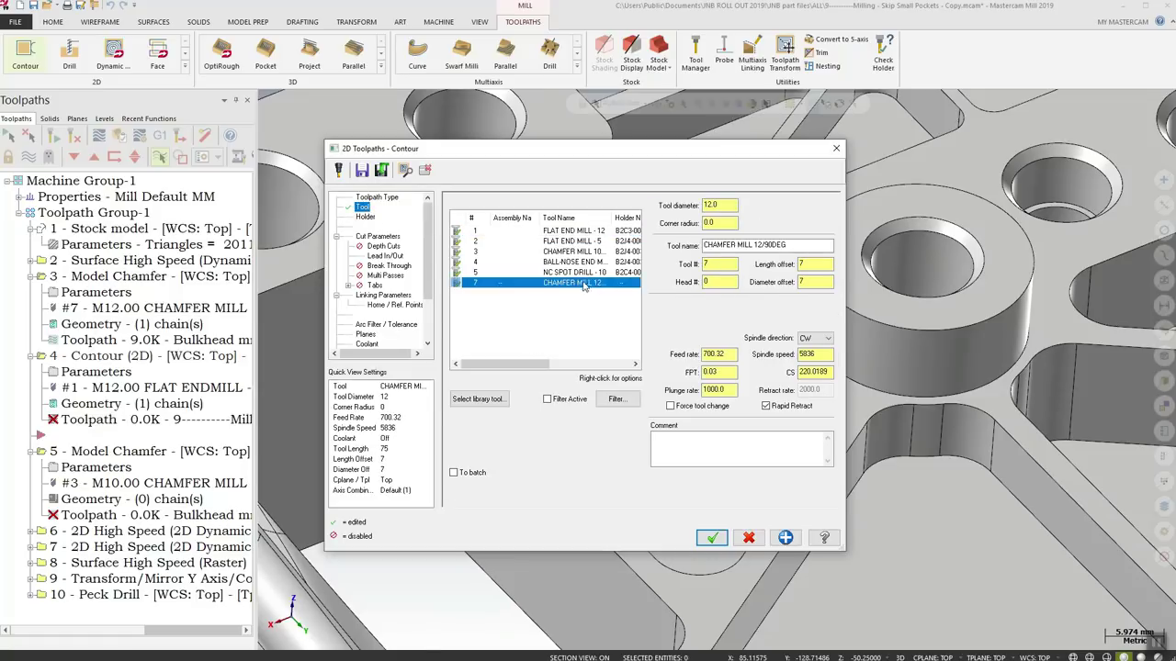
left_click(378, 236)
left_click(771, 227)
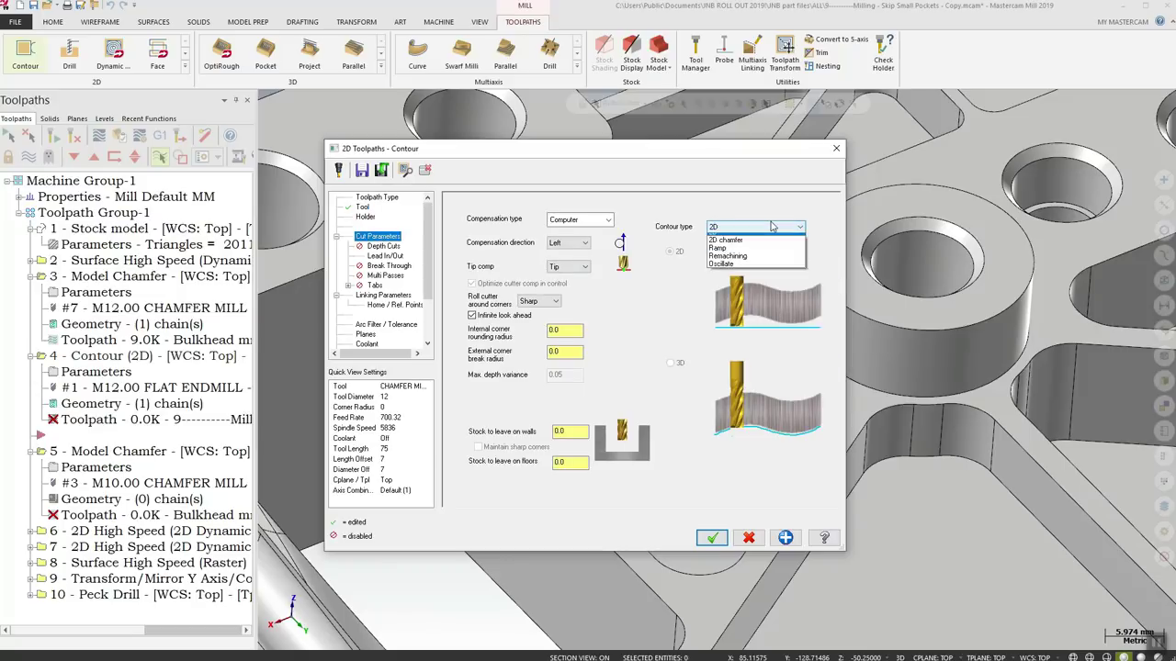
left_click(726, 240)
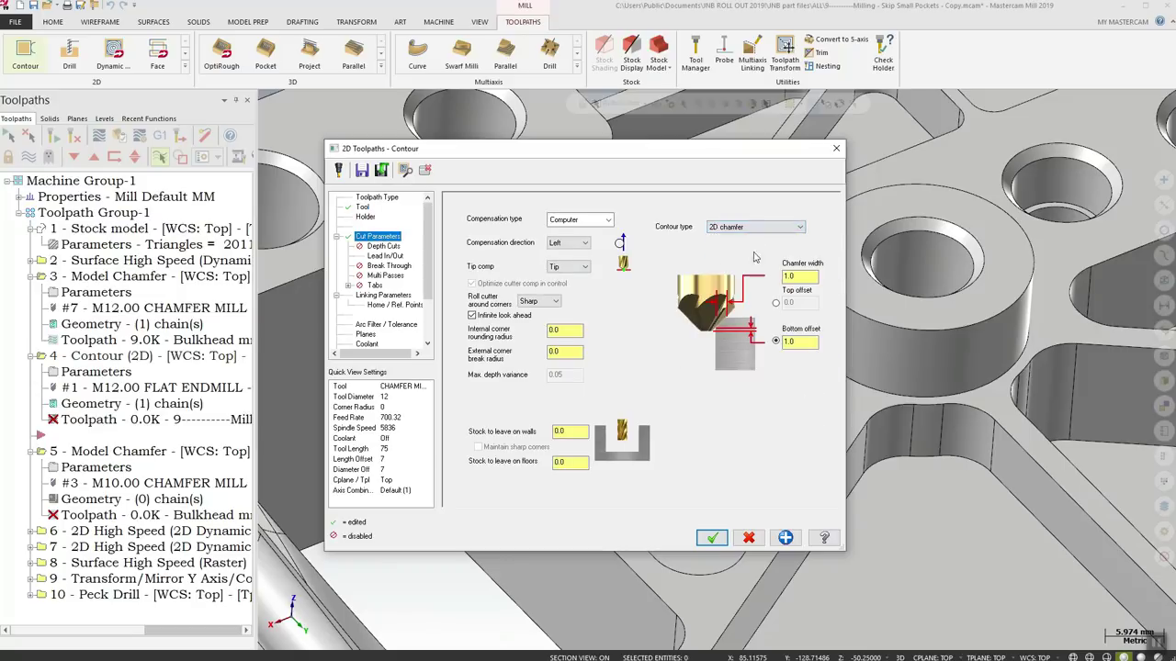
left_click(804, 276)
left_click(711, 540)
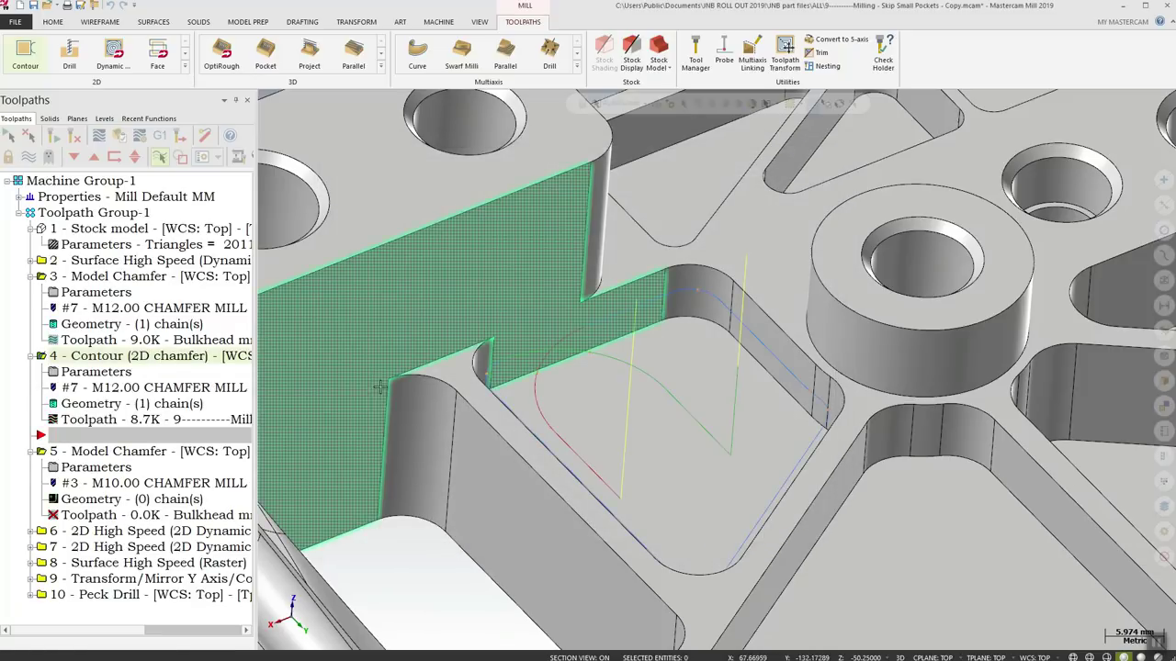
Backplot the 2D chamfer contour and examine the chamfer mill's motion around the open pocket's rim near the tall wall
middle_click_drag(787, 469, 735, 454)
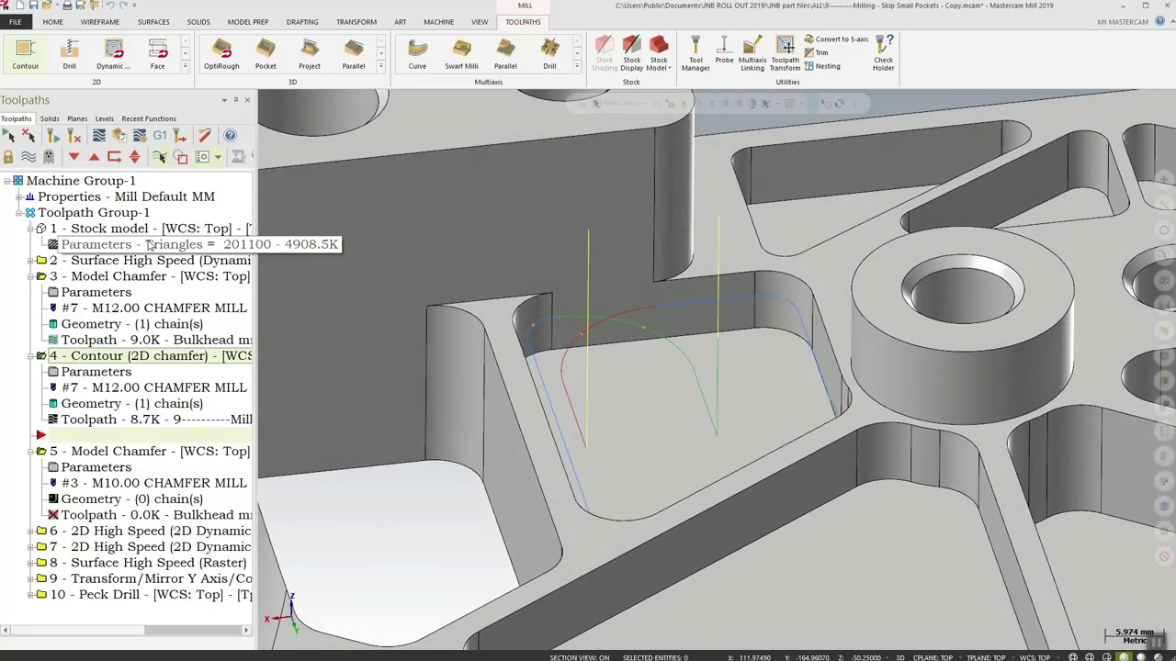
left_click(106, 141)
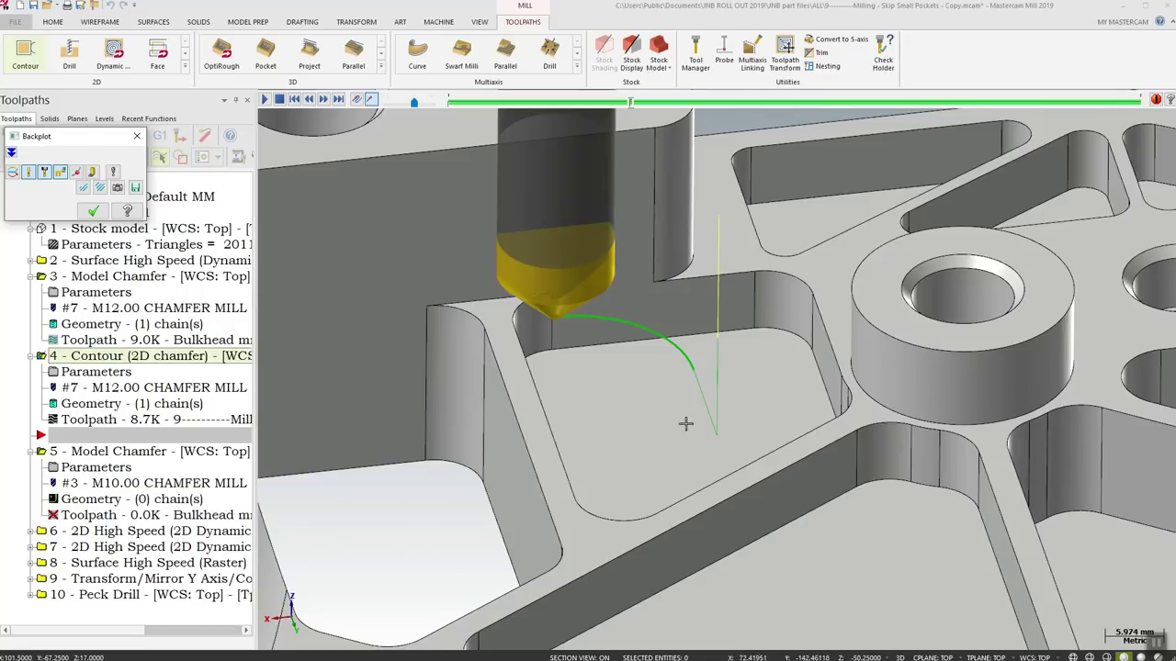
middle_click_drag(685, 423, 577, 389)
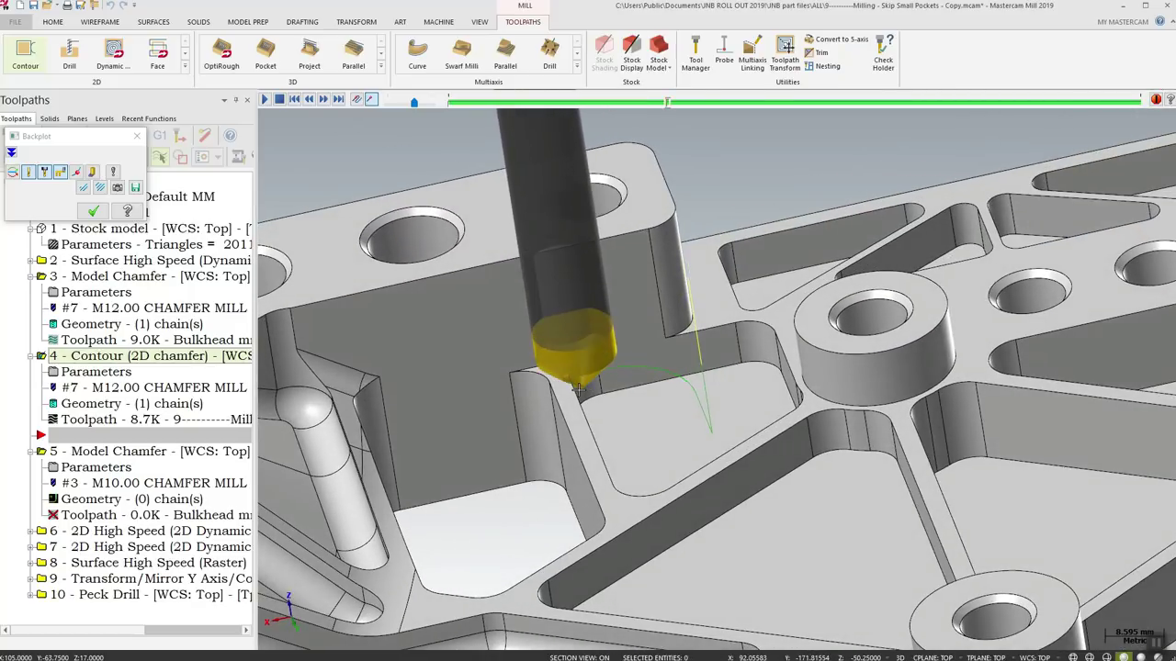
middle_click_drag(845, 393, 809, 430)
scroll(782, 364, "up", 2)
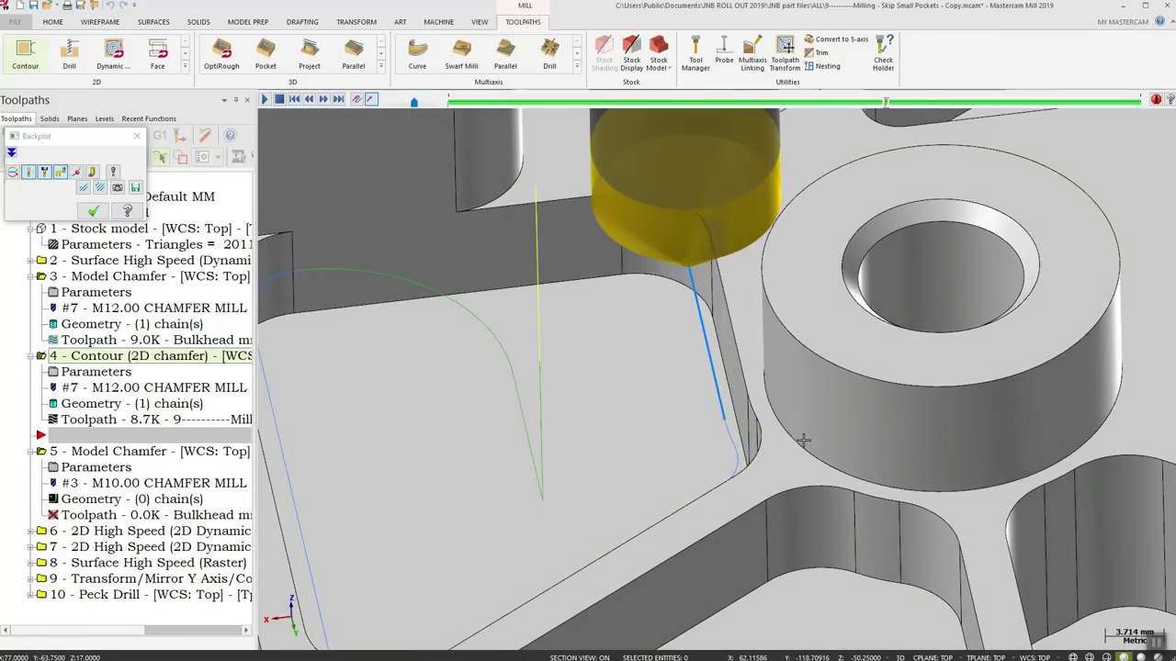
middle_click_drag(861, 420, 882, 426)
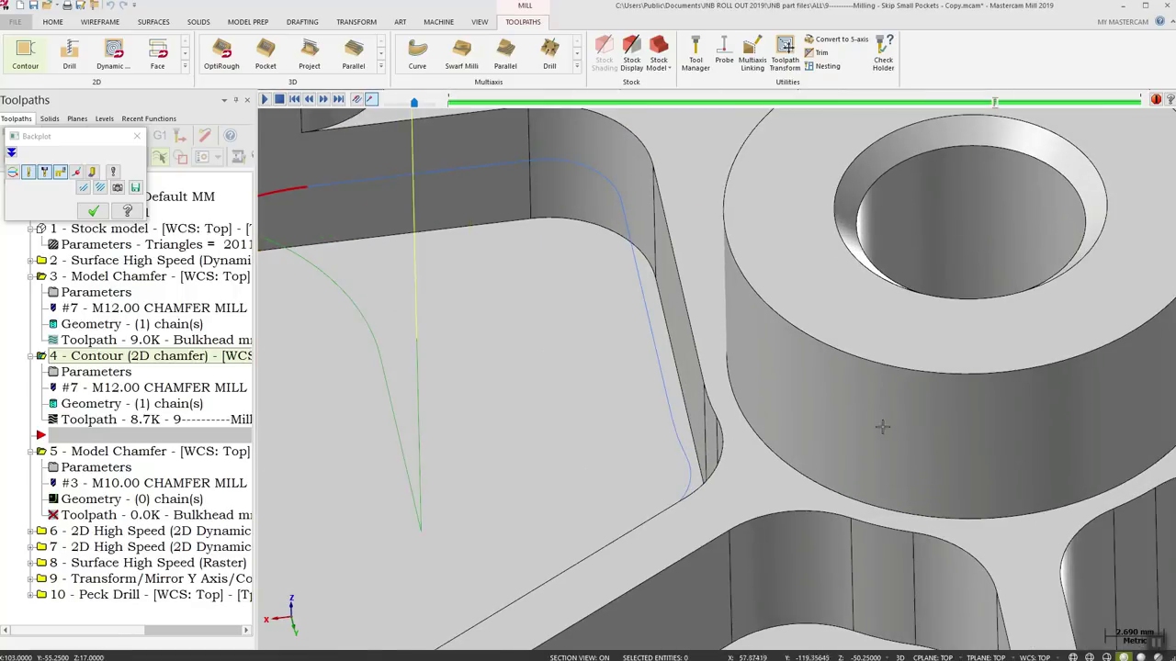
scroll(882, 426, "down", 3)
middle_click_drag(888, 357, 643, 276)
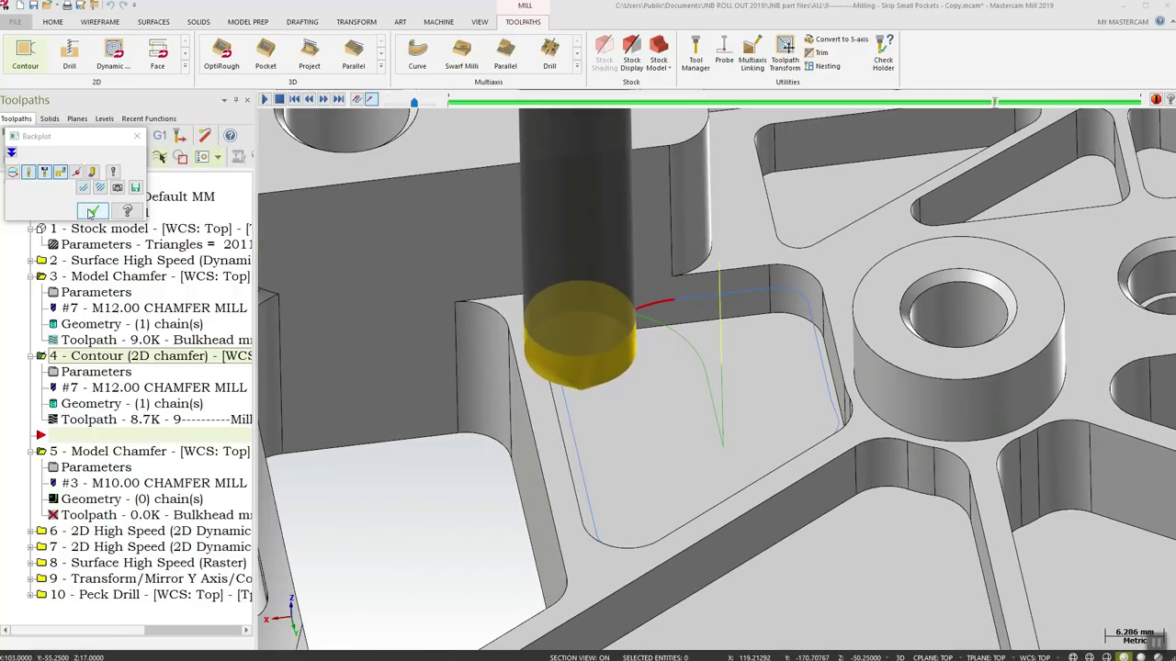
left_click(92, 212)
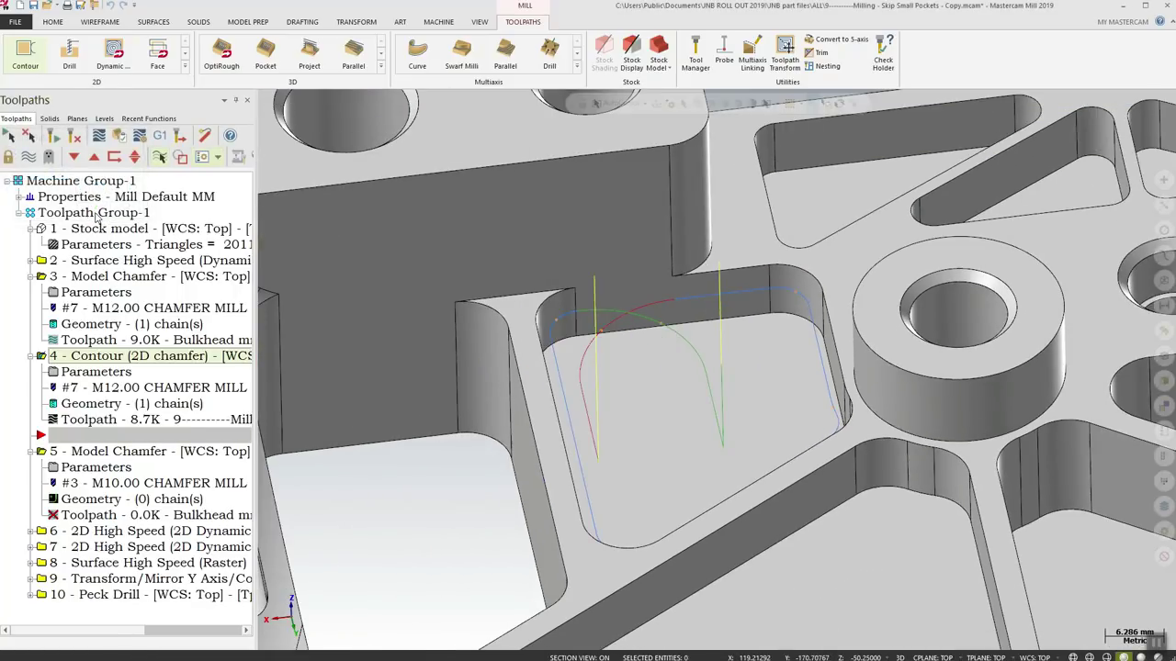
Change operation 4 from a 2D chamfer contour to the Model Chamfer toolpath type and open its cut parameters
left_click(79, 373)
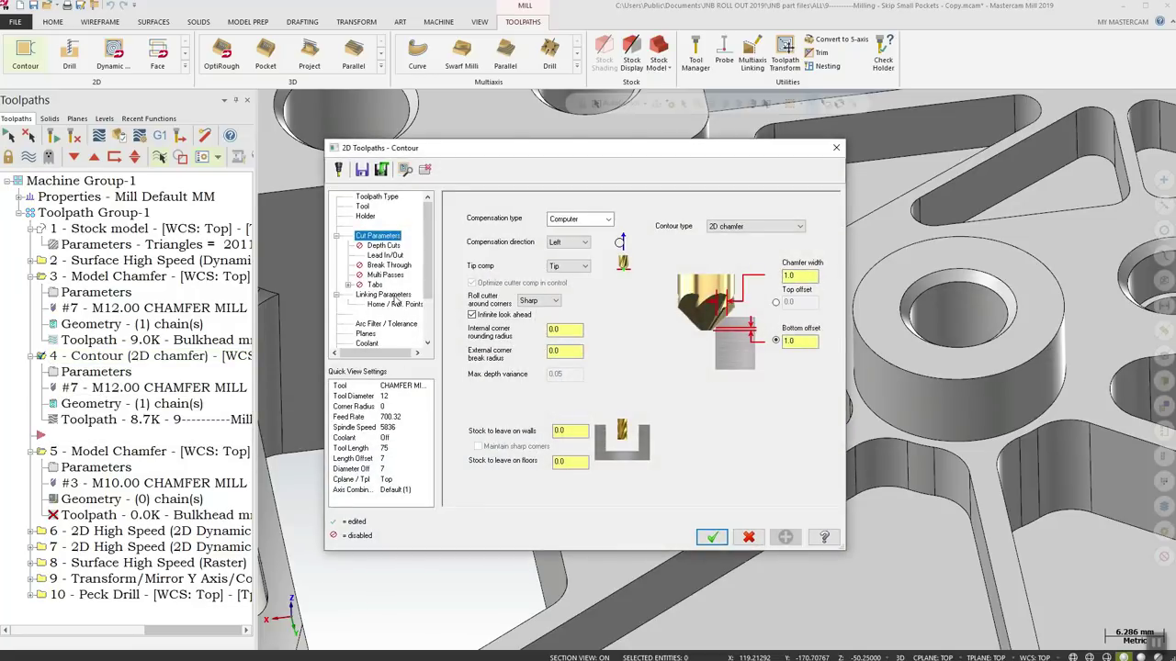
left_click(387, 255)
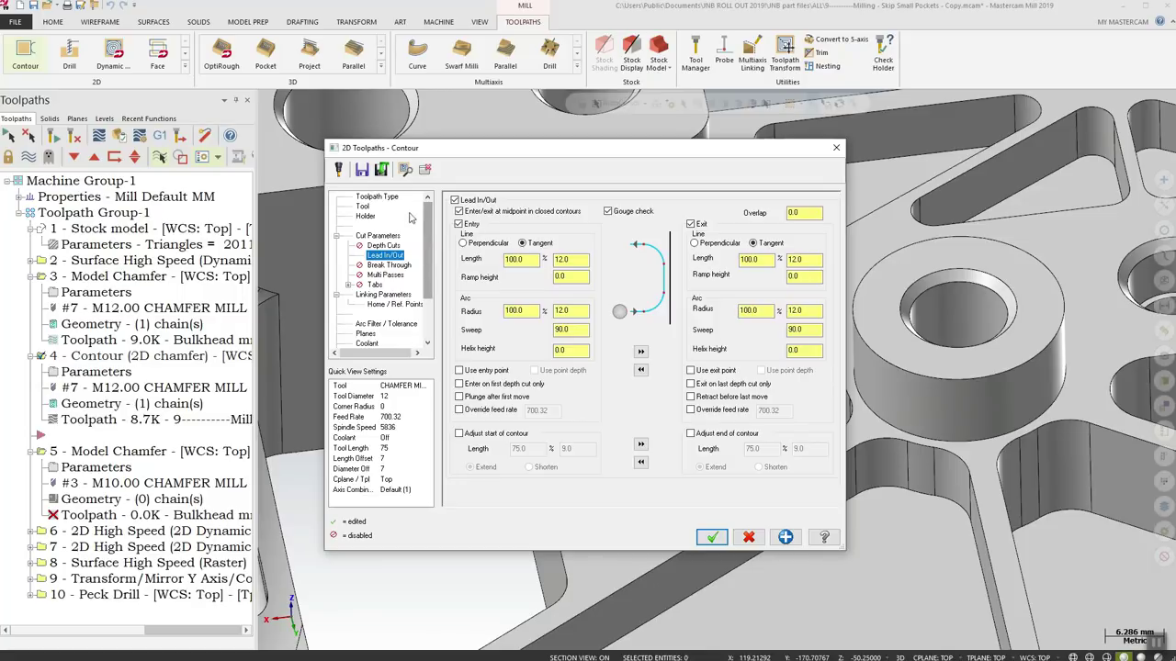
left_click(378, 197)
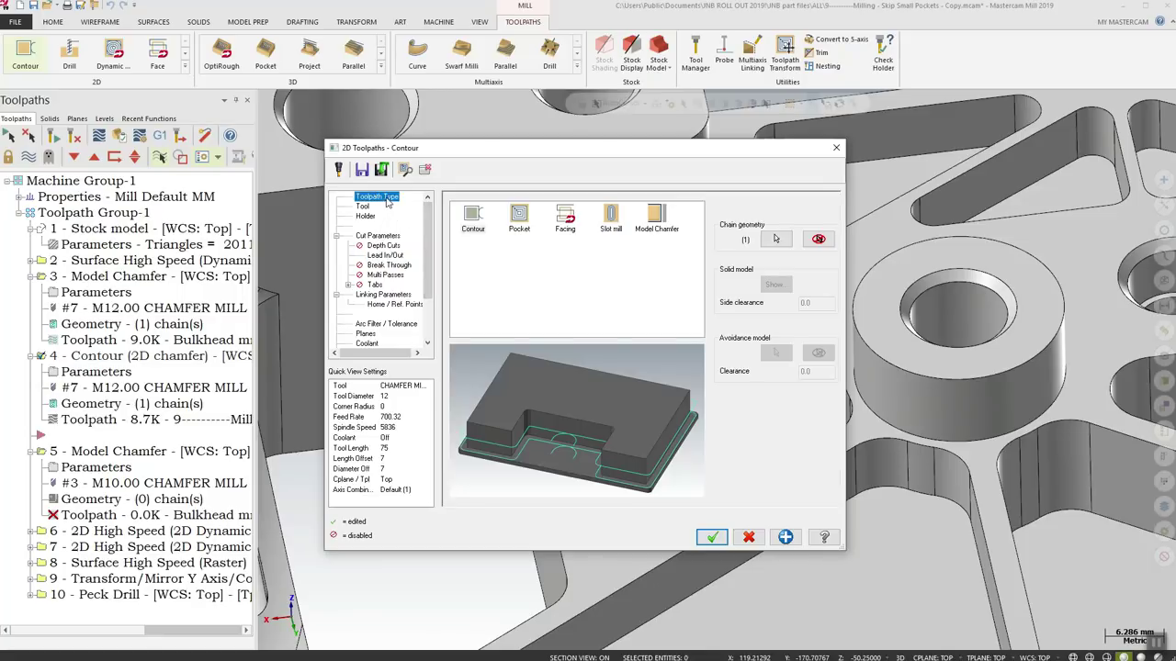
left_click(655, 214)
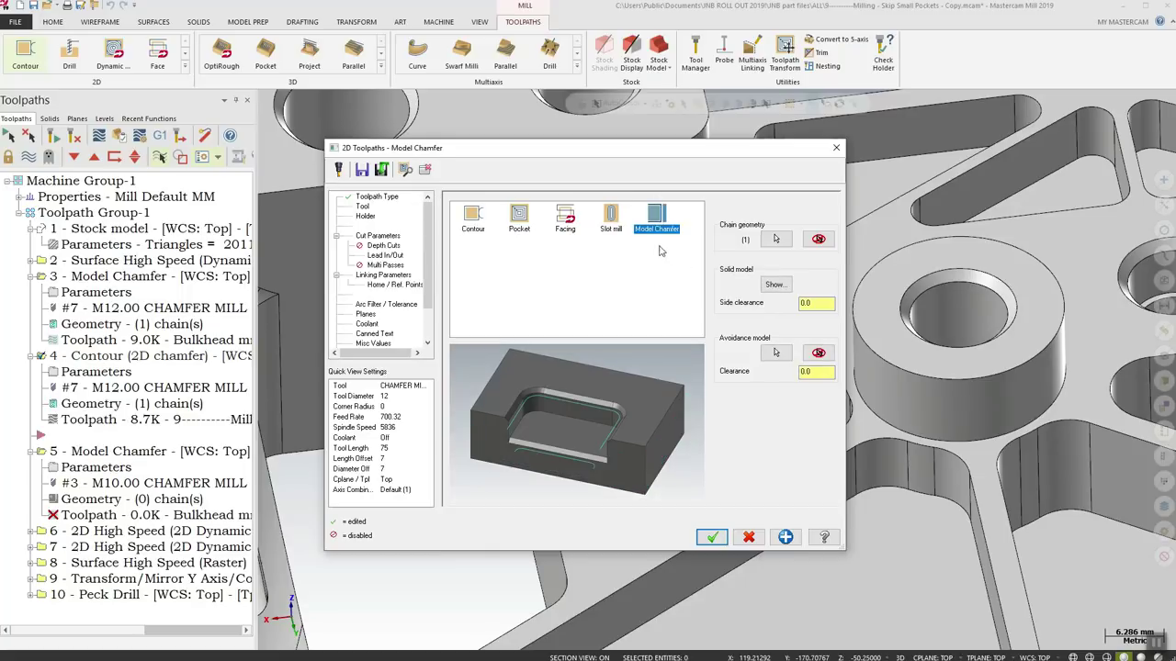
left_click(378, 236)
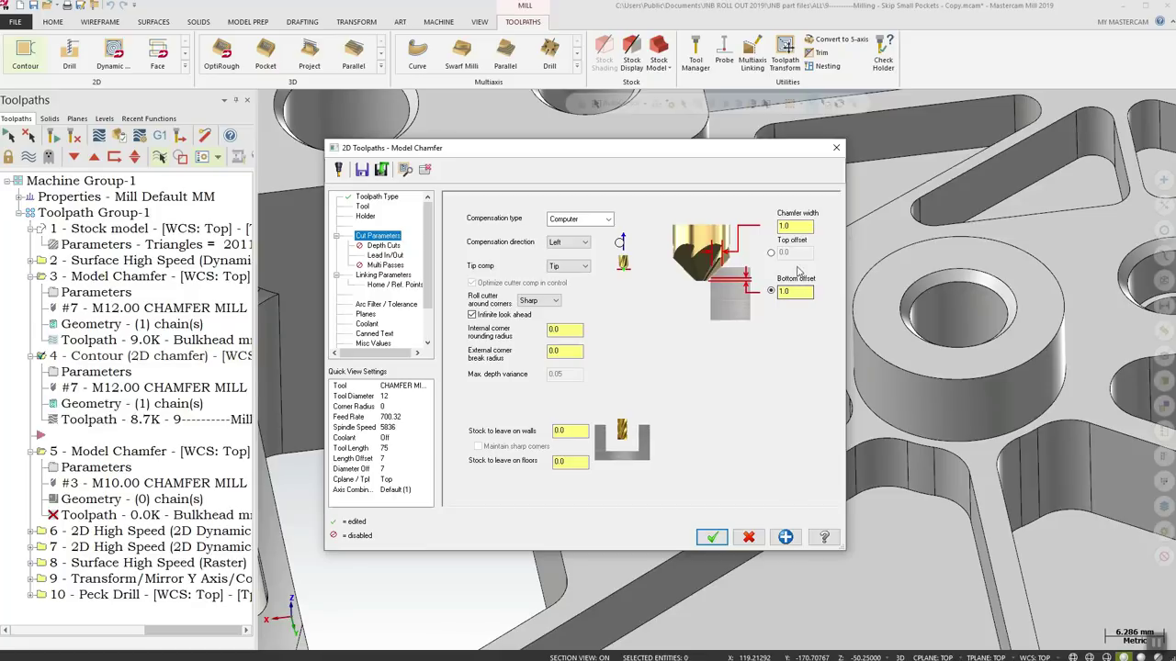
Enable a 2.0 fitting distance, set the entry length and radius to 50%, copy them to the exit, and regenerate the model chamfer
left_click(386, 255)
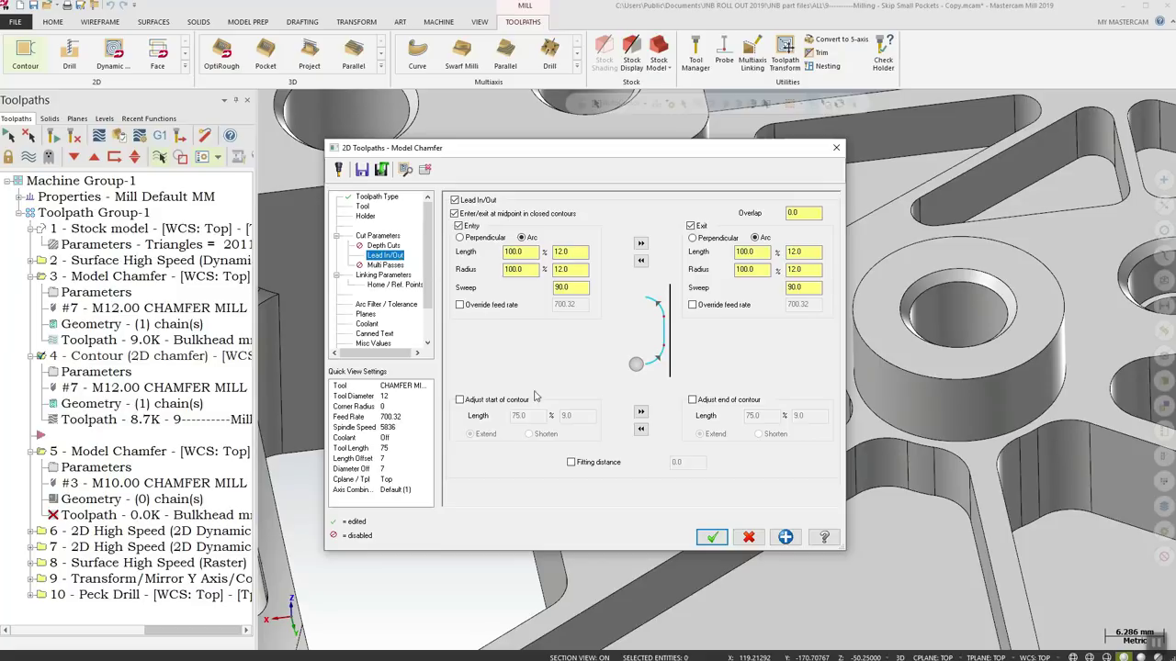
left_click(570, 463)
left_click(529, 252)
type("50")
key("Tab")
type("50")
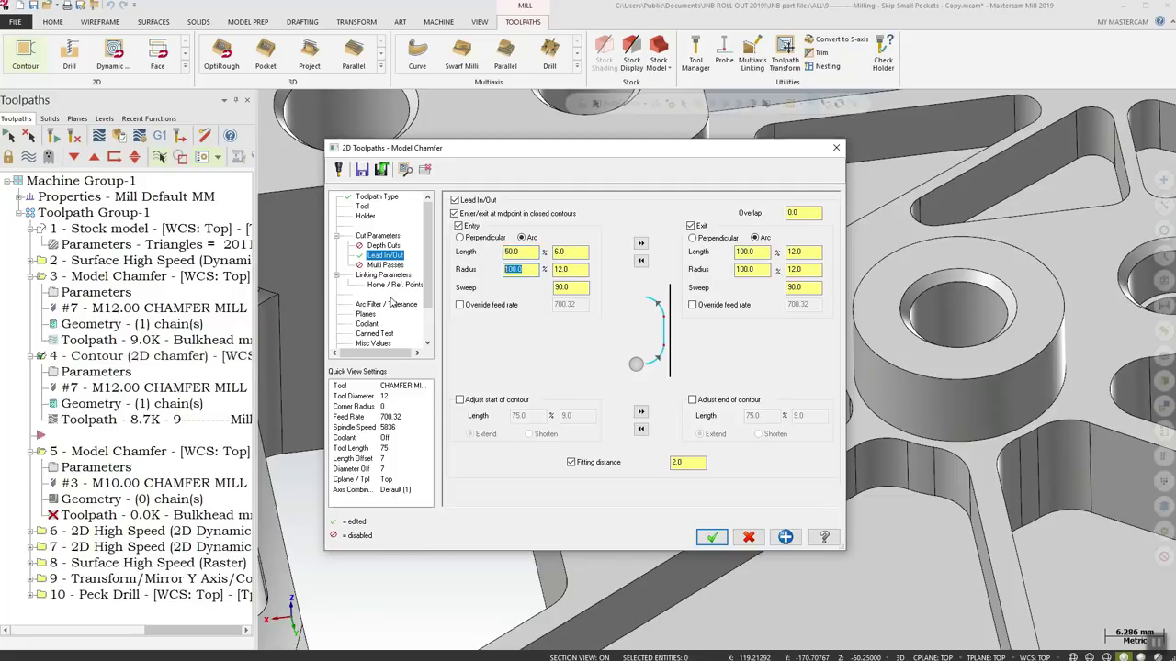
left_click(640, 244)
left_click(712, 539)
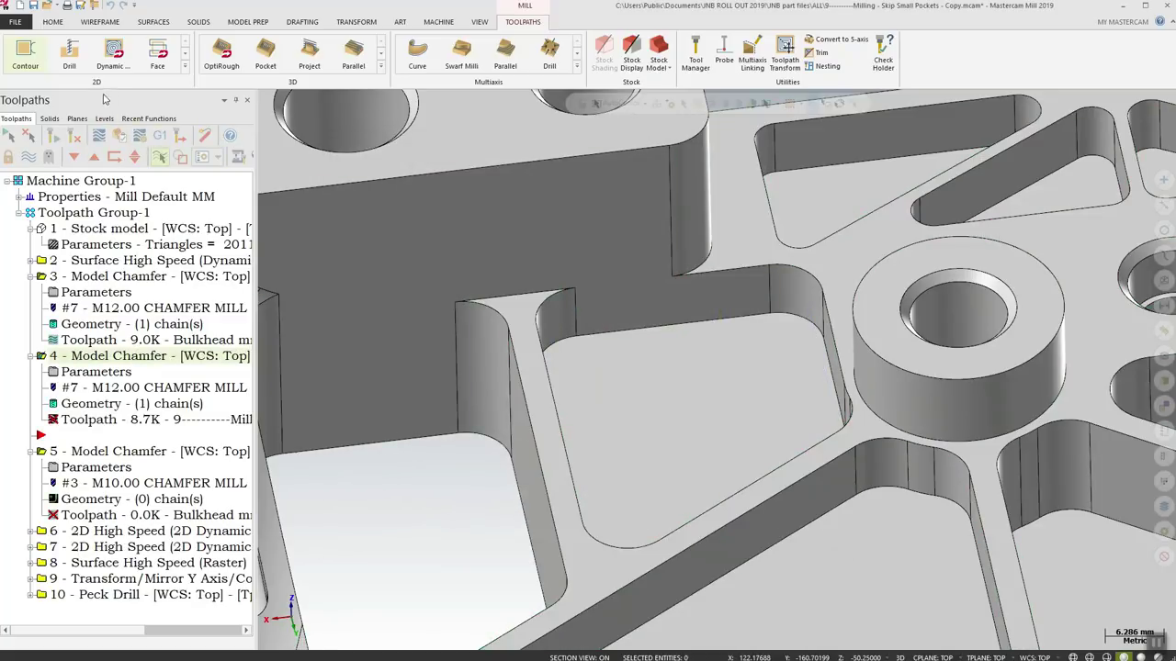
left_click(53, 136)
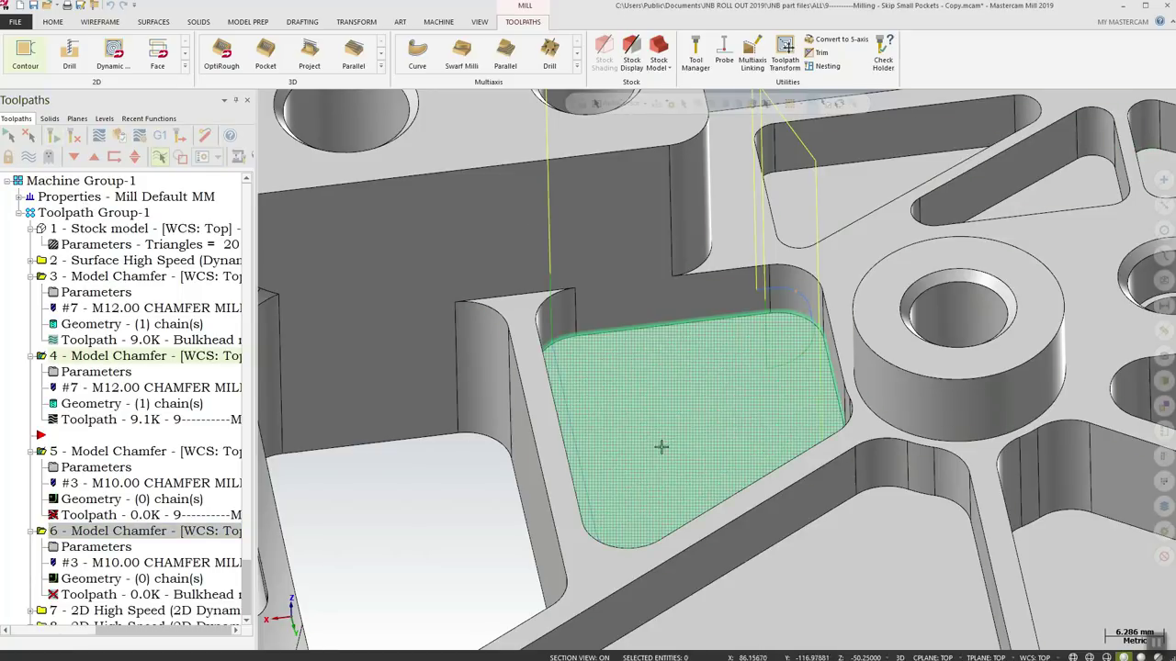
Backplot operation 4's model chamfer and examine the tool's motion and lead moves around the open pocket by the tall wall
middle_click_drag(661, 447, 716, 464)
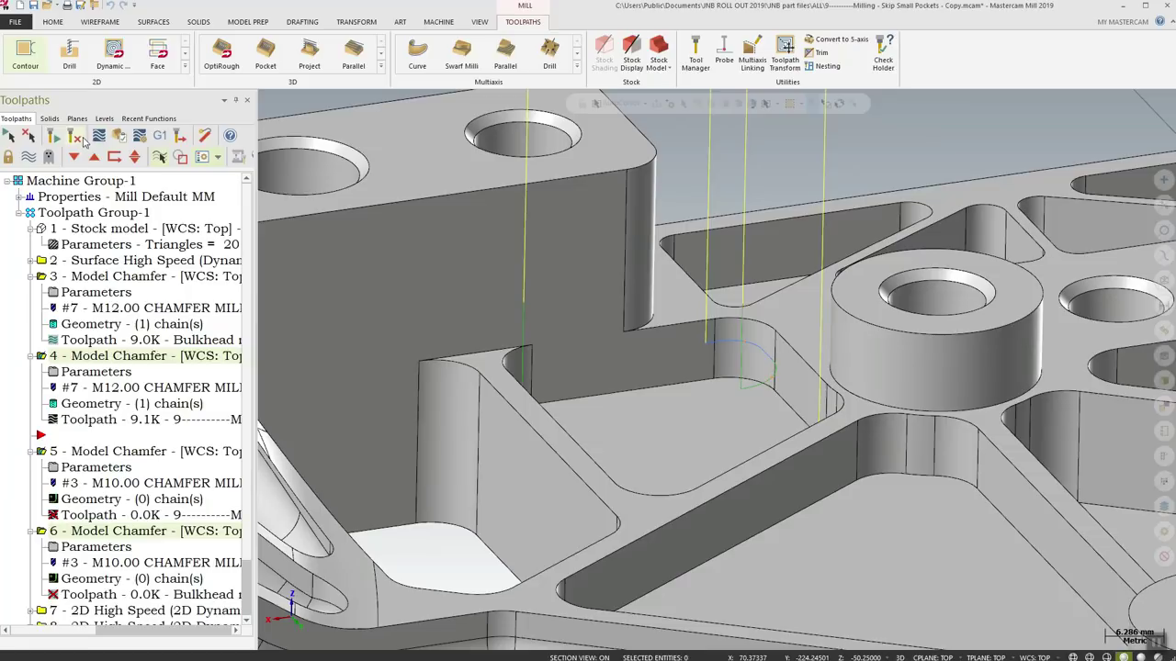
left_click(98, 136)
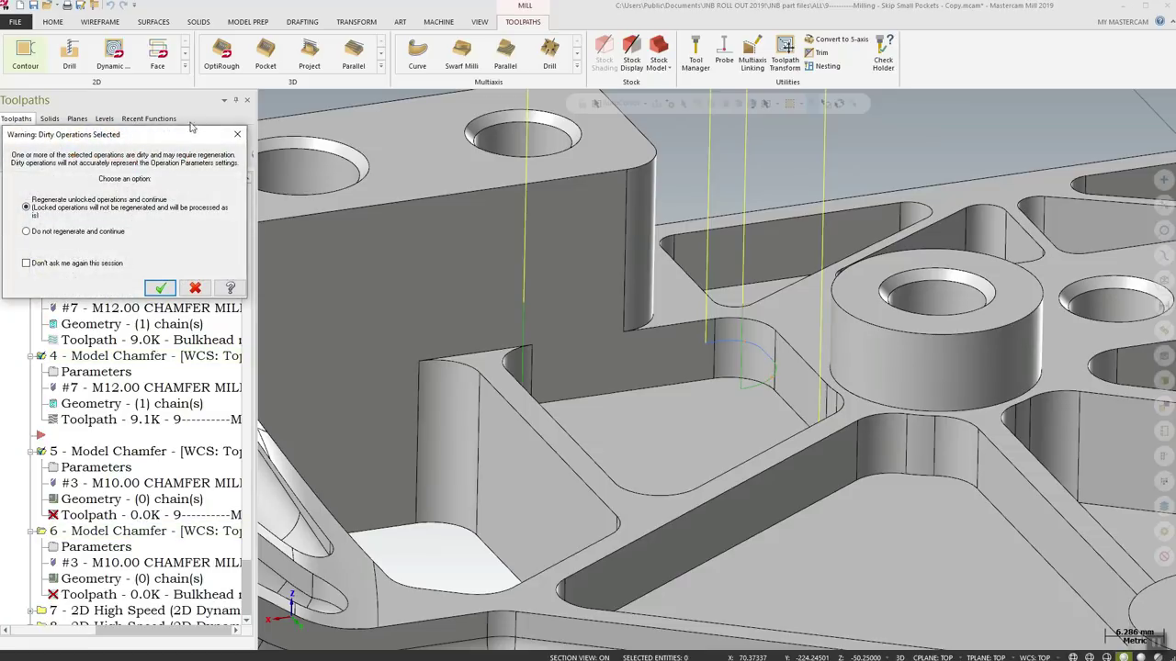
left_click(160, 288)
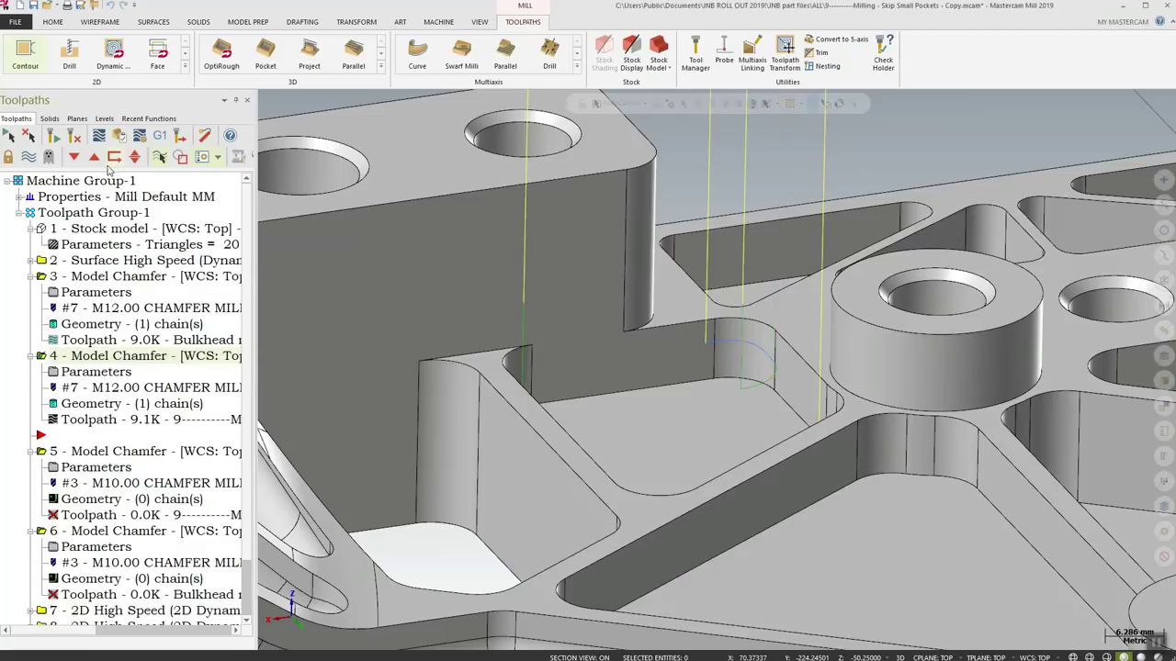
left_click(97, 136)
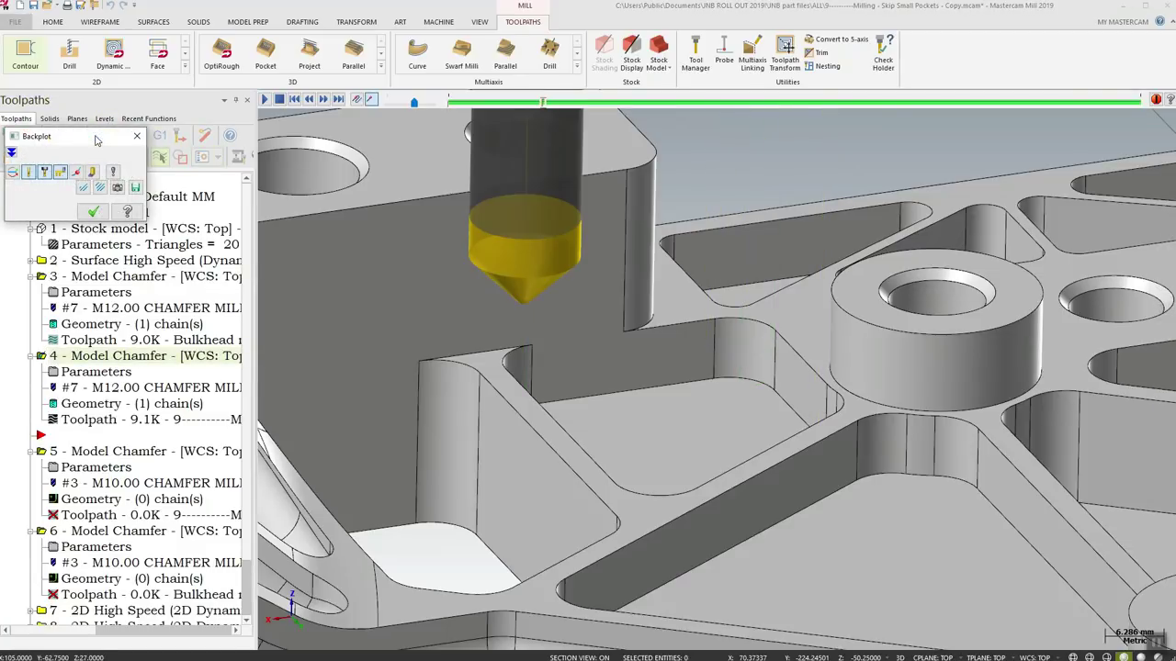
middle_click_drag(576, 404, 483, 393)
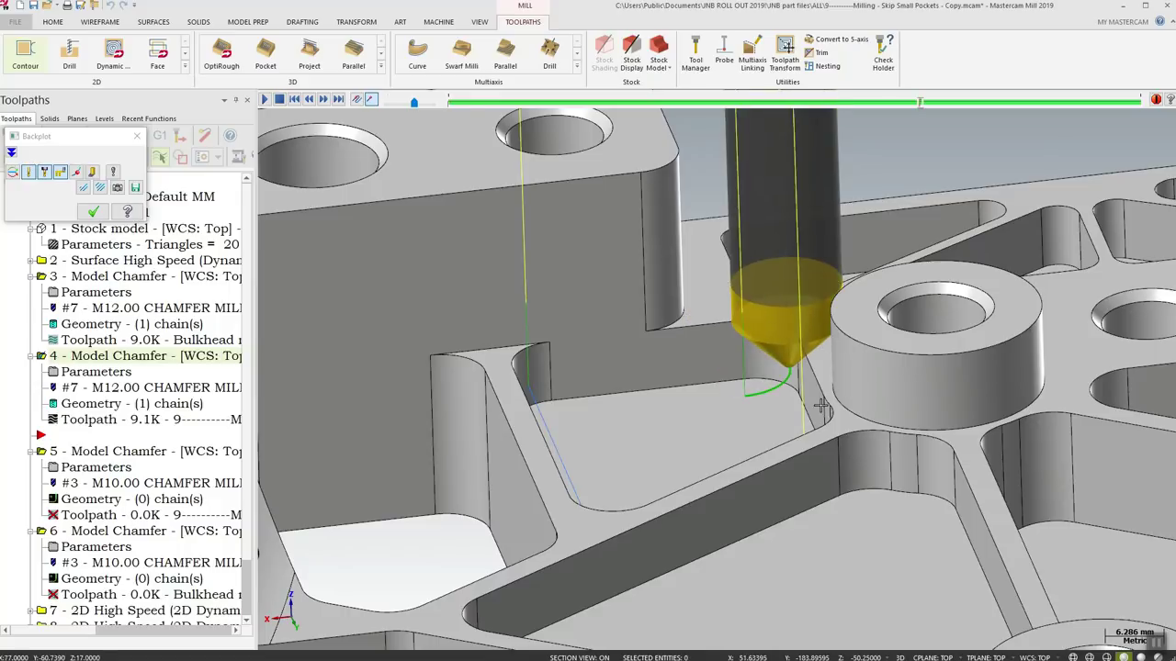
middle_click_drag(833, 358, 884, 347)
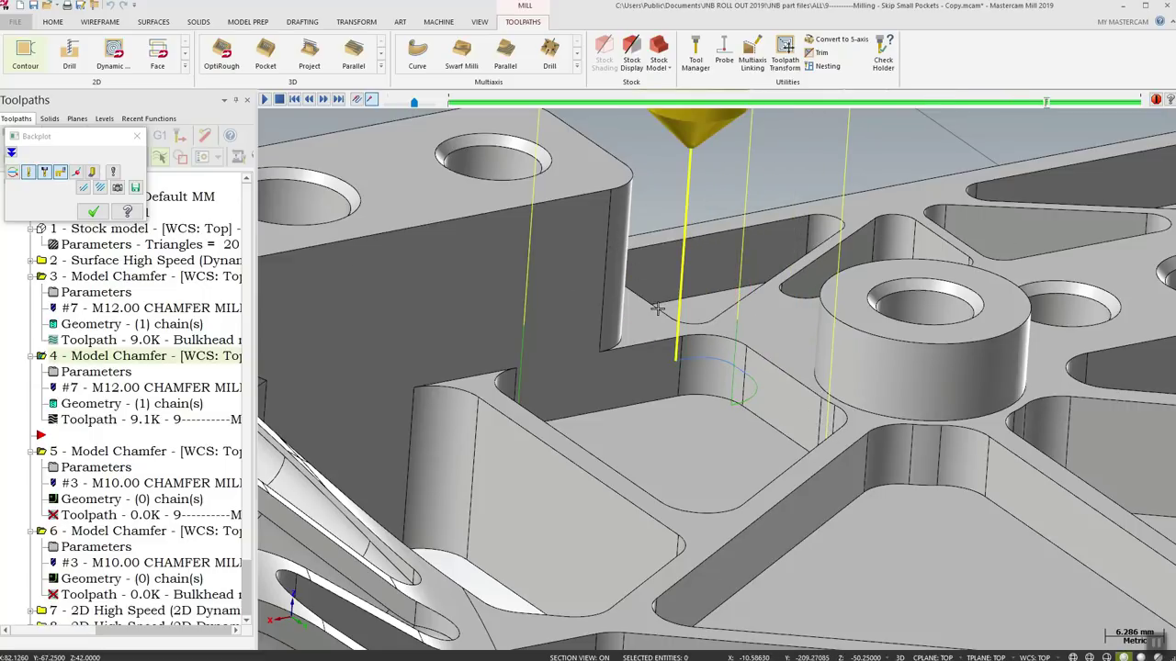
scroll(443, 440, "down", 4)
middle_click_drag(444, 440, 646, 455)
scroll(609, 473, "up", 2)
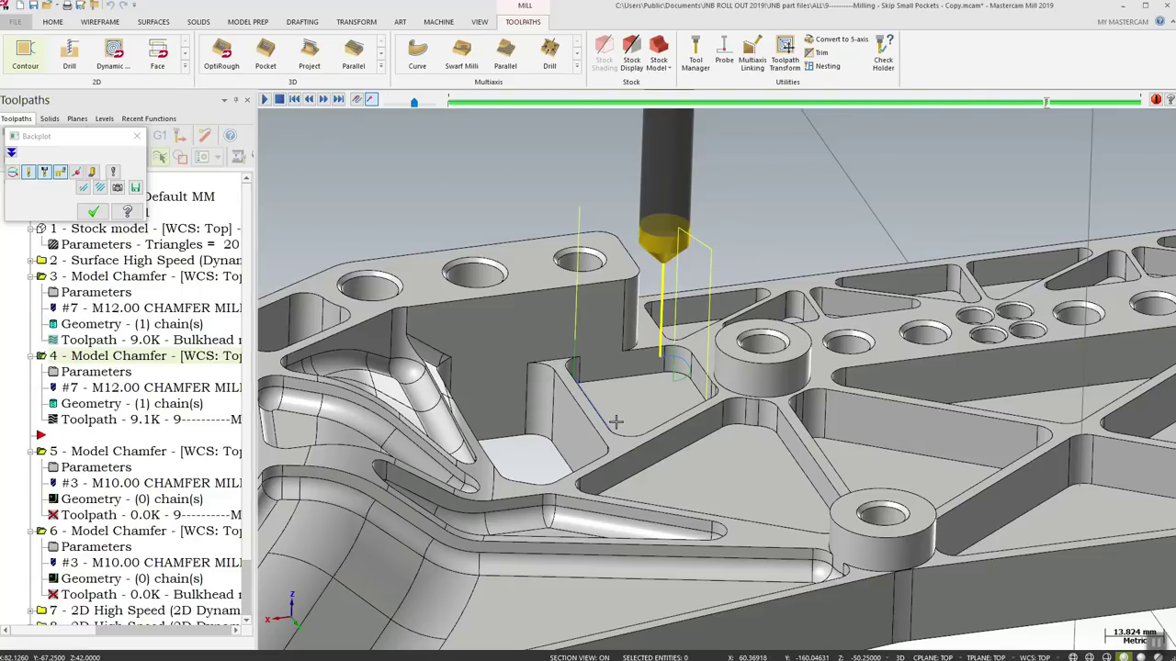
left_click(136, 136)
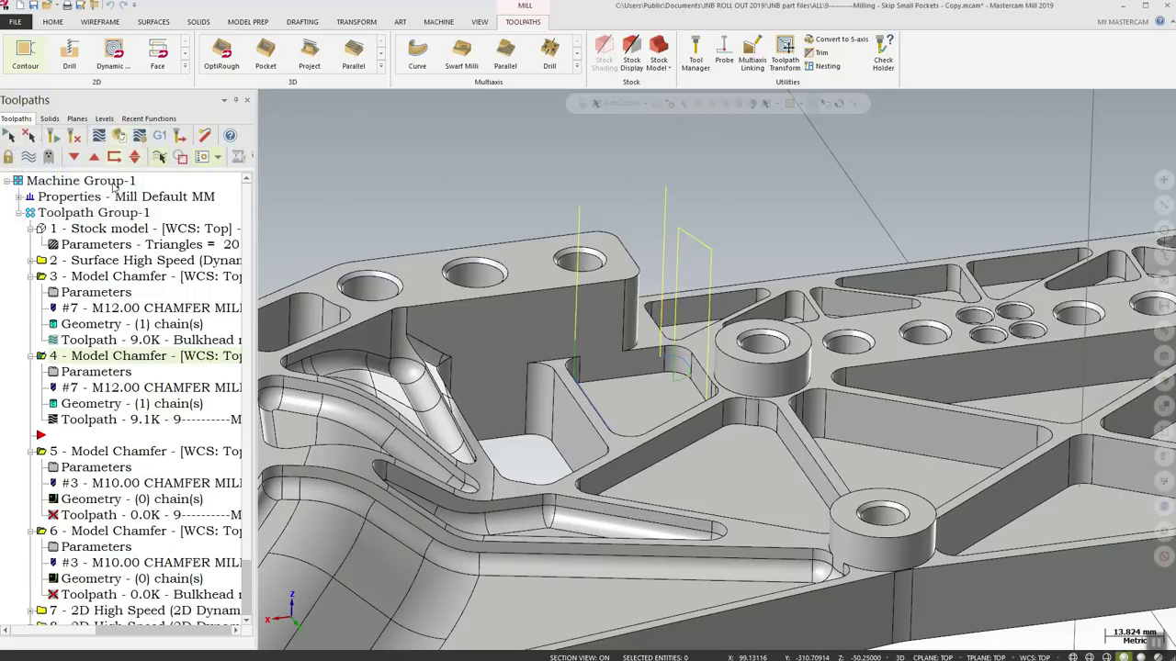
Collapse Model Chamfer operations 3 to 6 in the toolpath tree and widen the Toolpaths manager to show fuller operation names
left_click(29, 278)
left_click(30, 294)
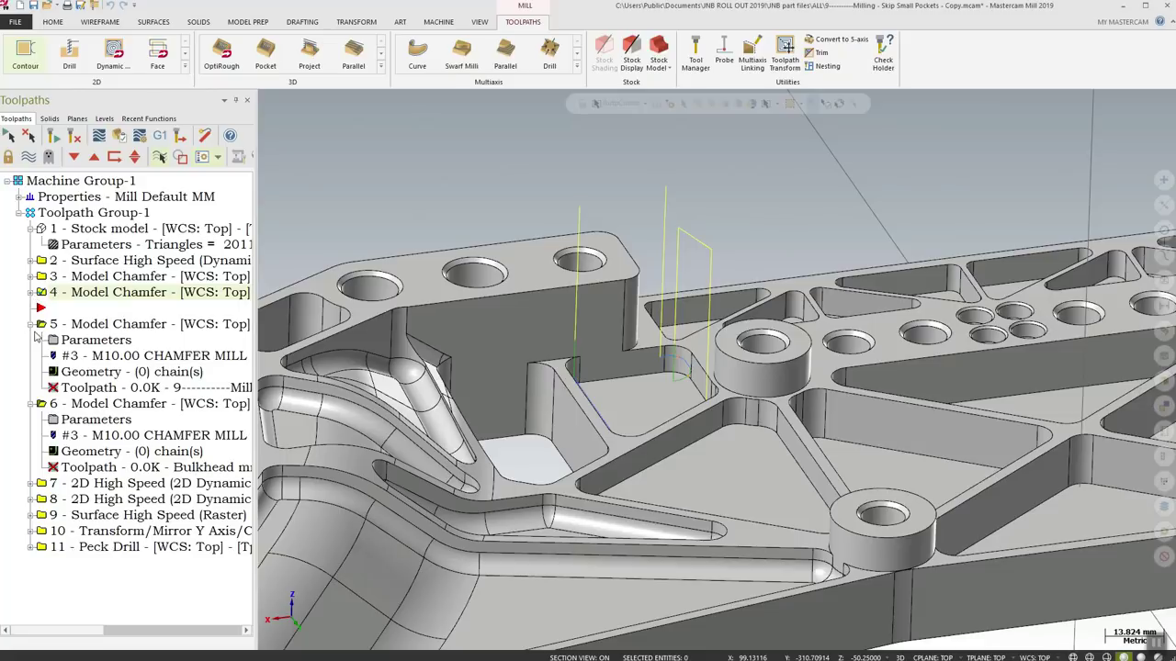
left_click(30, 326)
left_click(30, 341)
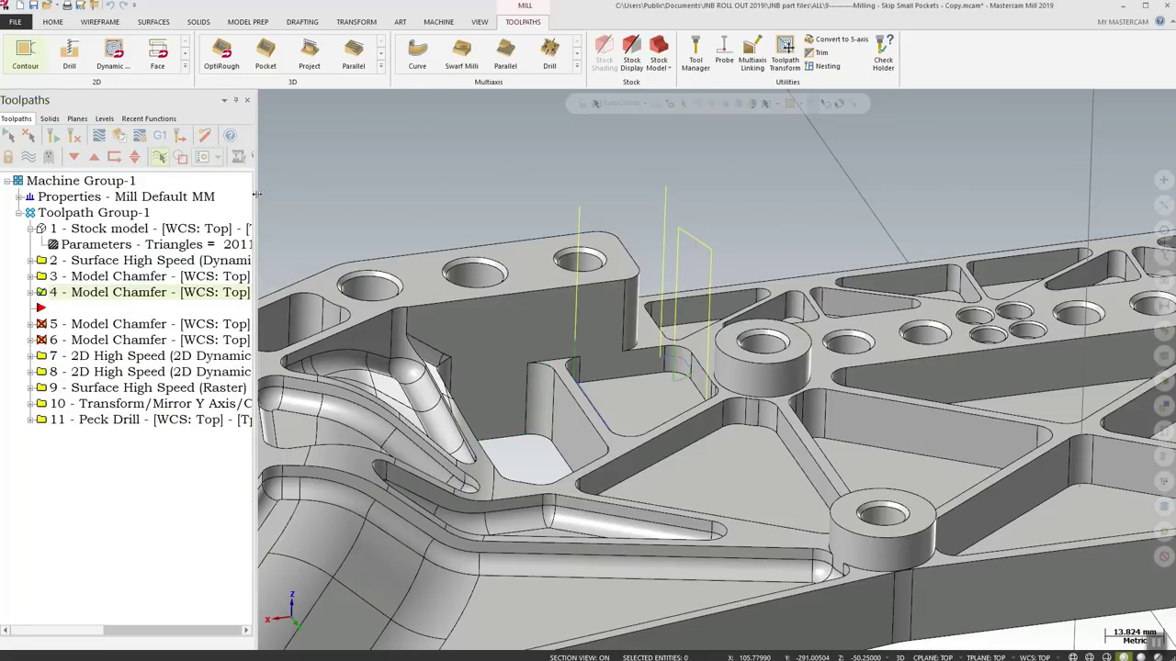
left_click_drag(257, 192, 336, 192)
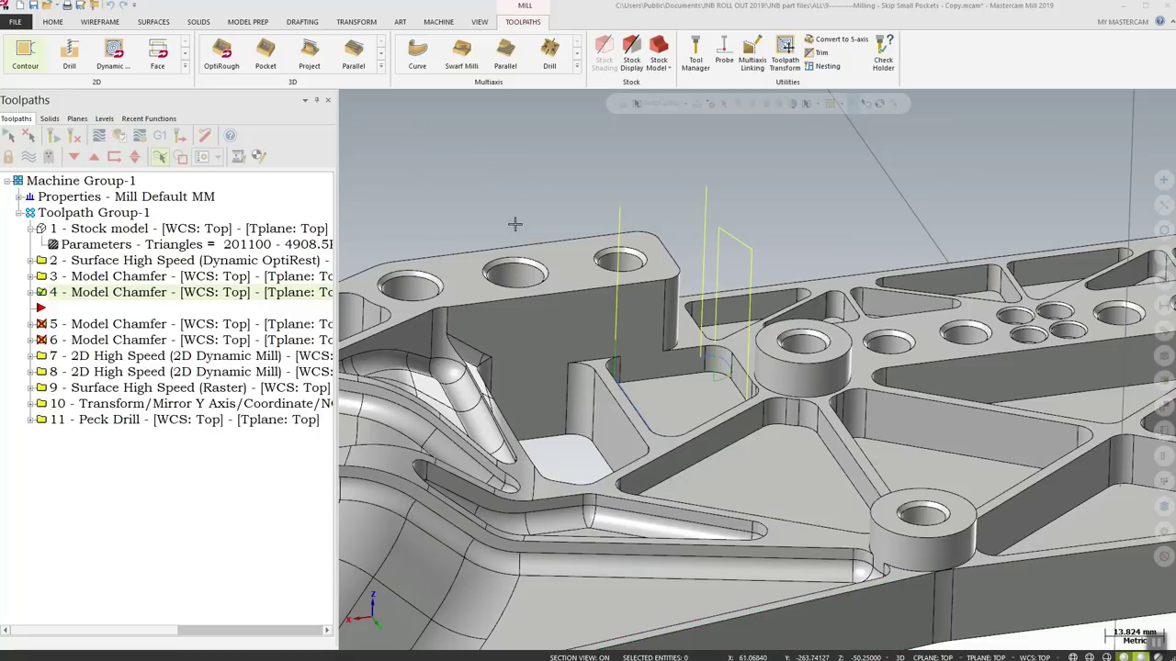
Open the part file numbered 10, "Milling - Equal Scallop Chamfer Accel Finishing Deburr", from the ALL folder
left_click(50, 8)
left_click(622, 360)
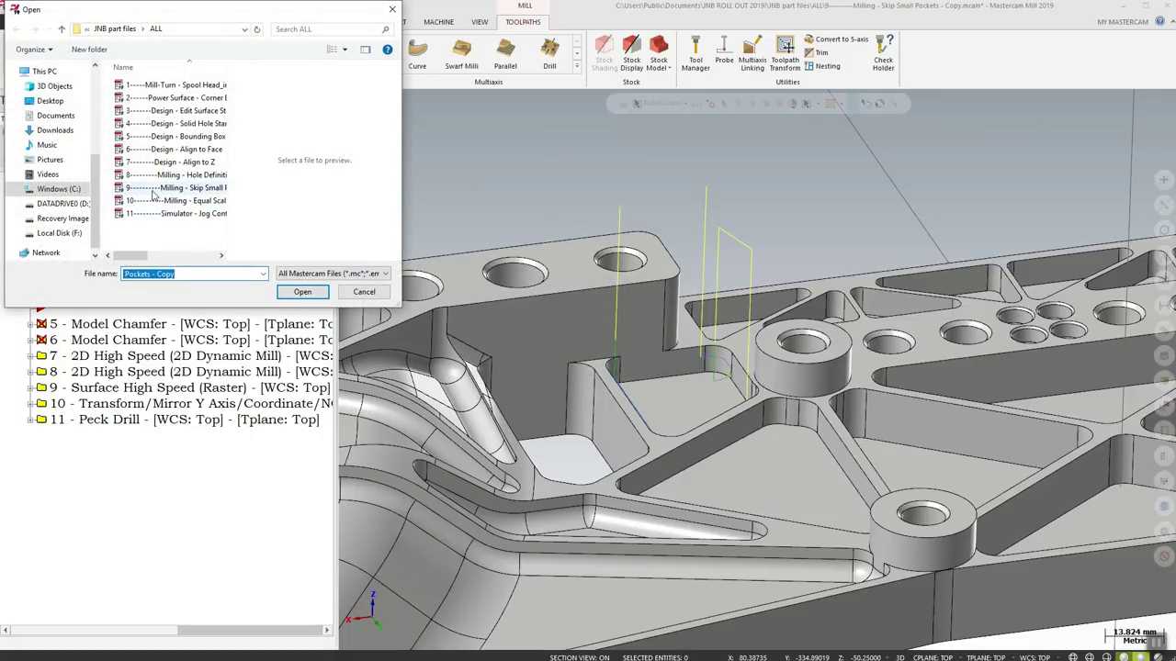
left_click(163, 202)
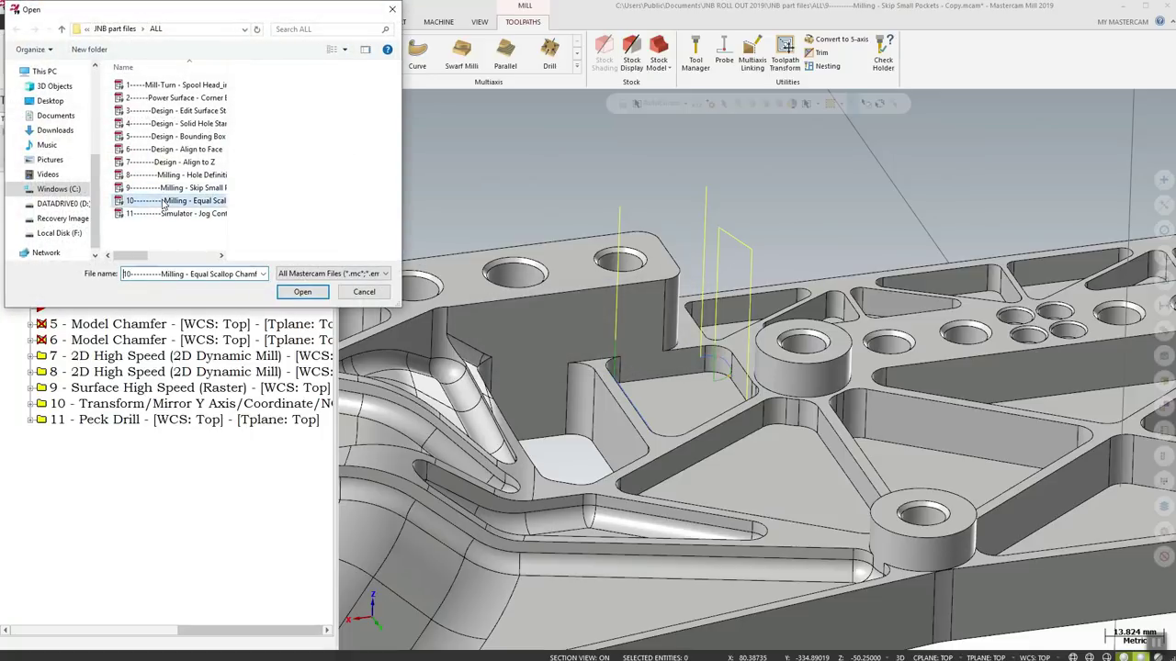
left_click(309, 294)
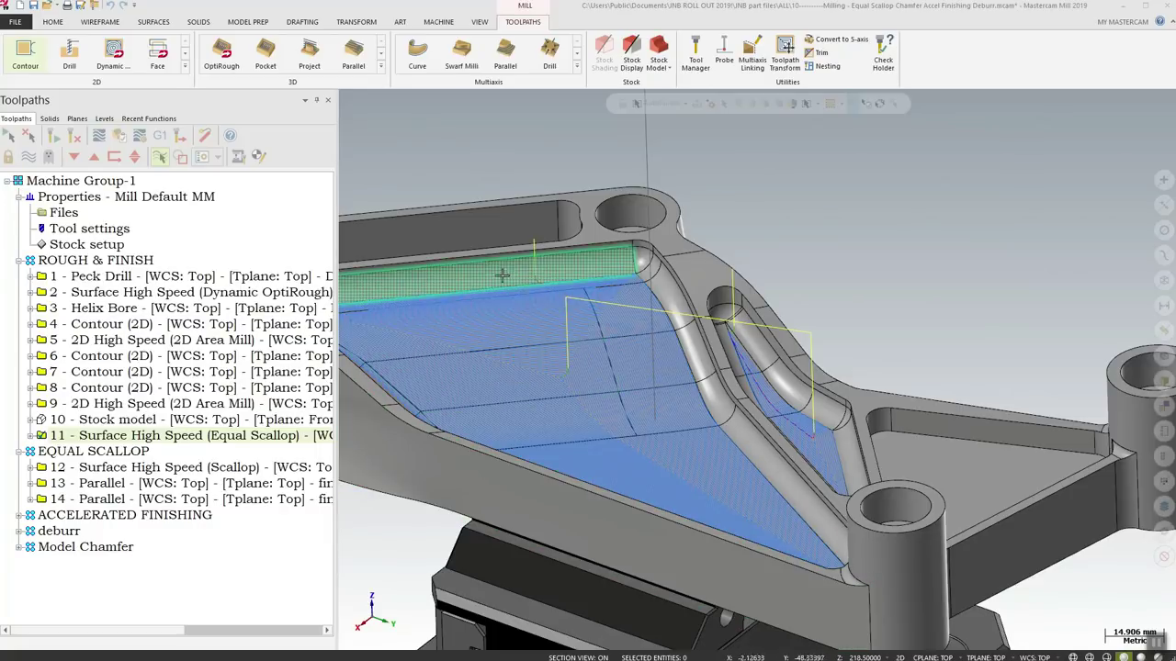
Examine the spacing and corner shape of the Equal Scallop toolpath passes on the curved pocket floor
scroll(590, 350, "up", 8)
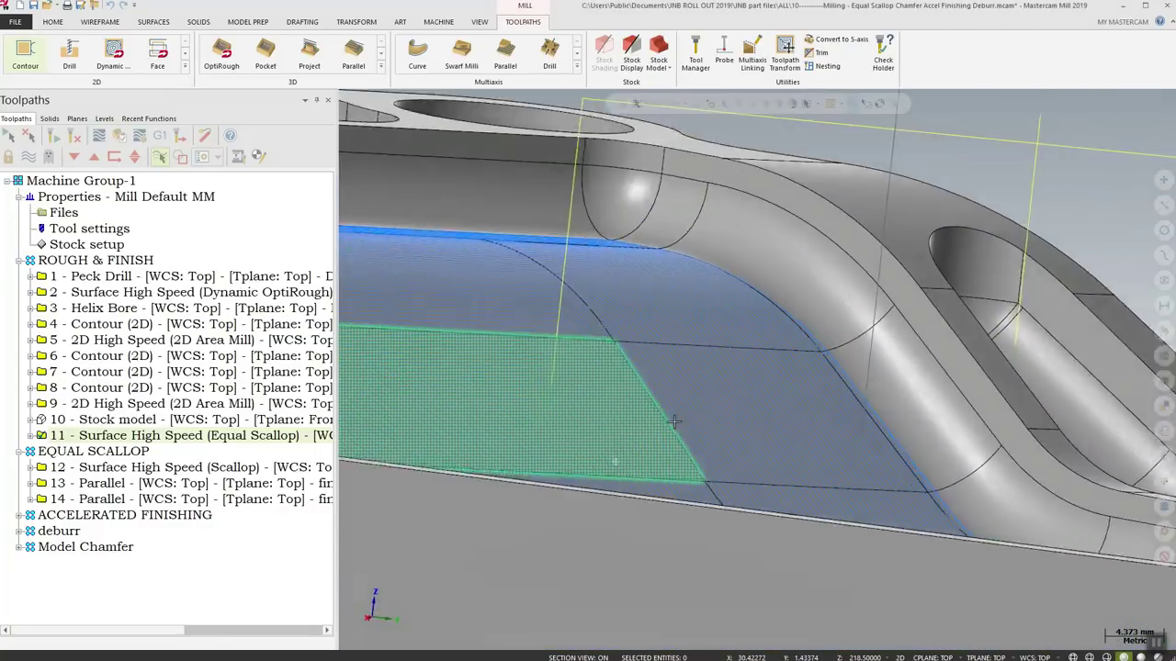
middle_click_drag(673, 421, 965, 459)
scroll(982, 489, "up", 3)
scroll(985, 500, "down", 6)
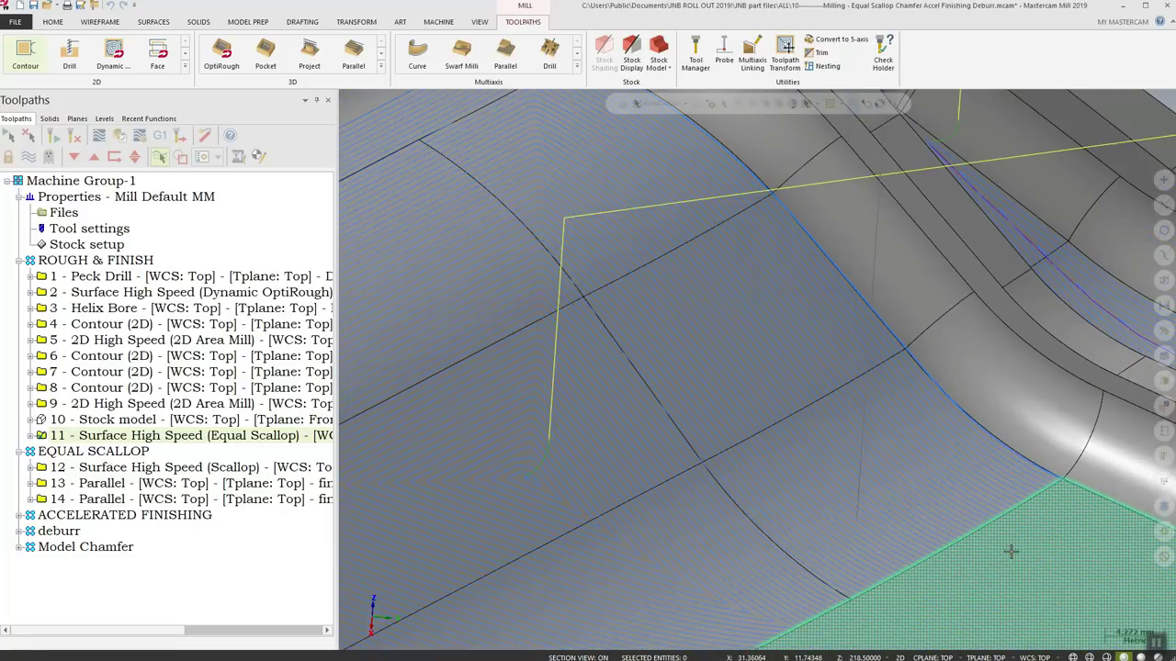
scroll(677, 268, "up", 5)
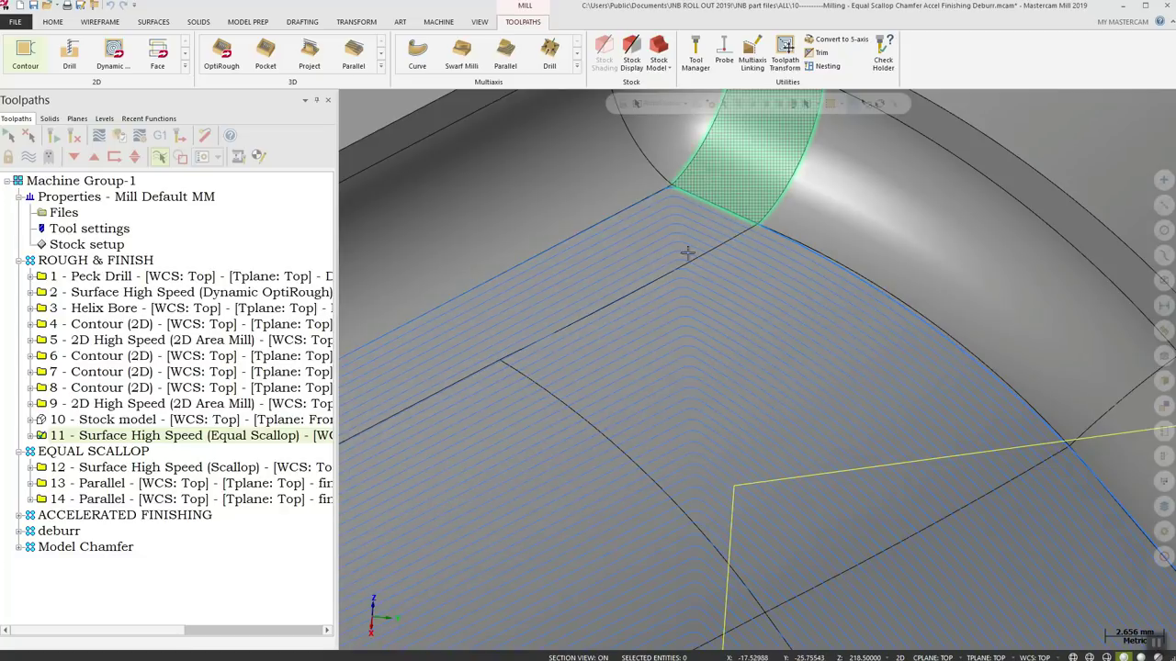
scroll(666, 188, "up", 3)
scroll(666, 189, "up", 2)
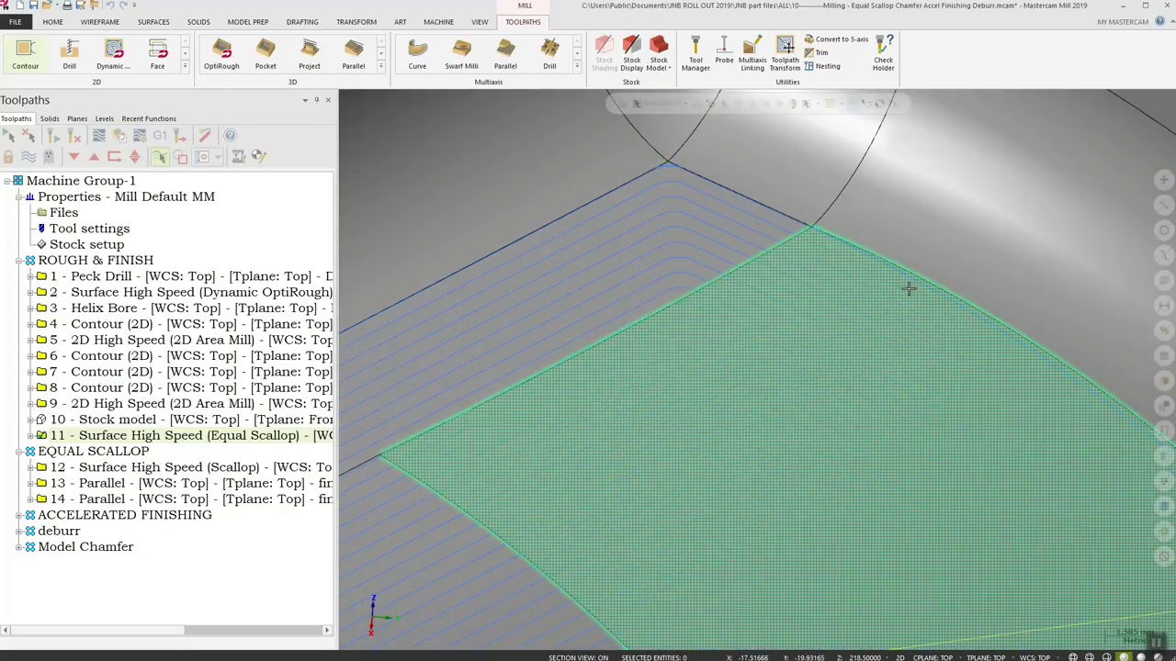
scroll(621, 189, "down", 8)
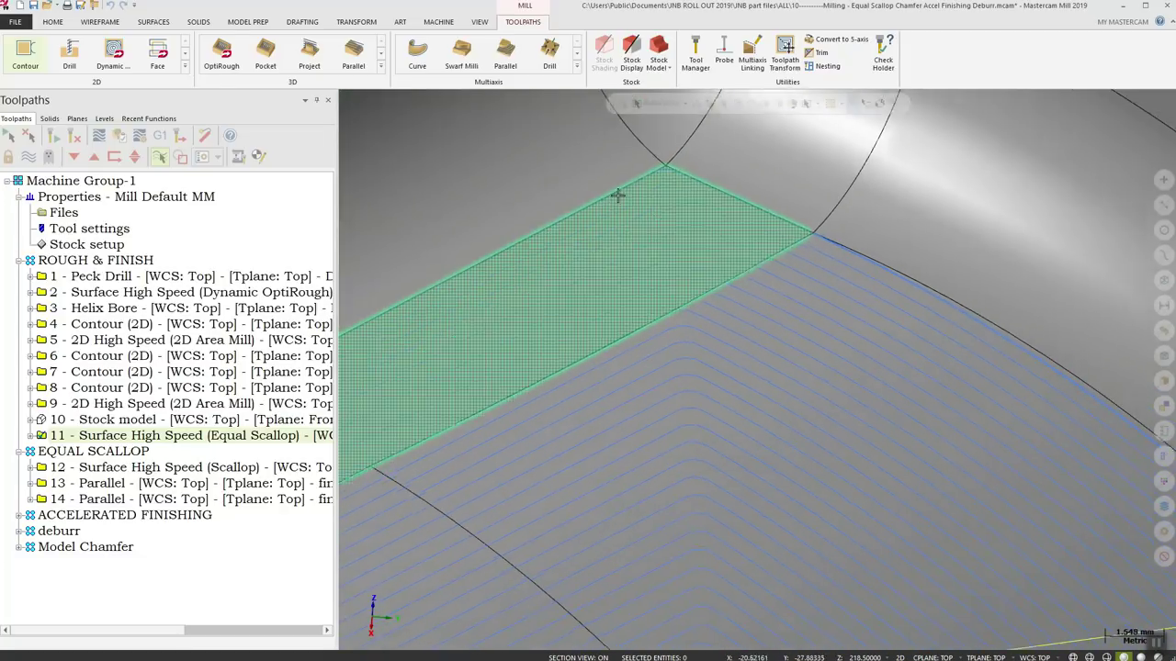
scroll(596, 246, "down", 3)
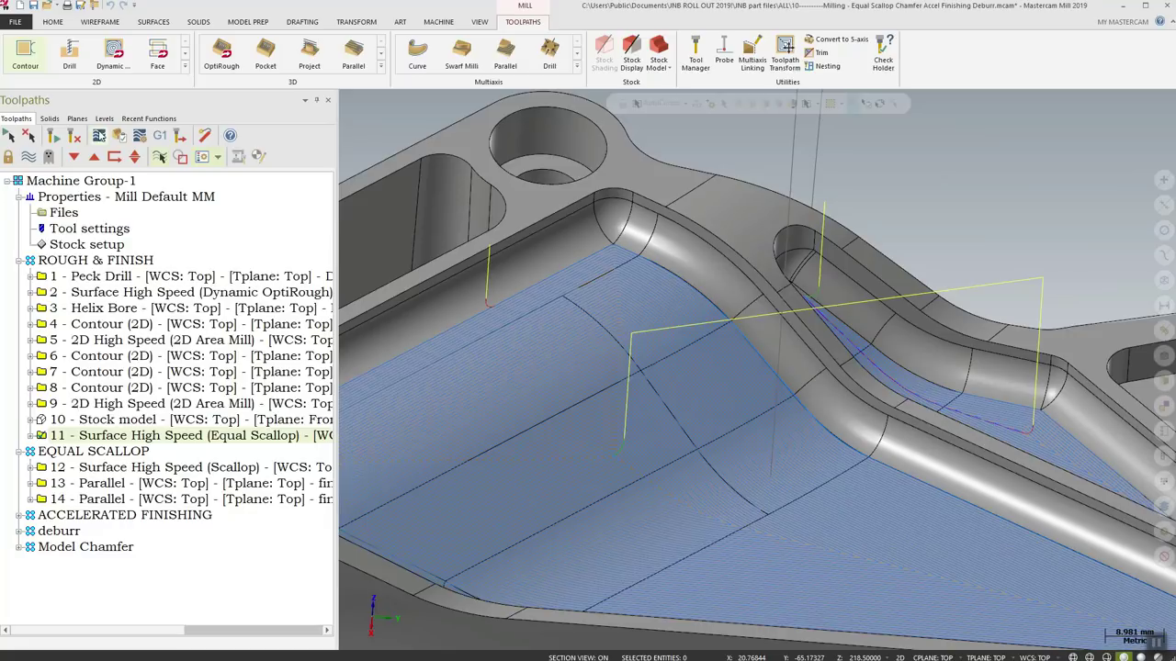
Backplot operation 11, Surface High Speed (Equal Scallop), and review the finished motion over the whole part
left_click(98, 136)
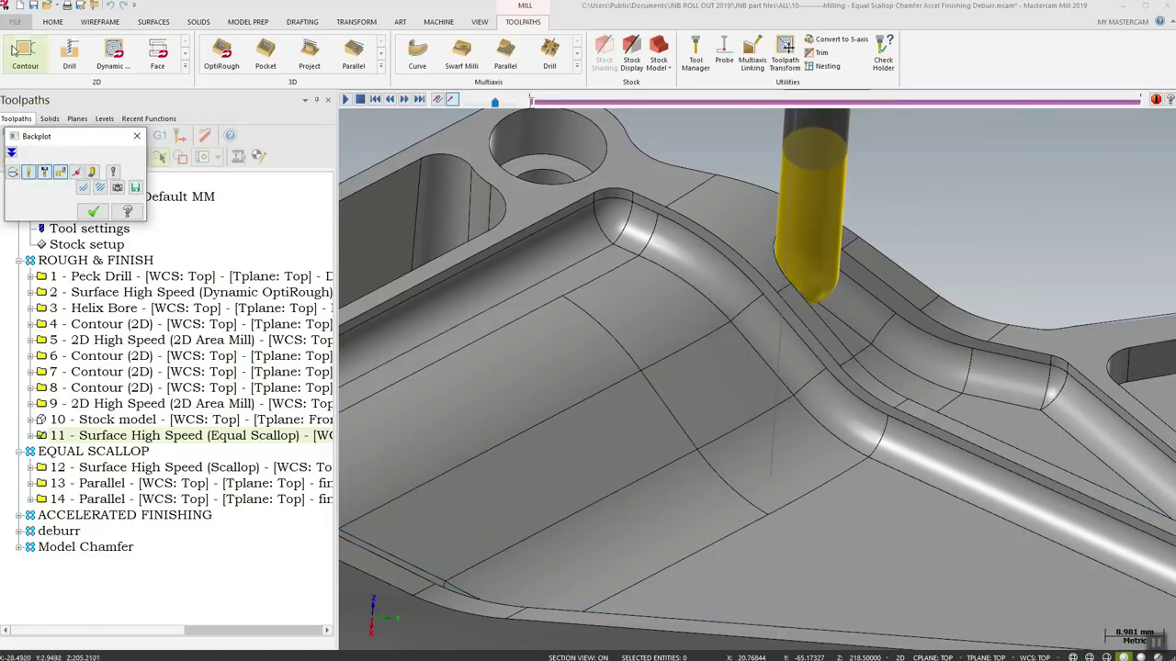
left_click(345, 100)
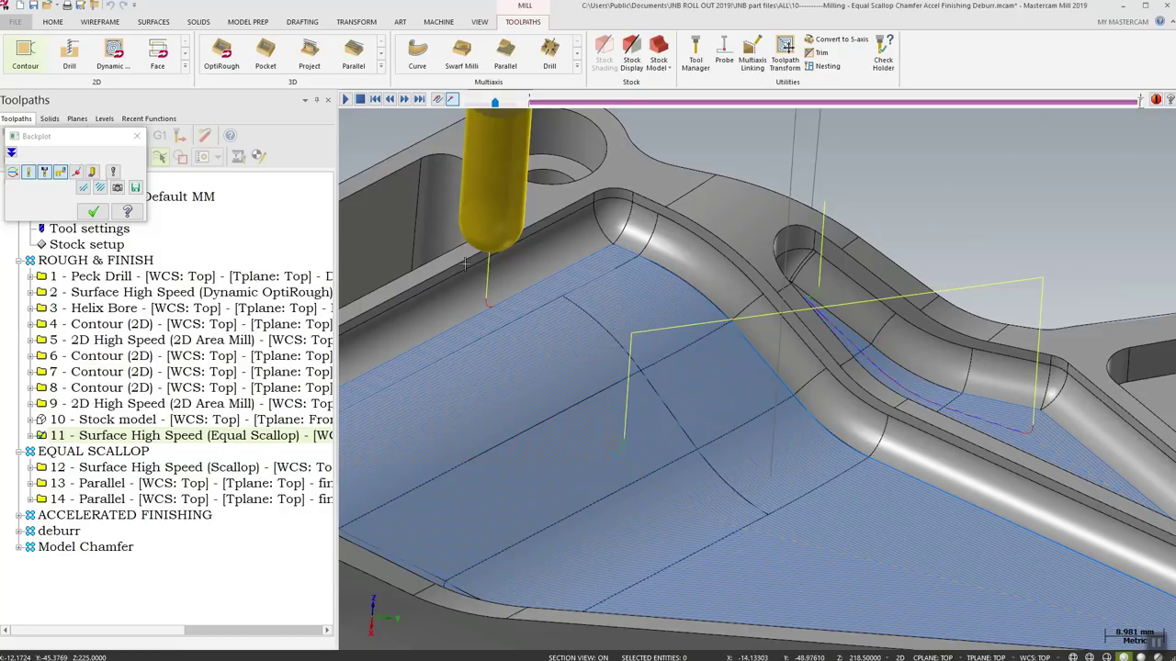
scroll(849, 324, "down", 4)
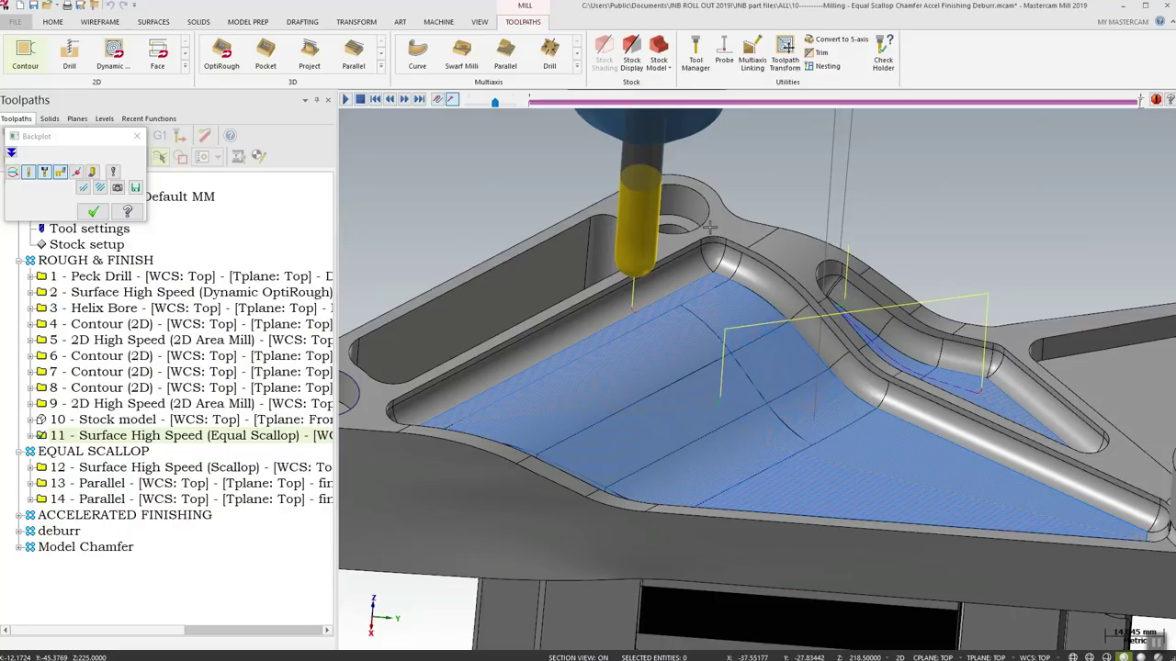
scroll(548, 320, "down", 3)
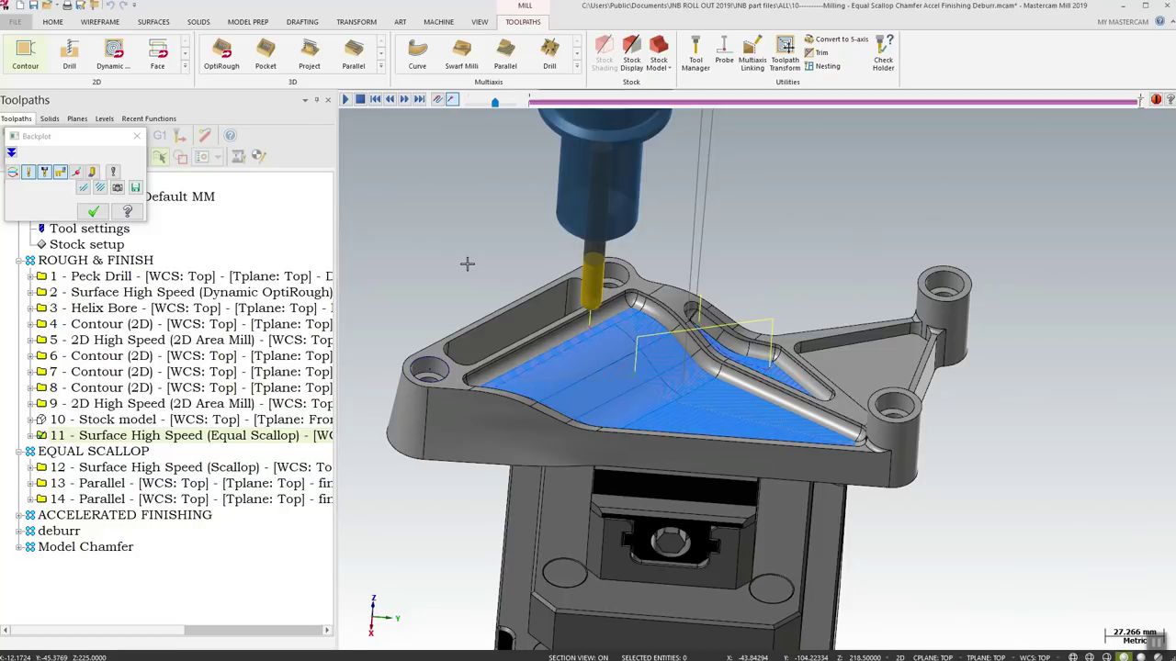
Switch to the PowerPoint slide show at the New Model Chamfer slide
key("alt+Tab")
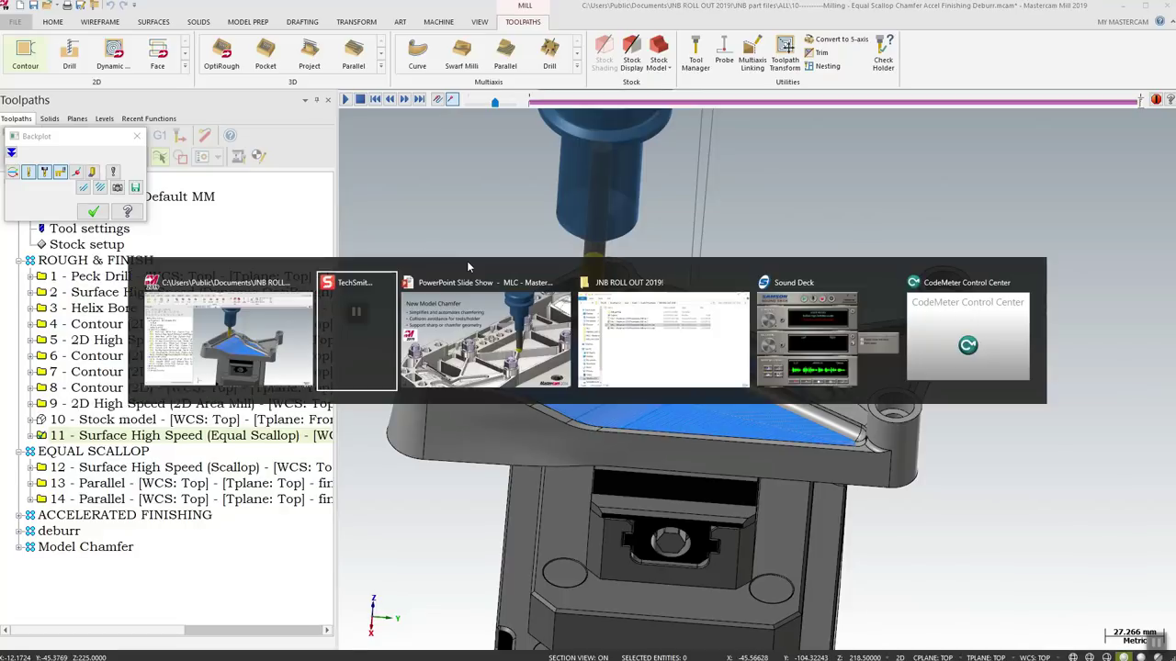
key("alt+Tab")
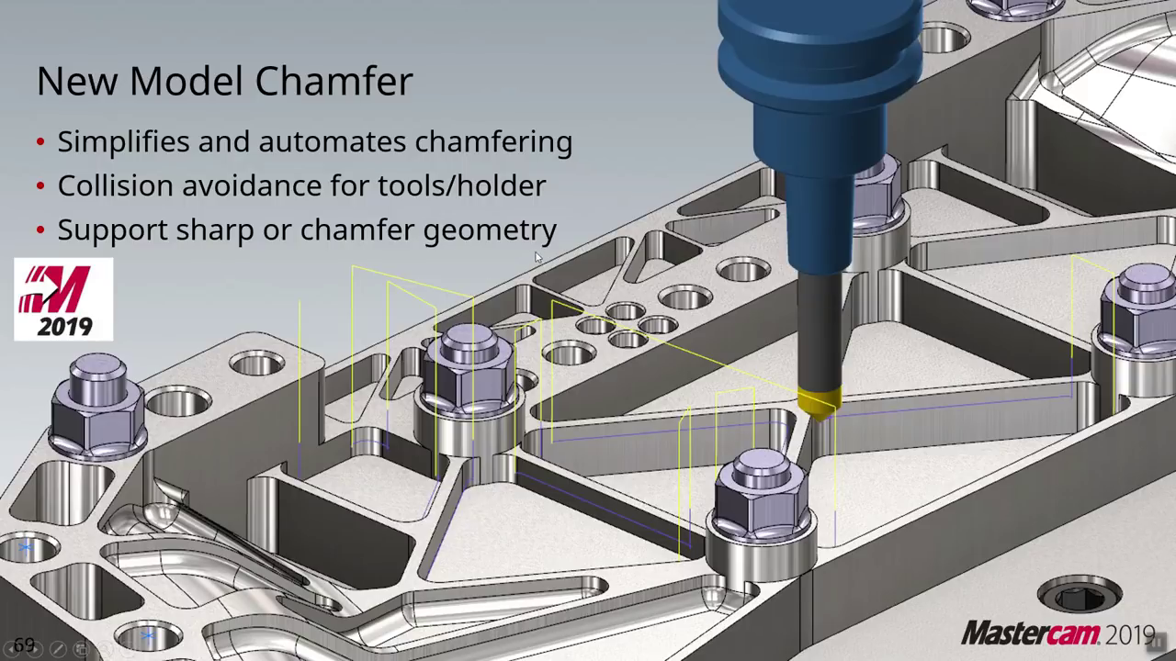
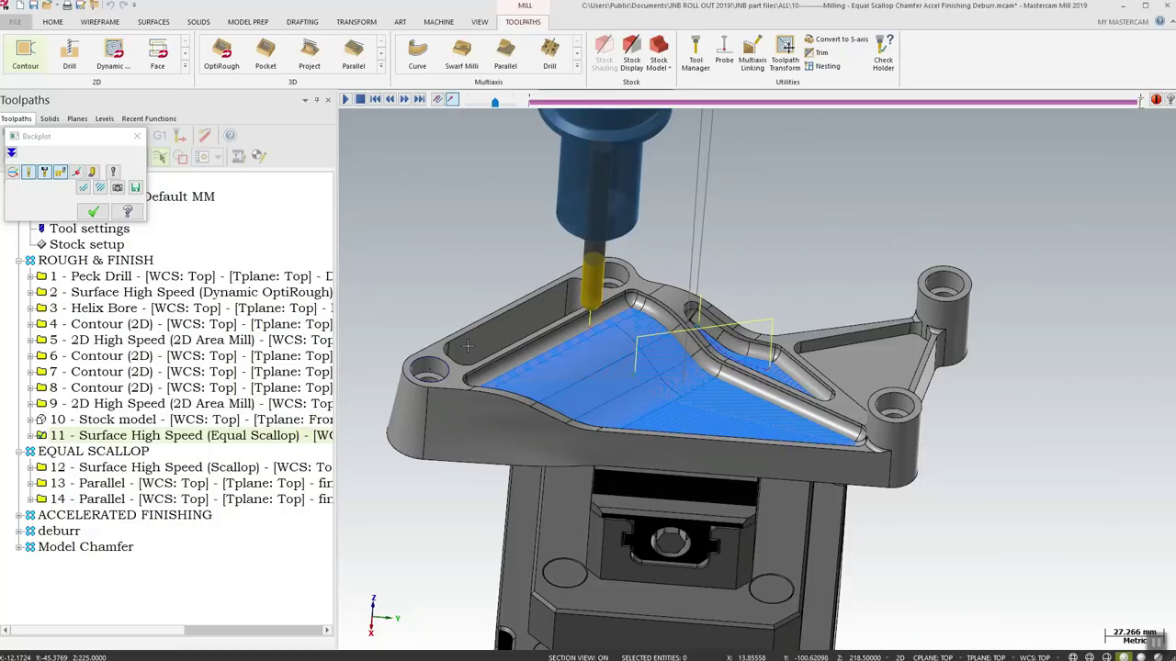
Close the Equal Scallop backplot, collapse the ROUGH & FINISH toolpath group and expand the ACCELERATED FINISHING group
left_click(137, 136)
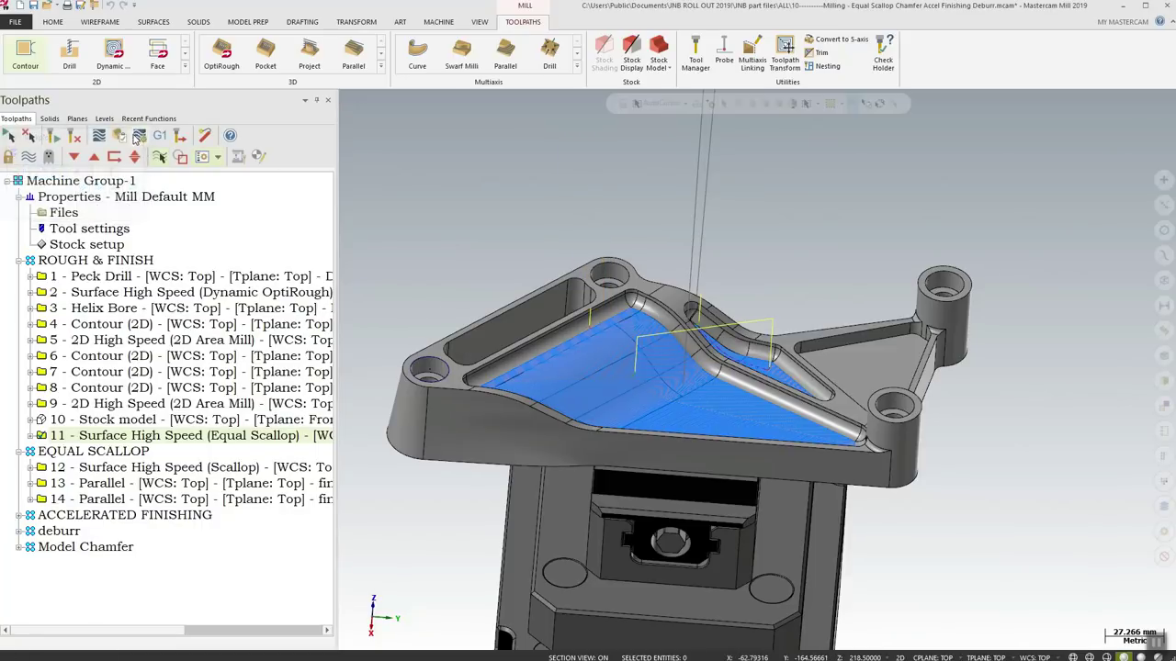
left_click(21, 262)
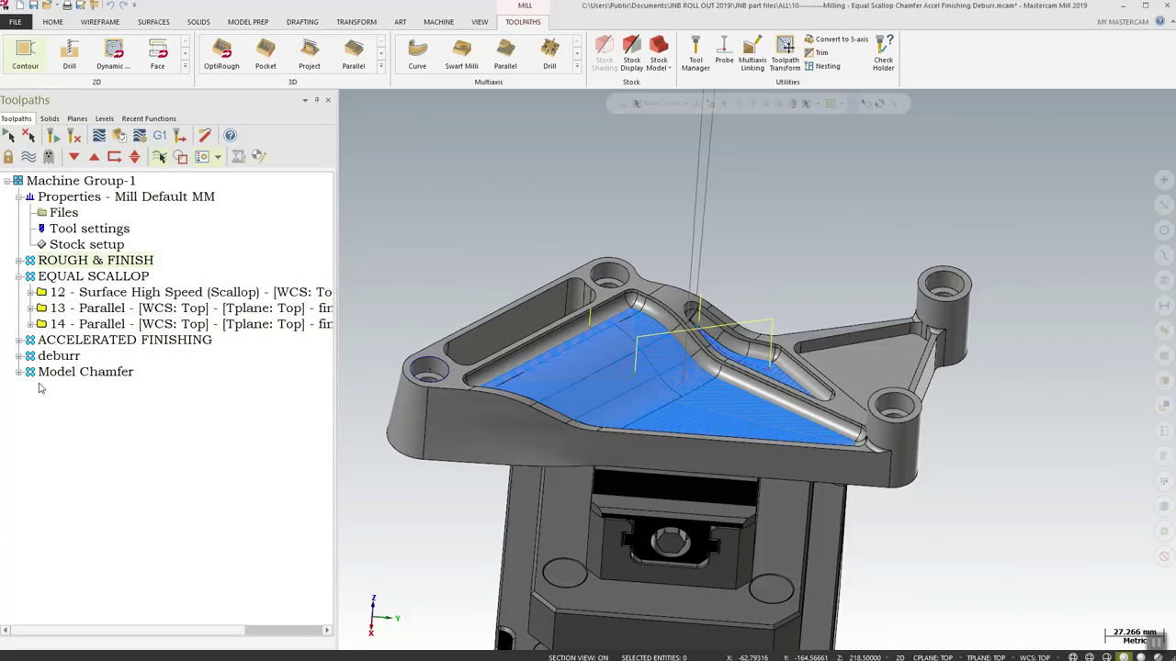
left_click(19, 339)
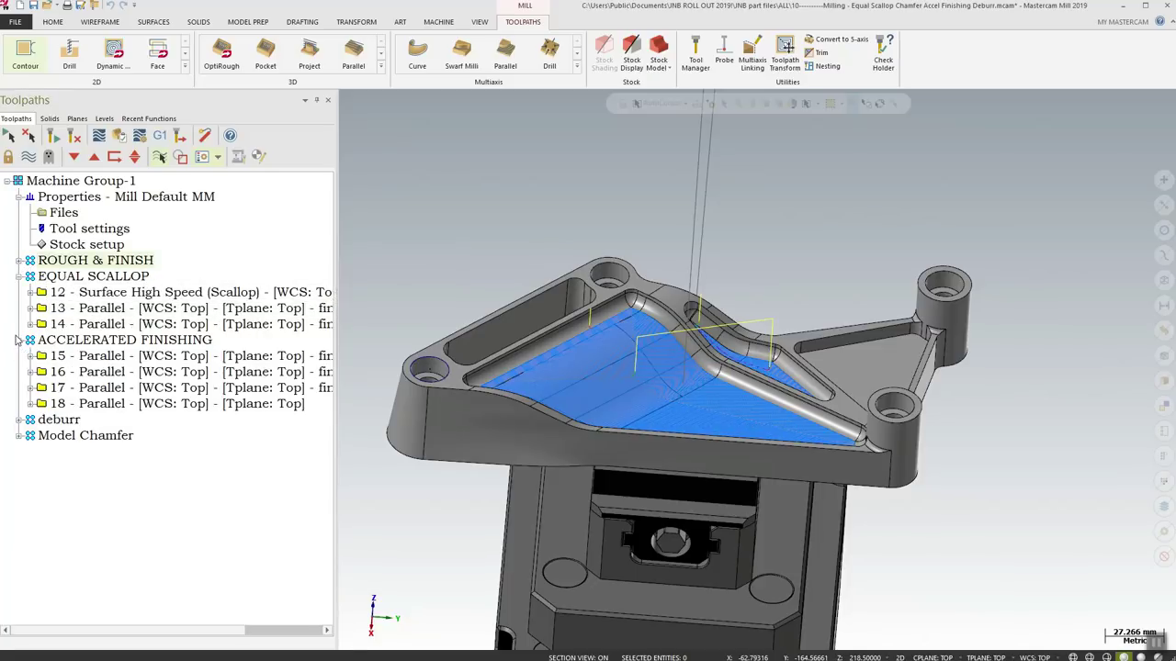
Display operation 15, the Parallel toolpath on the part's tapered outer wall, and backplot it briefly
left_click(96, 363)
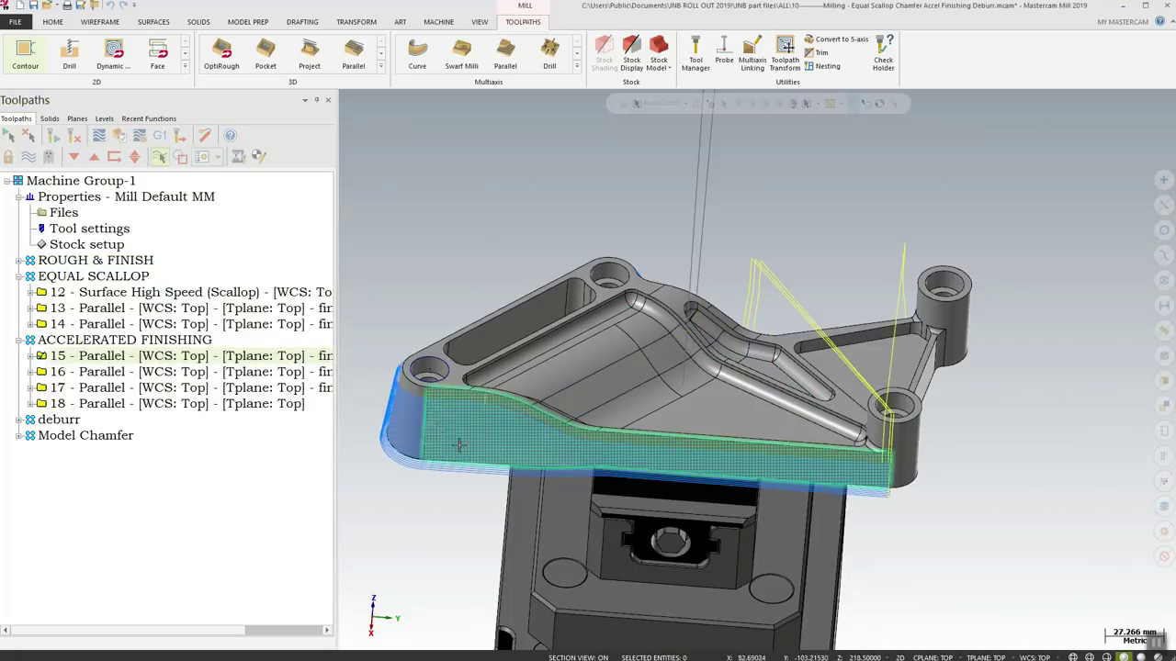
middle_click_drag(446, 475, 481, 406)
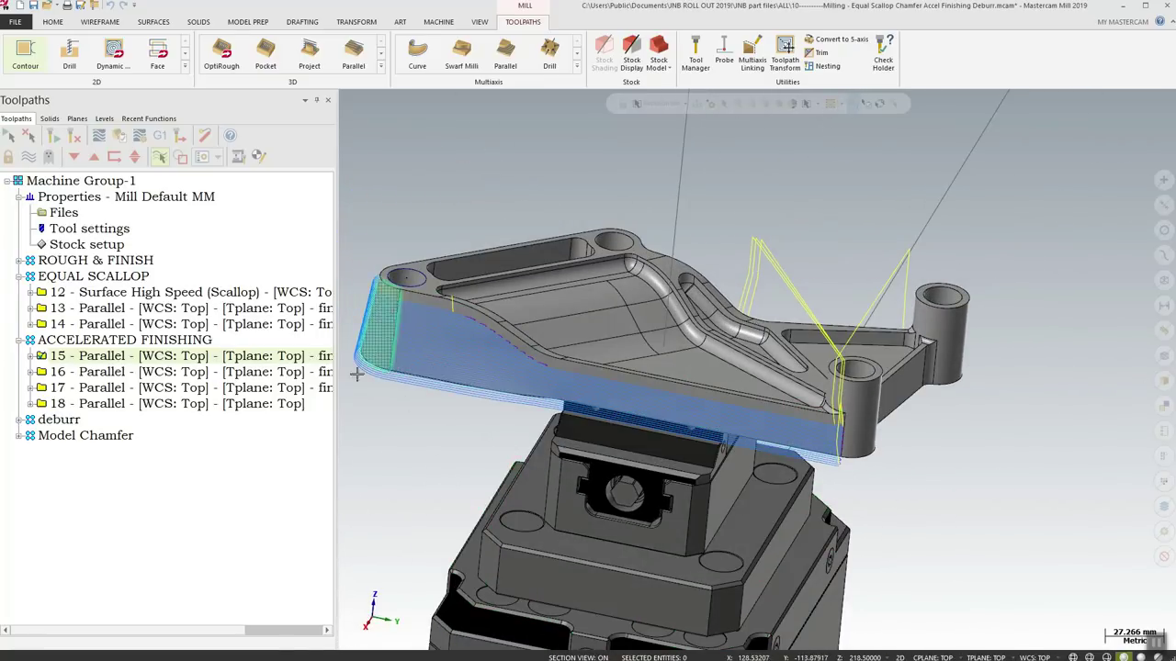
left_click(98, 137)
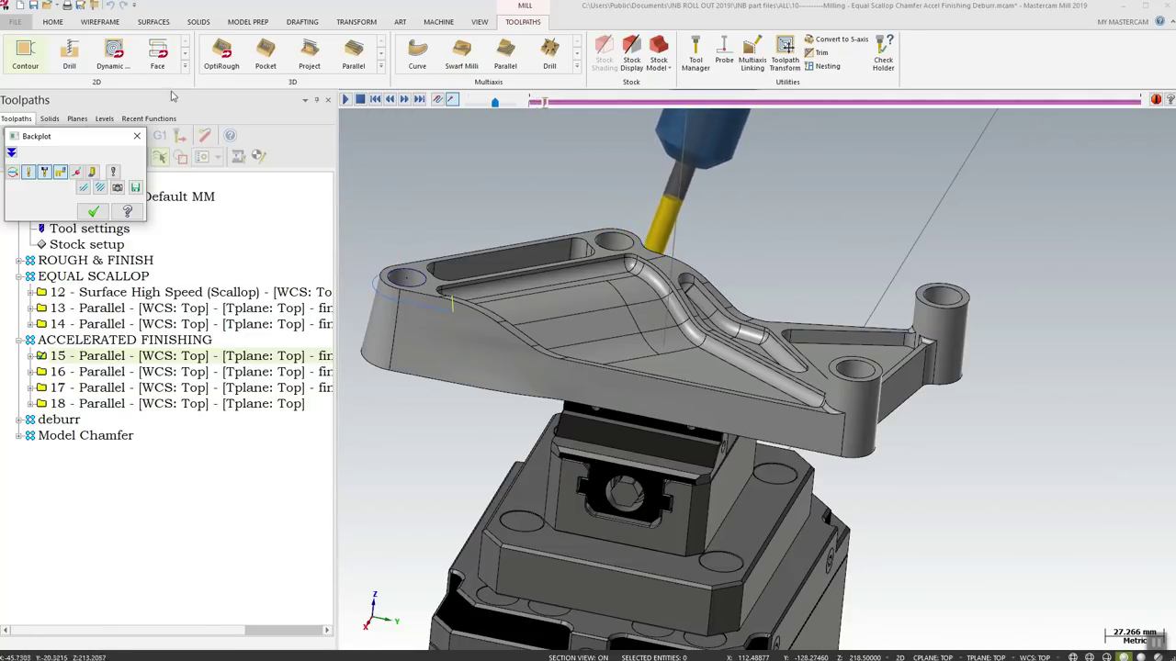
left_click(137, 138)
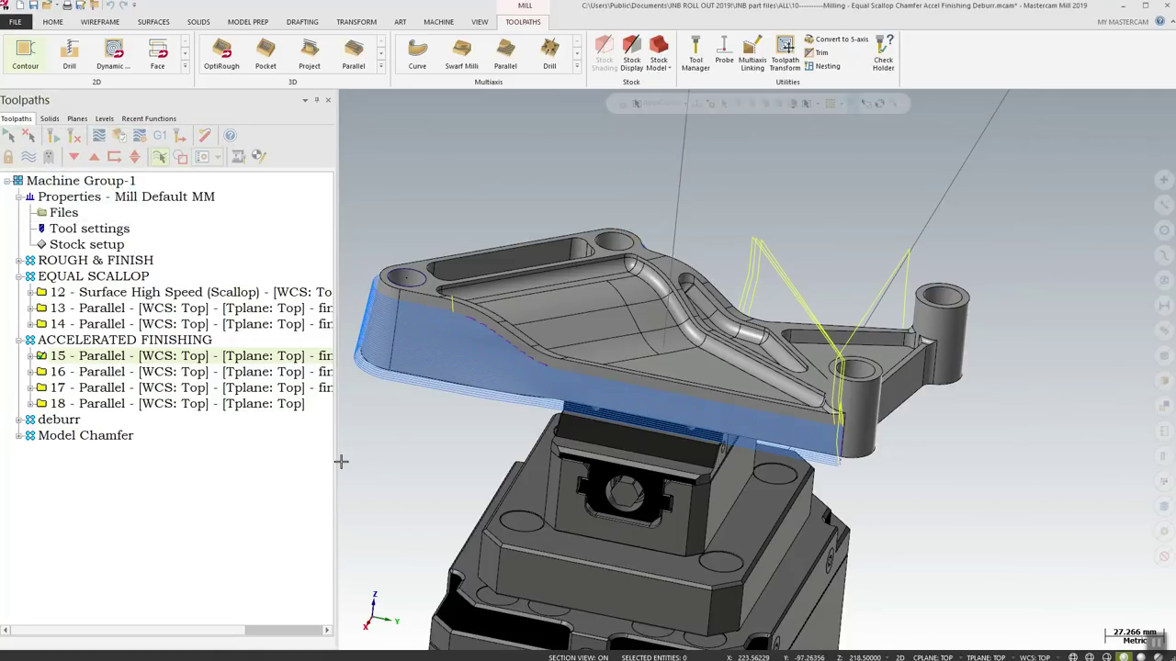
Widen the operations list to read the full names, and backplot operation 16, the Parallel finish with the taper tool, examining the tool contact on the wall
left_click_drag(337, 461, 413, 461)
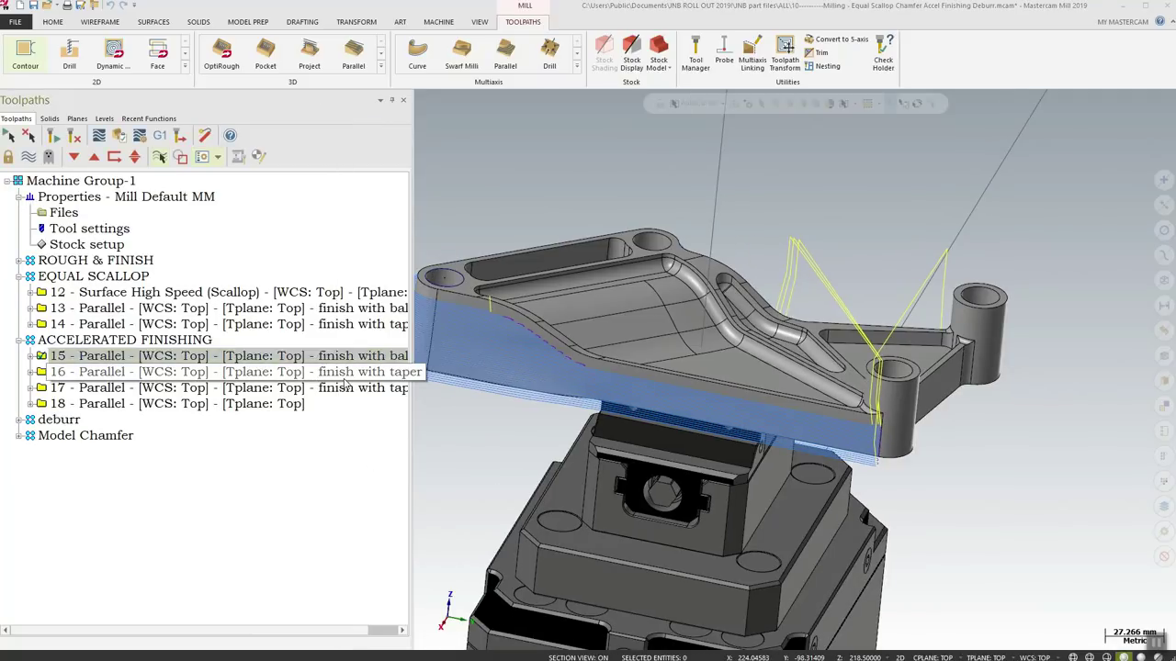
left_click(344, 376)
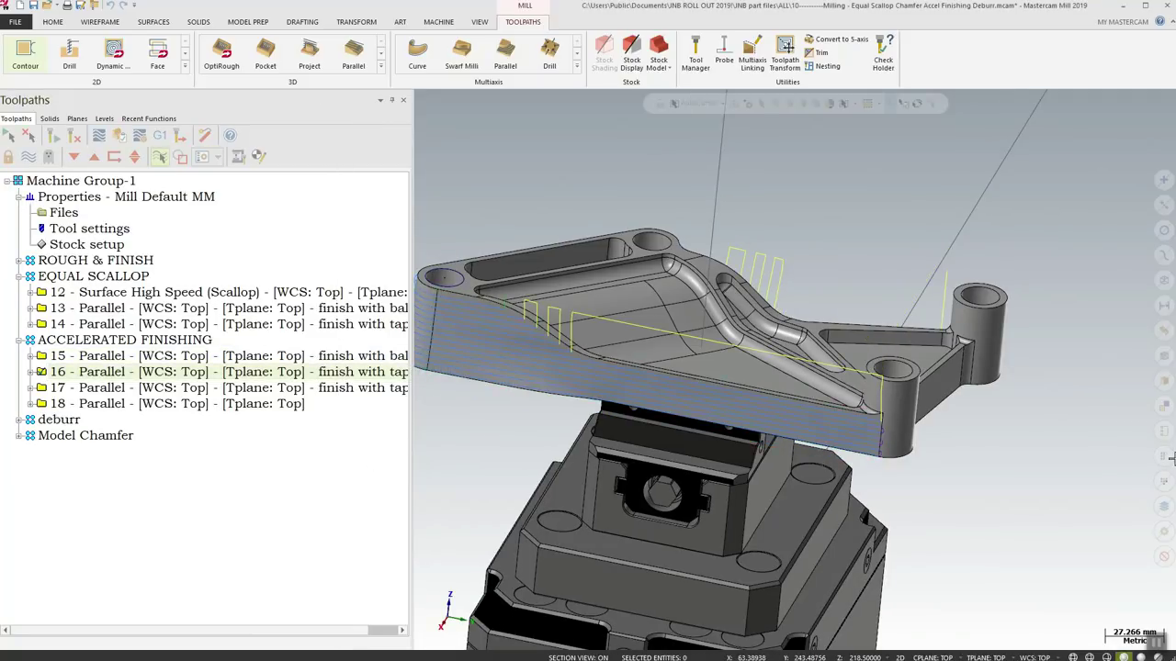
scroll(960, 396, "up", 2)
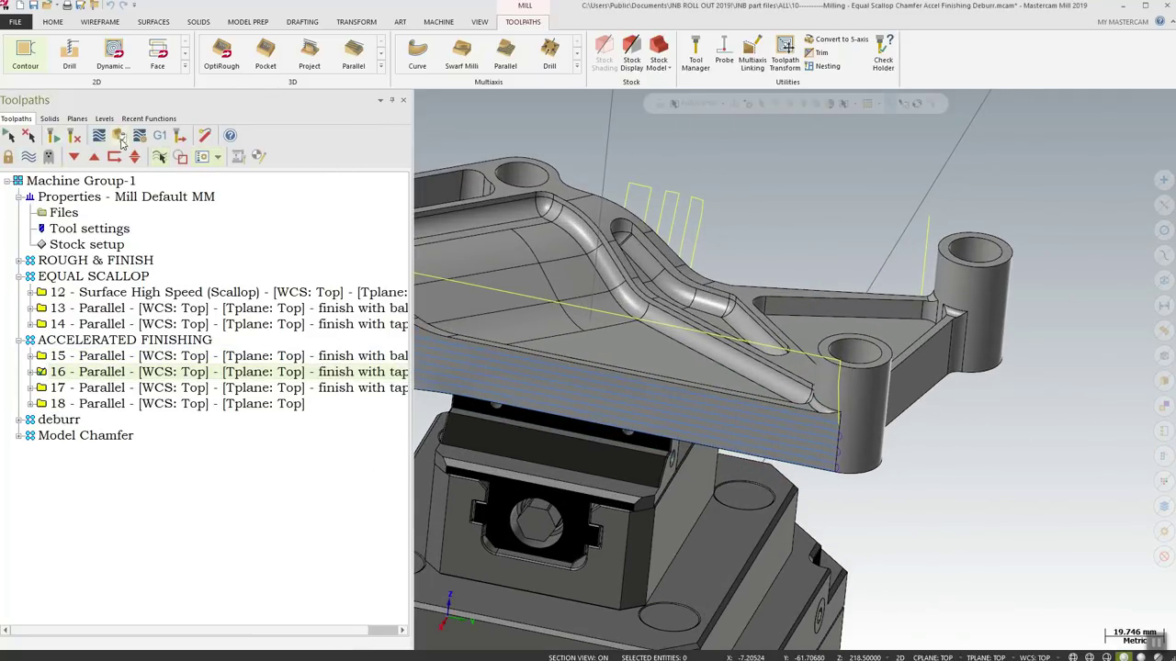
left_click(100, 137)
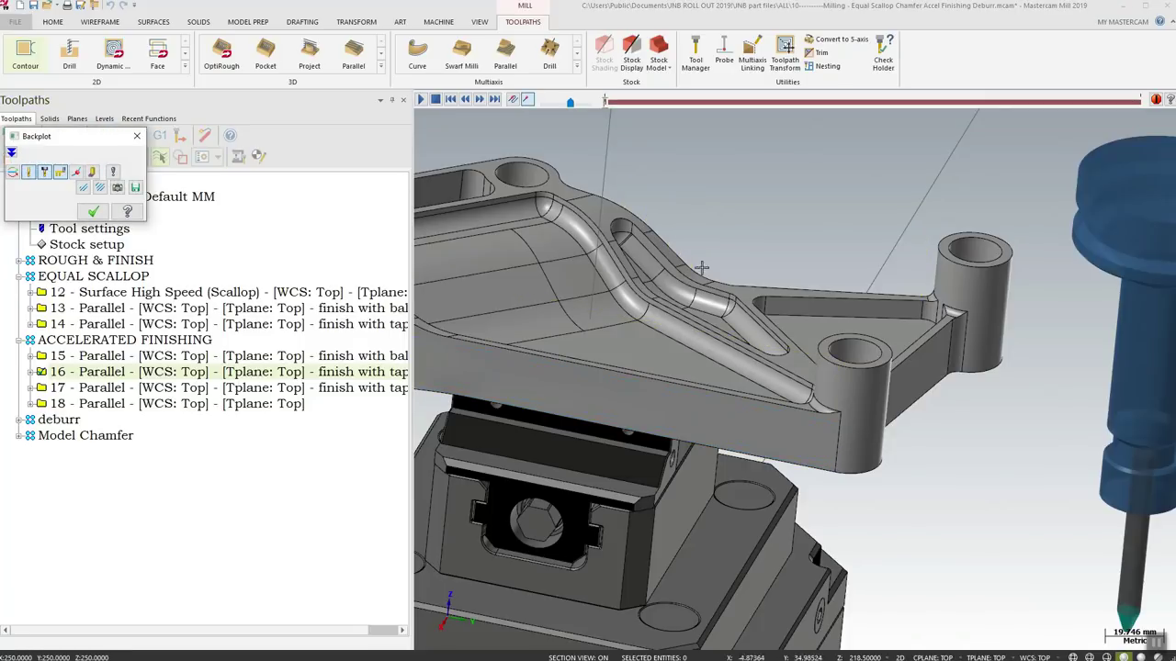
scroll(980, 368, "up", 2)
key("alt+7")
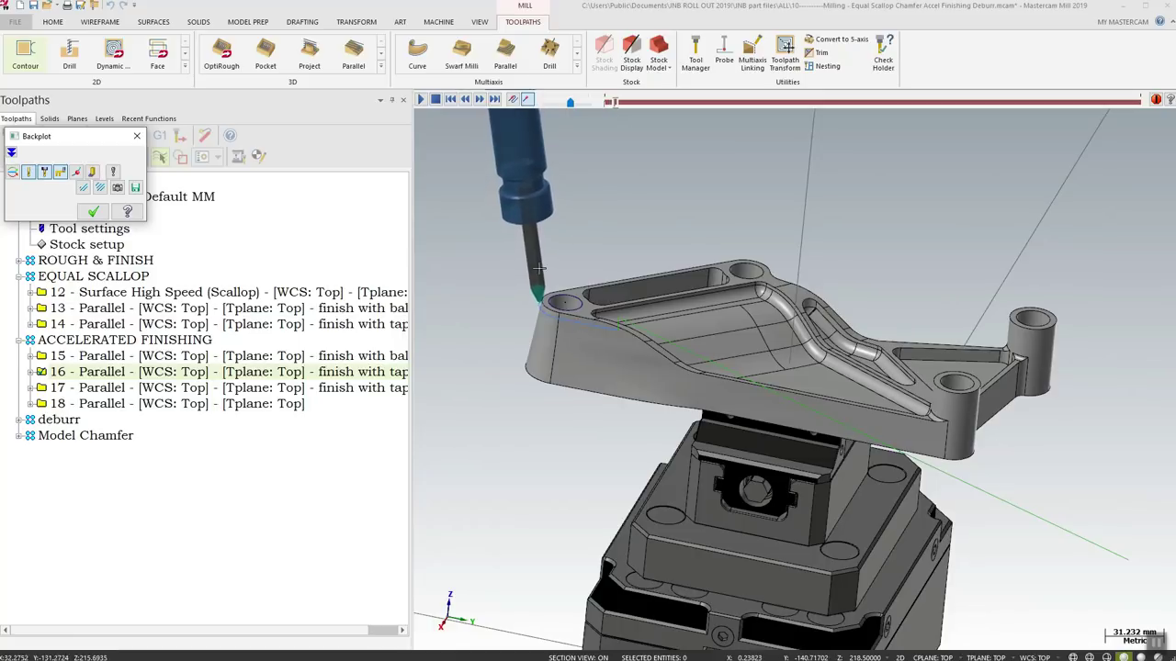
scroll(518, 293, "up", 1)
scroll(518, 293, "up", 6)
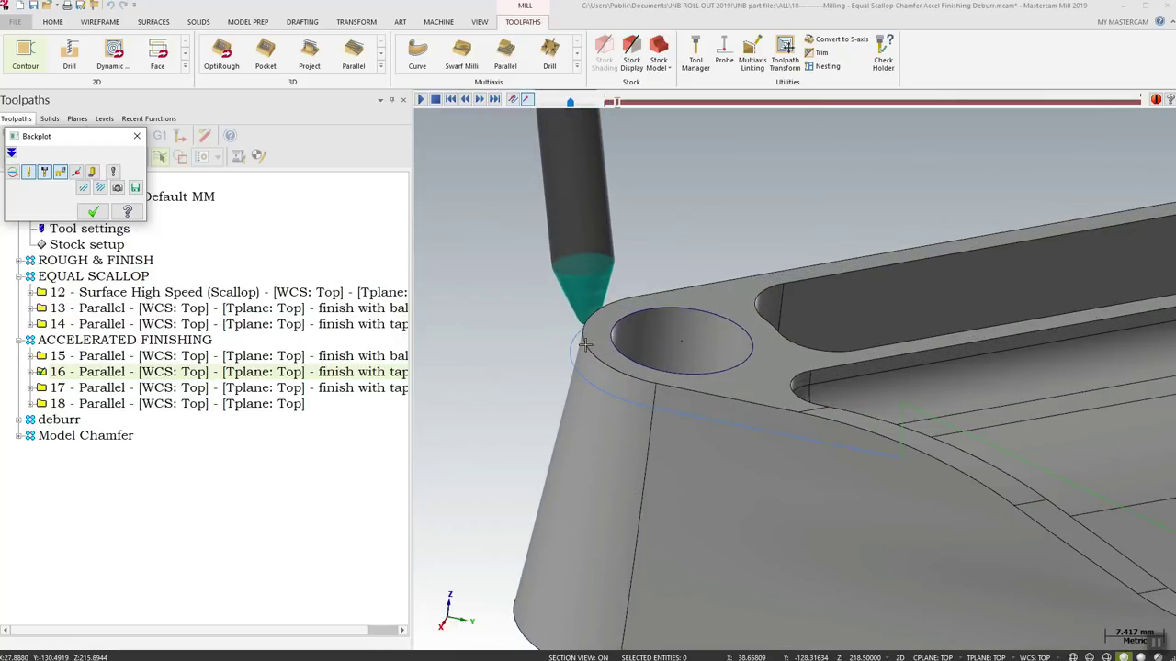
scroll(551, 332, "down", 4)
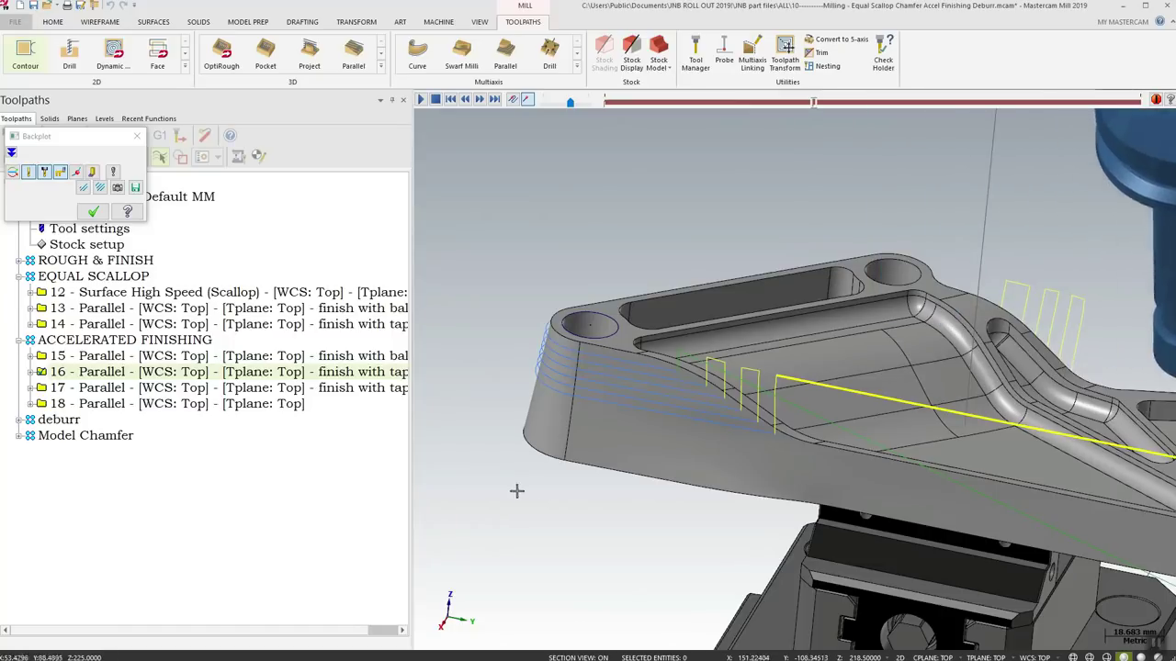
left_click(137, 137)
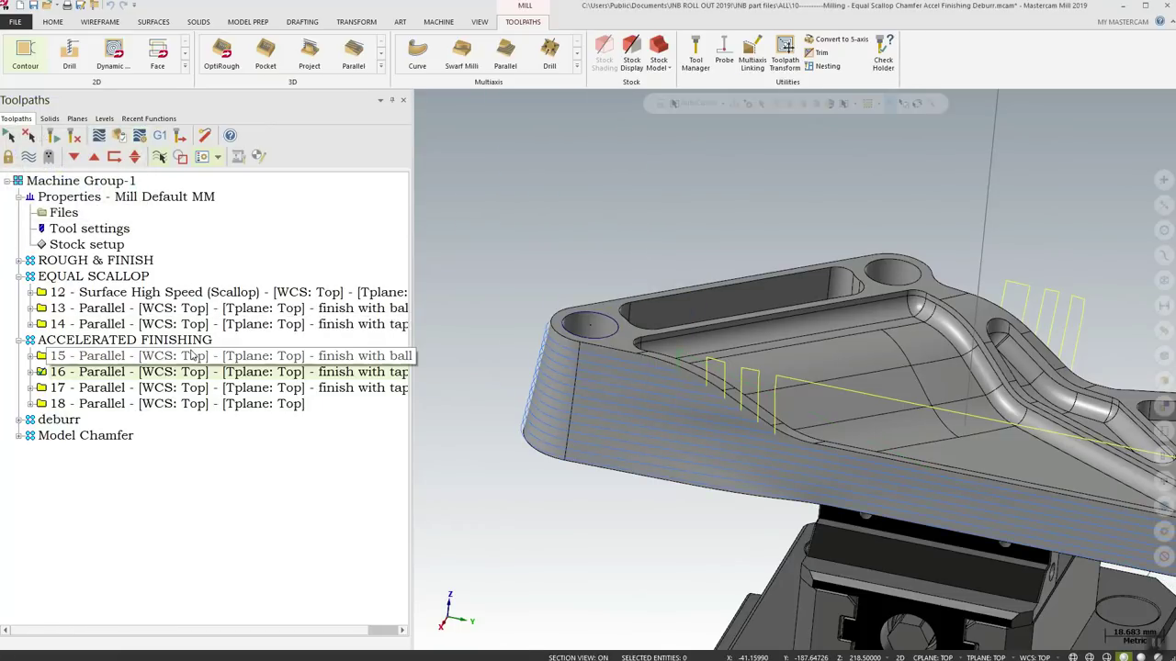
Backplot operation 18, Parallel, and examine the tool motion along the inner wall of the narrow pocket
left_click(96, 405)
middle_click_drag(716, 330, 803, 268)
scroll(827, 296, "up", 6)
left_click(97, 138)
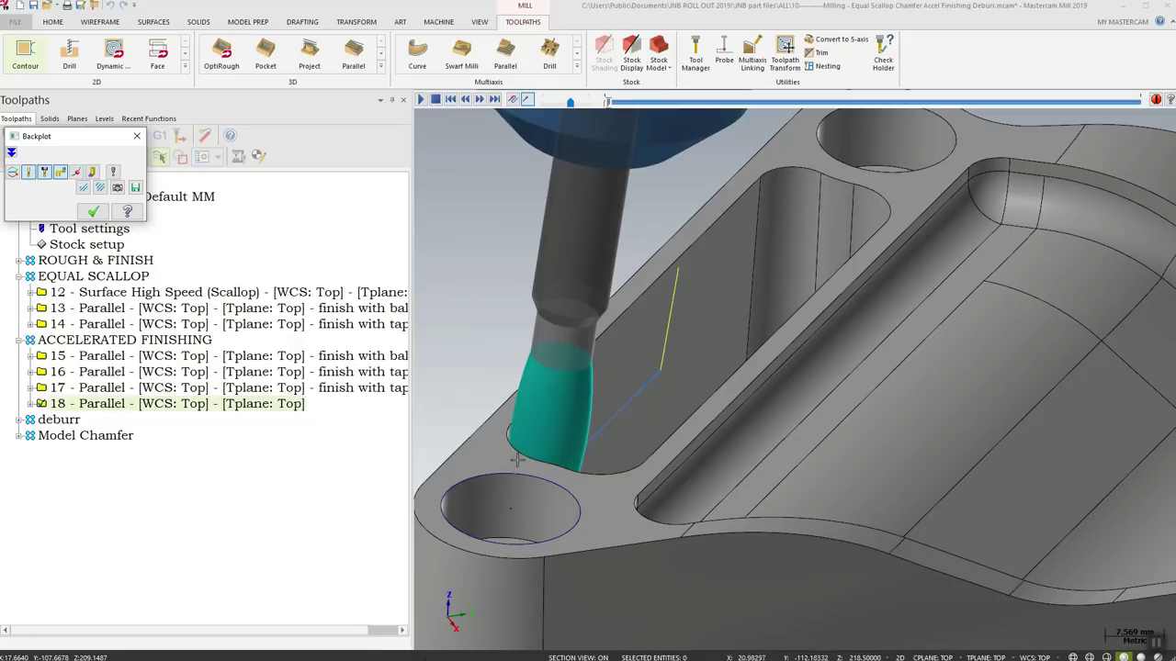
left_click(420, 98)
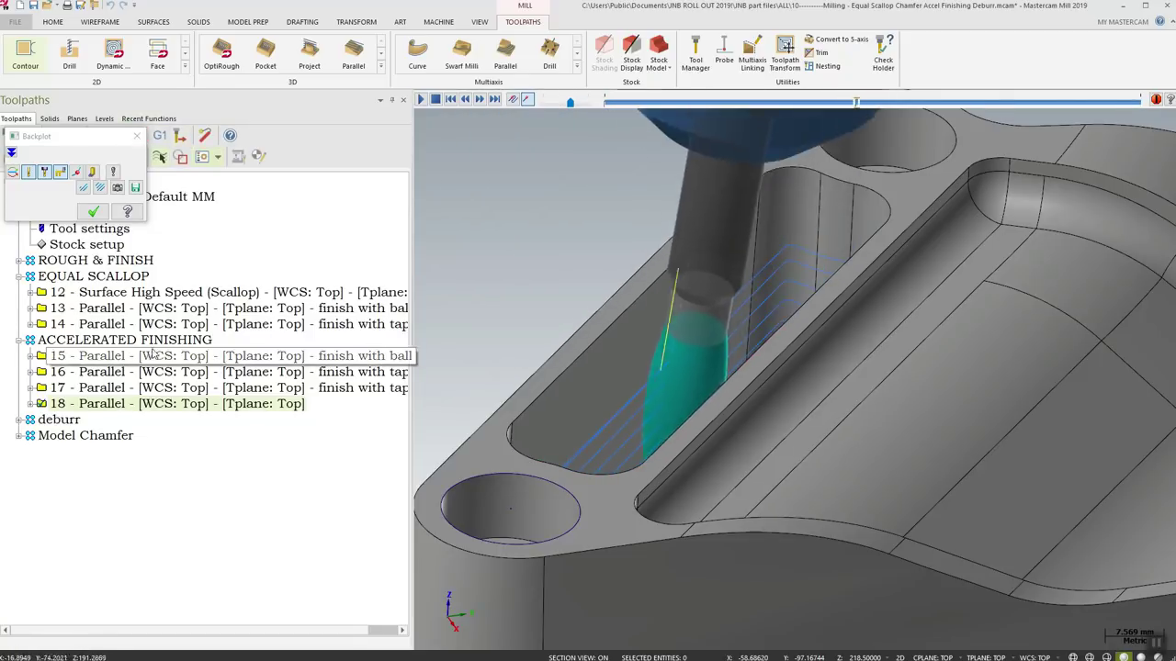
left_click(137, 136)
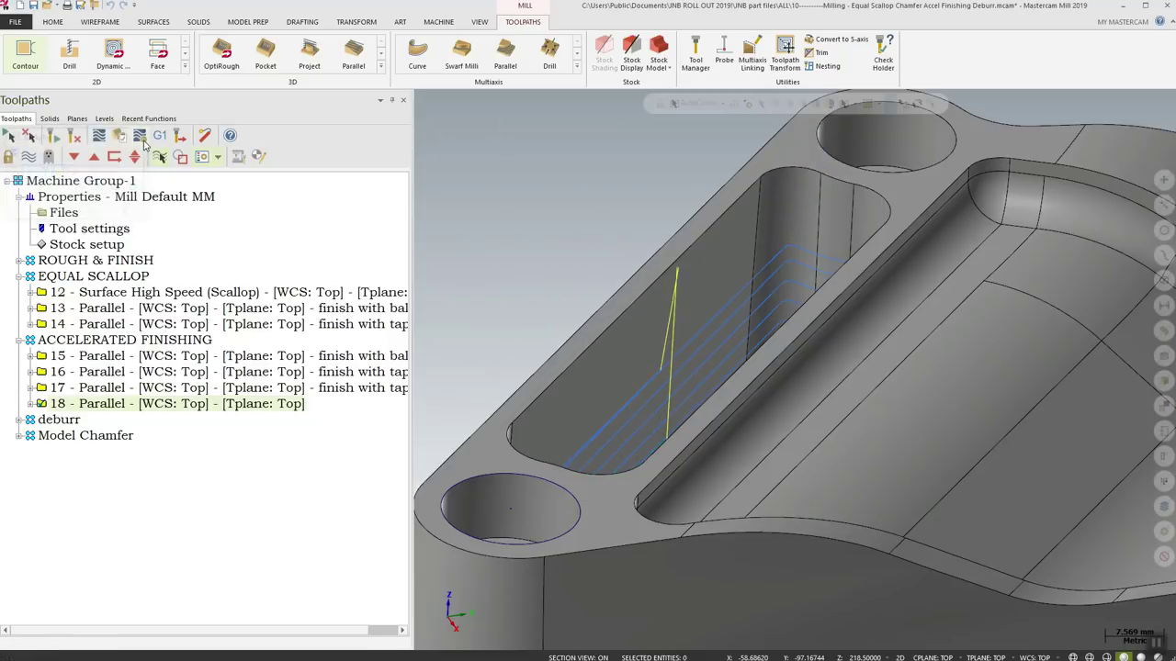
Collapse the EQUAL SCALLOP and ACCELERATED FINISHING groups and expand the deburr group, leaving Model Chamfer collapsed, with the whole bracket in view
left_click(19, 276)
left_click(20, 292)
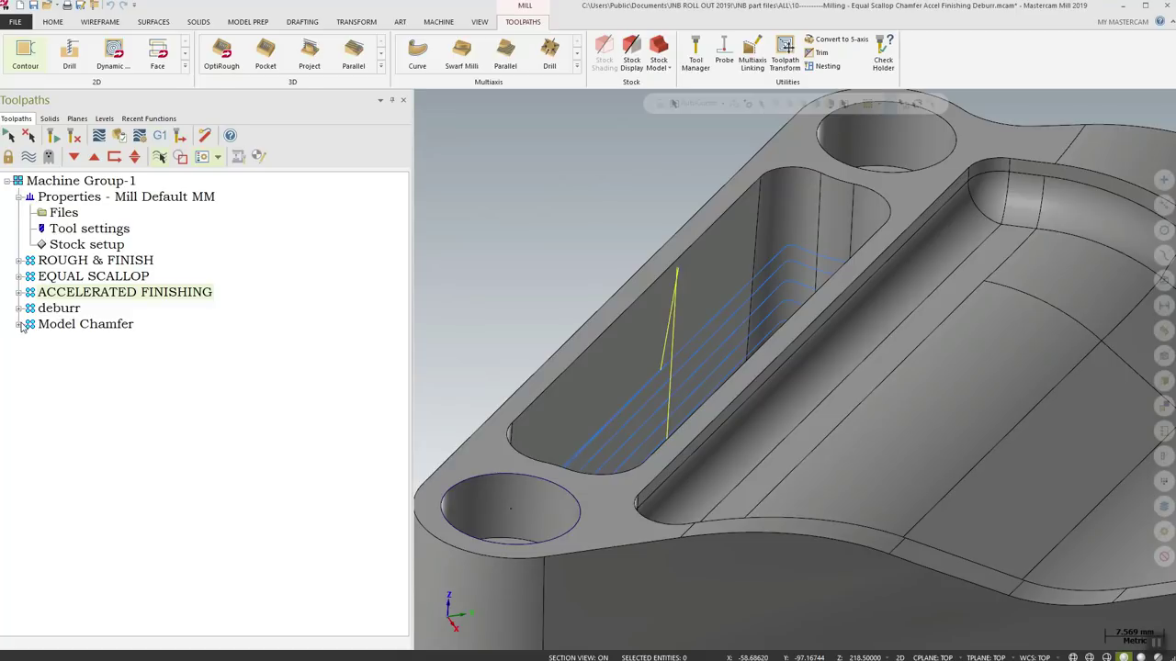
left_click(19, 325)
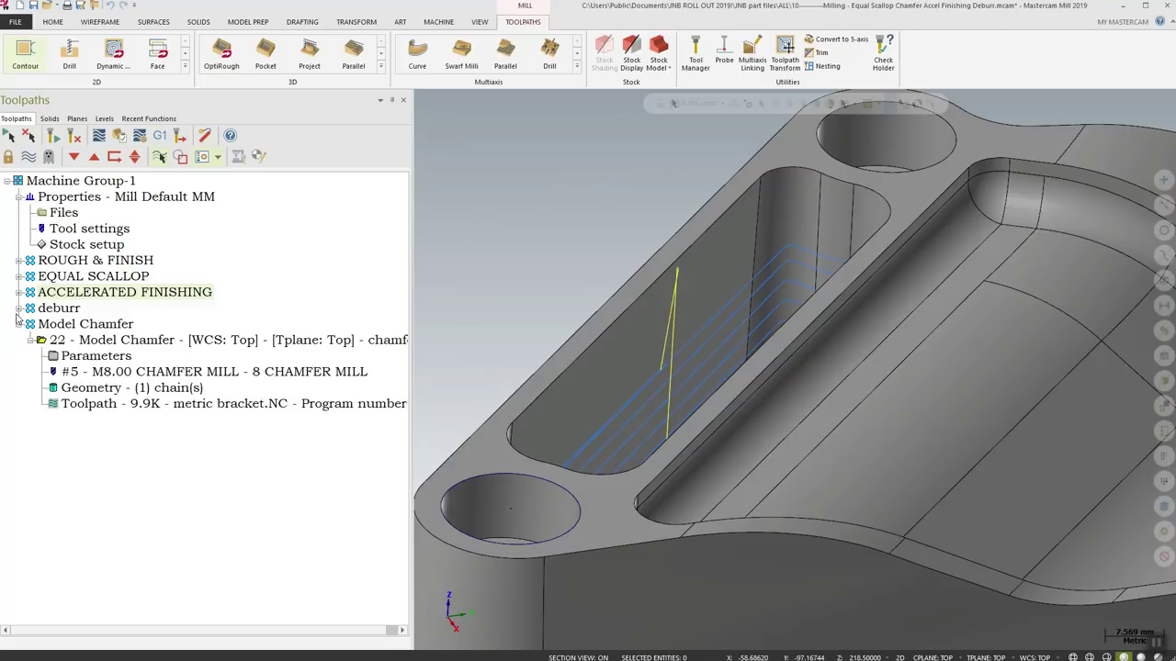
left_click(20, 309)
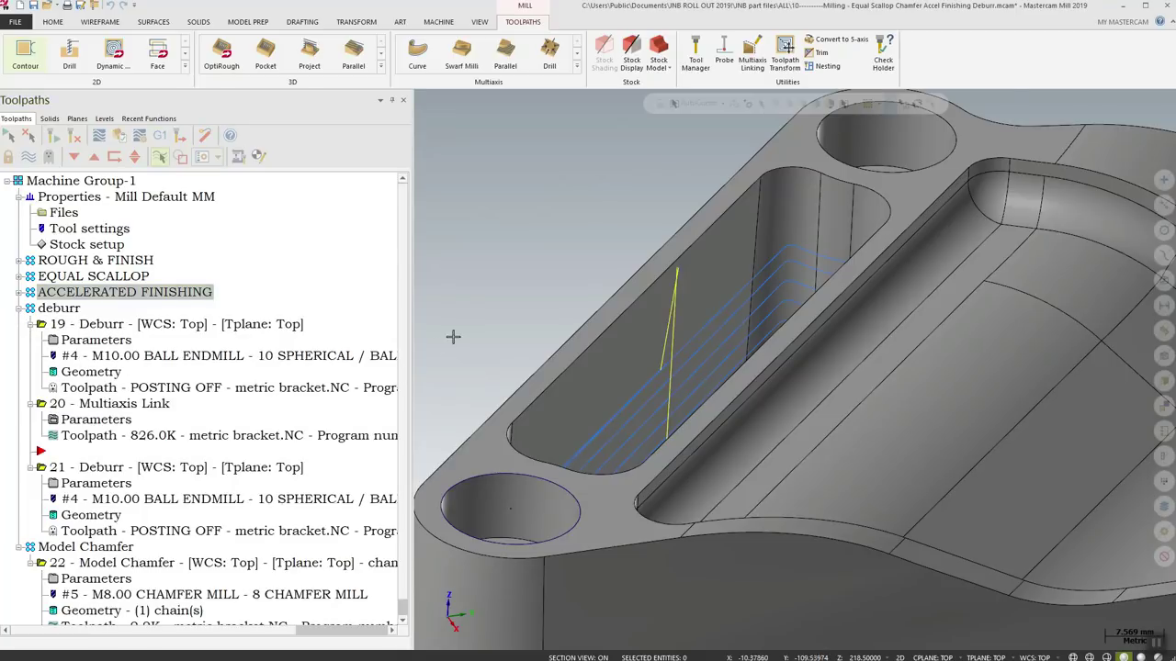
scroll(451, 334, "up", 2)
scroll(483, 344, "down", 3)
middle_click_drag(483, 343, 543, 354)
scroll(543, 354, "down", 1)
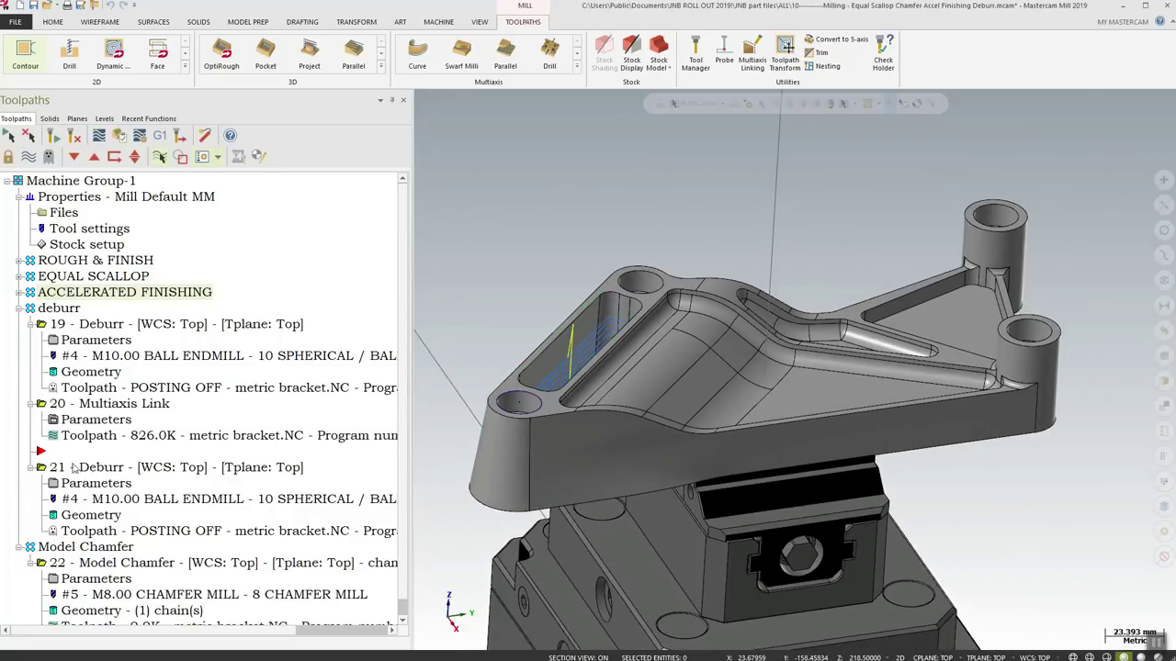
left_click(19, 547)
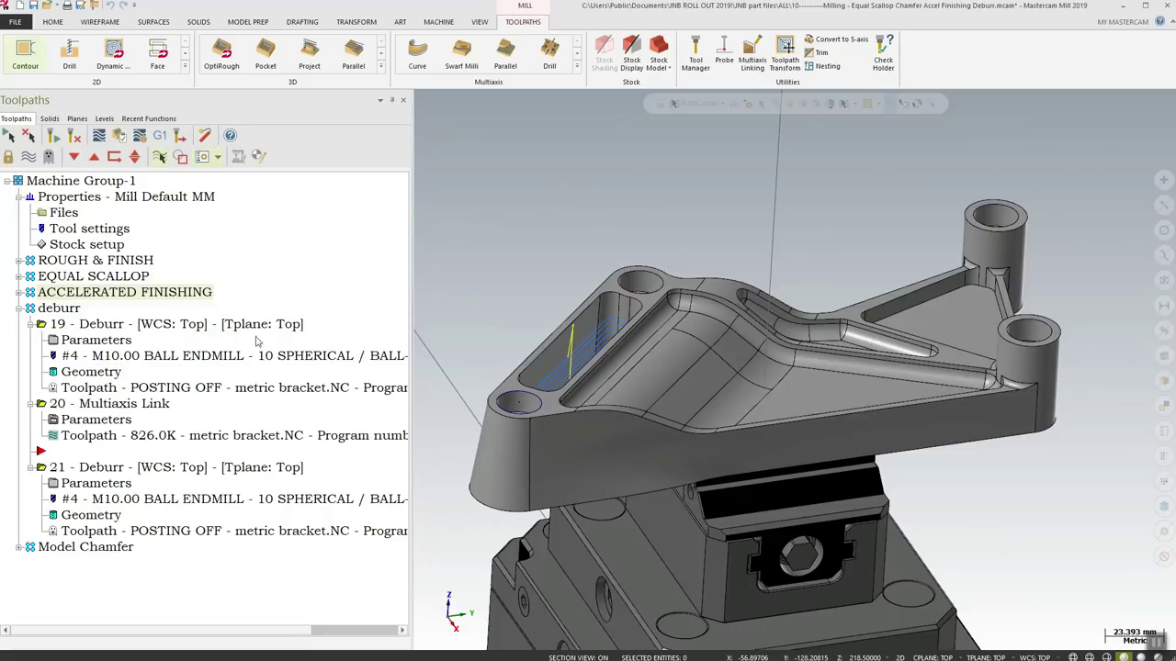
Display the toolpath of operation 19, Deburr, around the bracket's edges and try to backplot it
left_click(105, 326)
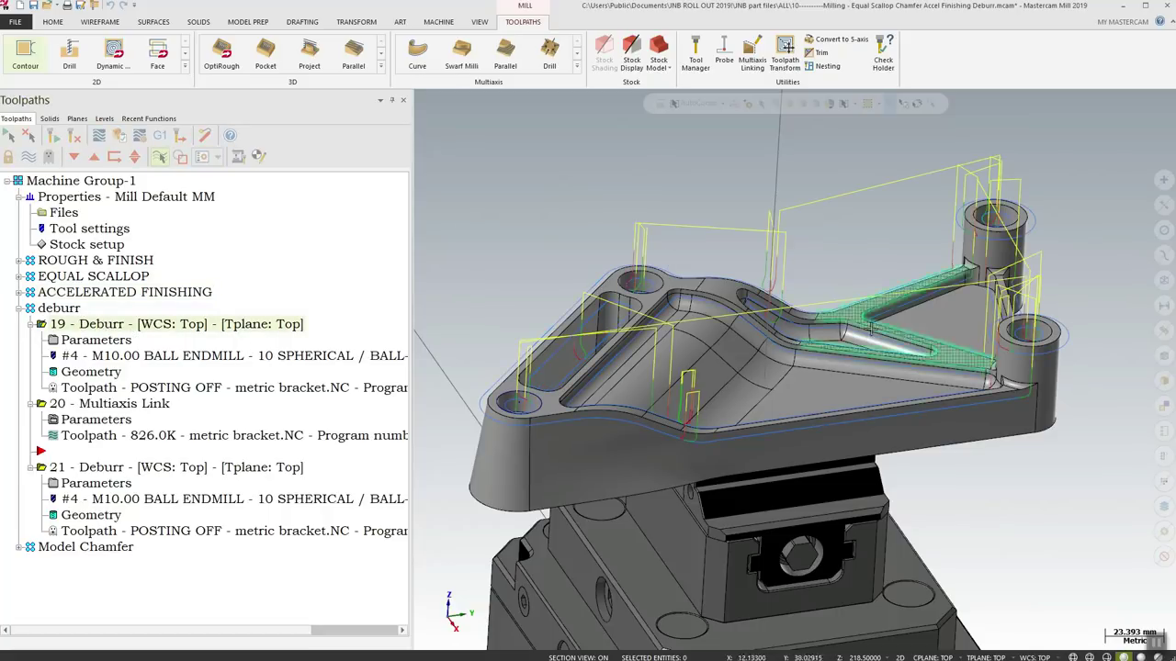
scroll(928, 349, "up", 2)
scroll(634, 496, "down", 2)
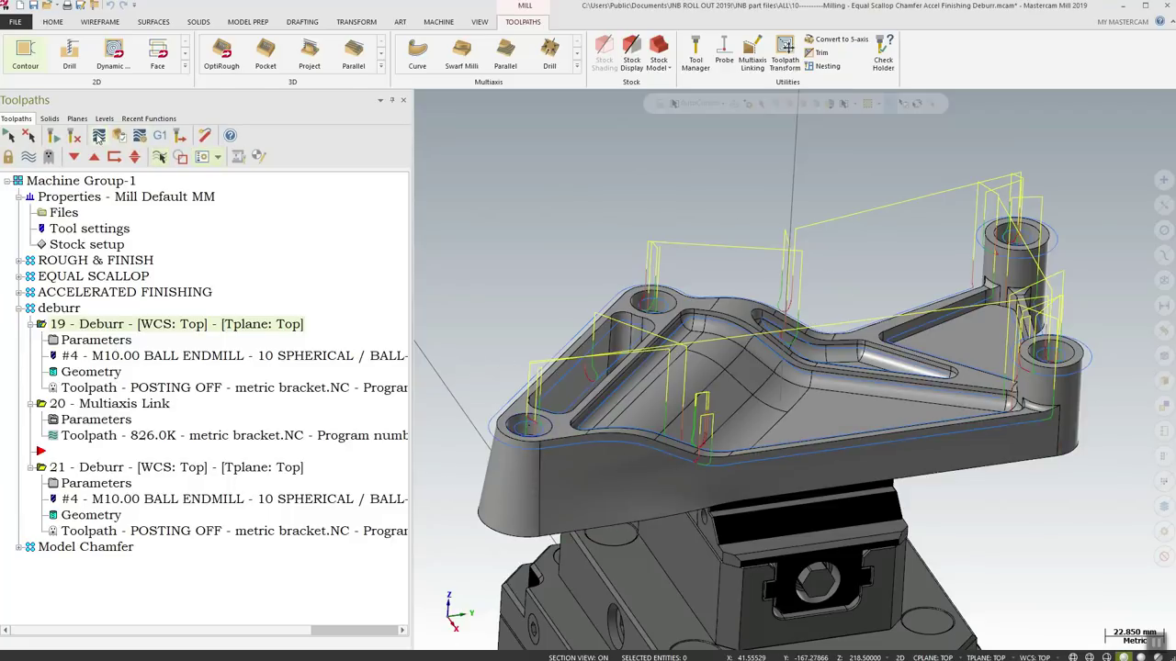
left_click(98, 136)
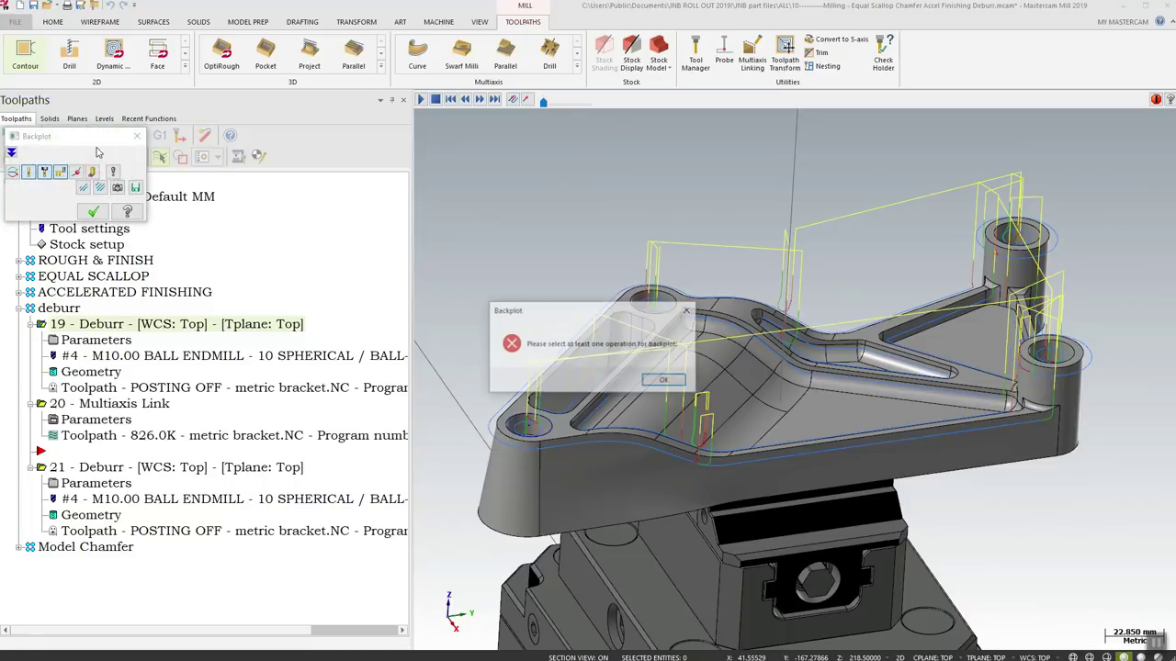
left_click(687, 310)
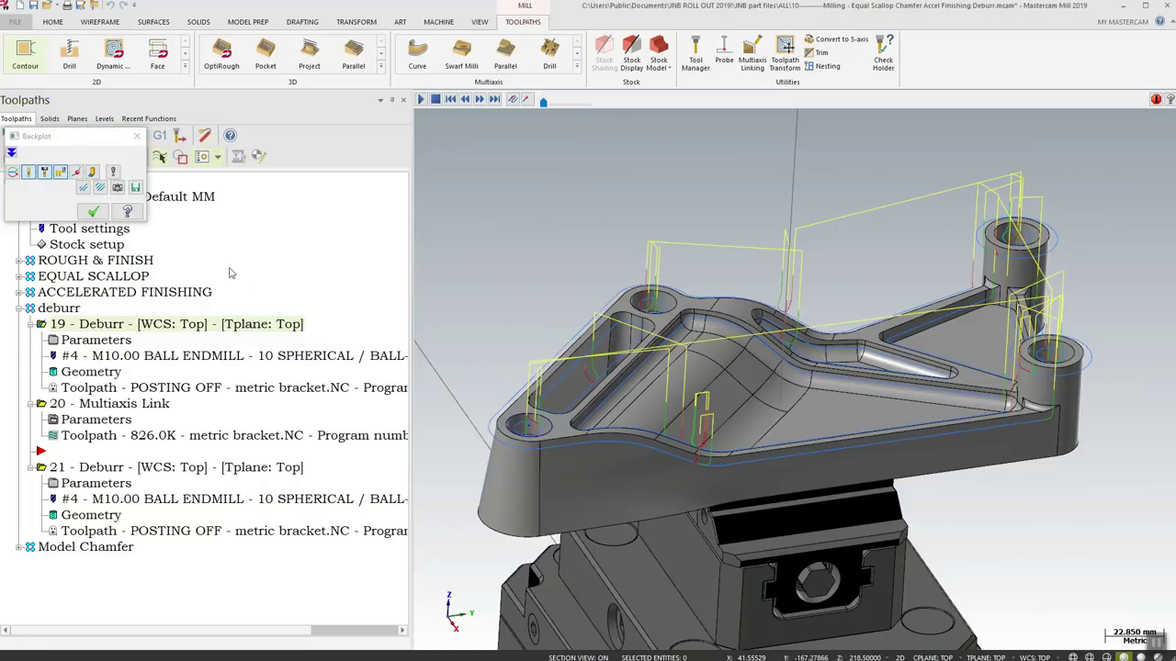
Backplot operation 20, Multiaxis Link, and play the linked deburr motion over the whole part
left_click(99, 135)
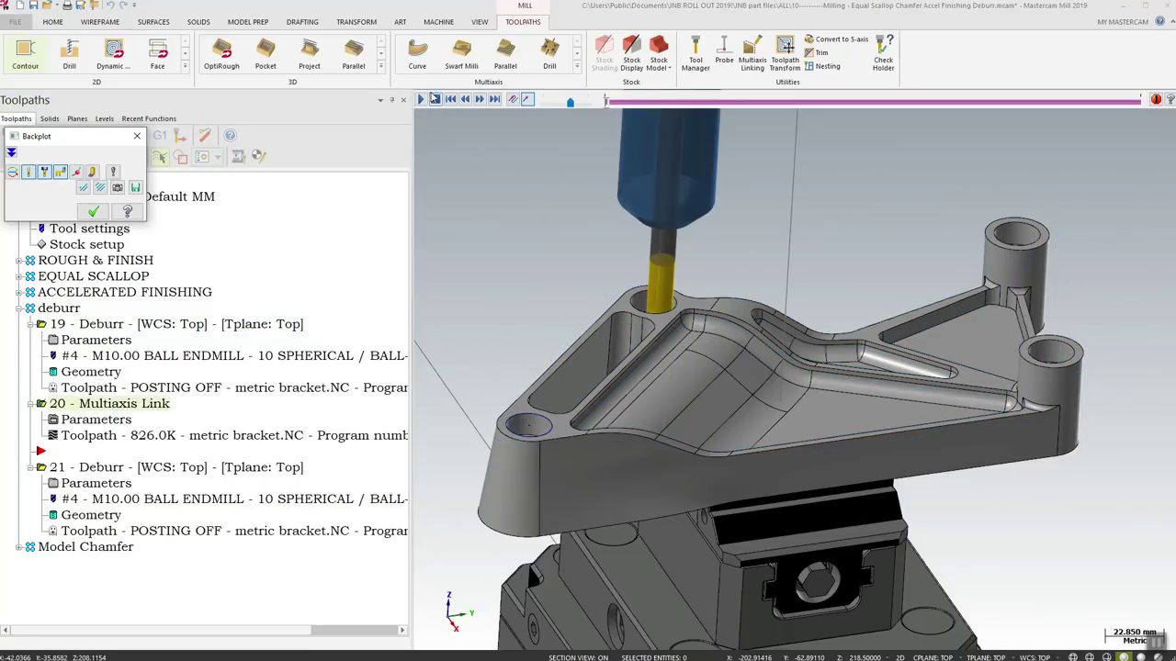
left_click(419, 99)
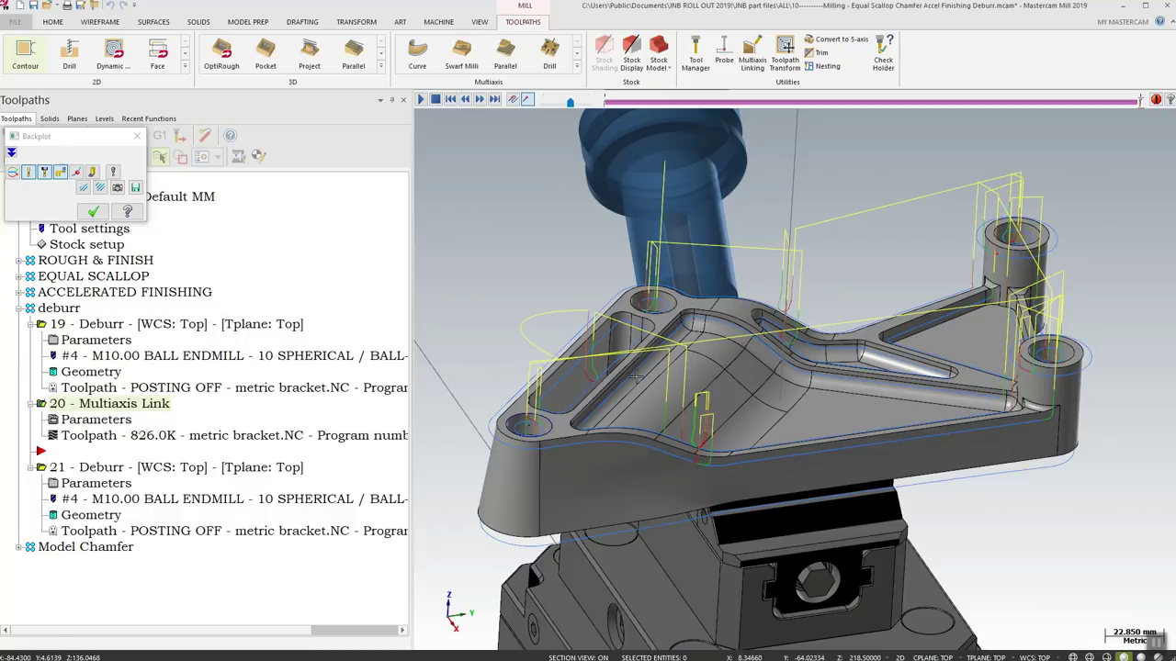
left_click(136, 139)
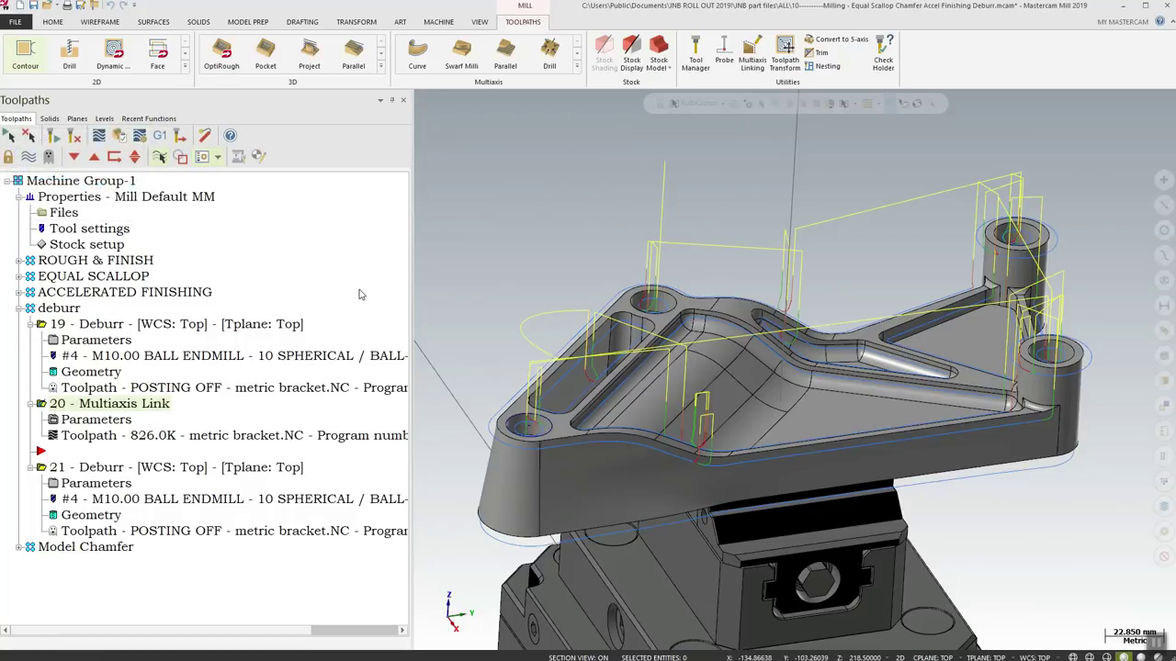
Switch to the PowerPoint slide show and advance past the Deburr Toolpath slide to Validation and Simulation
key("alt+Tab")
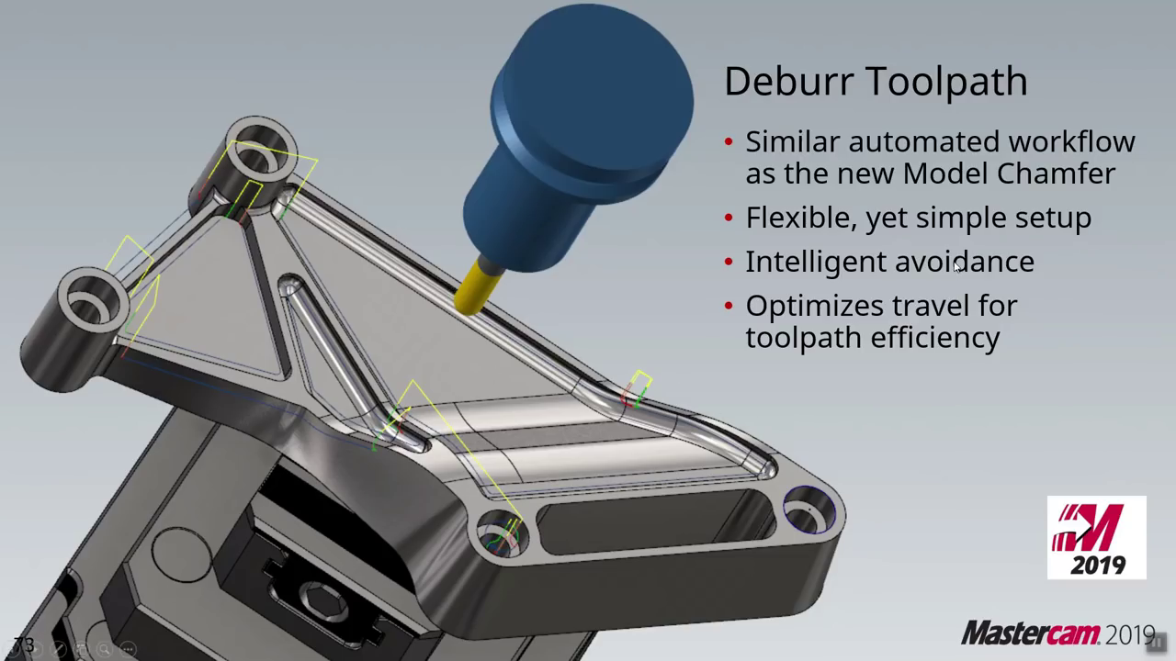
left_click(902, 314)
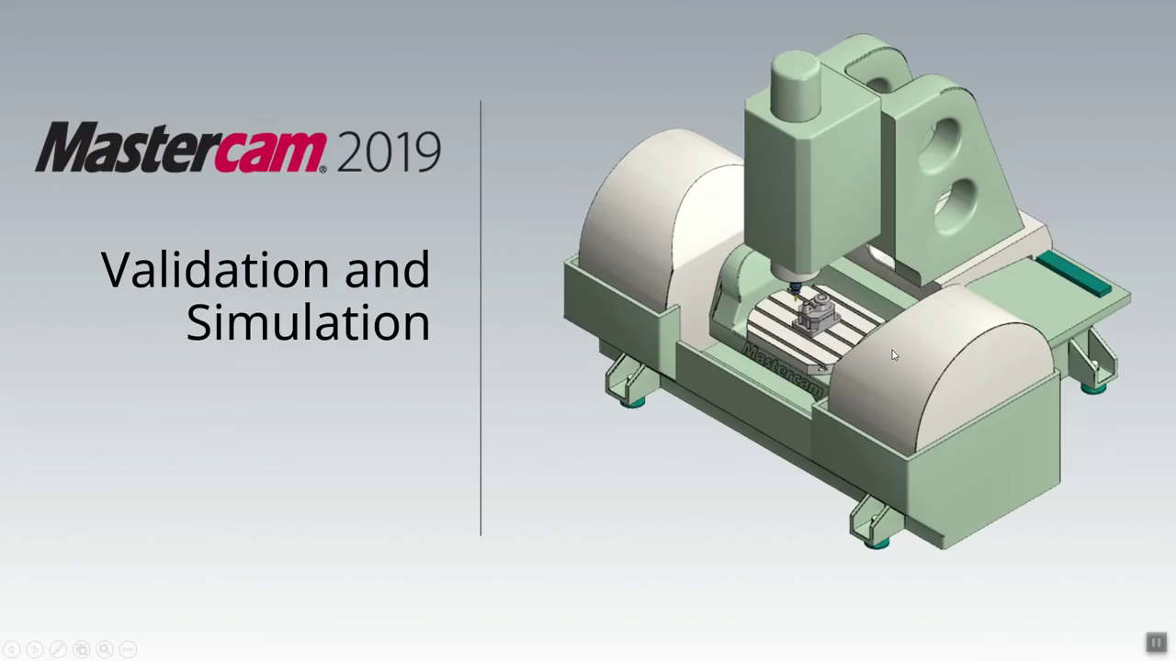